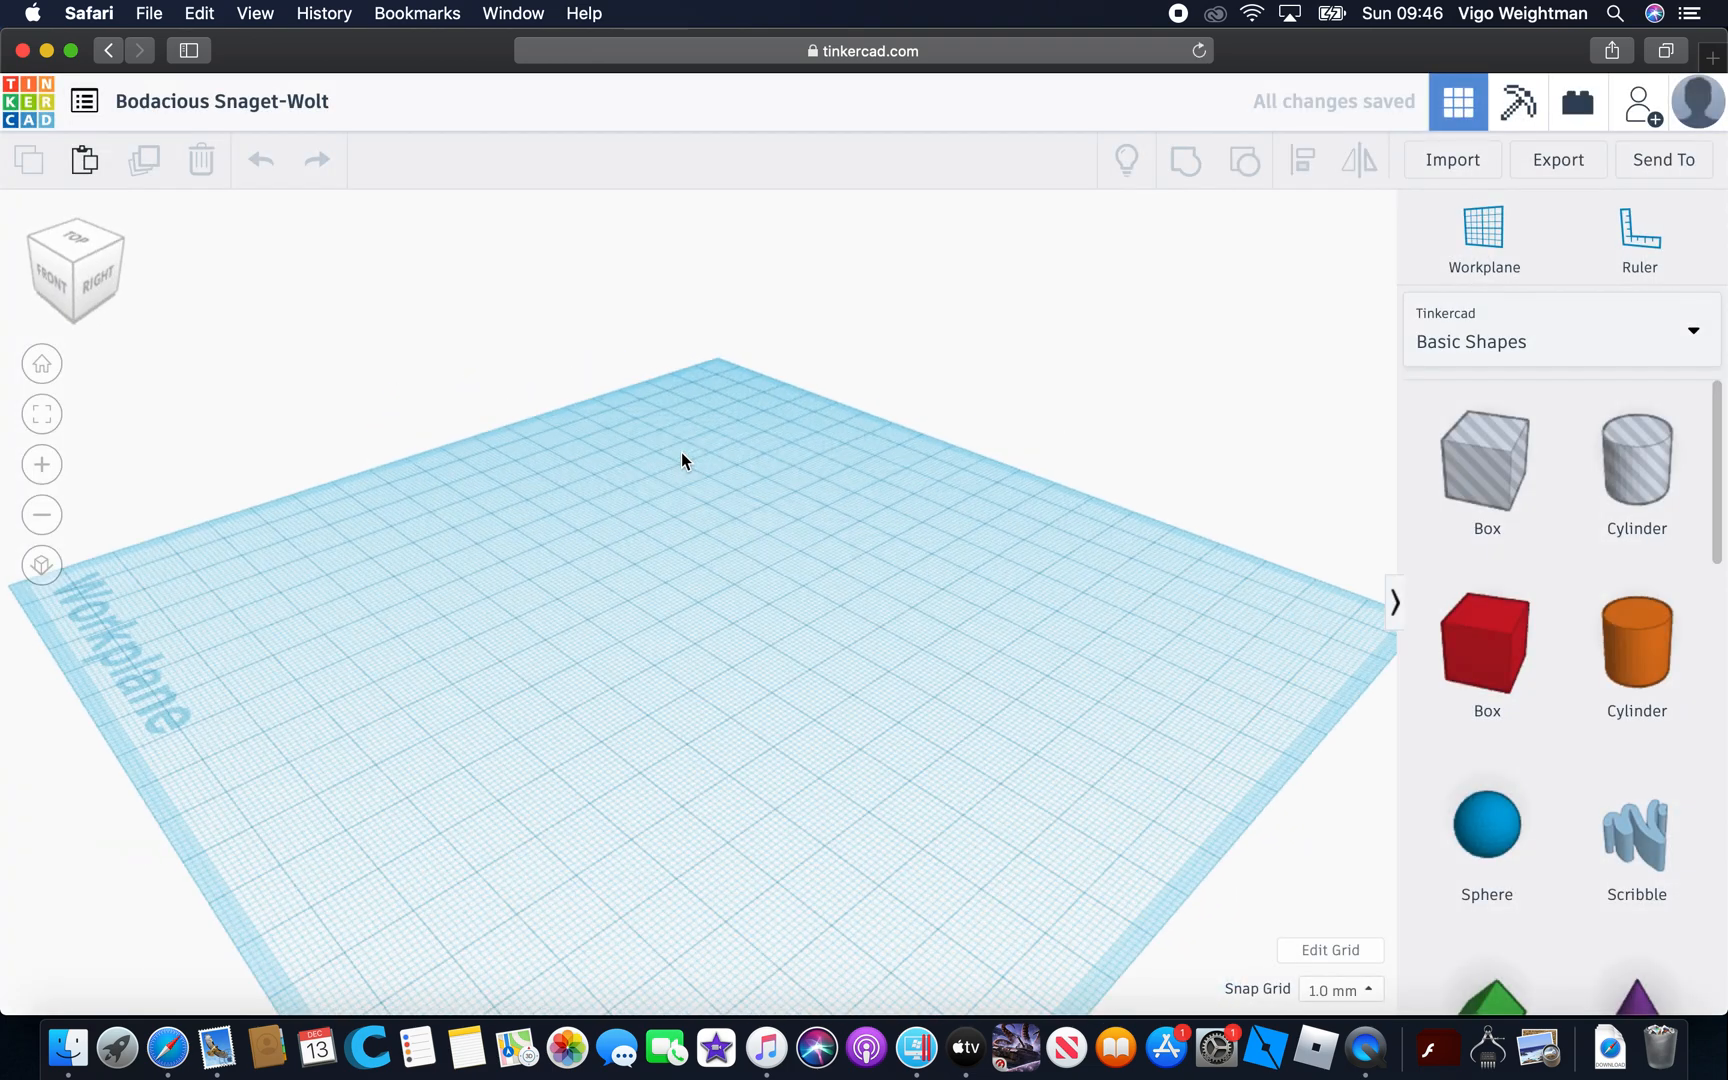
left_click_drag(1516, 656, 726, 692)
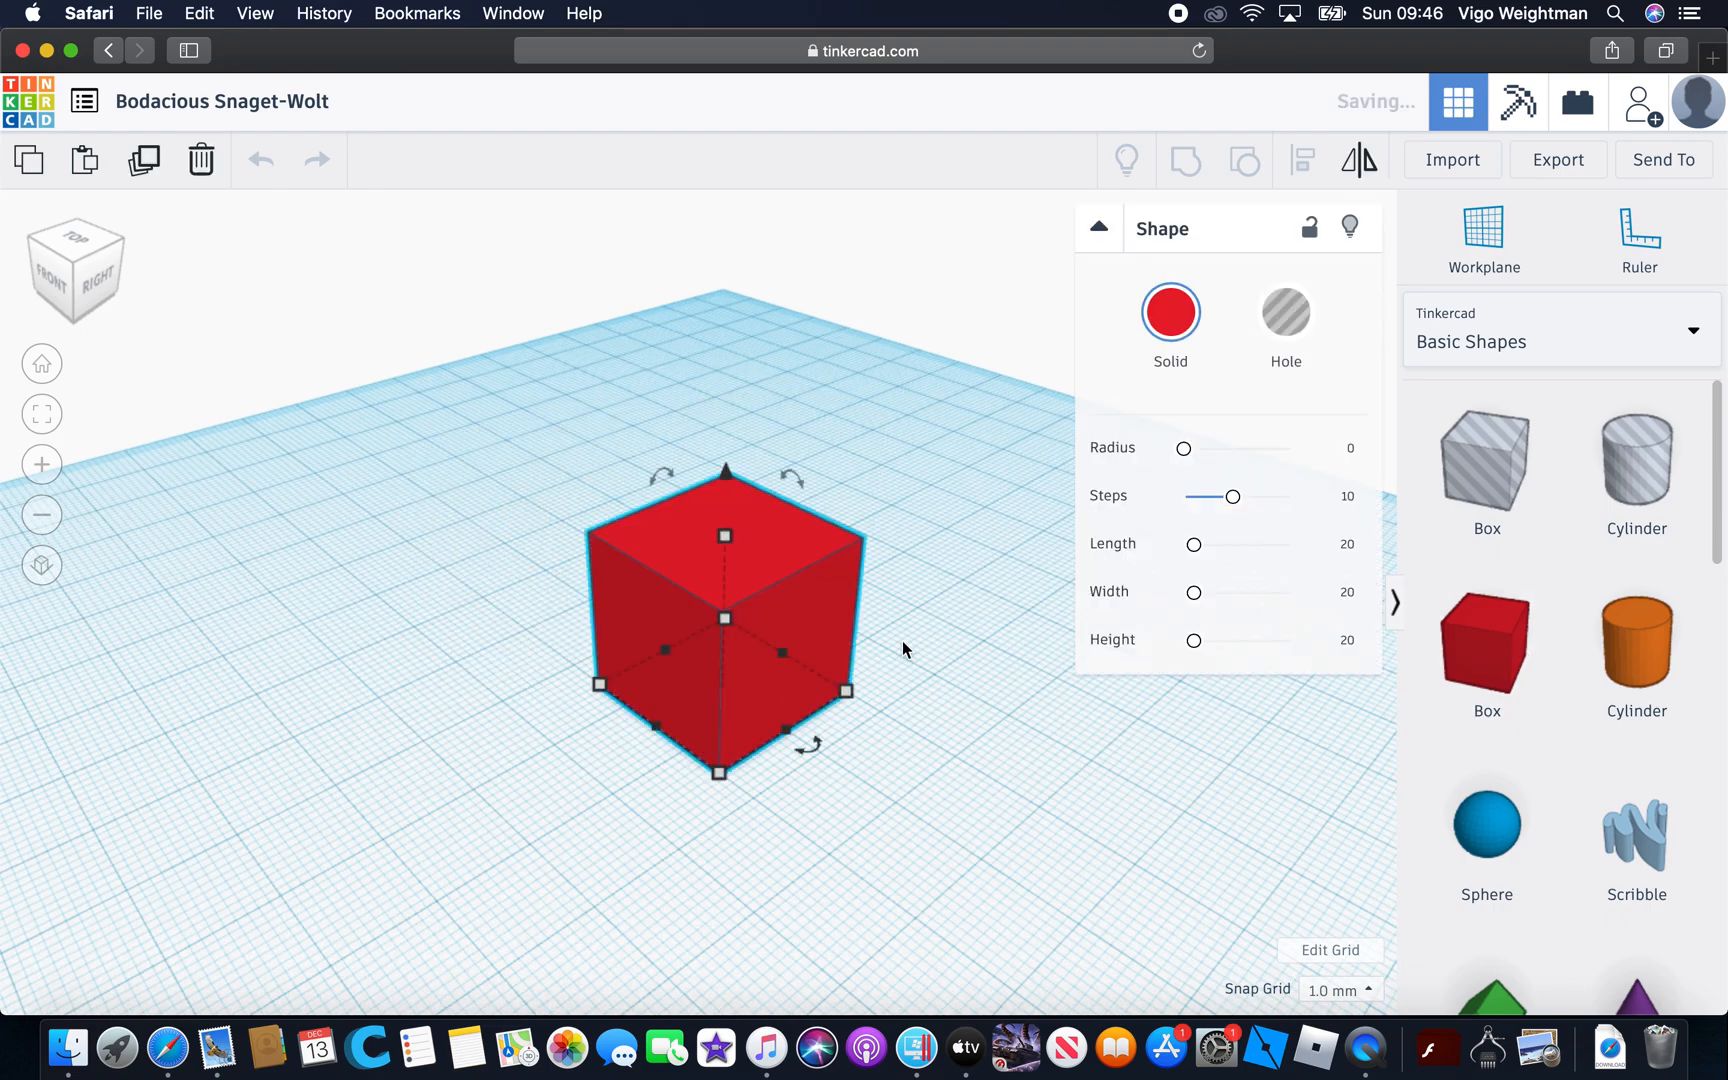
left_click(993, 553)
right_click_drag(991, 553, 1135, 518)
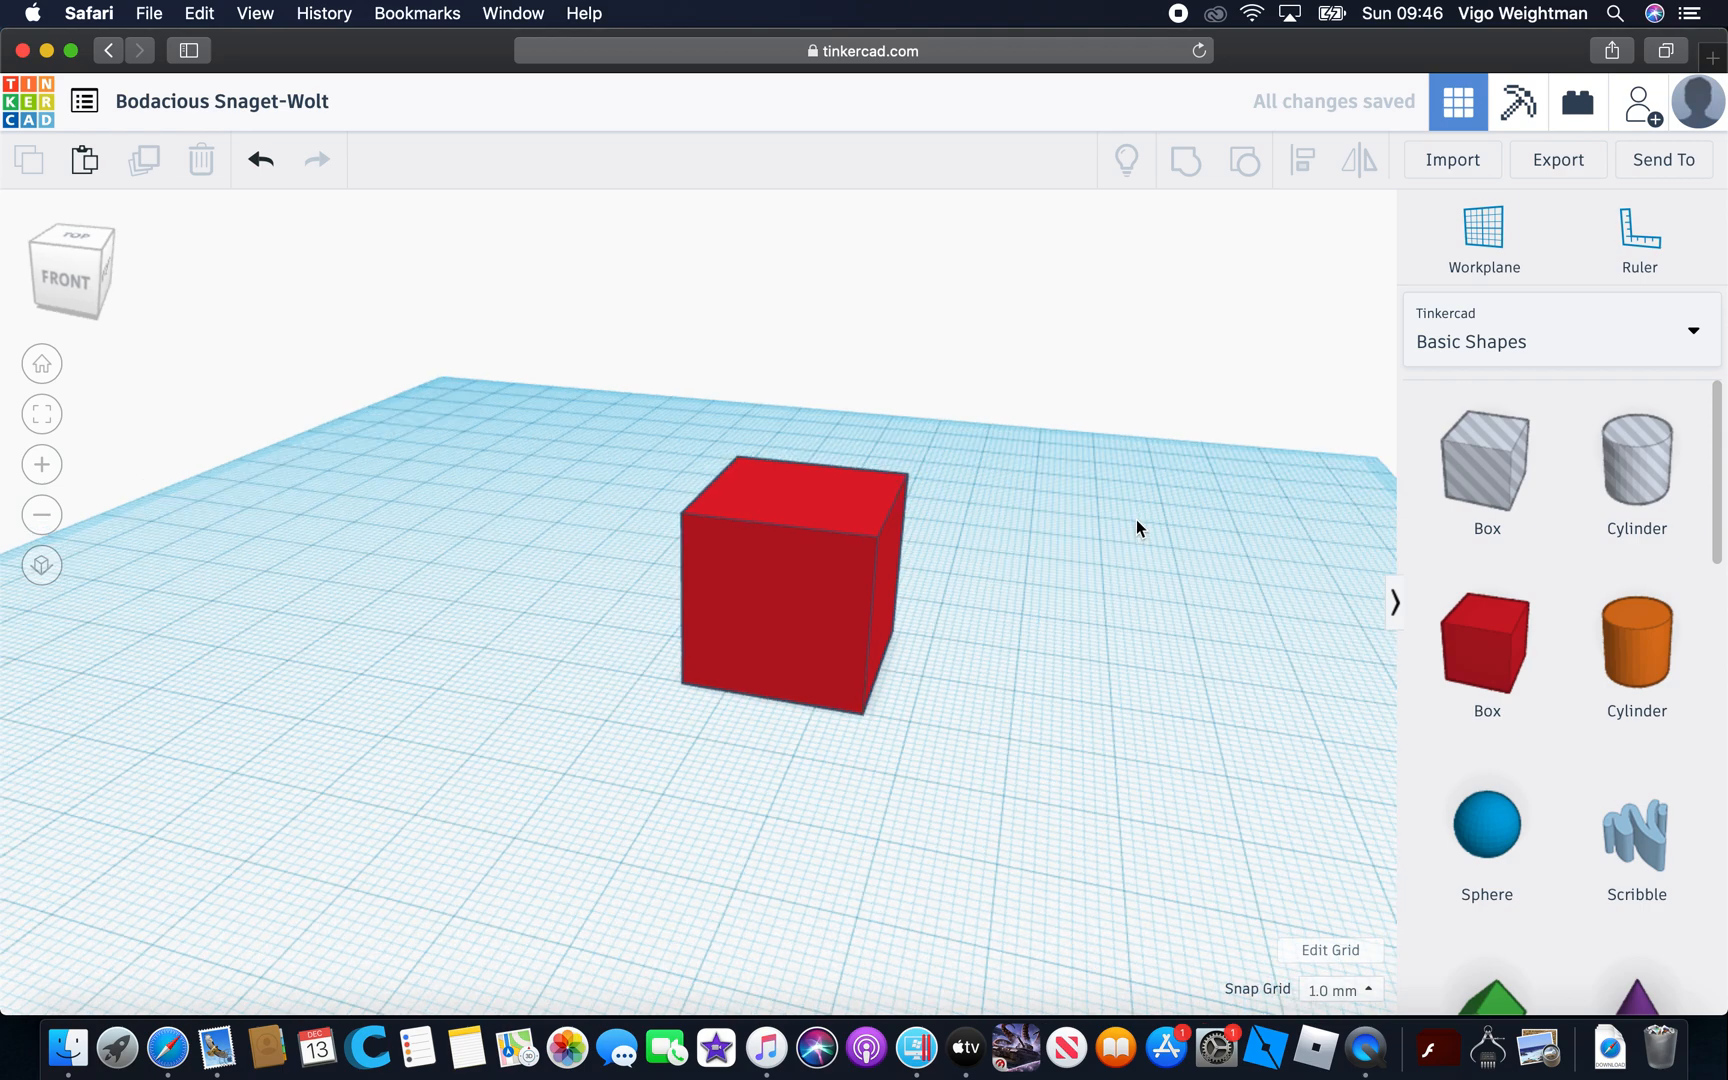
left_click(808, 600)
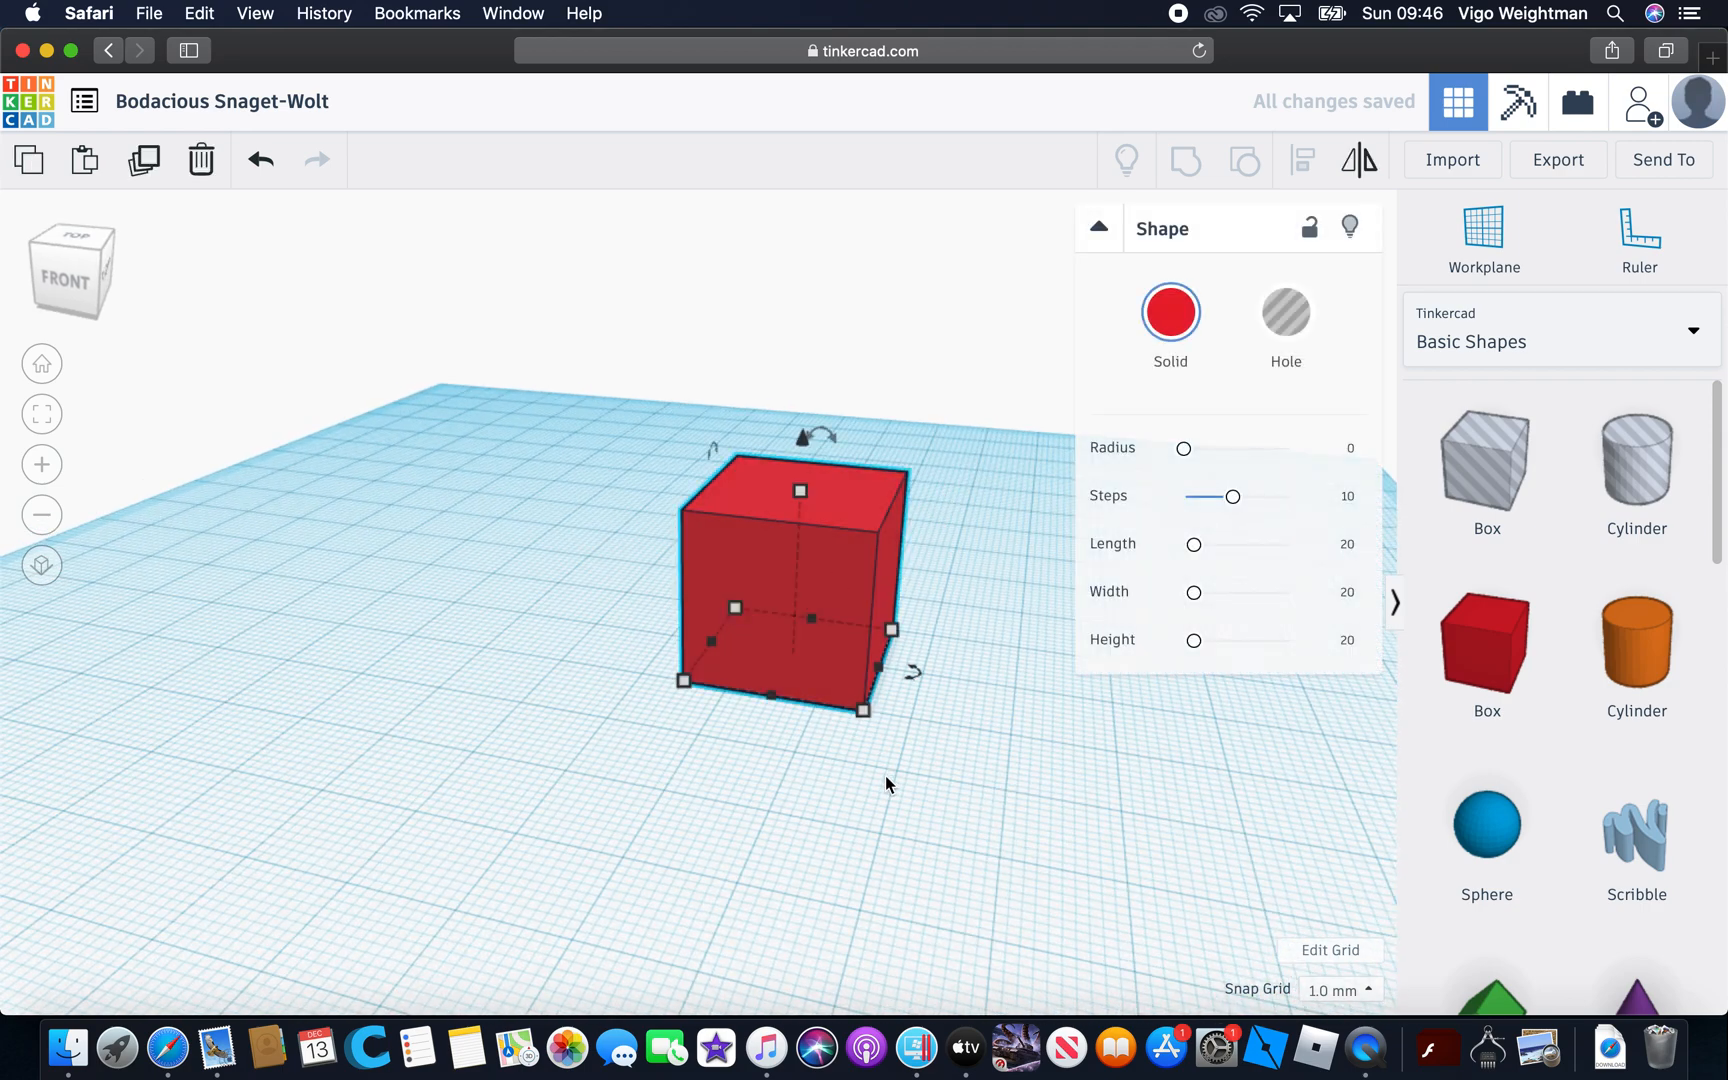
mouse_move(737, 604)
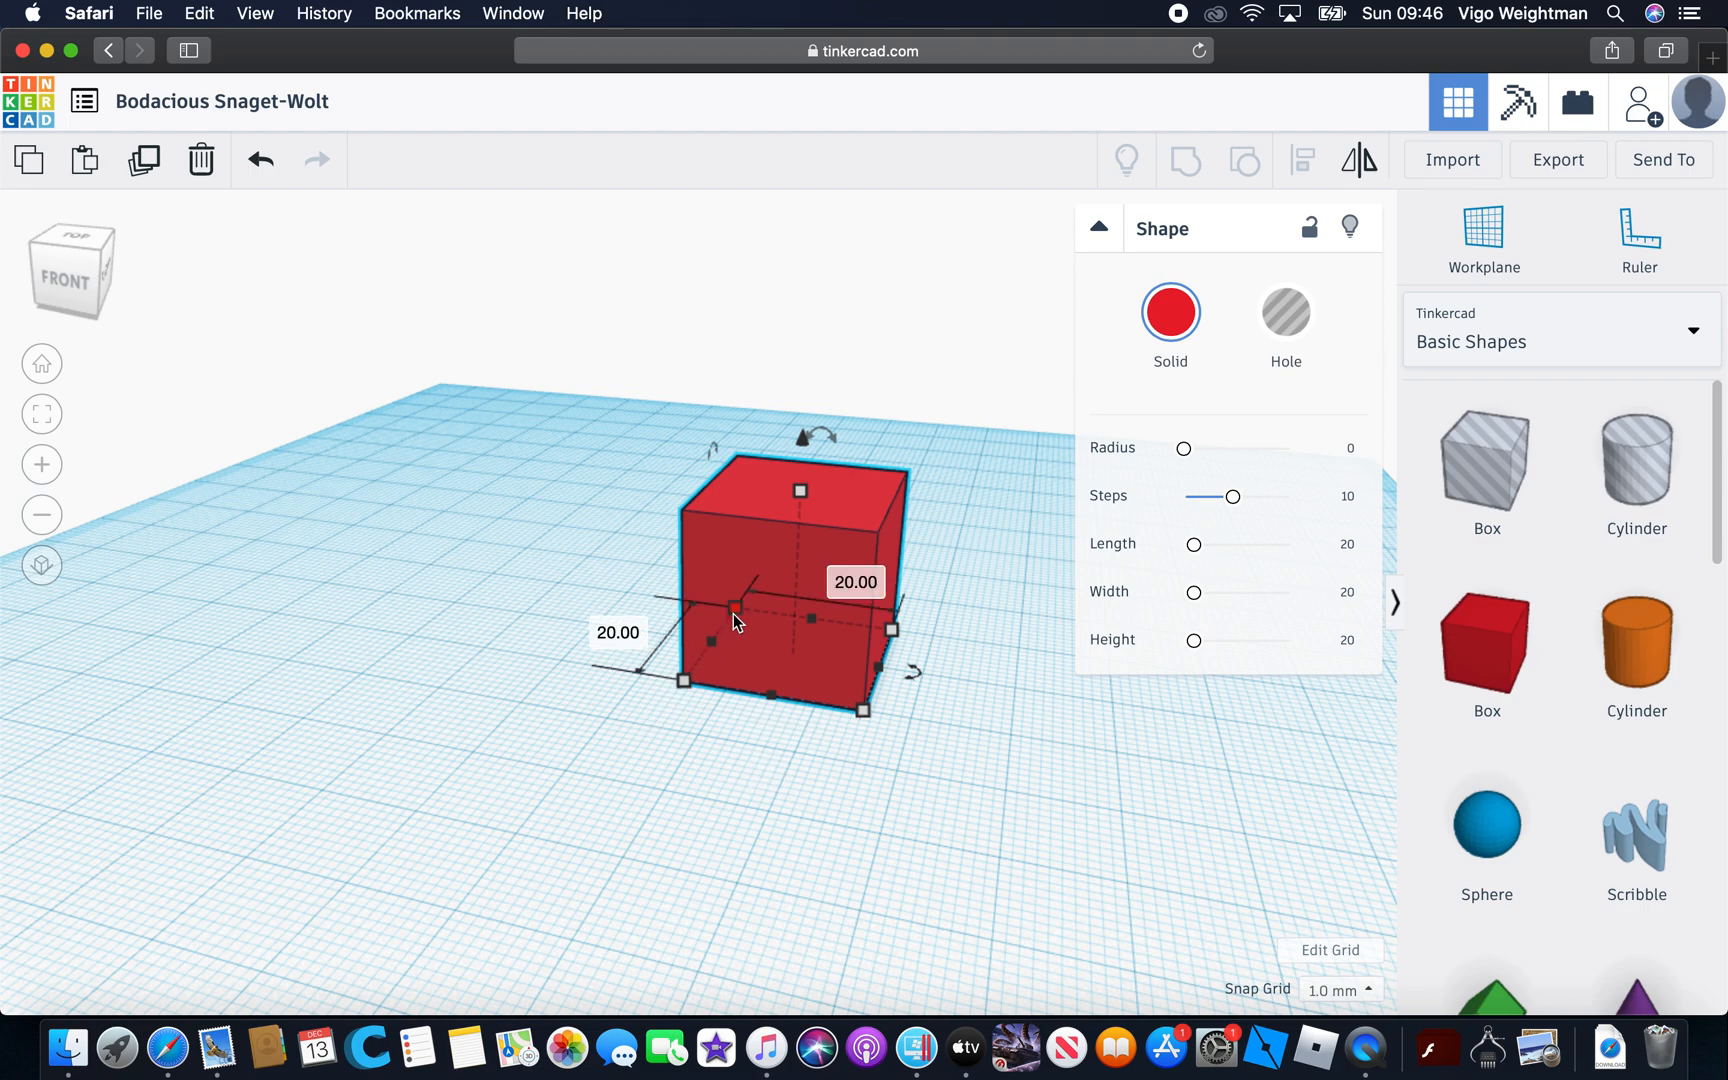
left_click_drag(730, 613, 774, 549)
left_click_drag(686, 690, 576, 662)
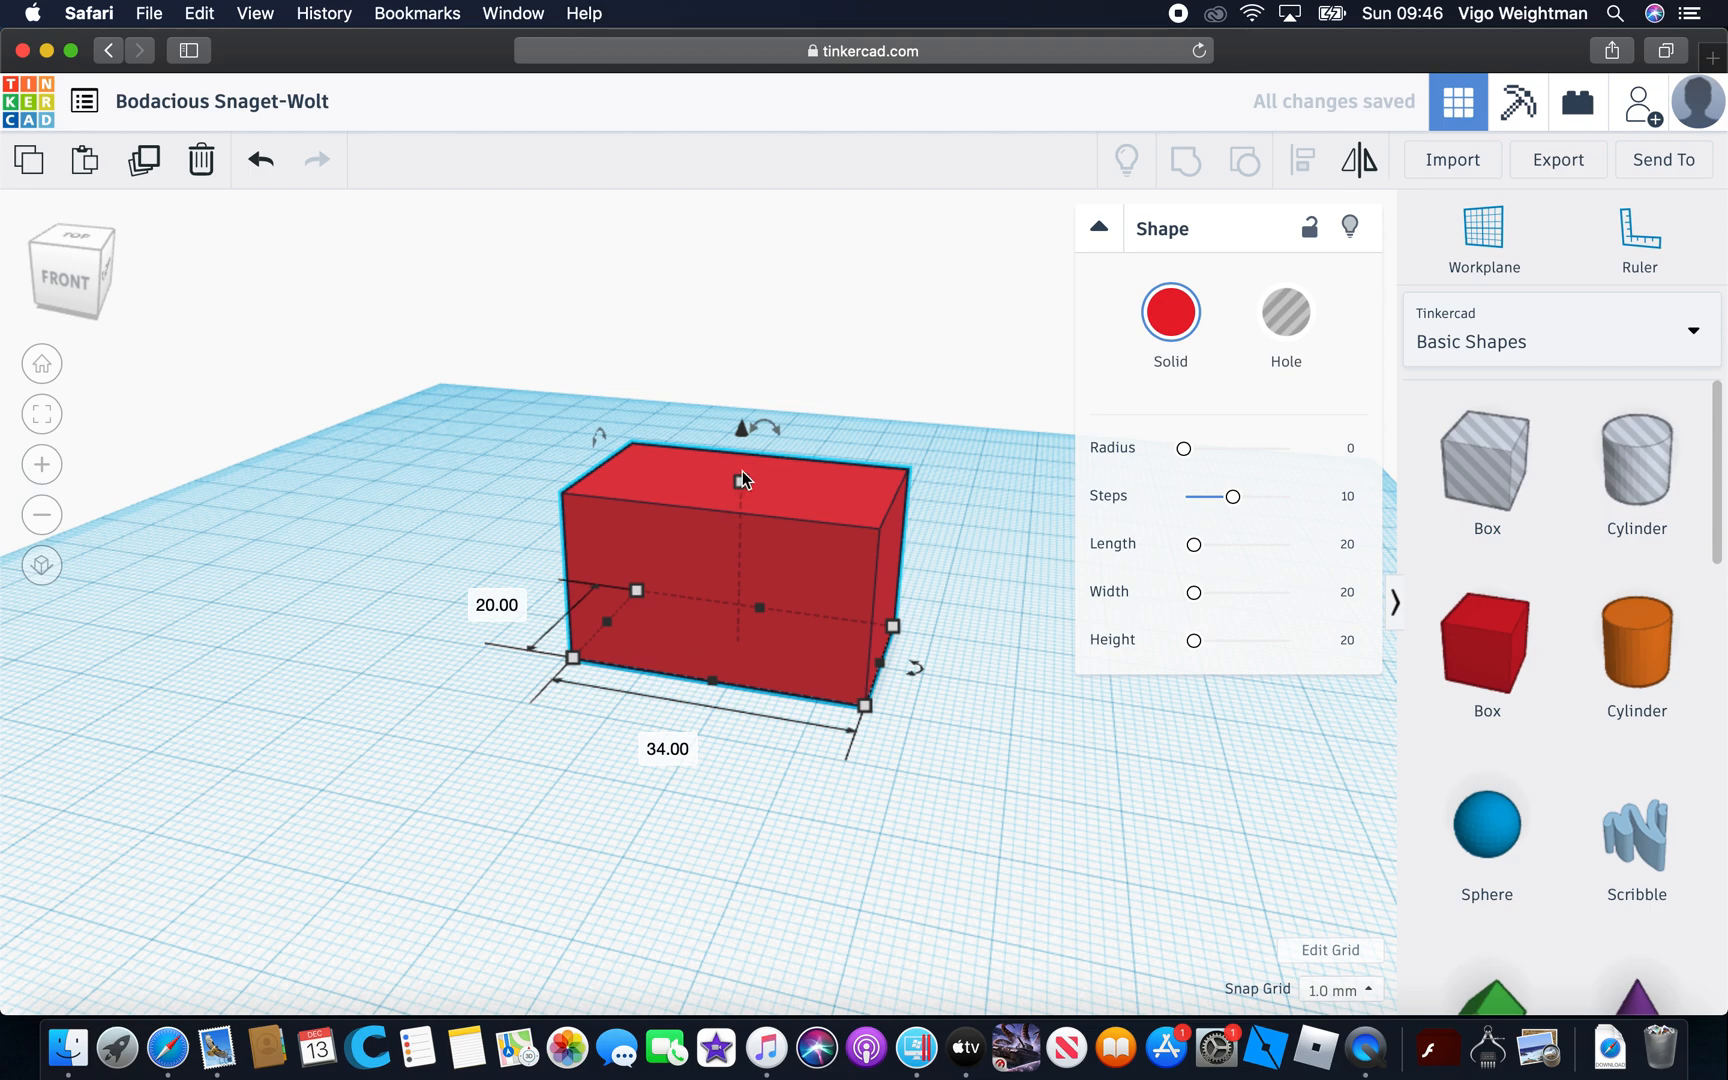
mouse_move(742, 478)
left_mouse_down()
mouse_move(717, 613)
mouse_move(720, 396)
mouse_move(698, 643)
mouse_move(732, 495)
mouse_move(703, 673)
mouse_move(718, 500)
left_mouse_up()
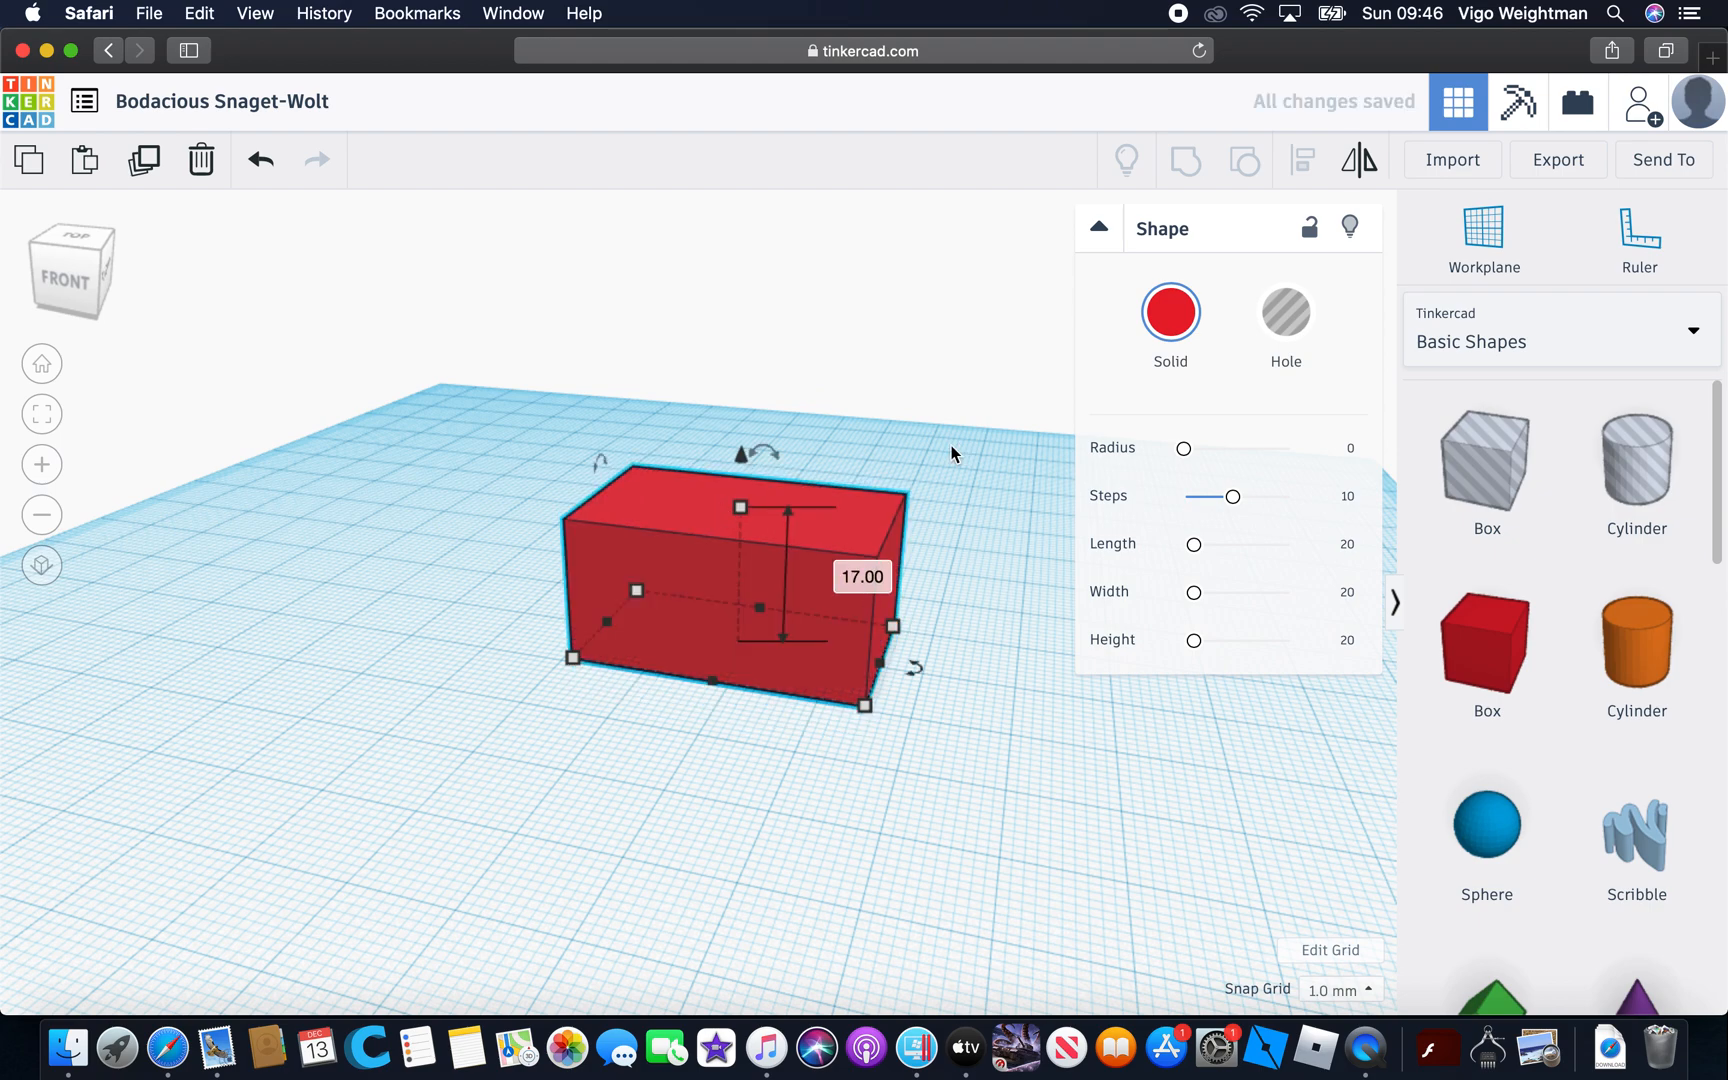
key("Delete")
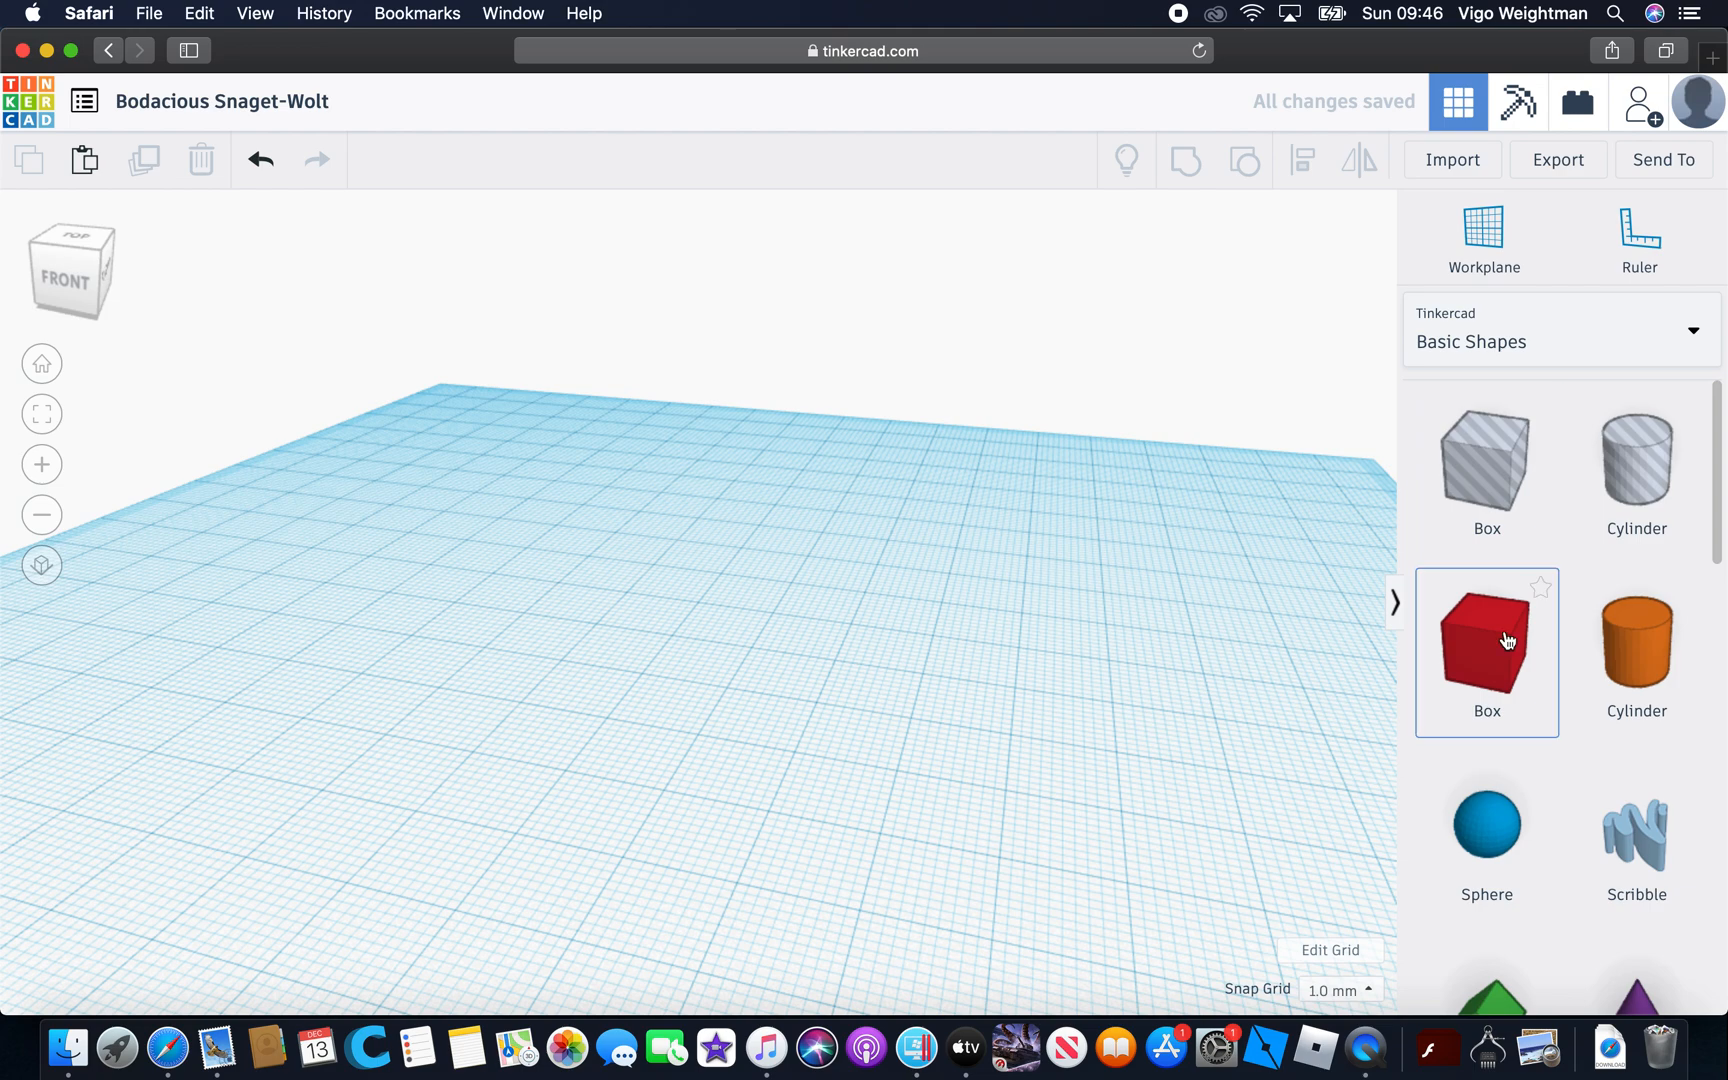
left_click_drag(1286, 596, 717, 706)
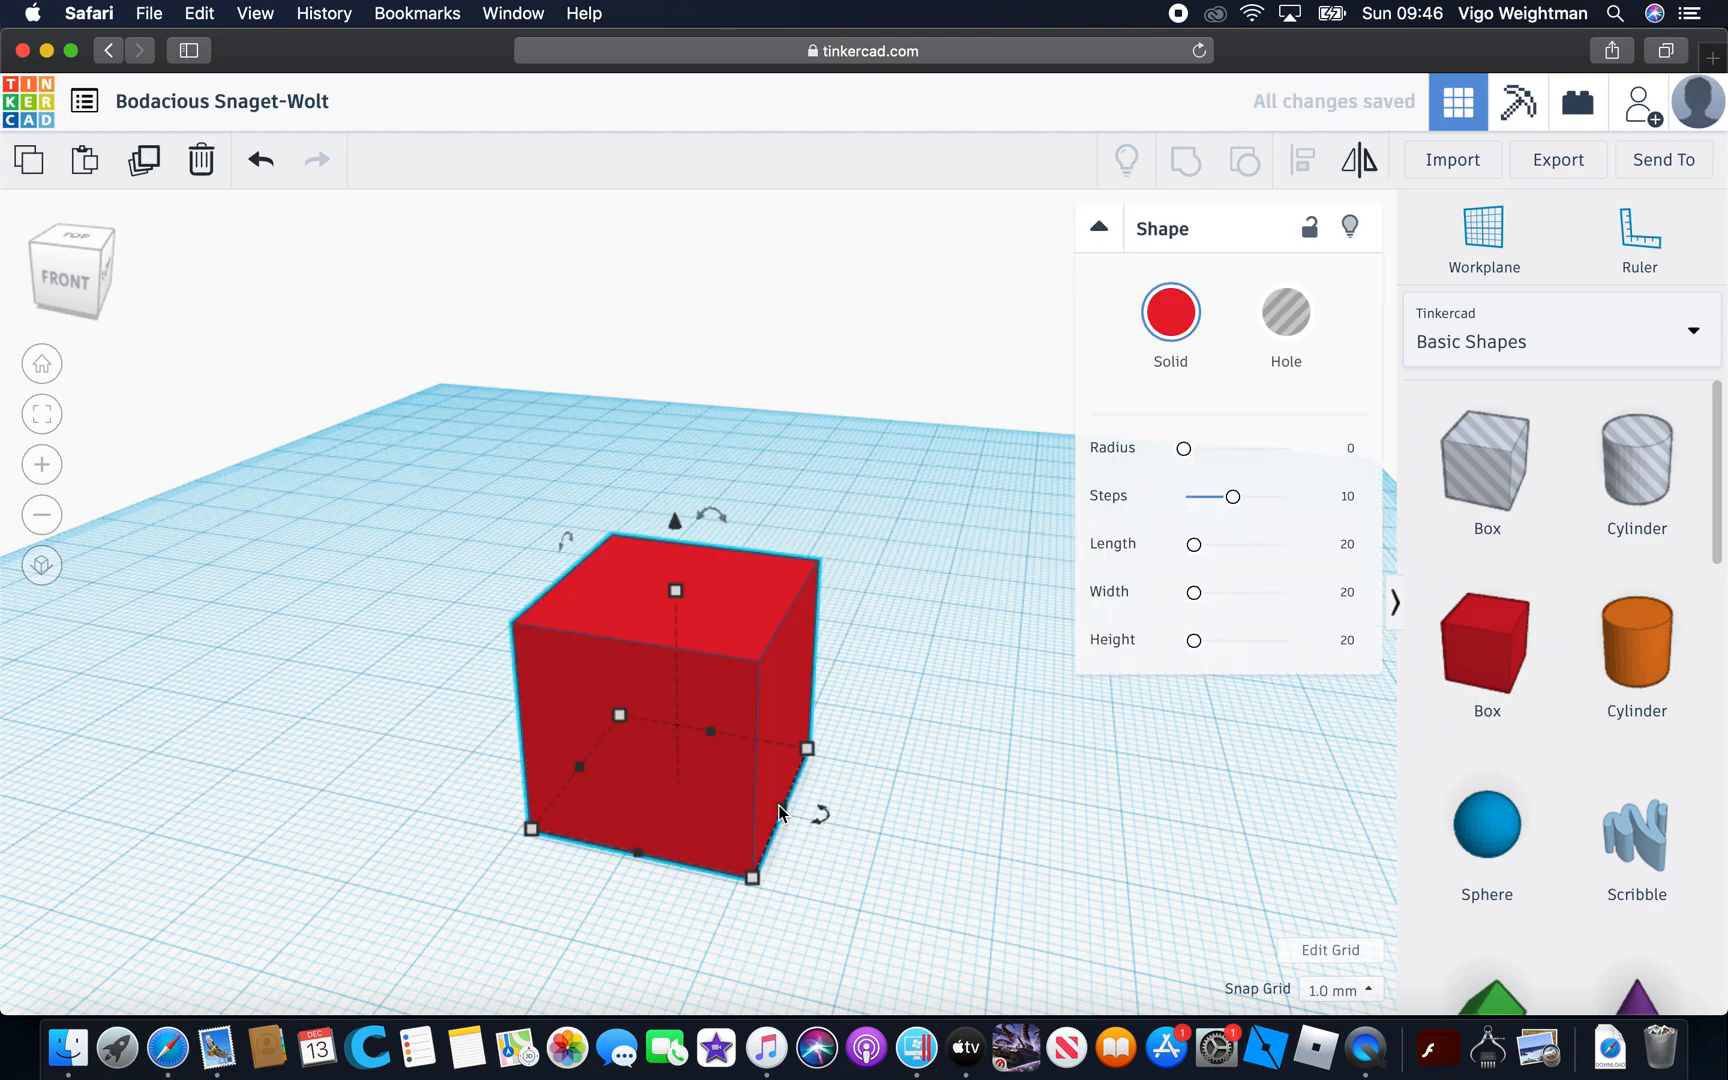
mouse_move(778, 806)
left_click_drag(786, 805, 1166, 792)
left_click(300, 919)
right_click_drag(300, 919, 757, 685)
left_click(526, 582)
key("Delete")
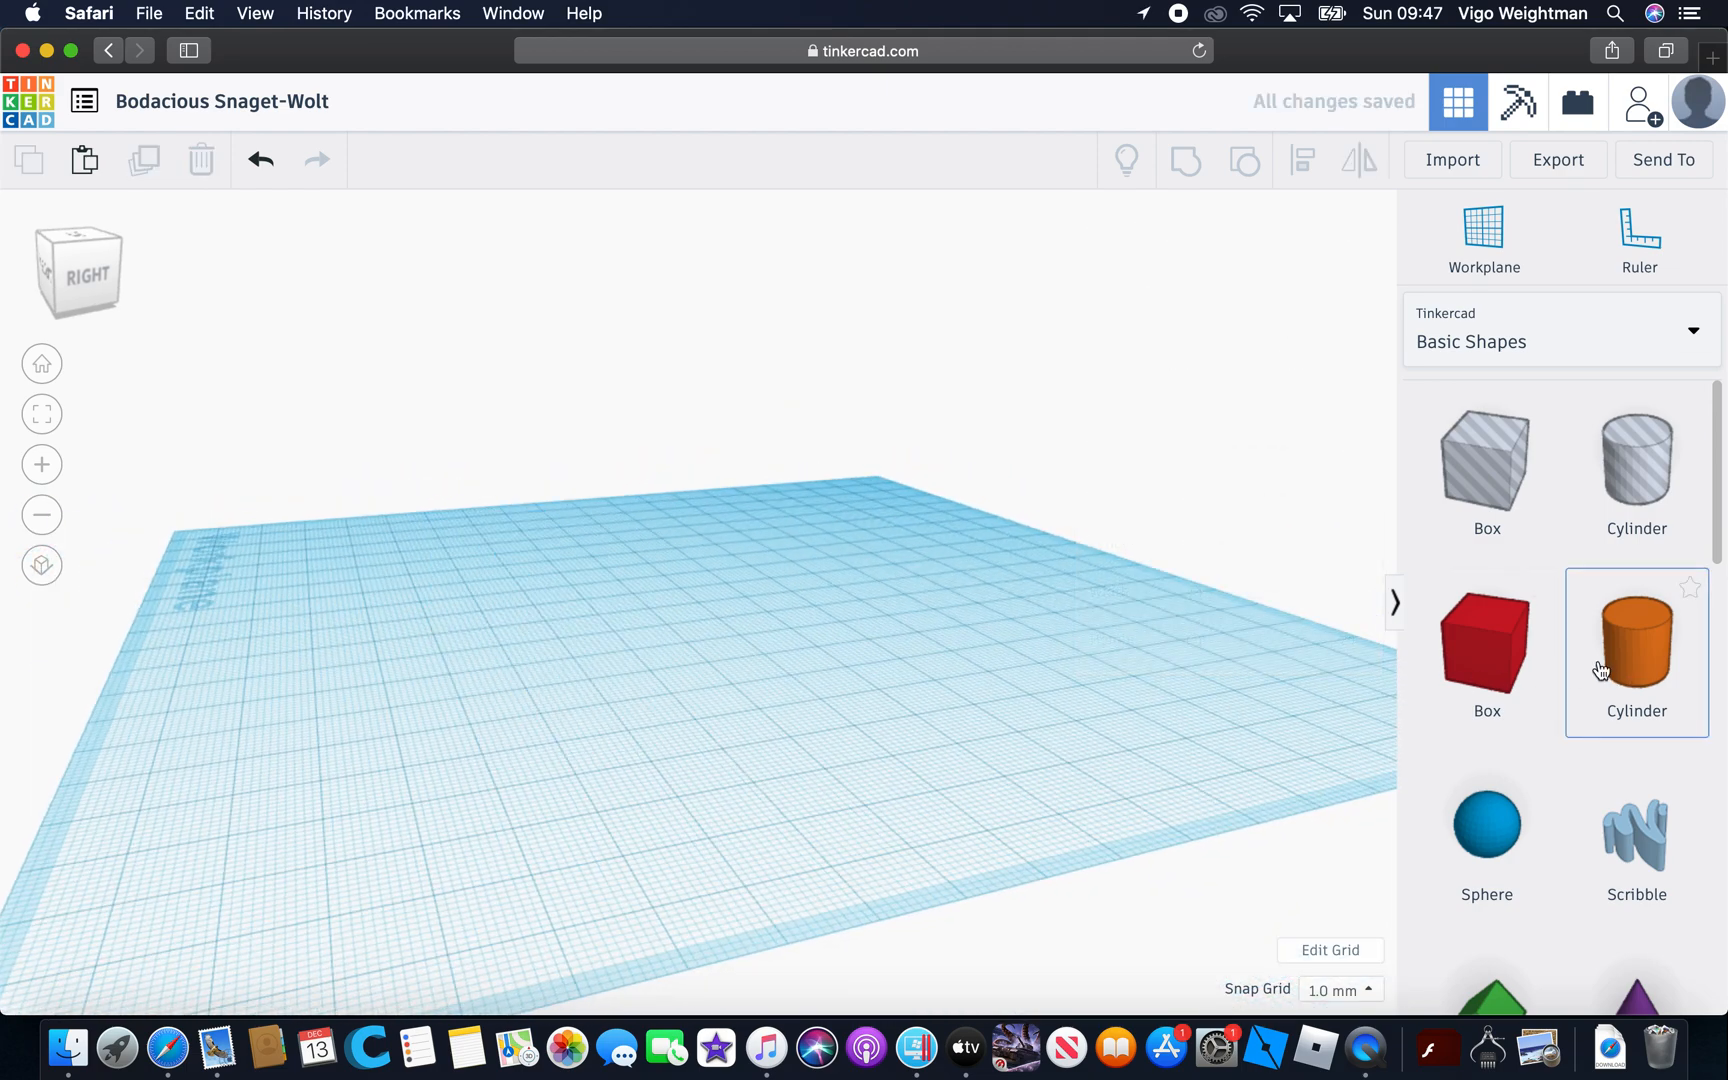
Place a solid box on the far part of the workplane and stretch it to about 53 mm long
left_click_drag(1500, 662, 666, 601)
right_click_drag(750, 655, 920, 835)
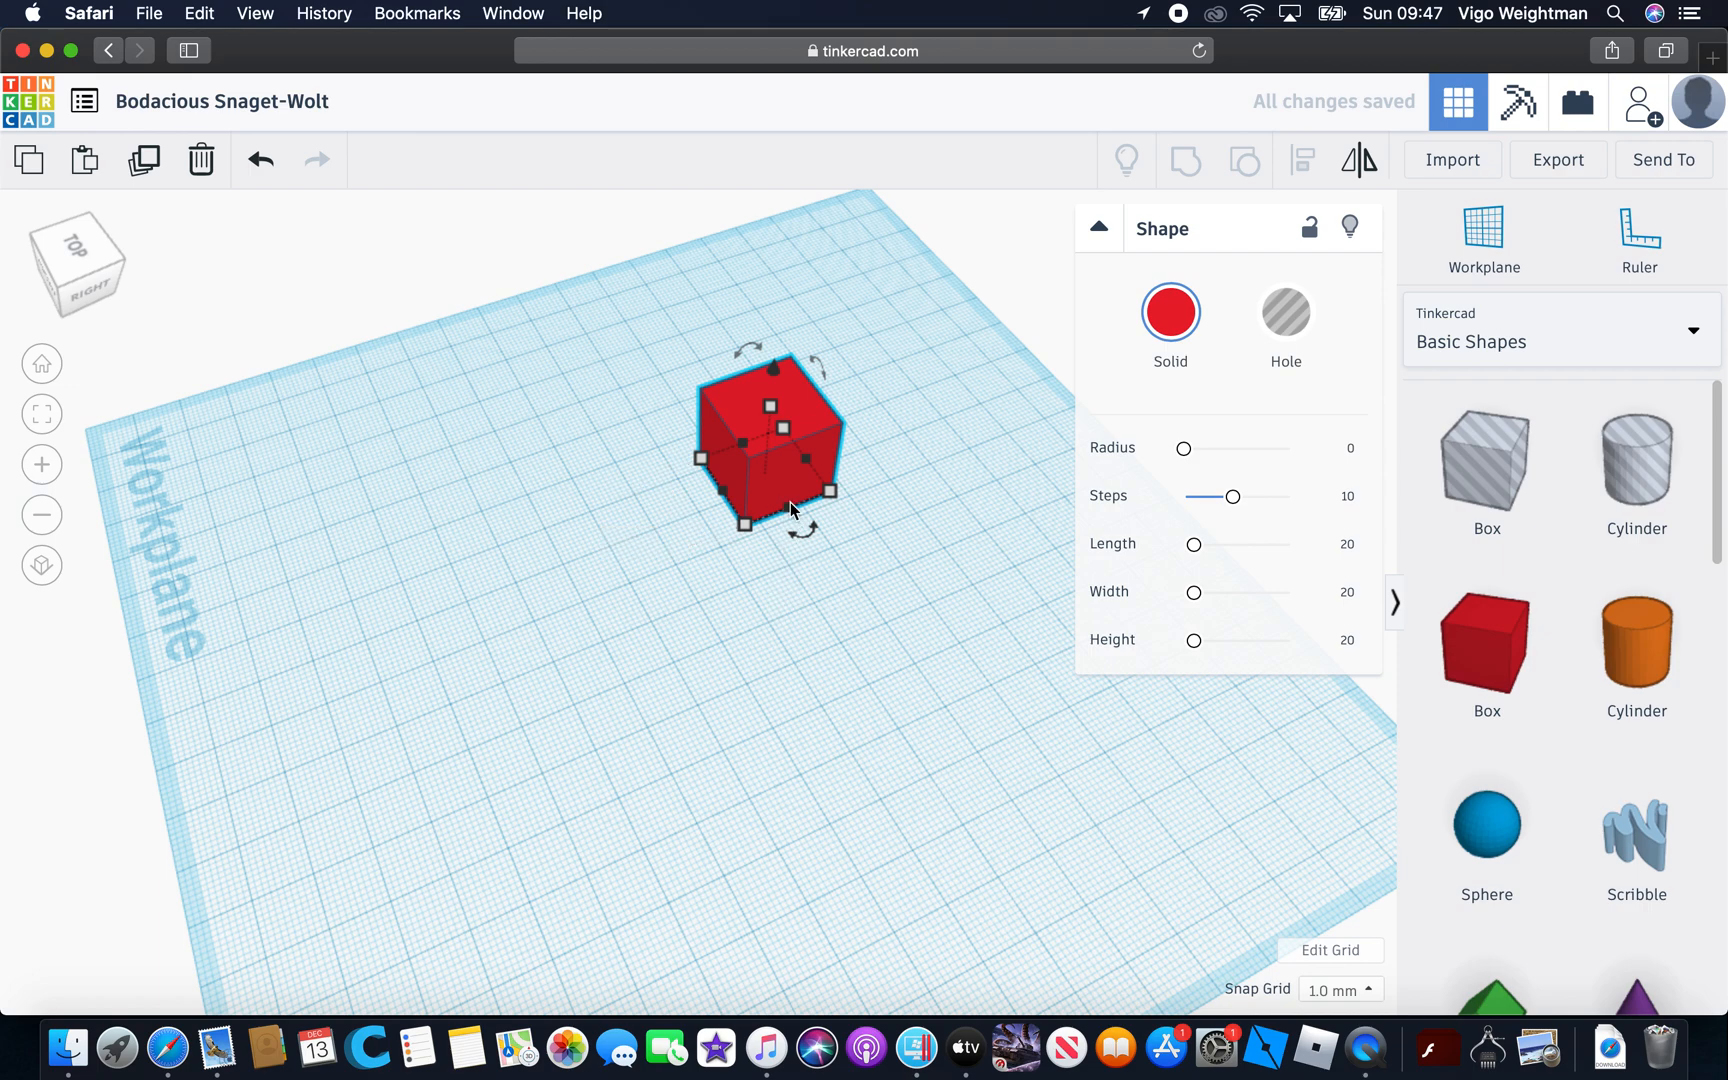
left_click_drag(789, 516, 865, 632)
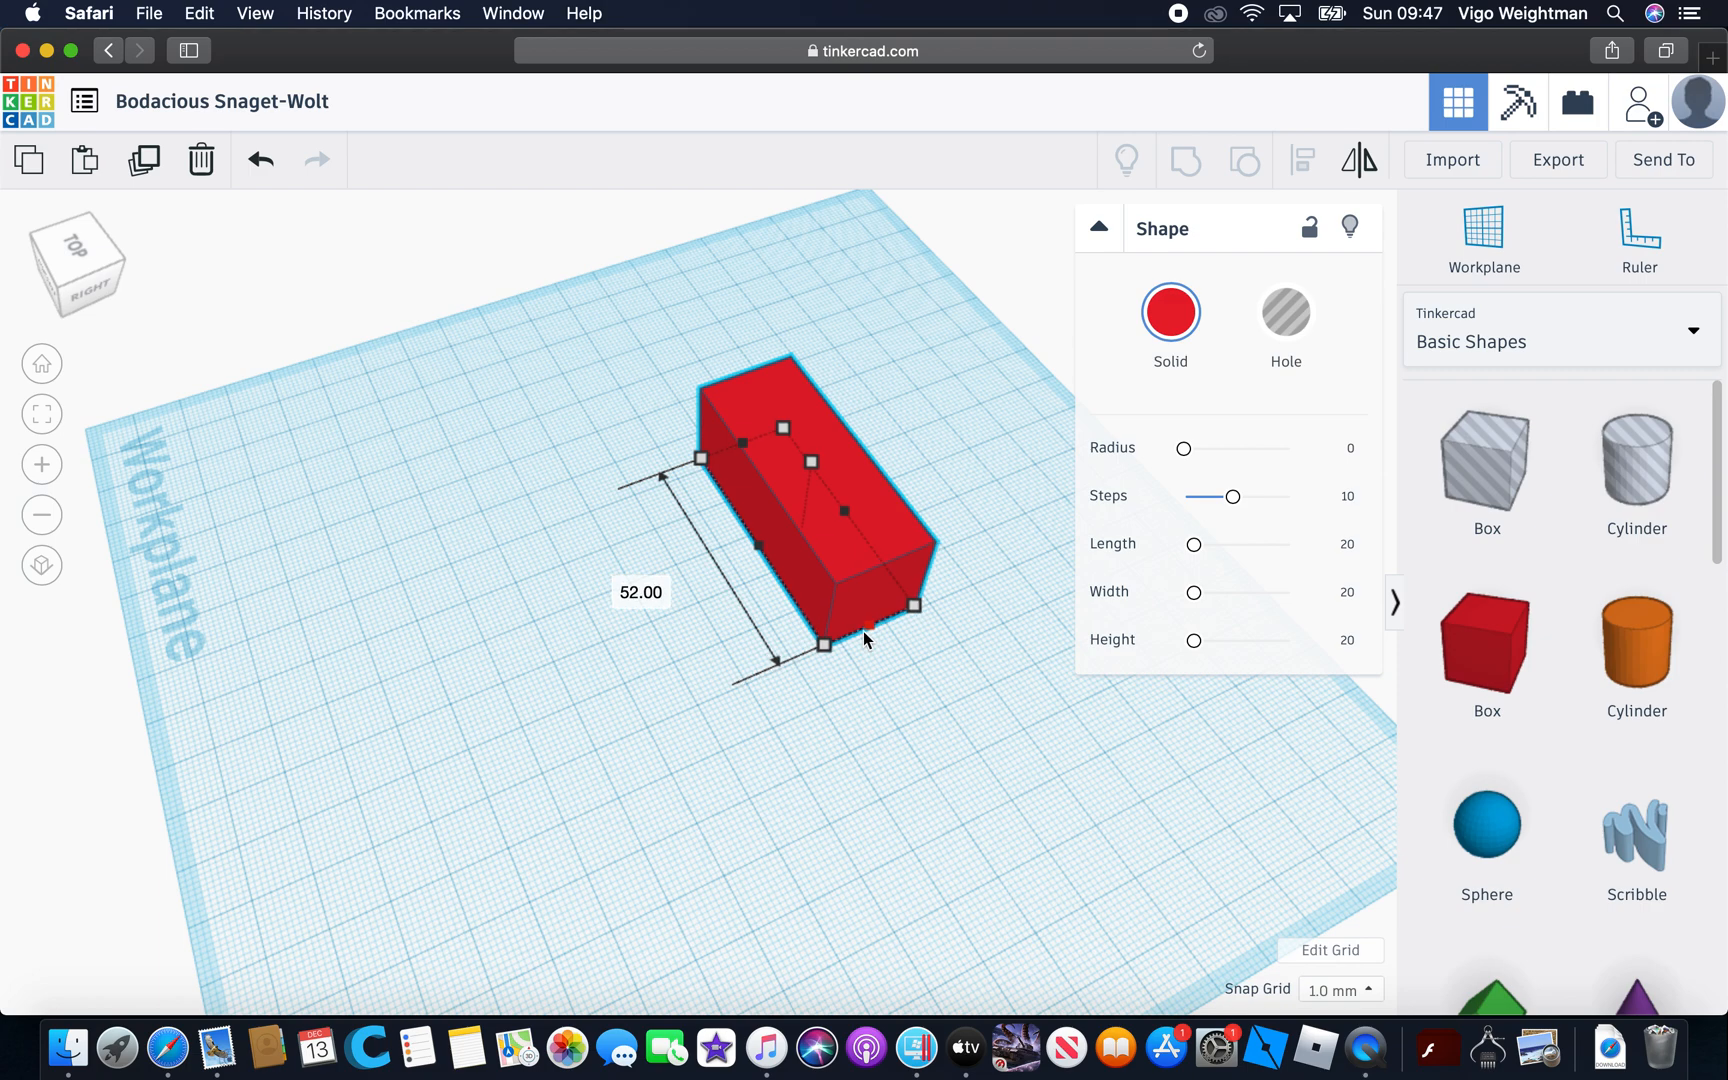
left_click_drag(865, 638, 872, 640)
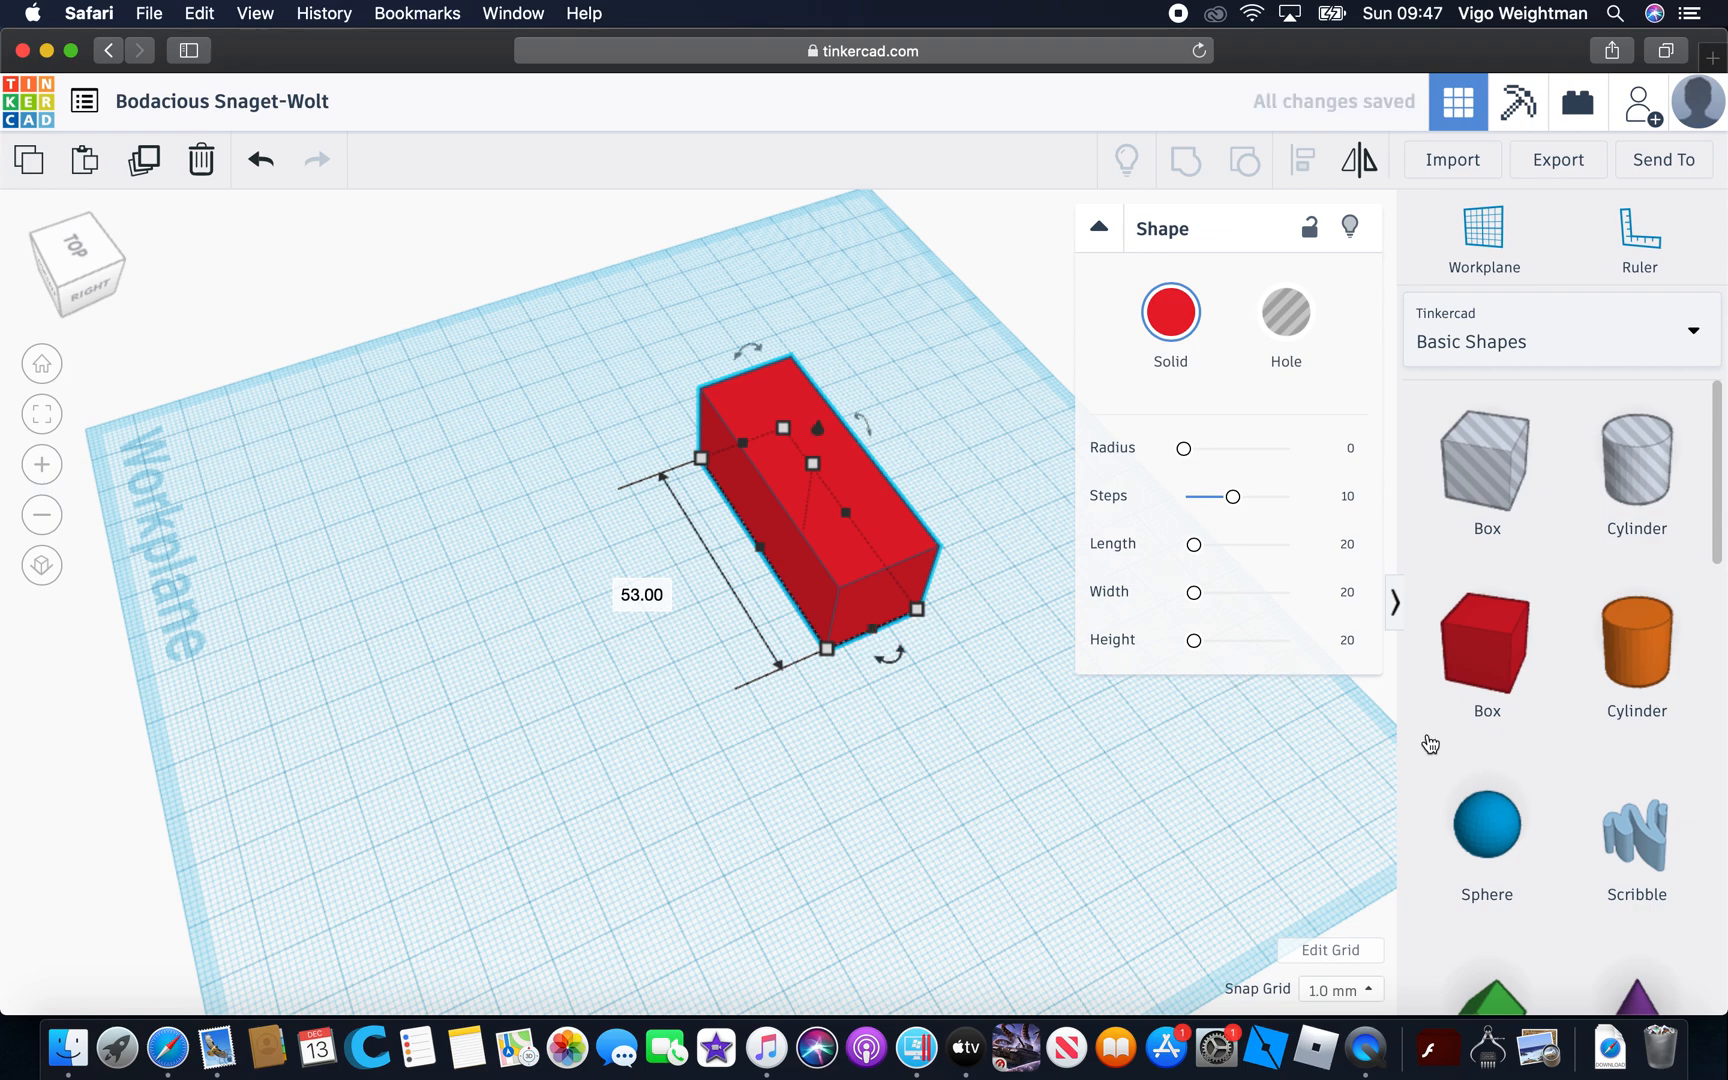
Move the box's far outer corner to lengthen the box a little more and make it slightly narrower
left_click(1470, 640)
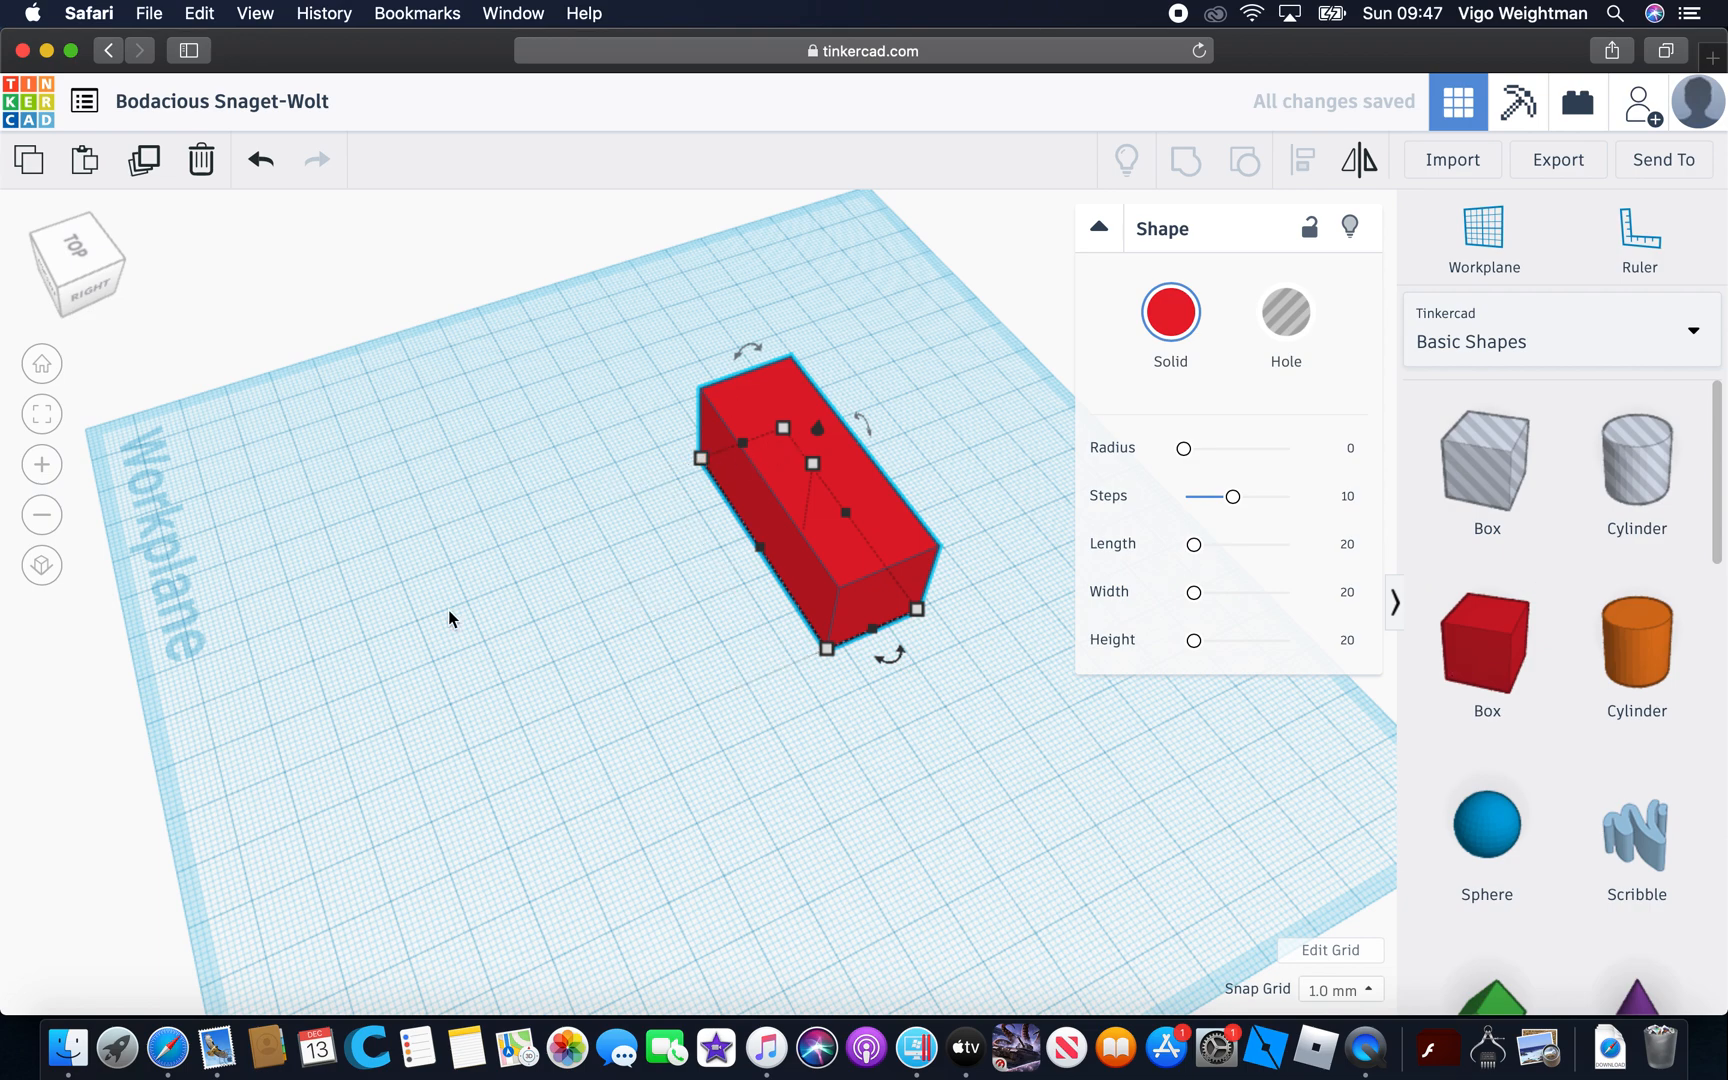
mouse_move(700, 459)
left_mouse_down()
mouse_move(452, 527)
mouse_move(706, 418)
mouse_move(676, 433)
mouse_move(690, 433)
left_mouse_up()
left_click(720, 785)
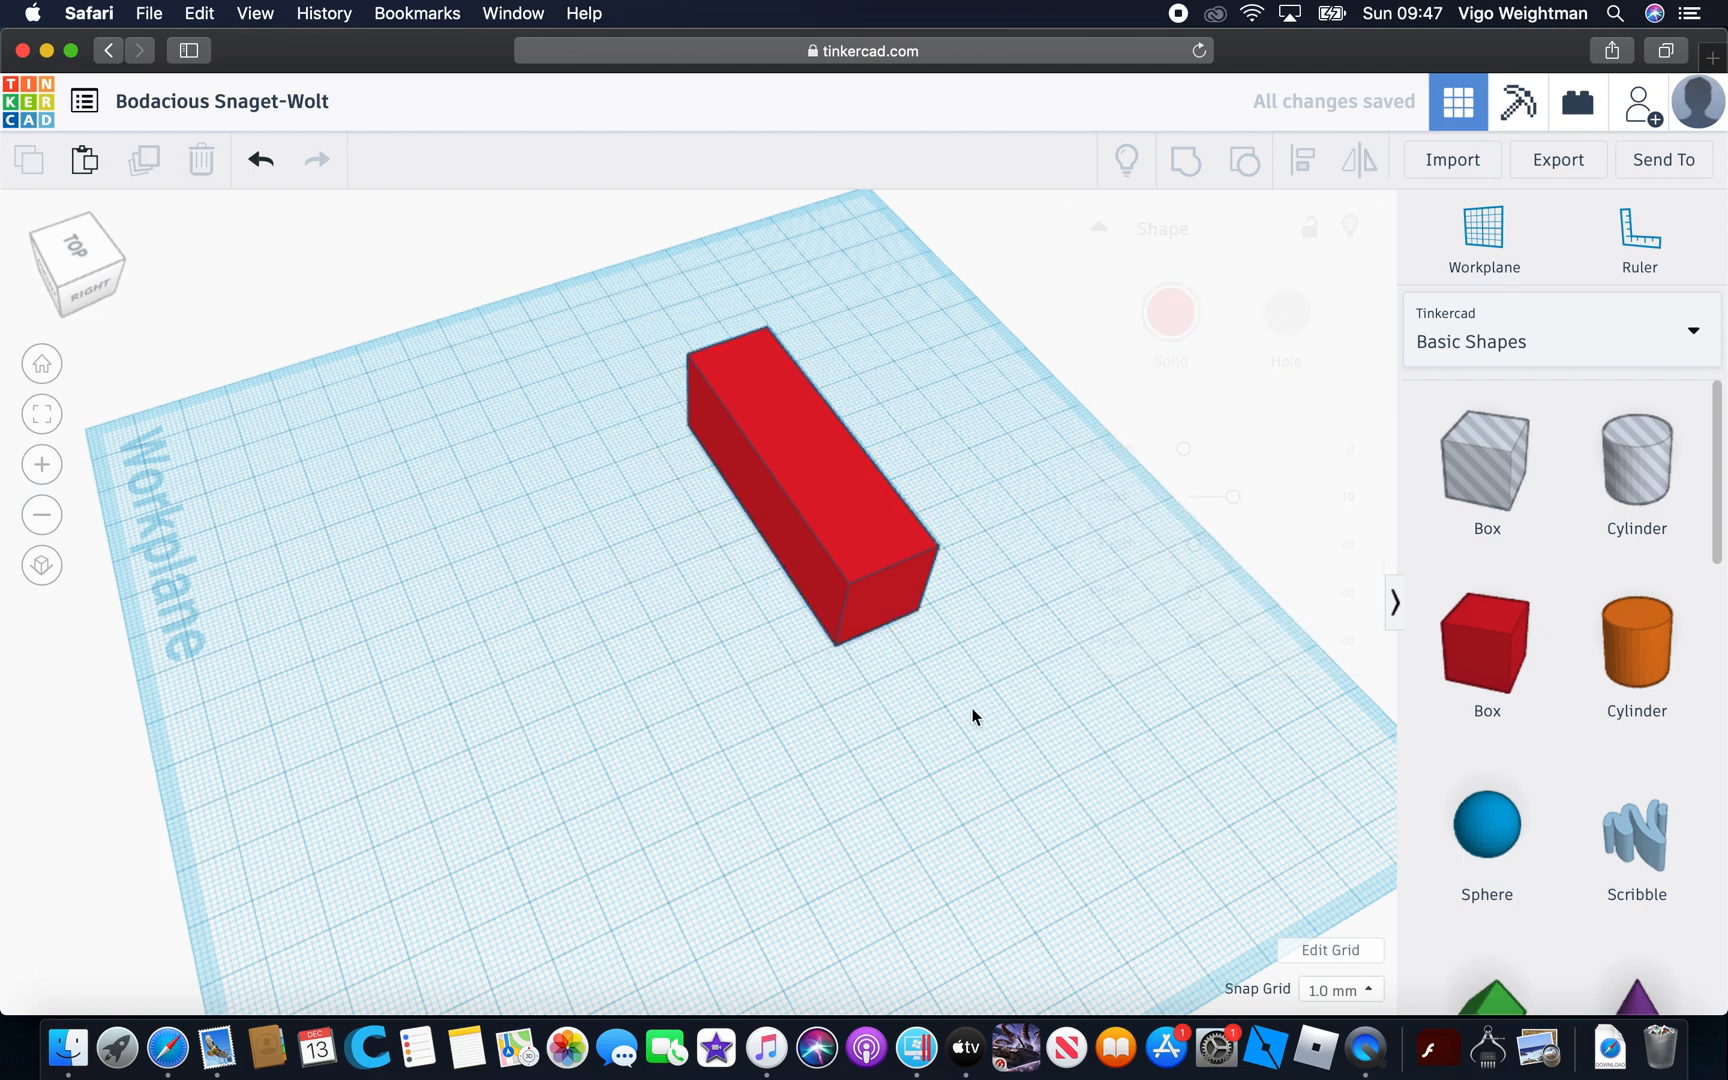
left_click(861, 555)
left_click(1111, 806)
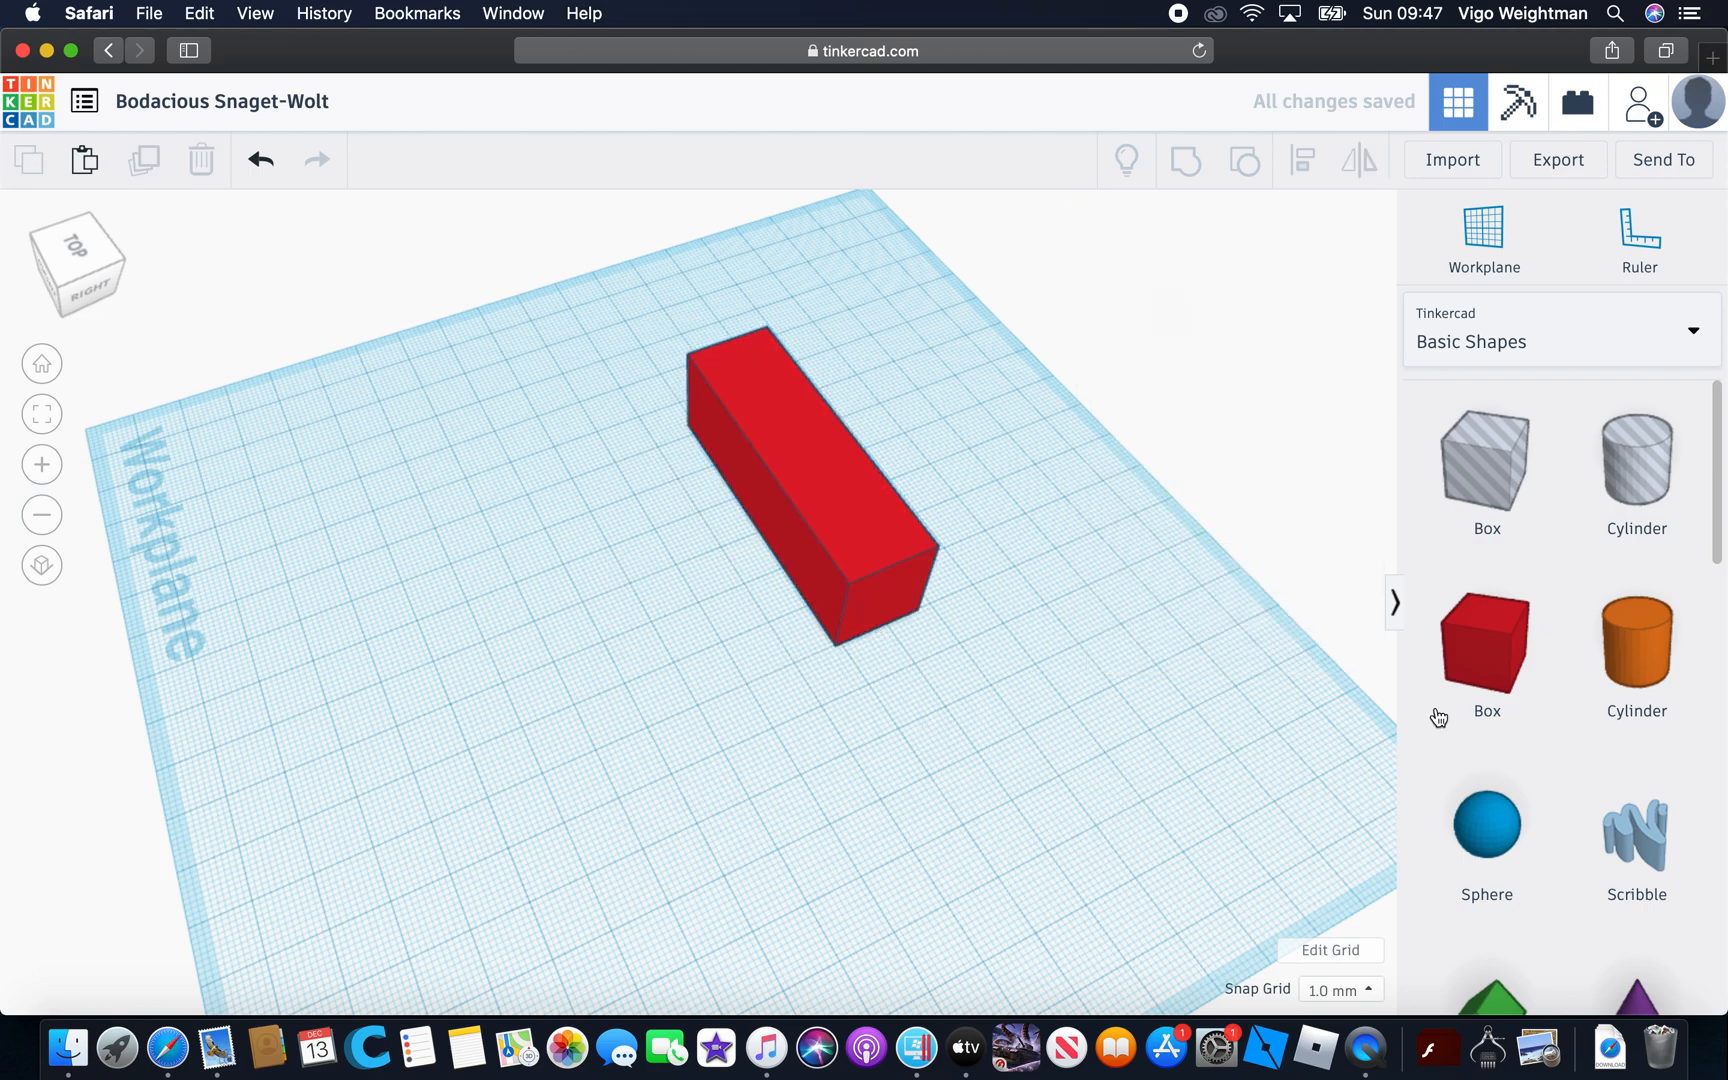
Add a second solid box against the far end of the first box's side and stretch it about 71 mm outward to form an L
left_click_drag(1488, 650, 668, 475)
right_click_drag(873, 375, 618, 567)
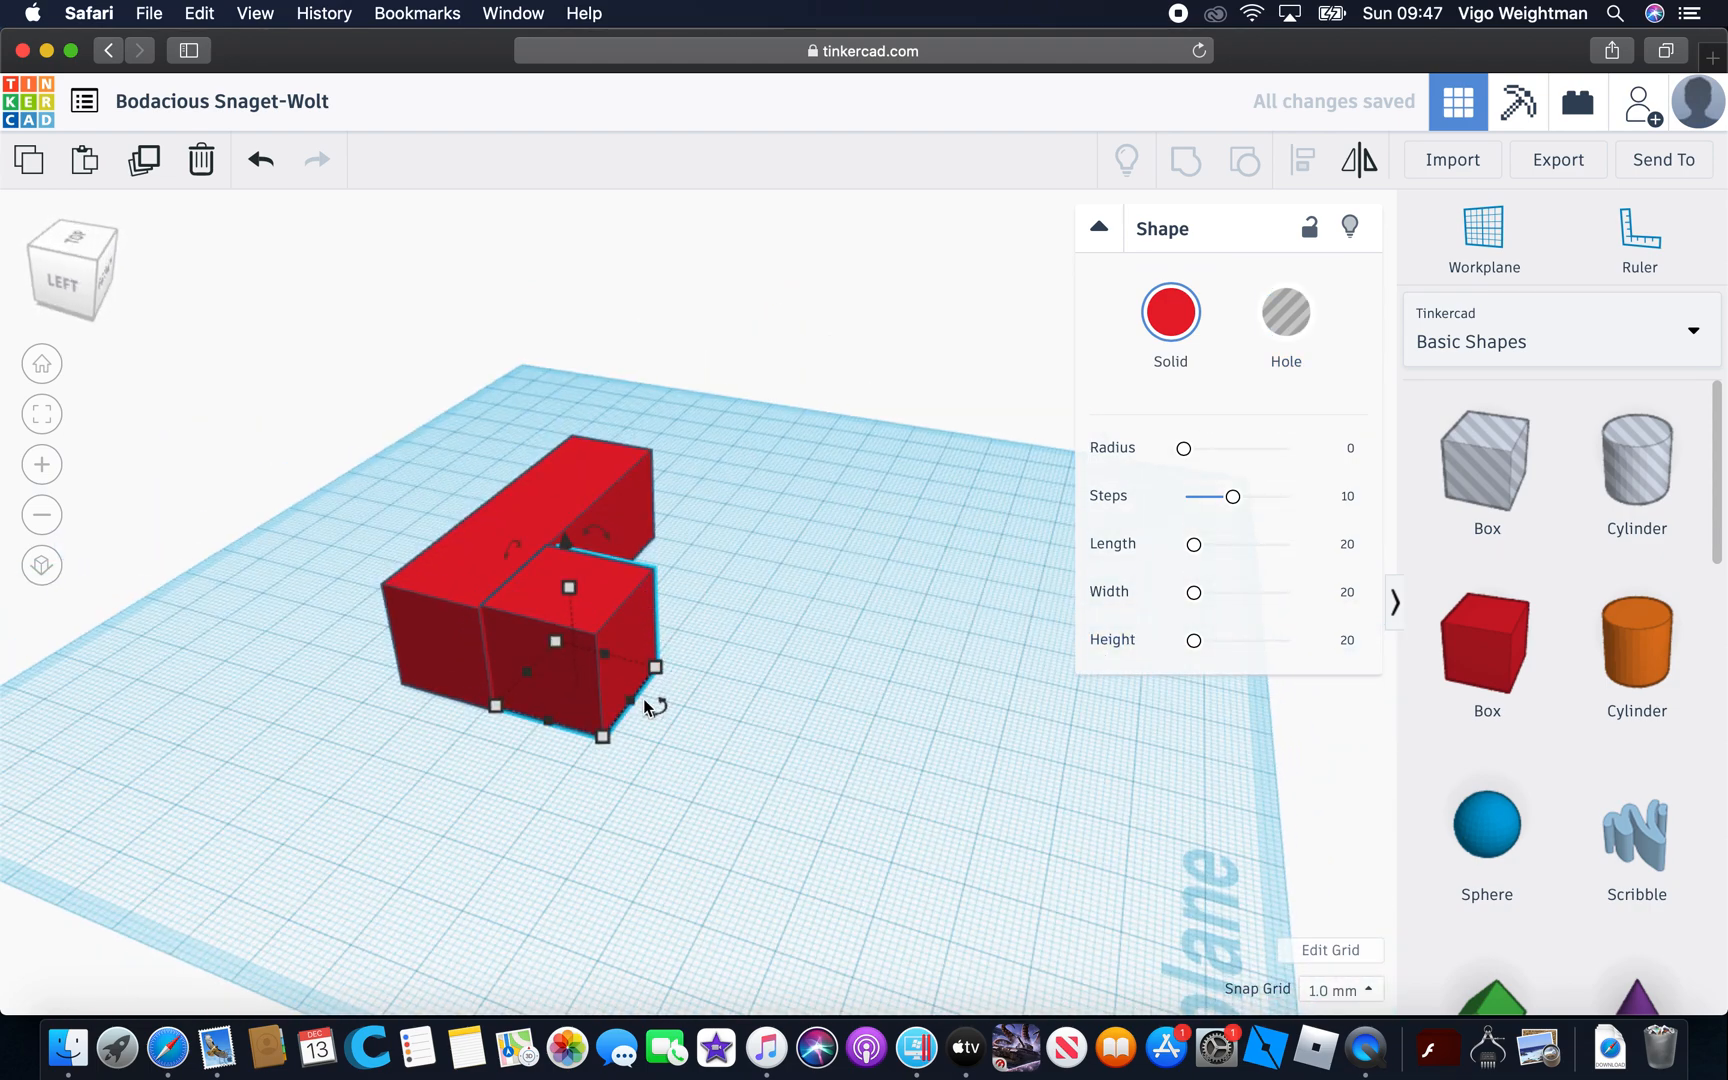
left_click_drag(637, 711, 945, 774)
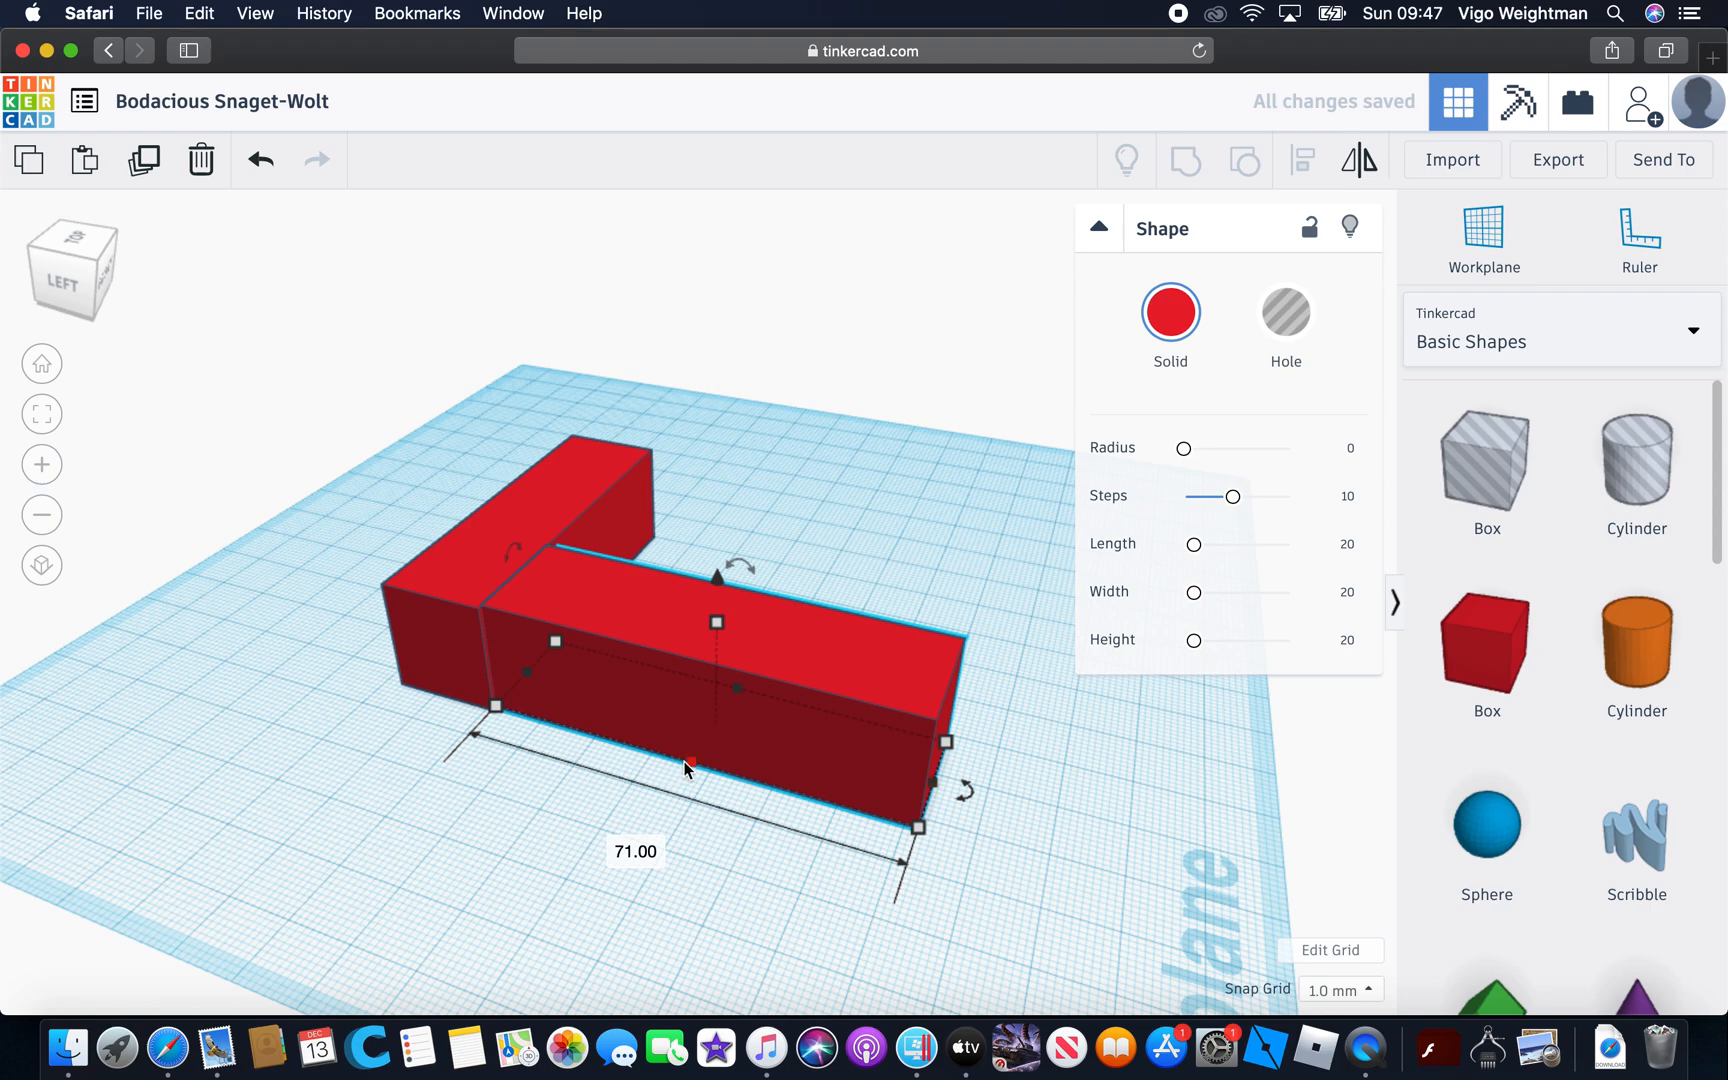
left_click_drag(684, 761, 679, 768)
left_click(1180, 930)
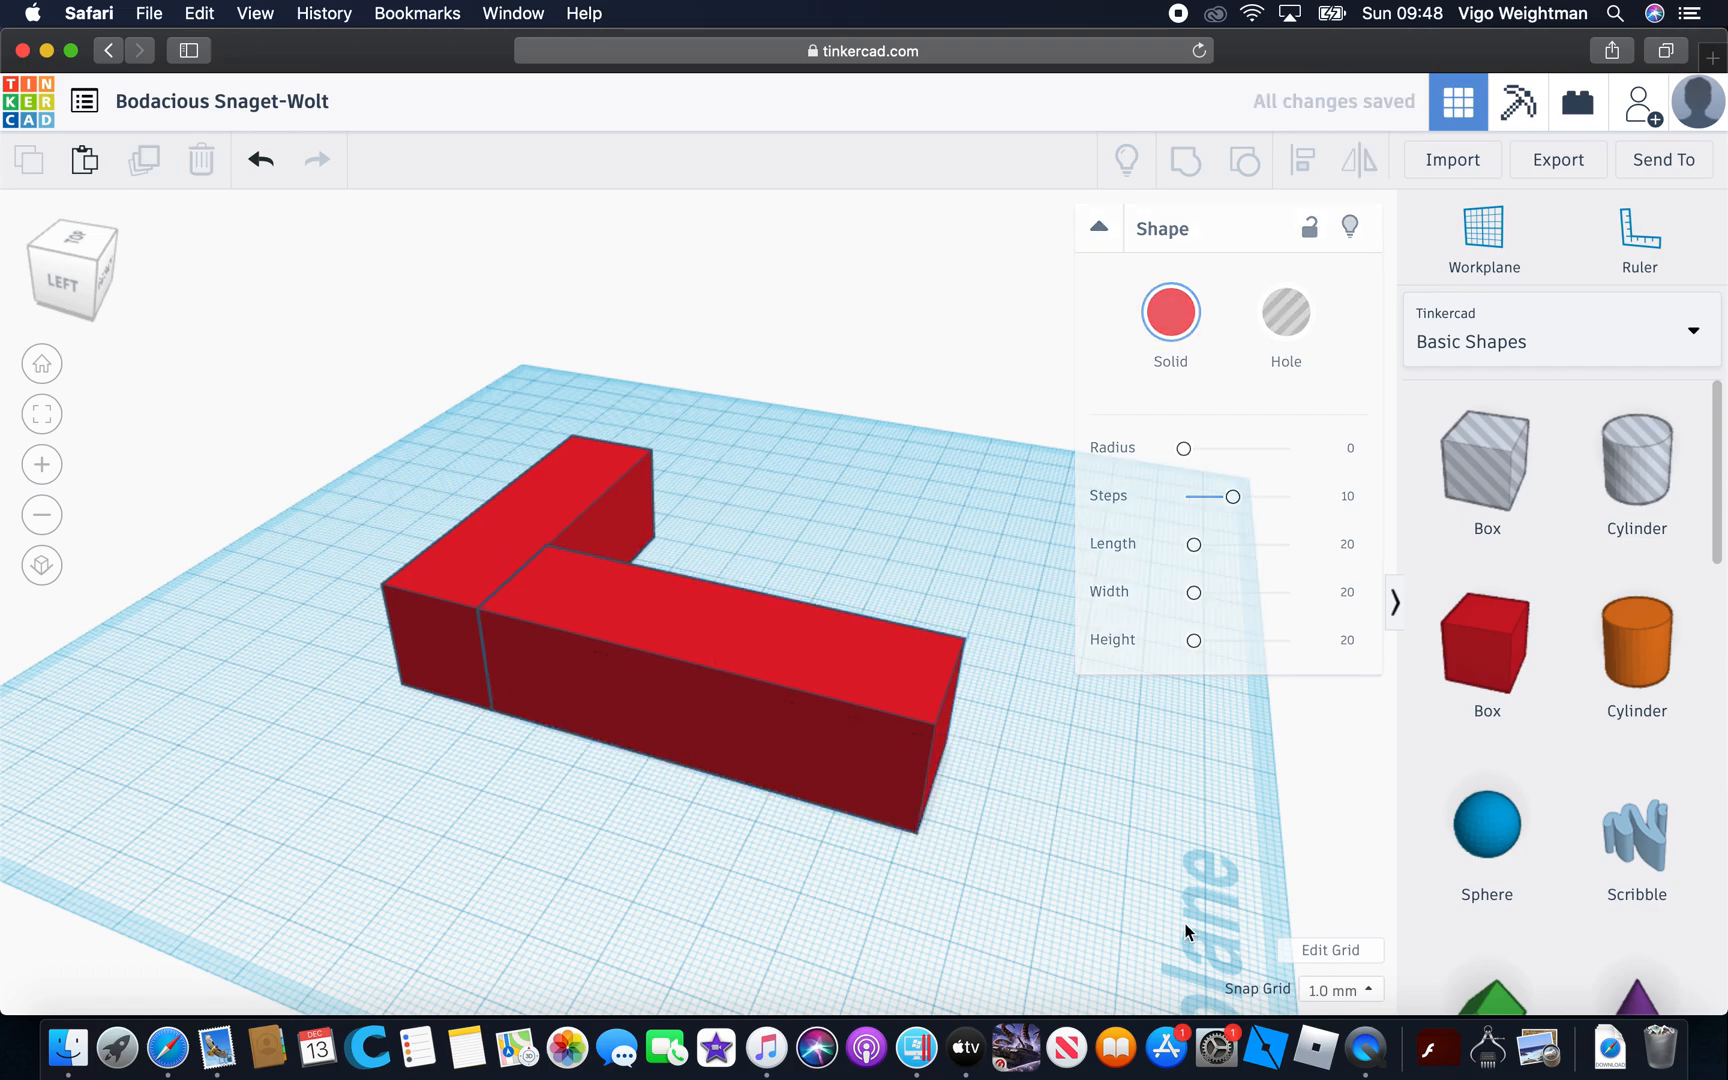
Shorten the second box of the L to about 68 mm from its free end
right_click_drag(1094, 618, 450, 437)
left_click(450, 437)
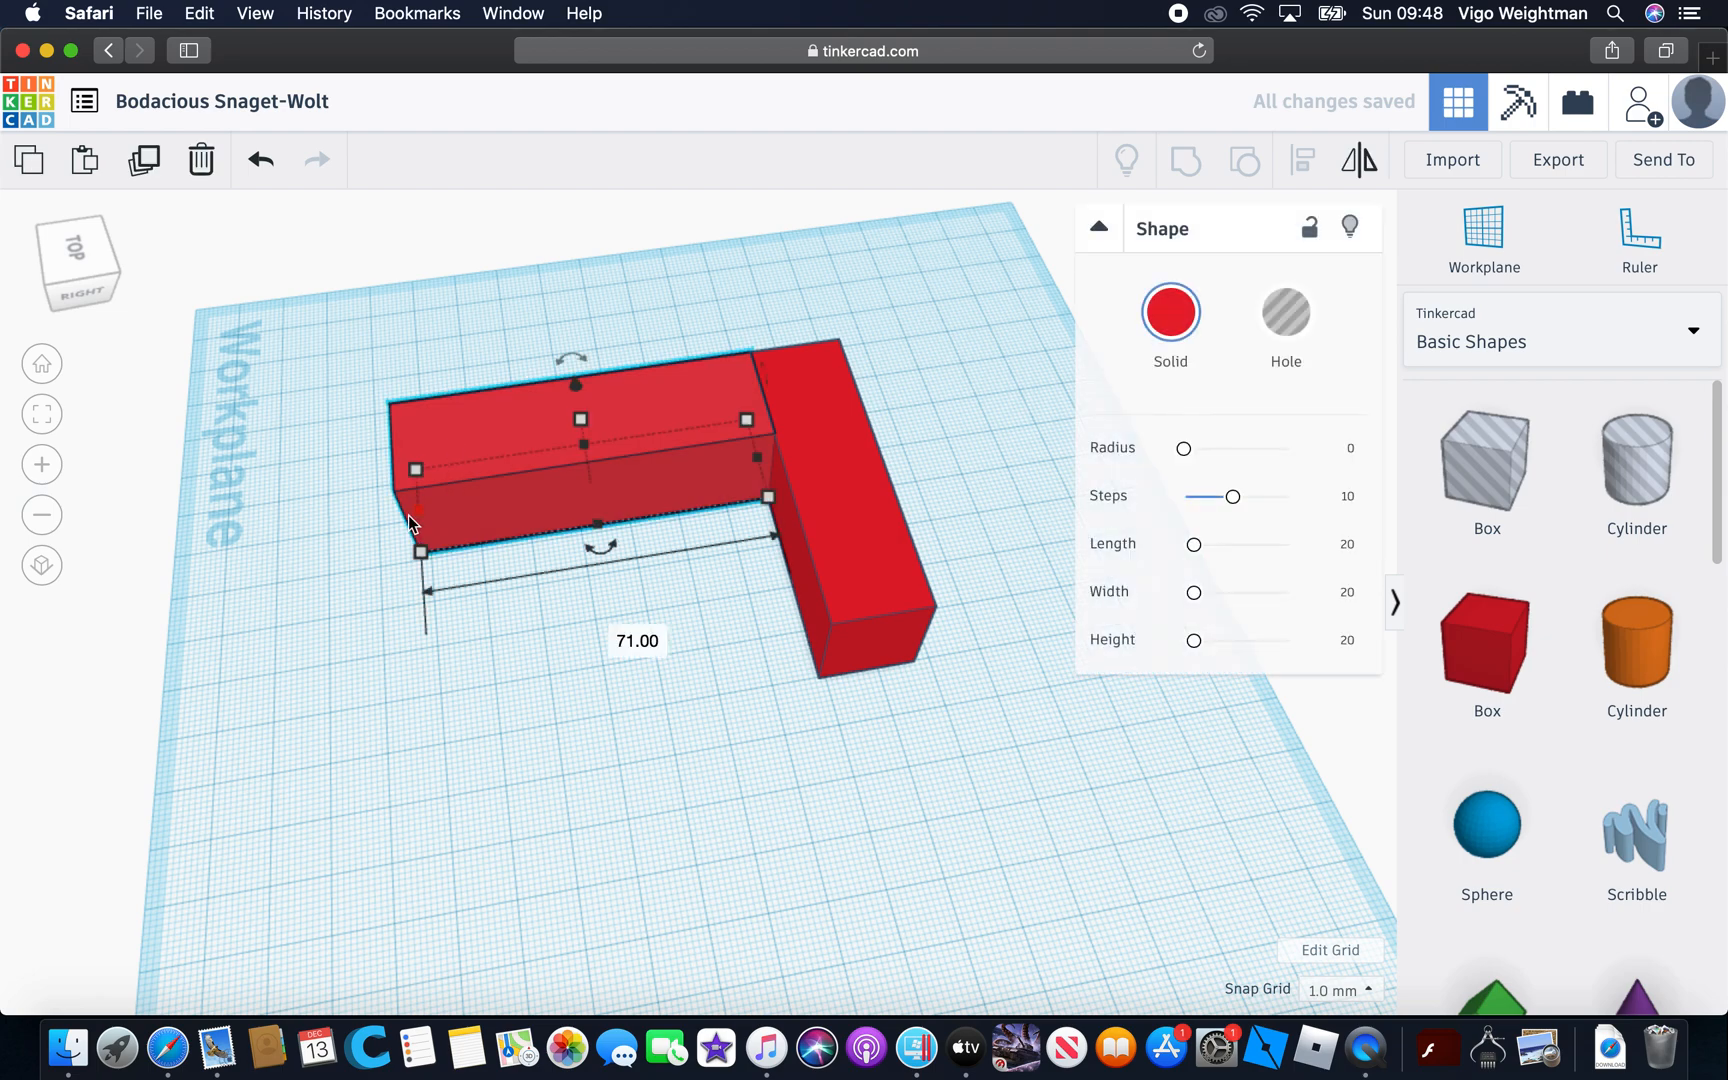
mouse_move(414, 508)
left_mouse_down()
mouse_move(481, 498)
mouse_move(428, 487)
left_mouse_up()
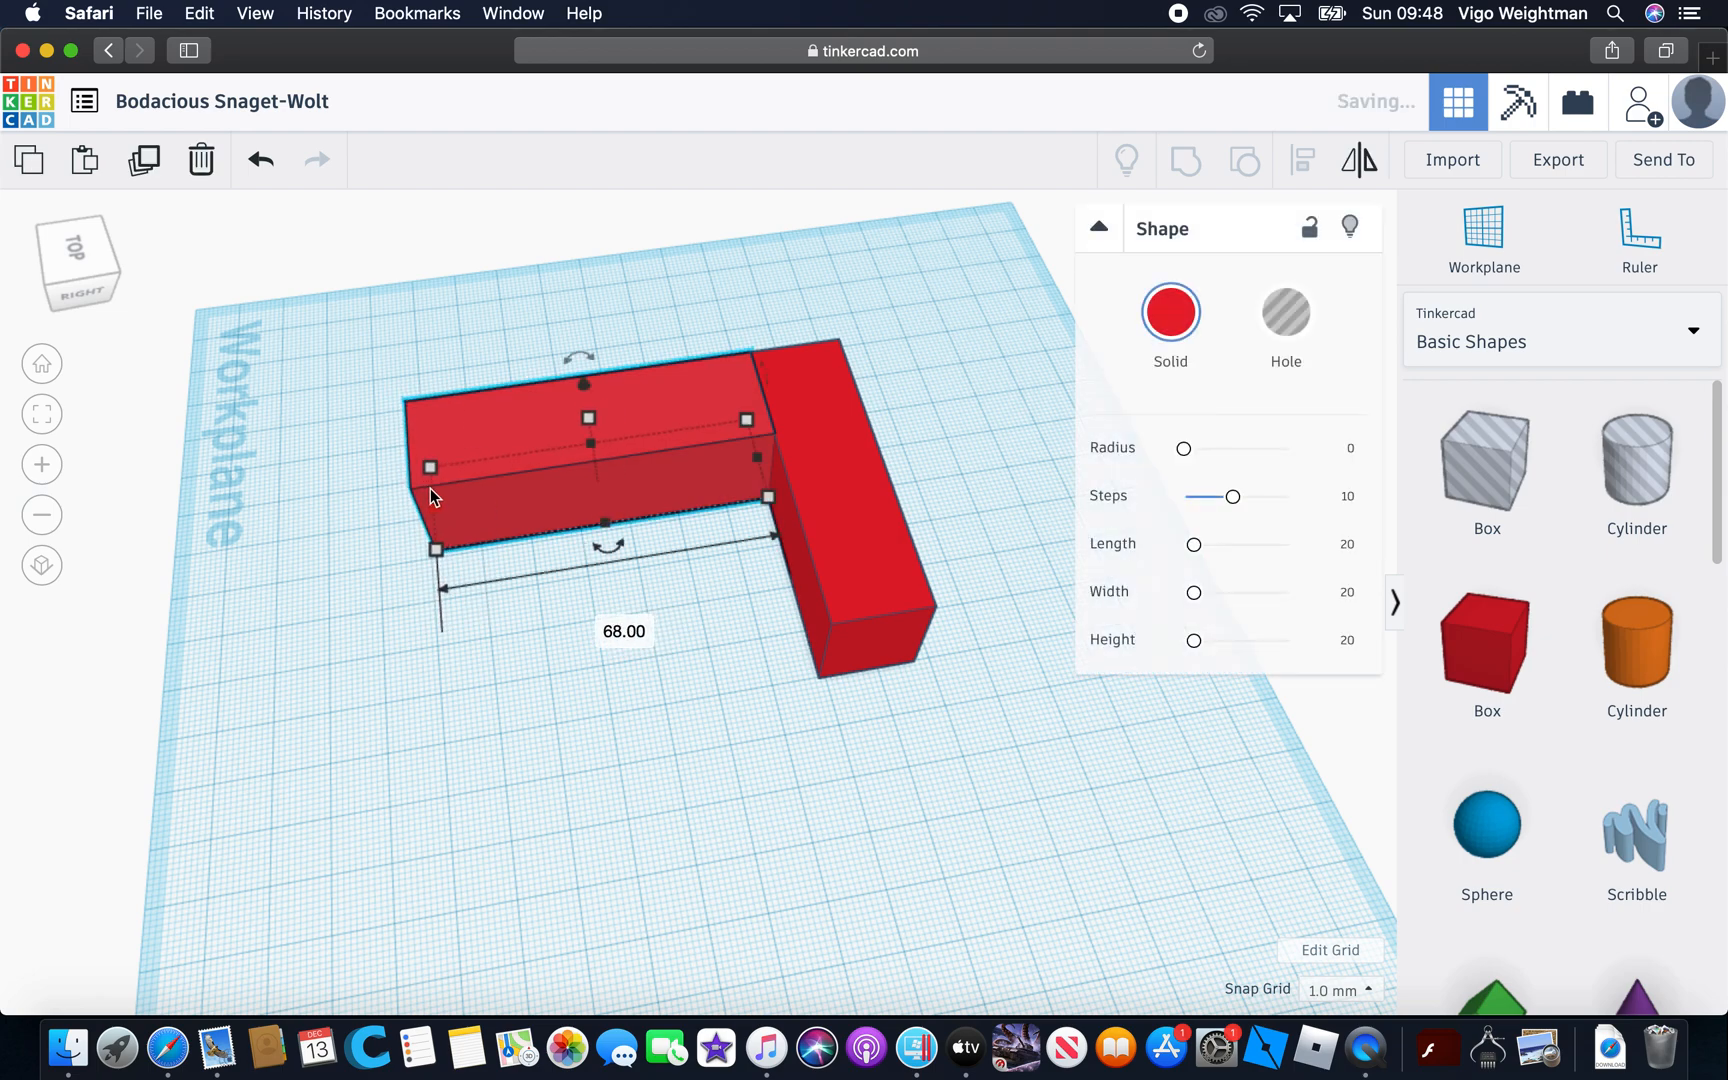
left_click(588, 818)
right_click_drag(588, 818, 535, 783)
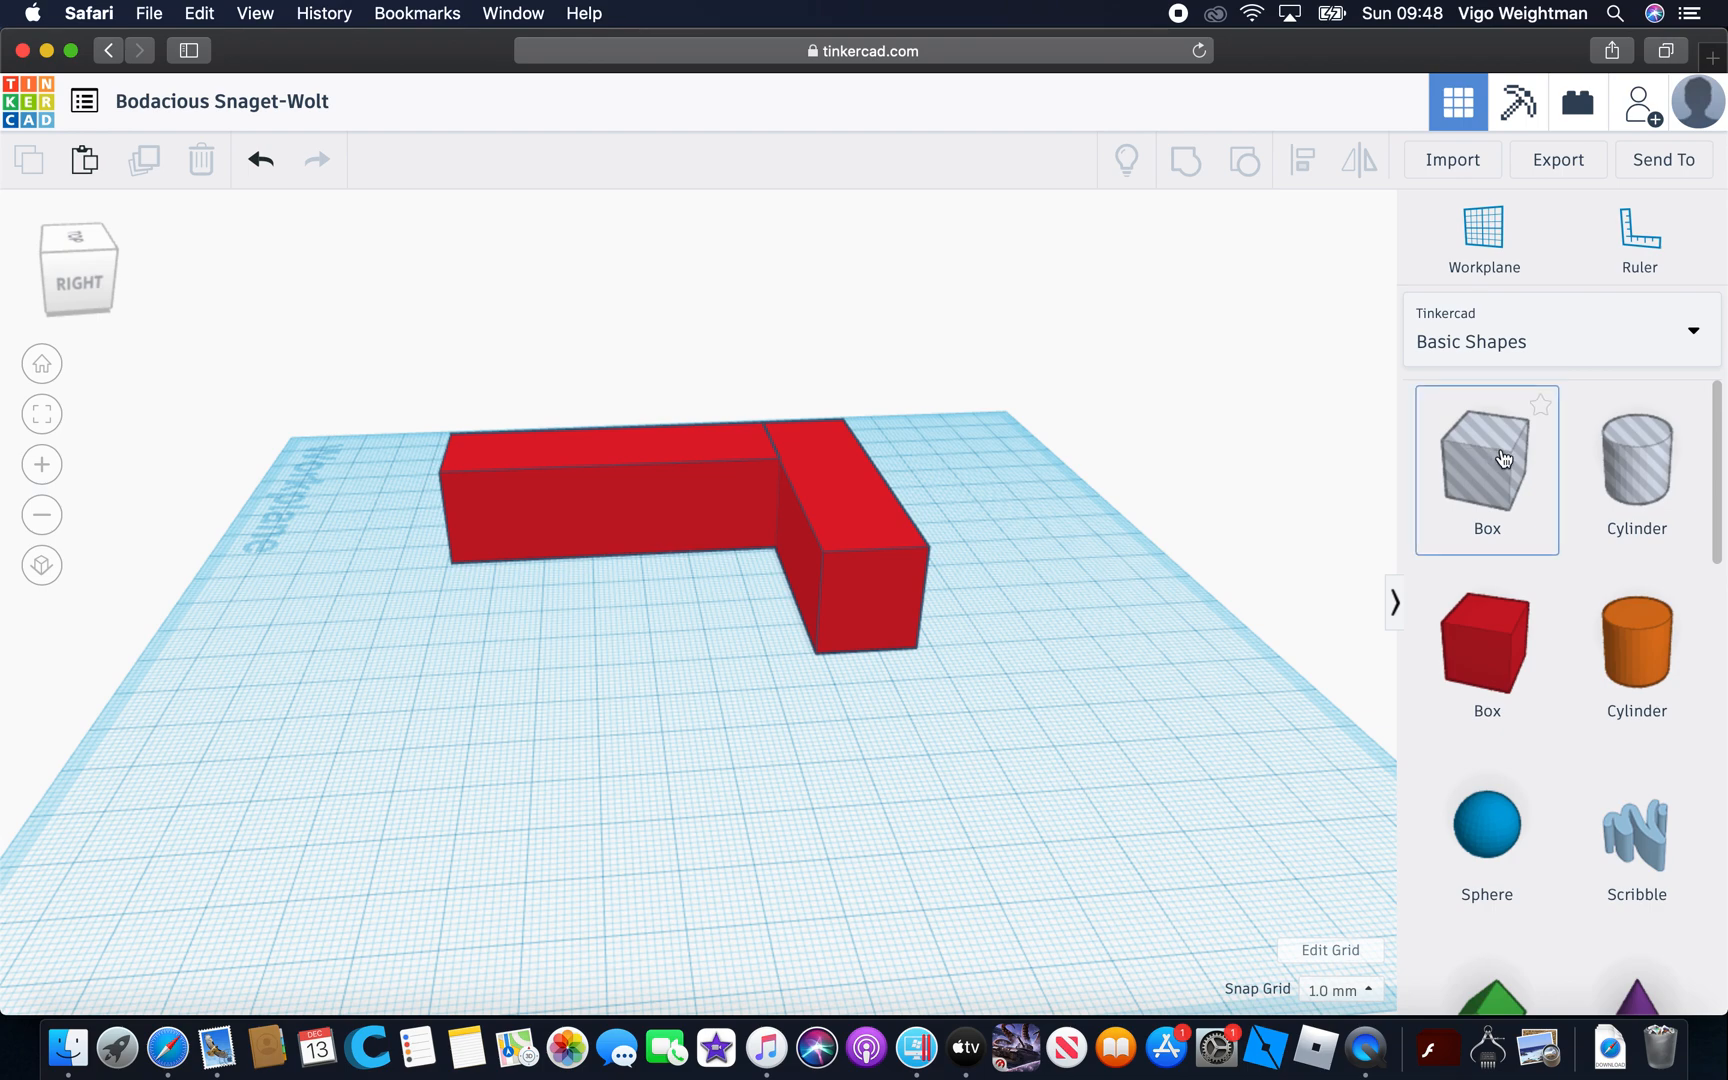
Place a box hole in the open area inside the L and thin it to a 1 mm panel
left_click_drag(1496, 450, 587, 749)
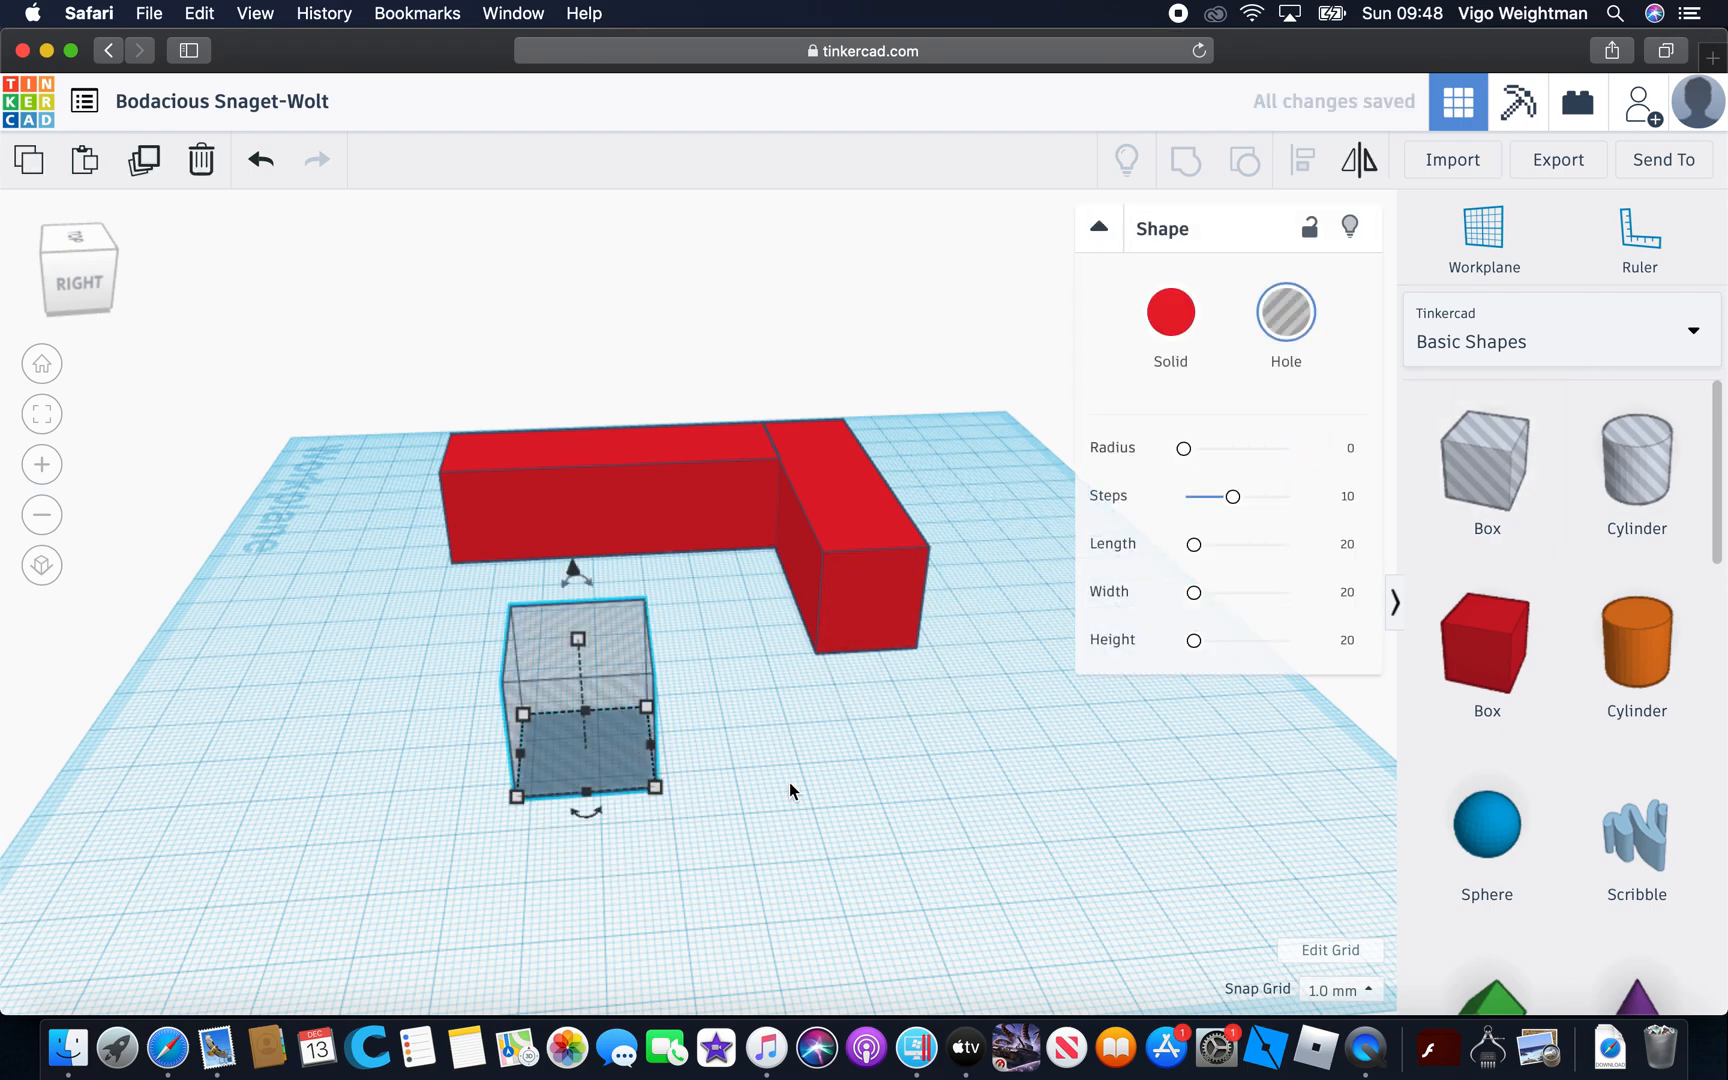
left_click_drag(588, 800, 589, 709)
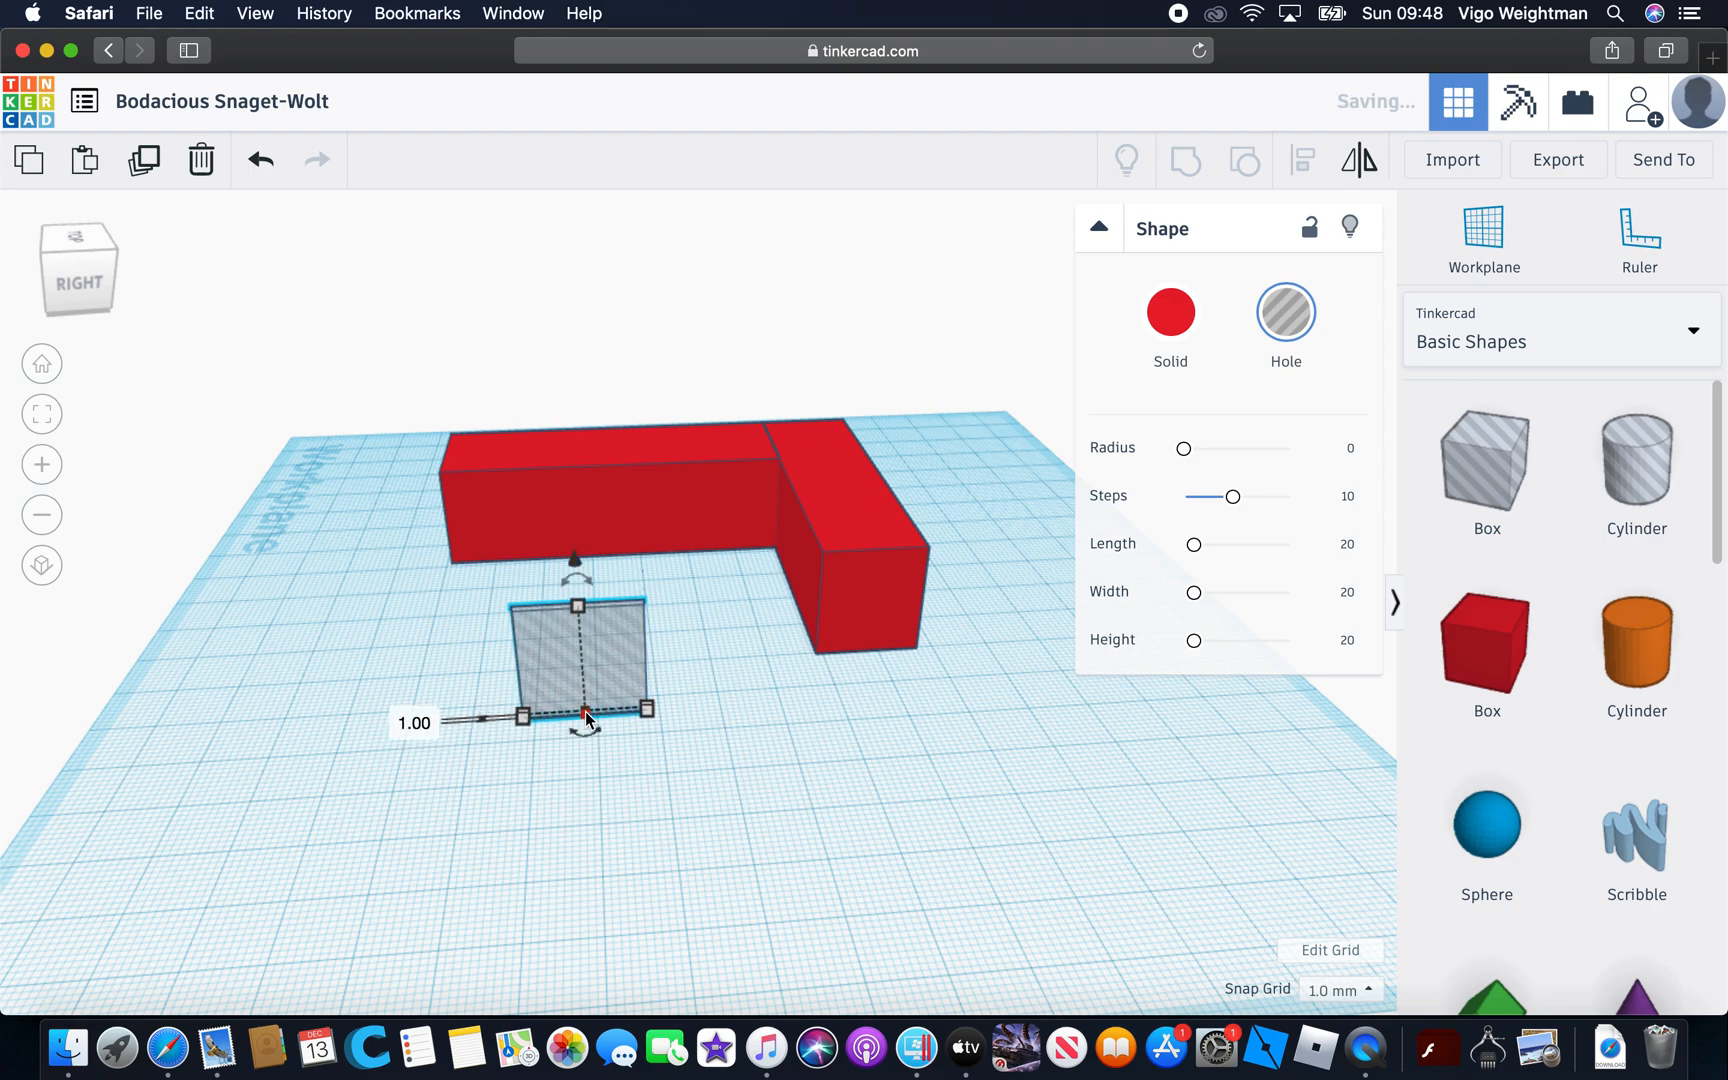
Move the thin hole panel against the inner face of the longer box of the L
left_click(730, 742)
right_click_drag(730, 742, 936, 602)
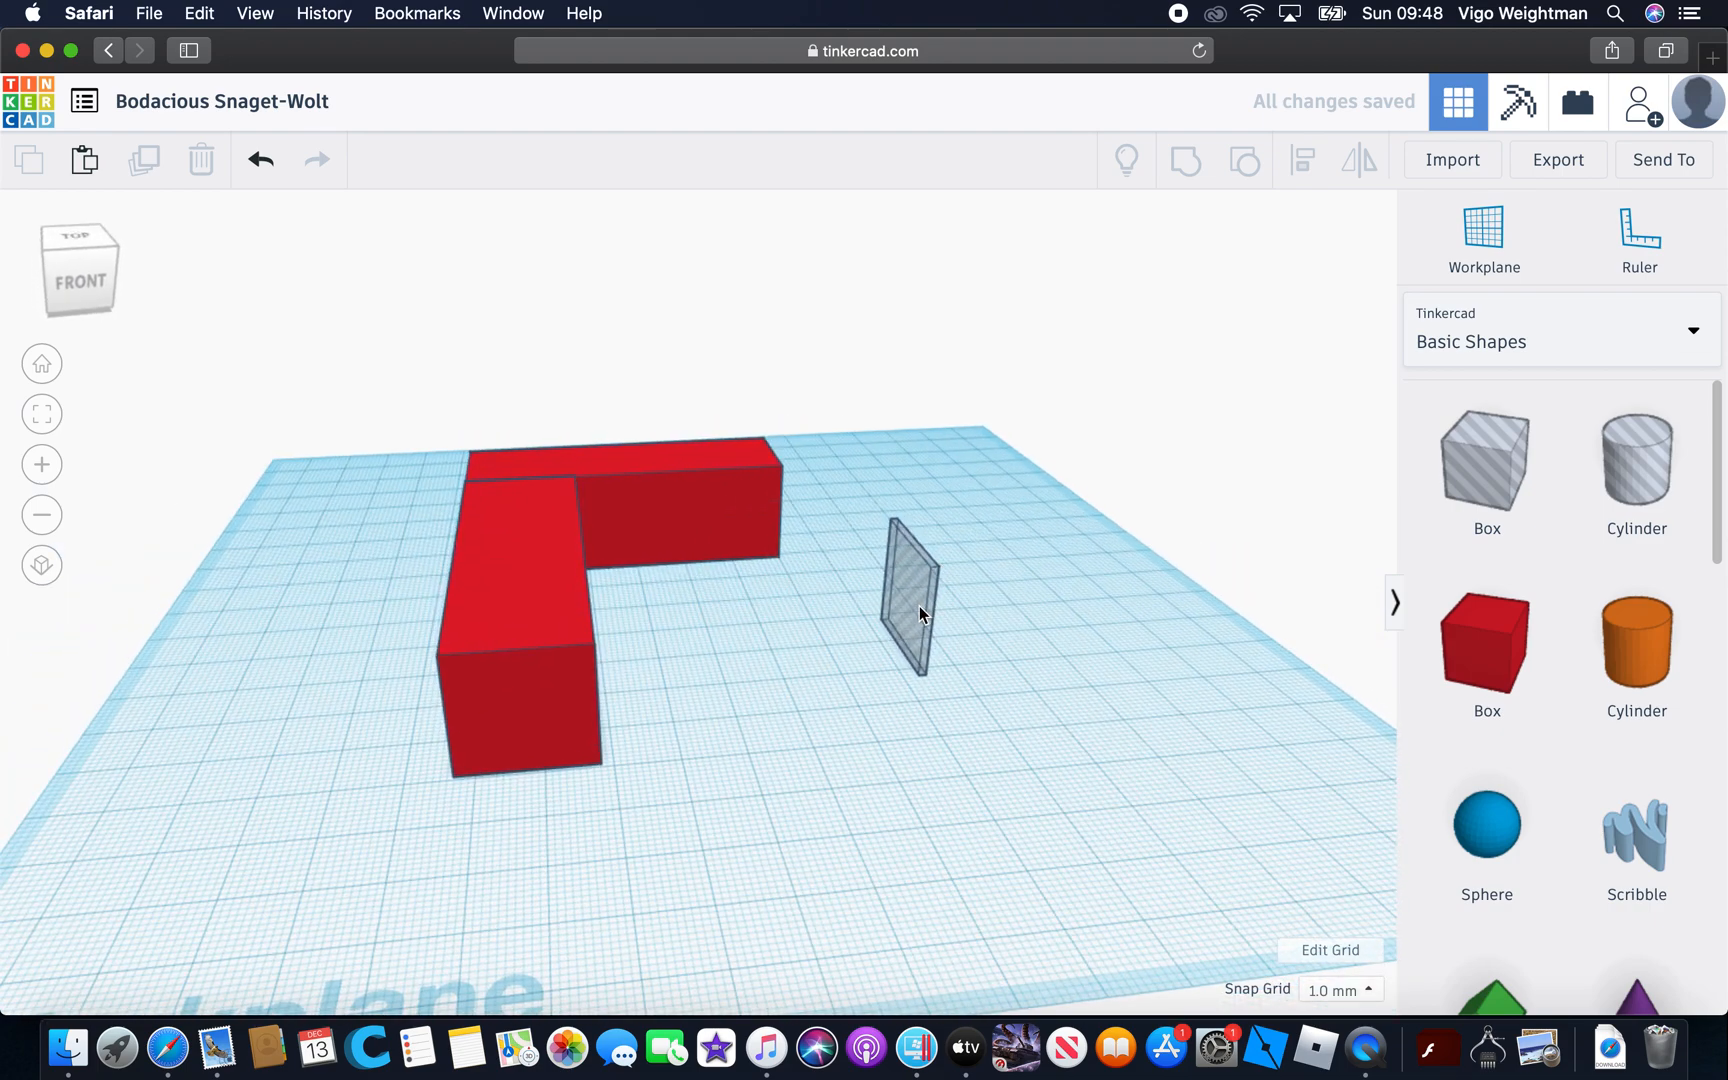
left_click(919, 606)
left_click_drag(917, 603, 594, 622)
left_click(790, 583)
right_click_drag(790, 583, 363, 590)
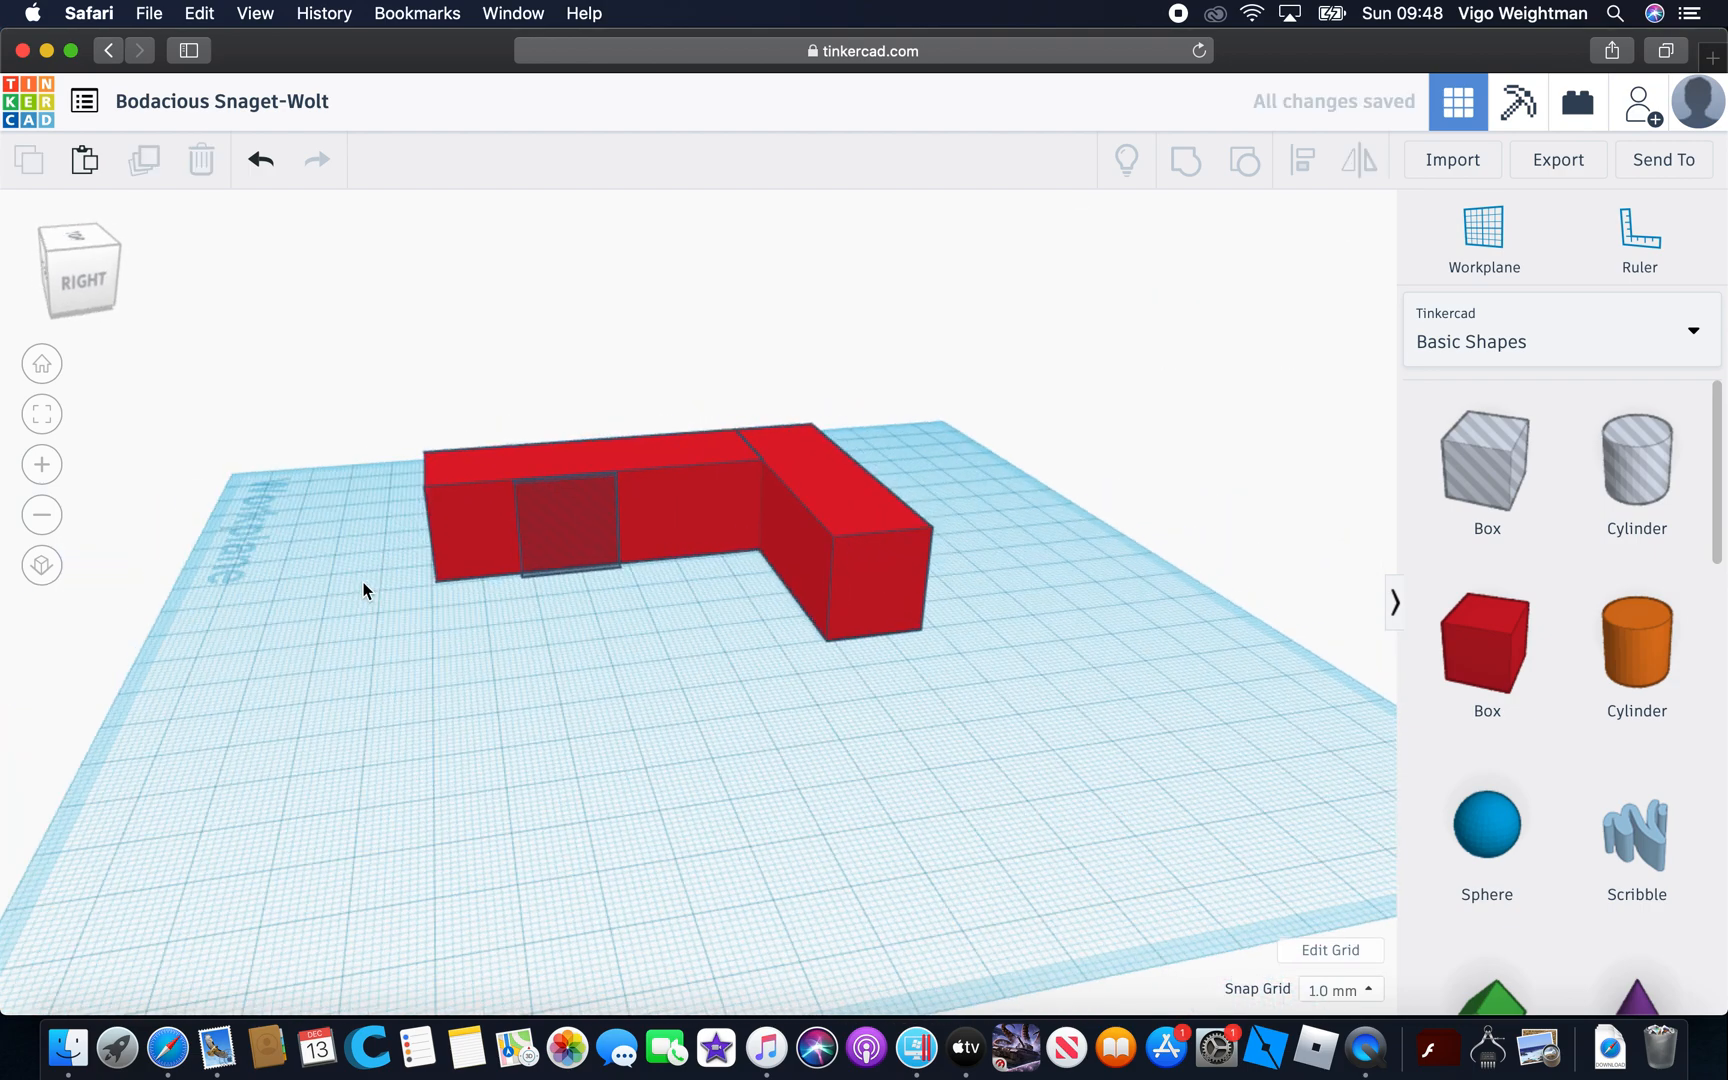
Widen the hole panel along the inner face to about 36 mm and thin it to about 0.01 mm
scroll(548, 660, "up", 6)
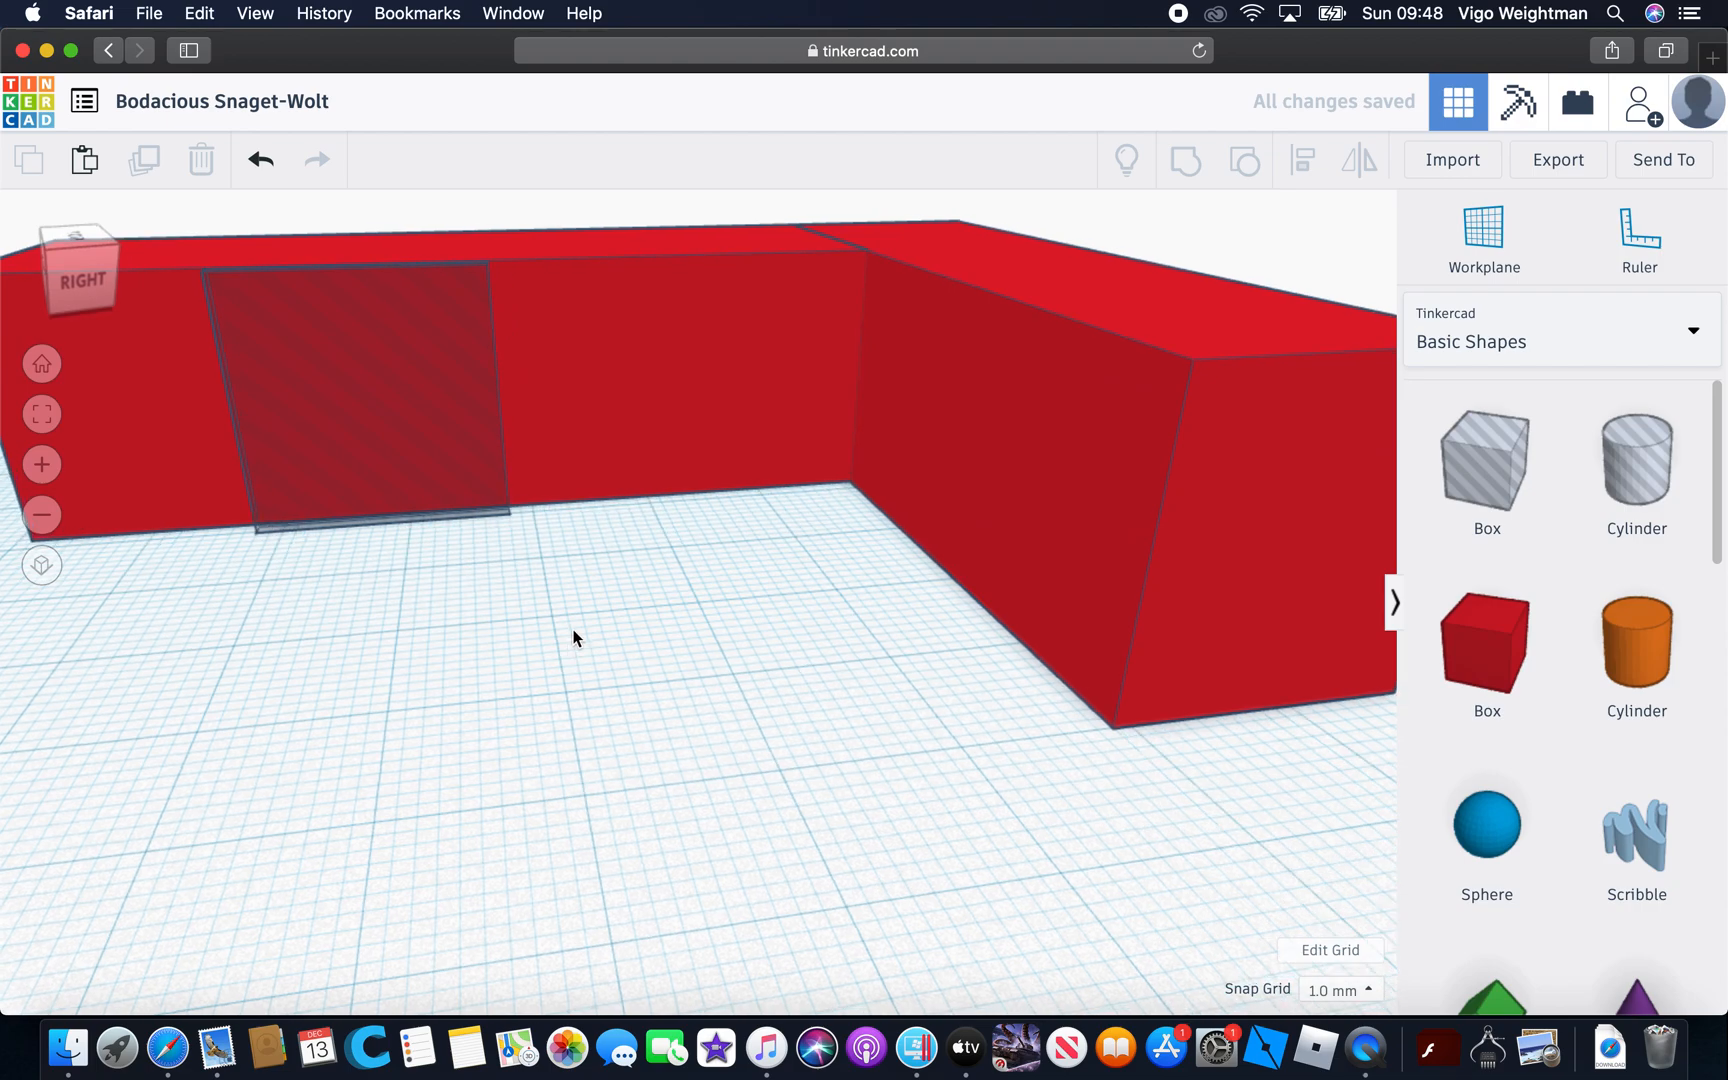
scroll(574, 637, "down", 5)
left_click(424, 491)
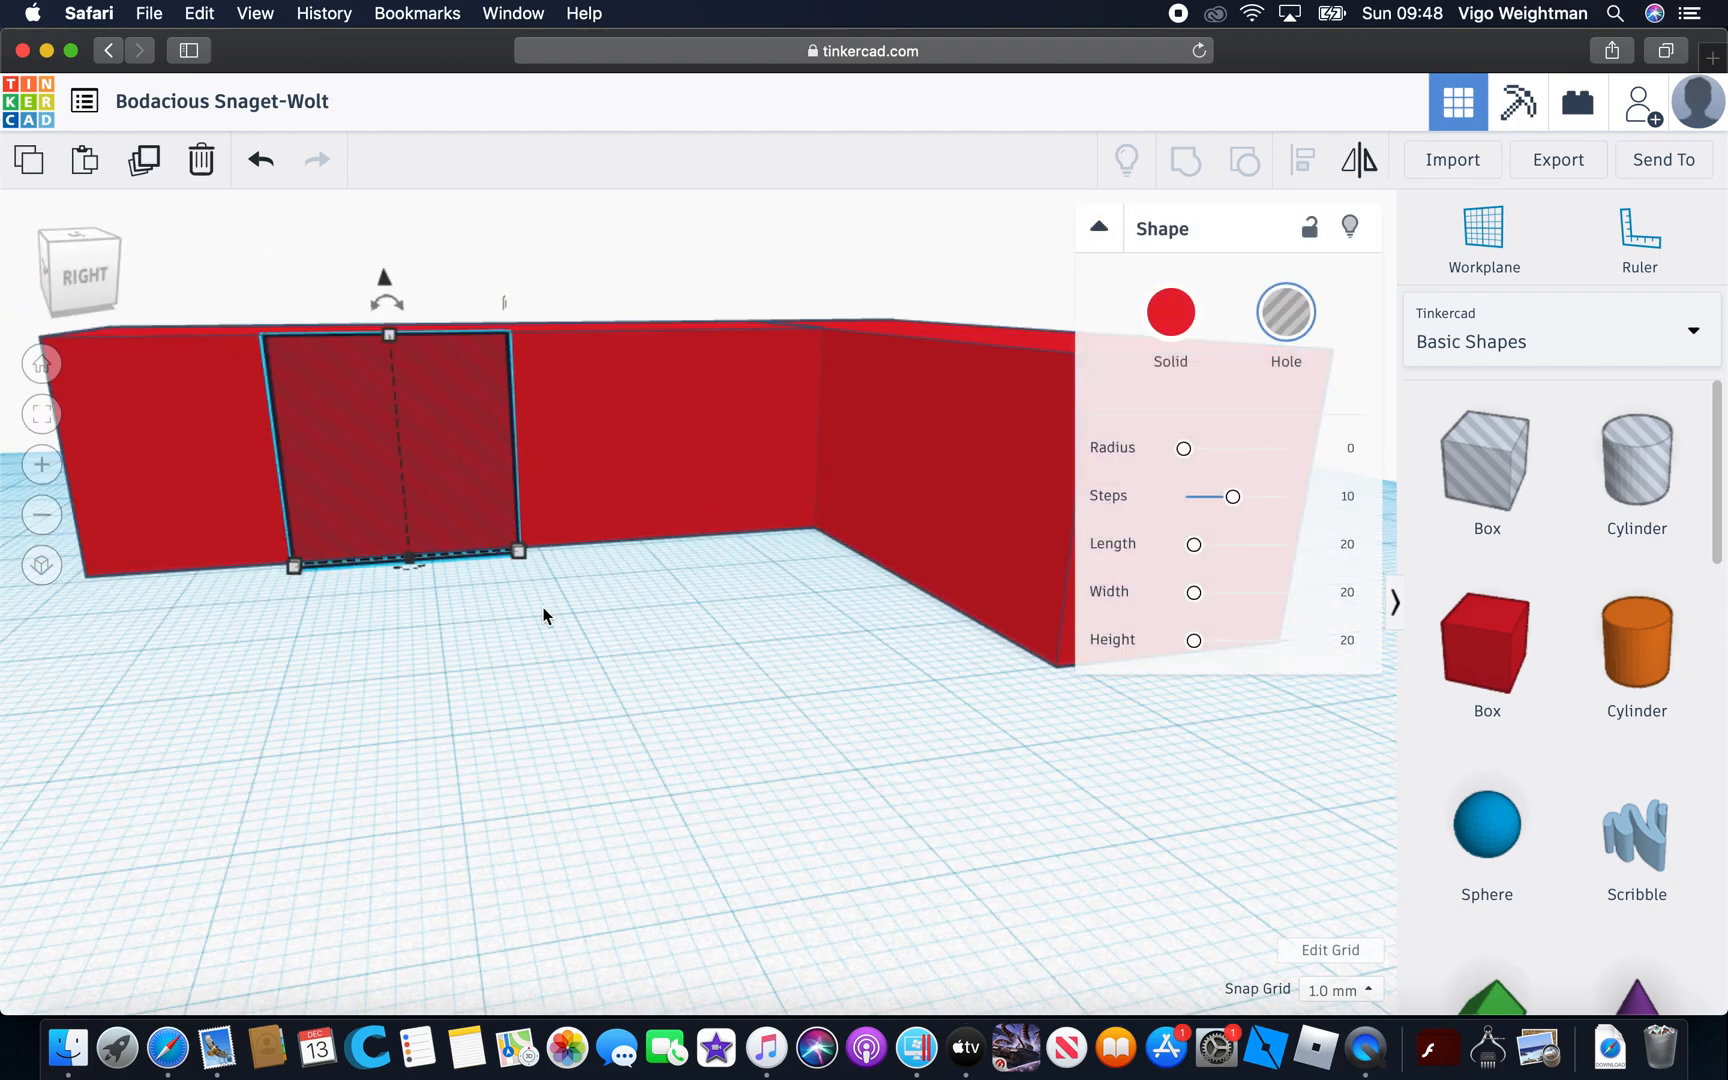
right_click_drag(518, 556, 345, 856)
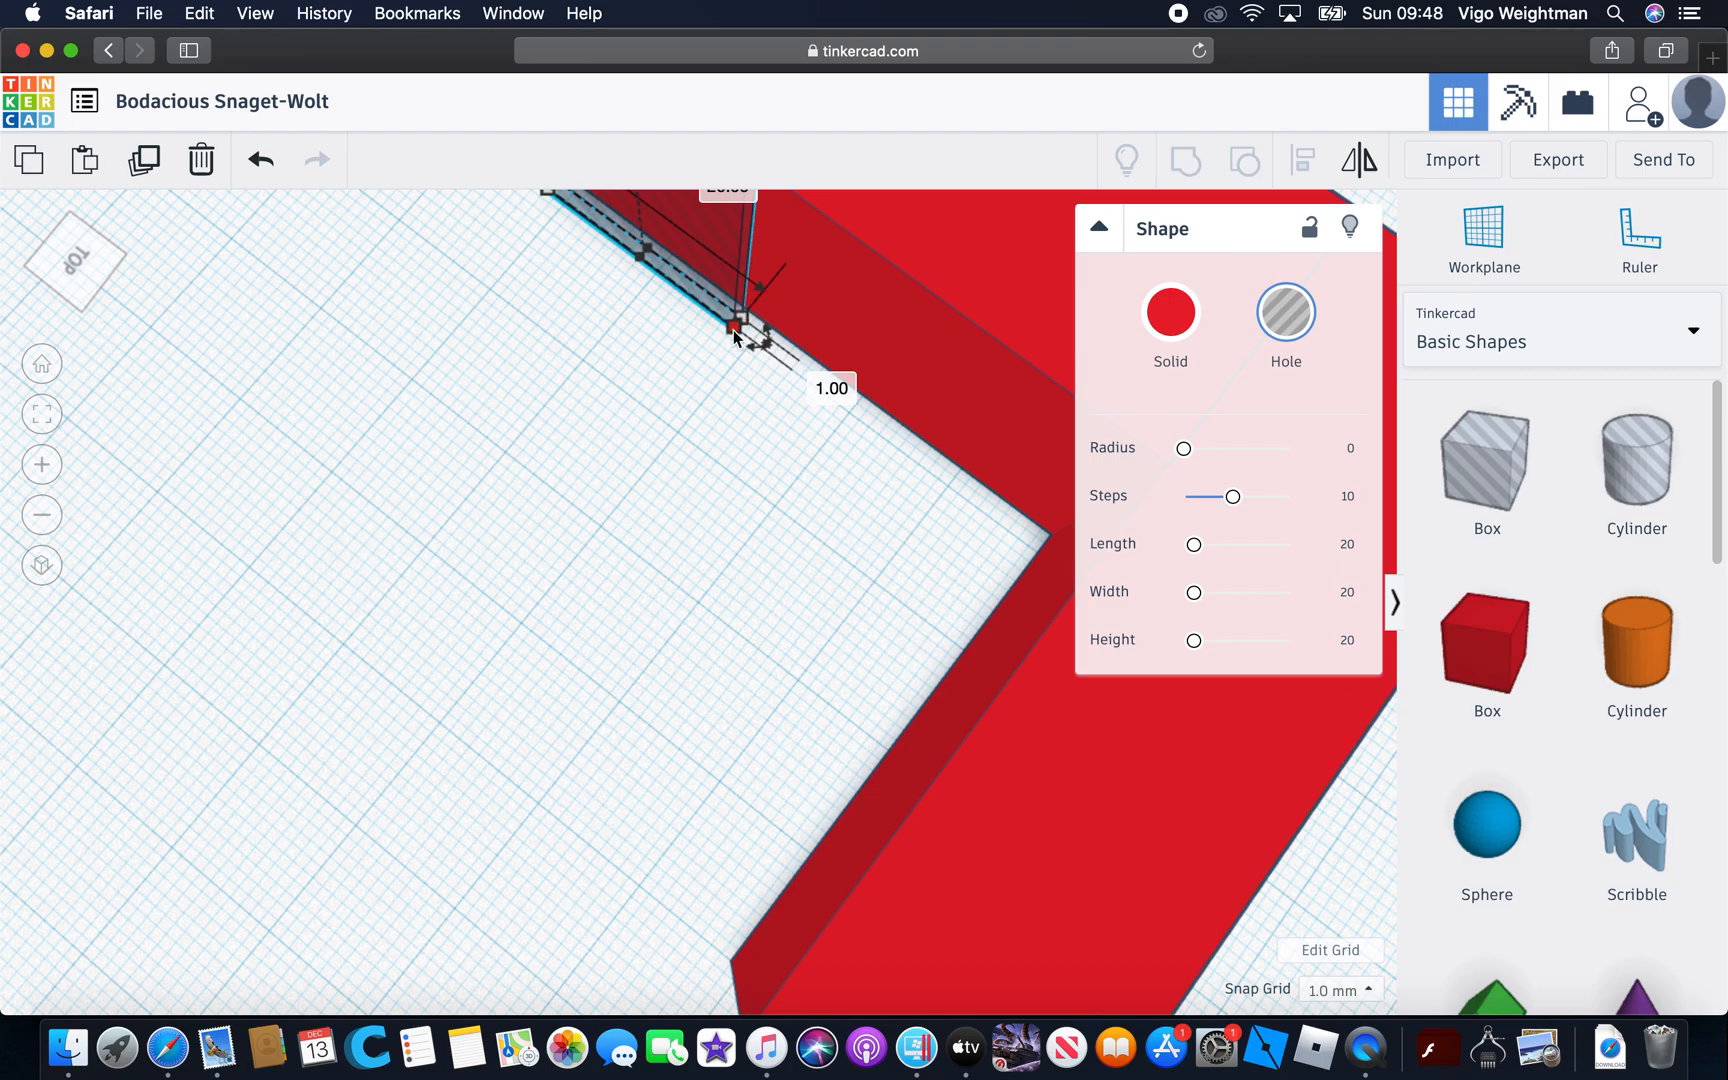
left_click_drag(734, 328, 830, 371)
right_click(676, 435)
left_click(864, 364)
right_click_drag(761, 449, 936, 360)
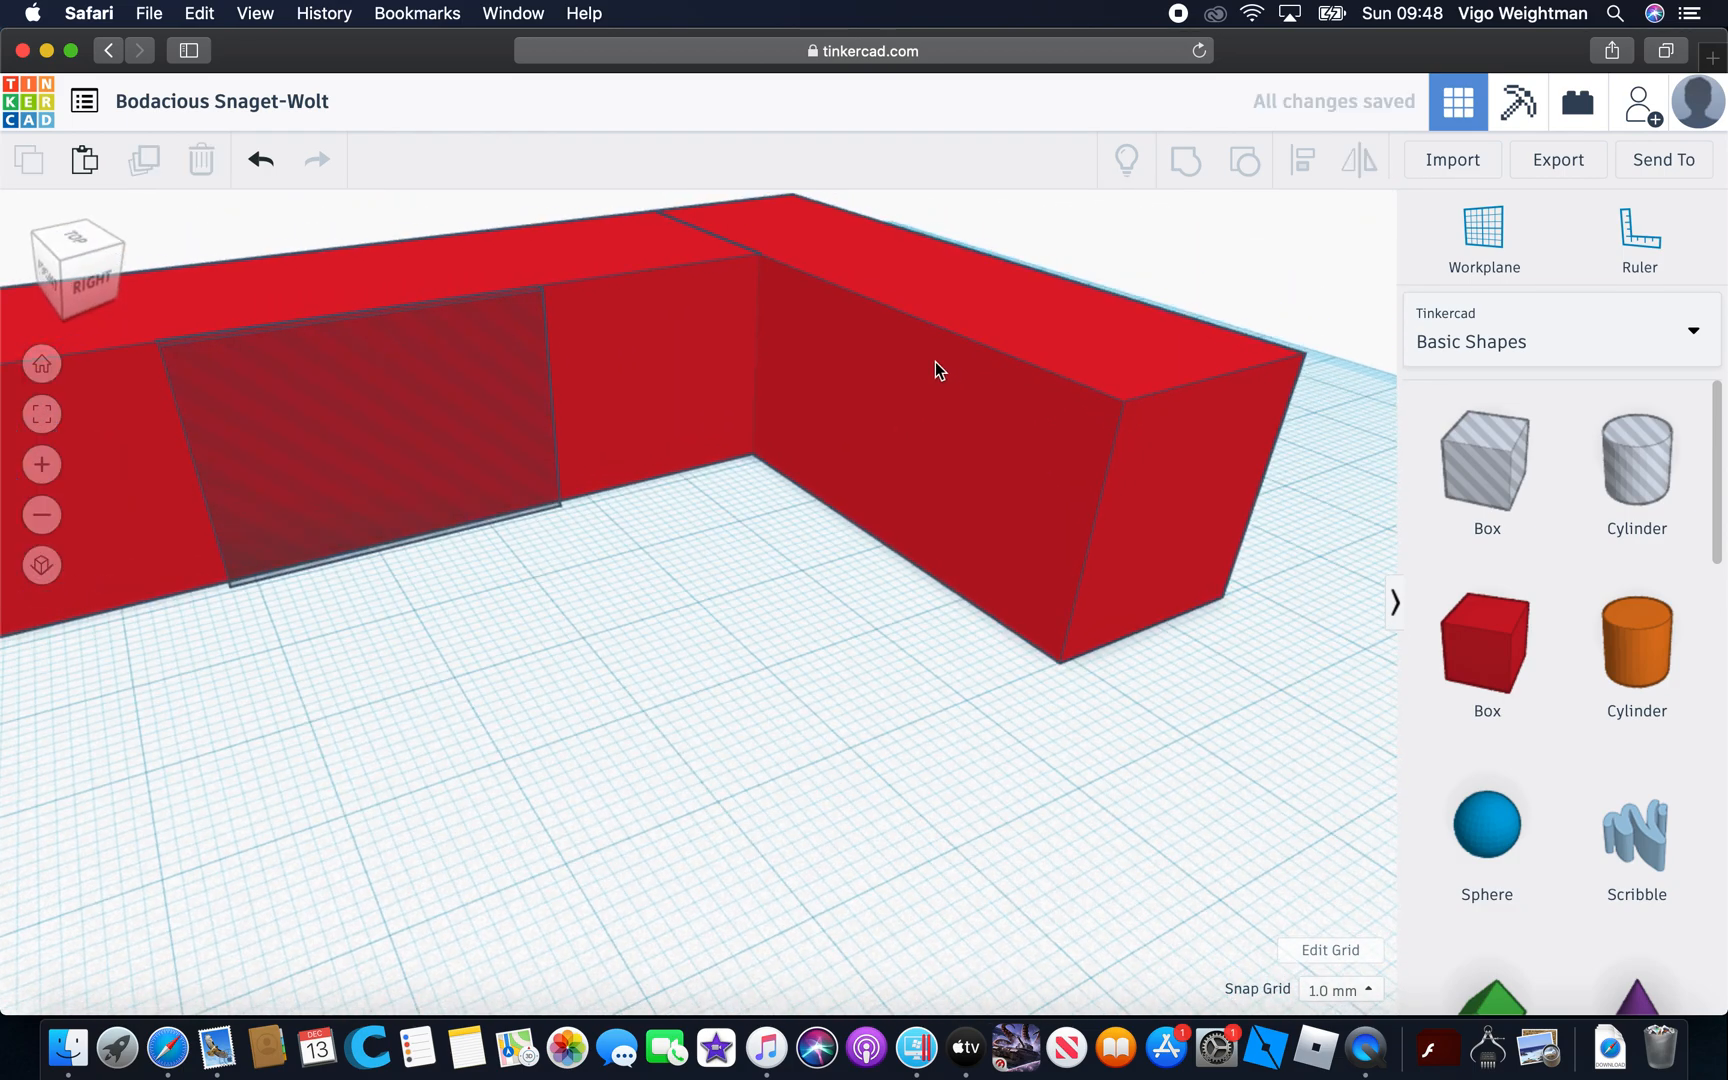
left_click(369, 413)
scroll(589, 566, "down", 5)
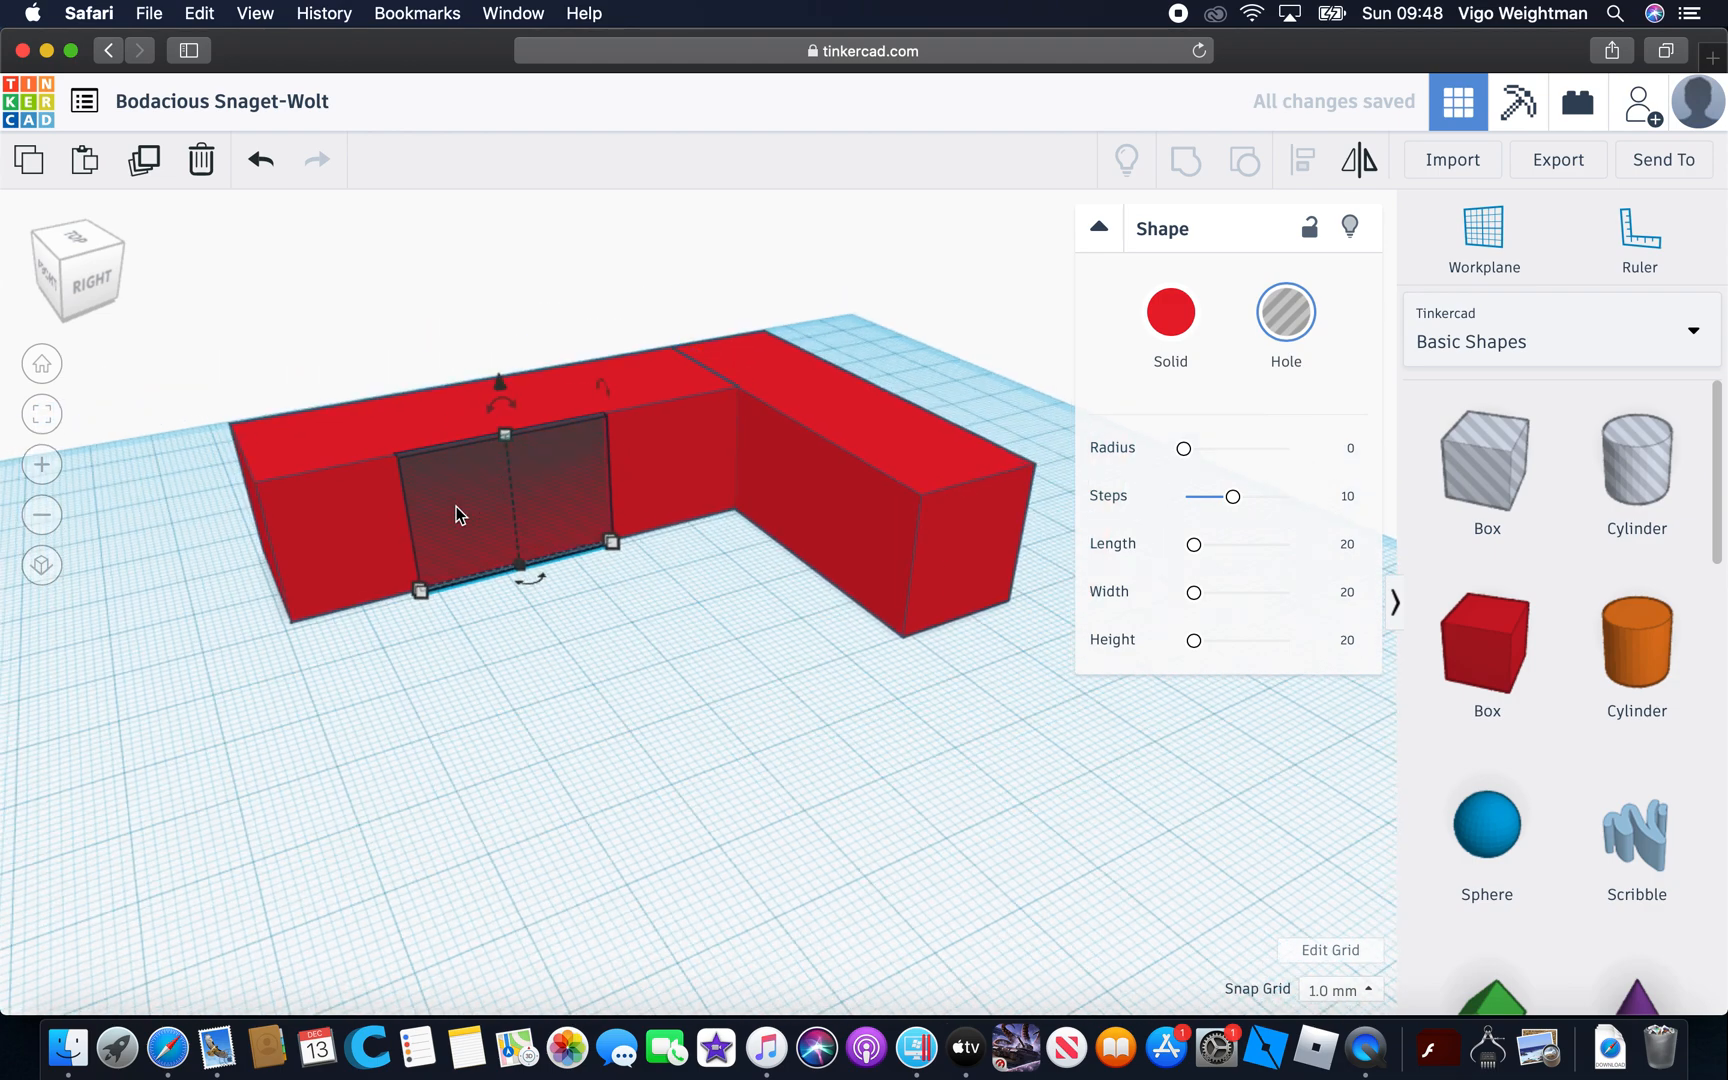
left_click_drag(419, 591, 368, 598)
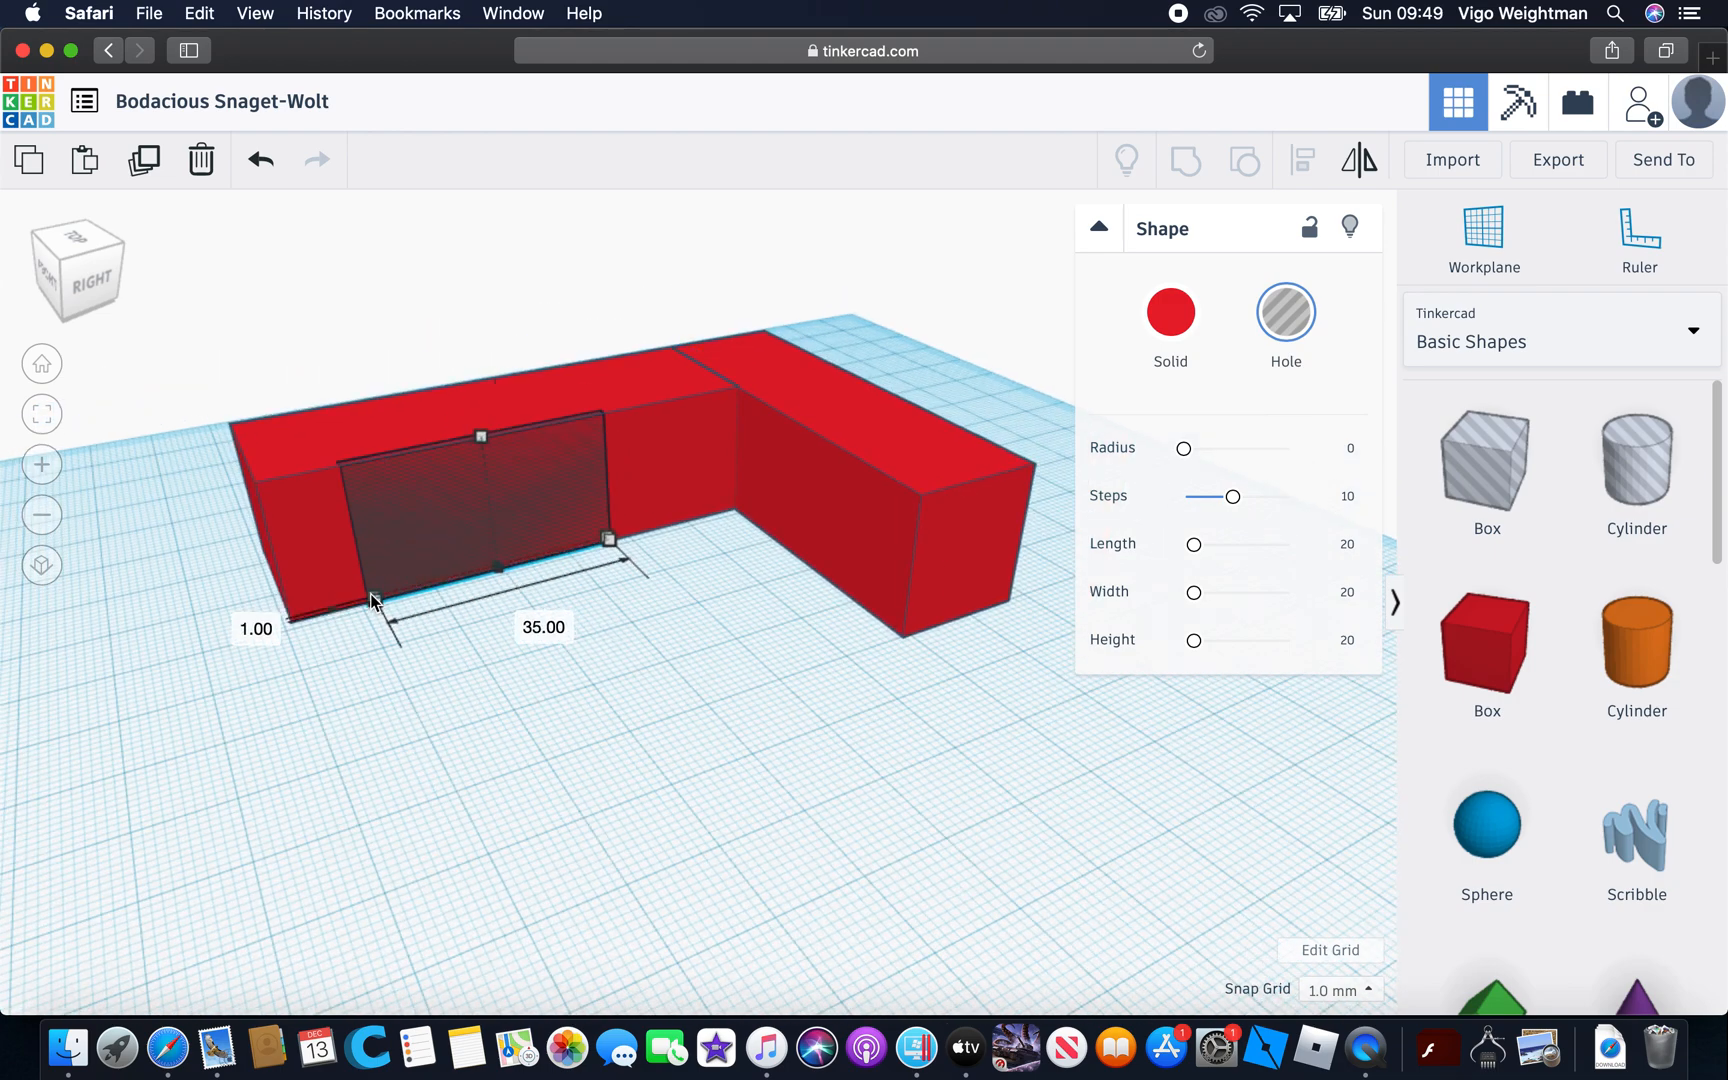
Turn the panel from a hole into a solid and give it the light blue preset color
left_click(1166, 330)
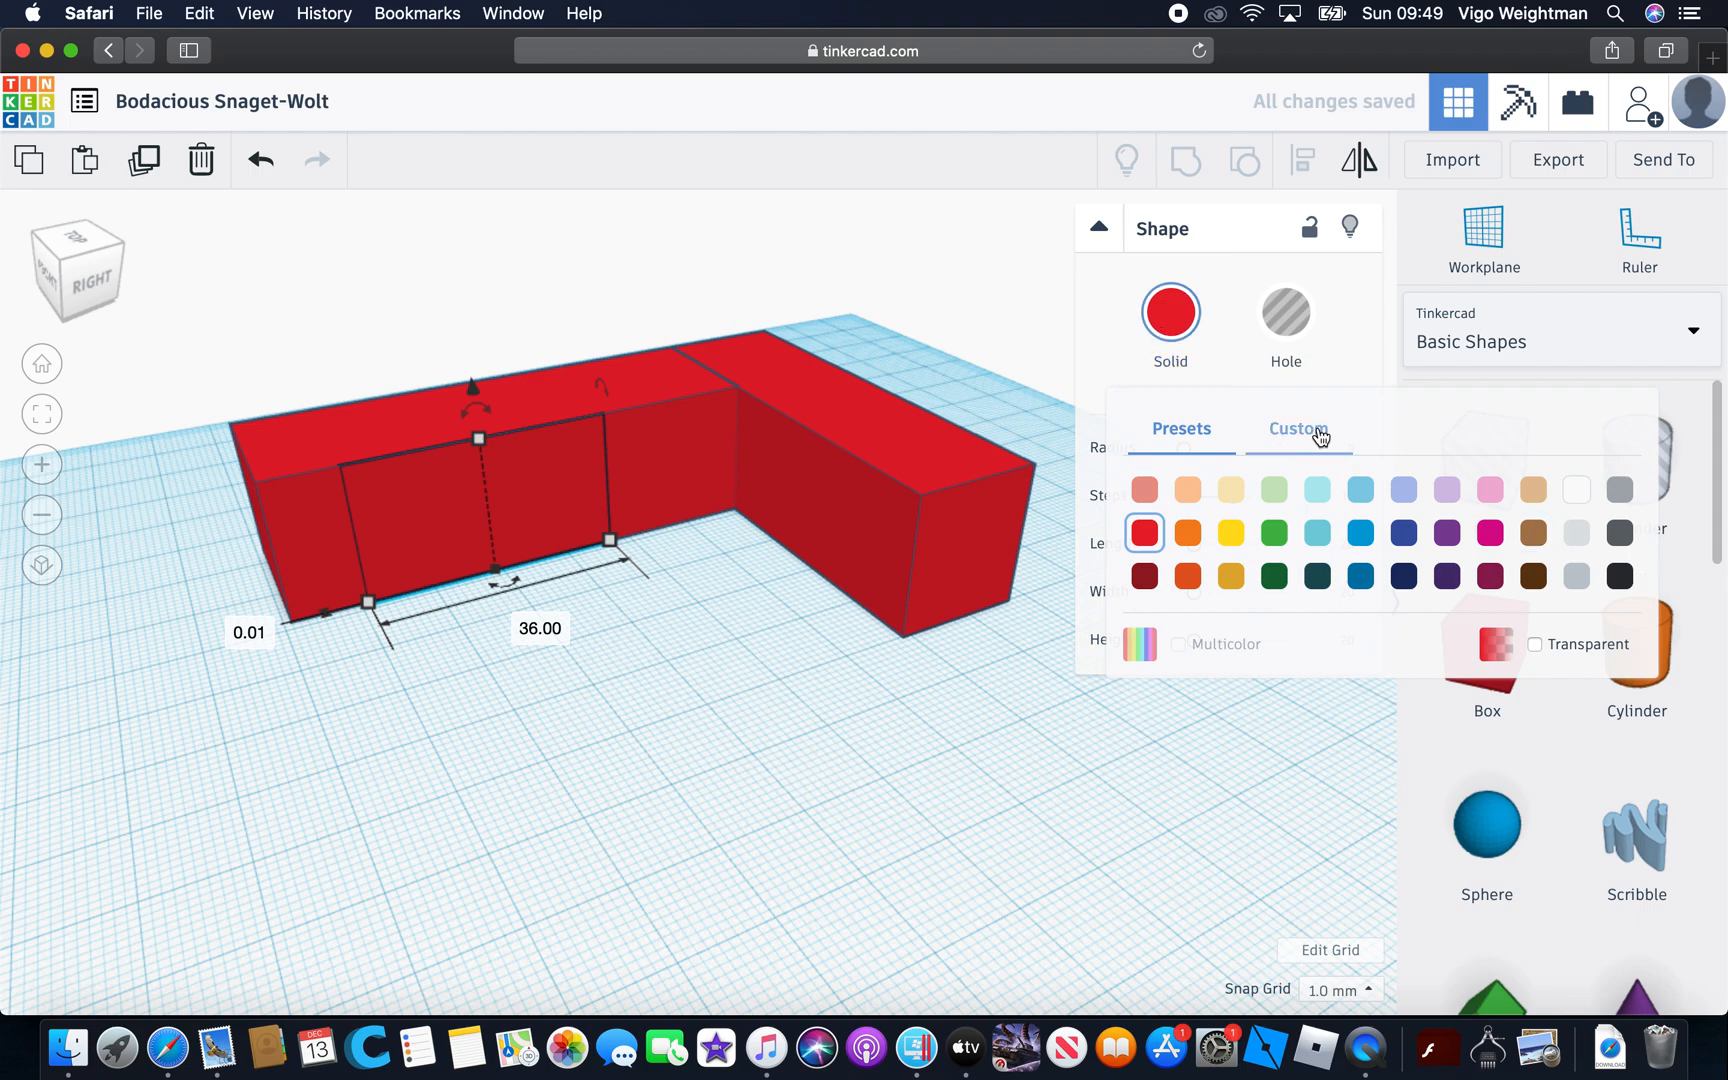
left_click(1317, 431)
left_click(1142, 426)
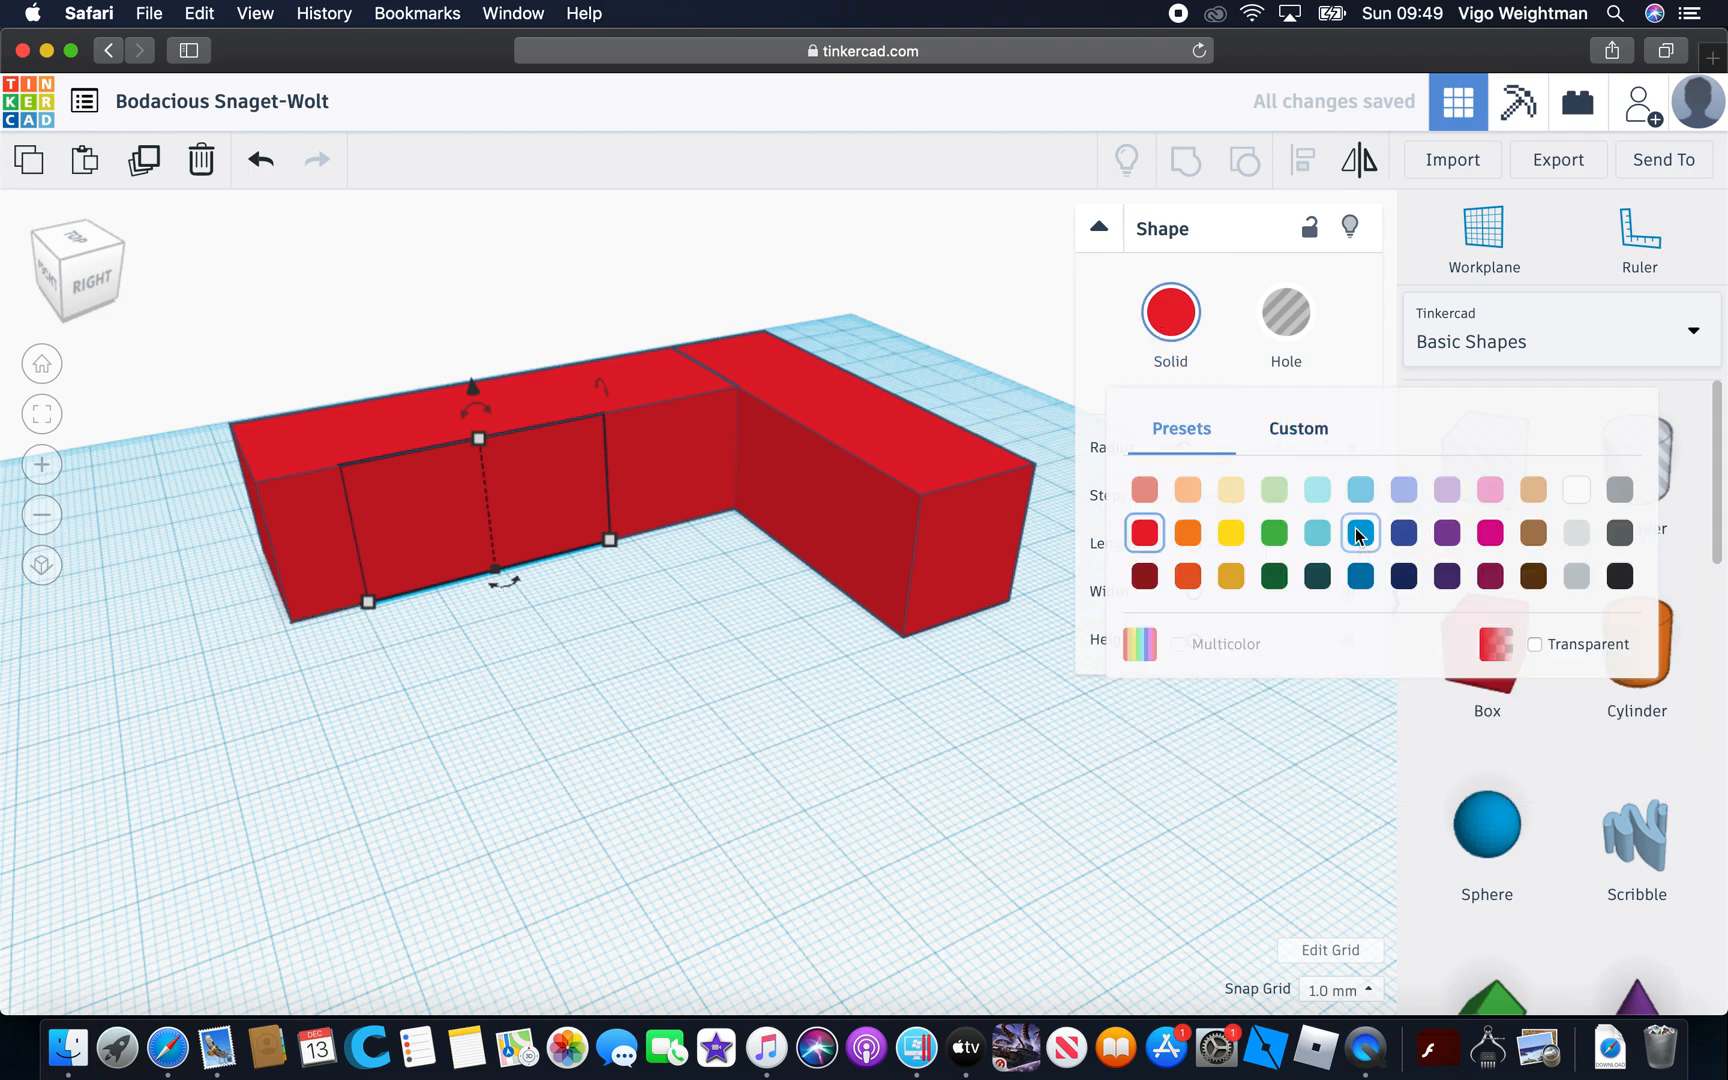
left_click(1349, 492)
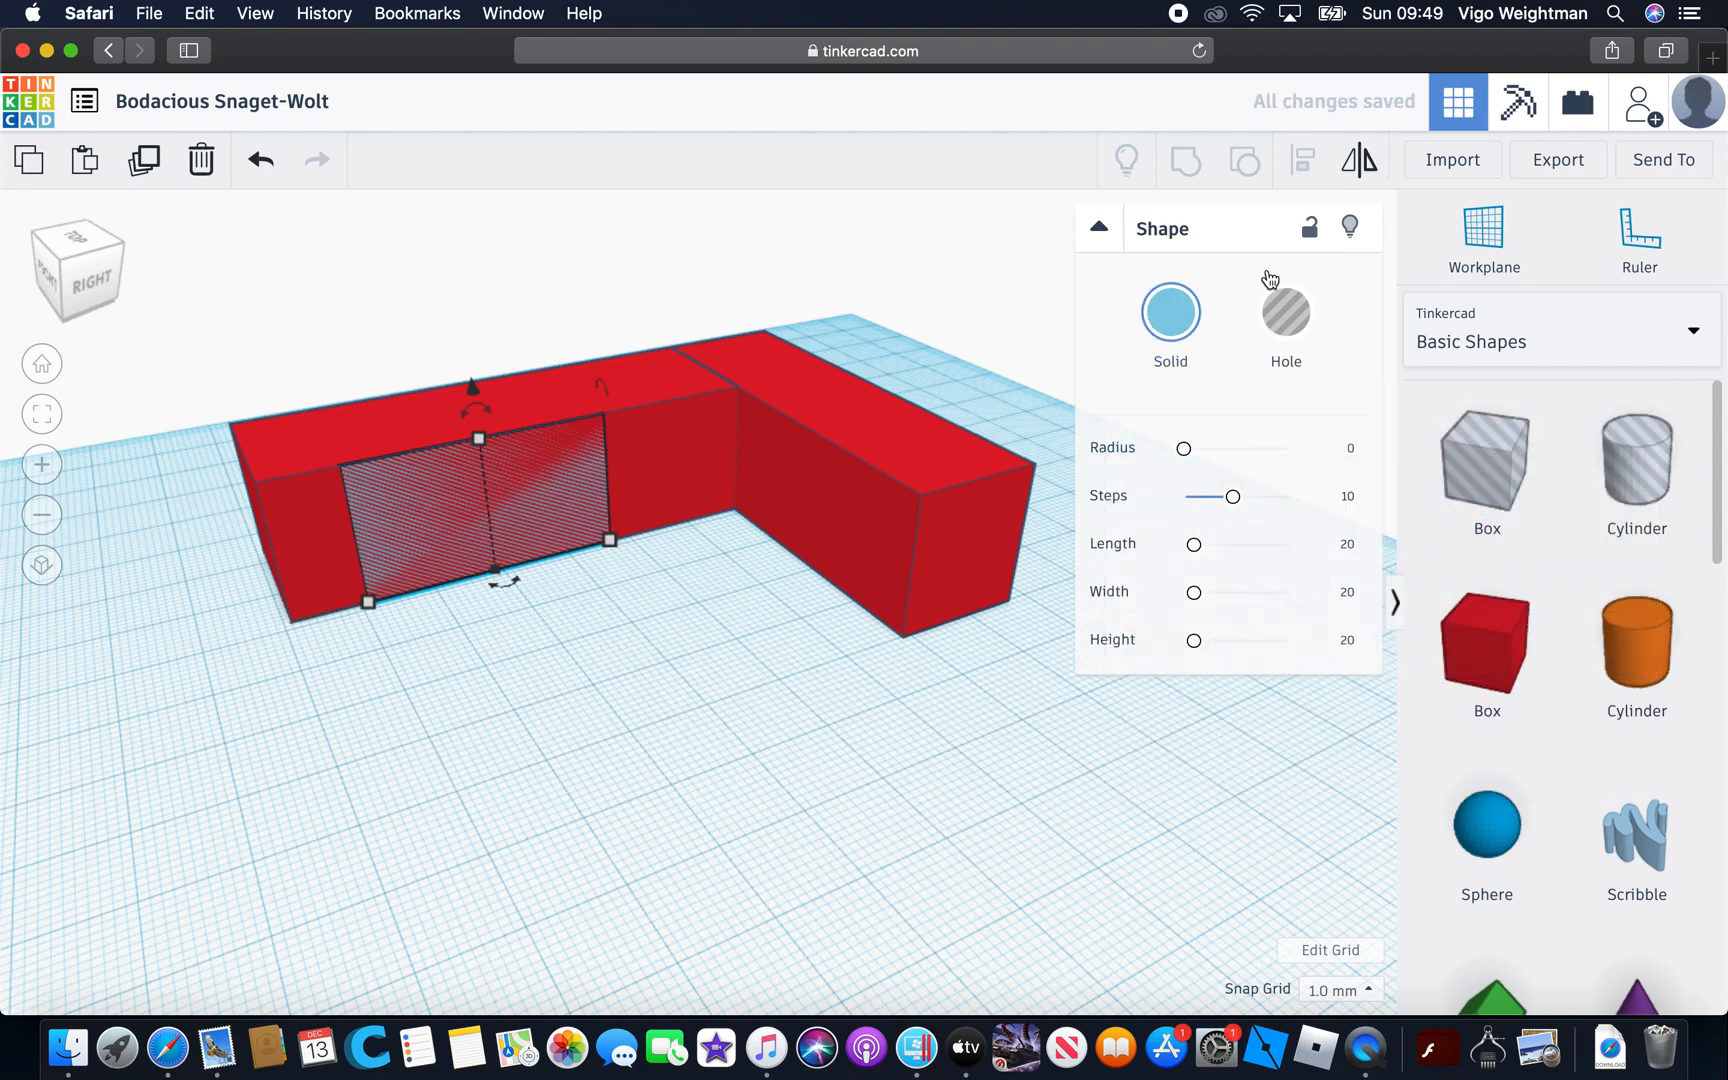
Change the panel's color to the custom periwinkle blue 859fe6
left_click(1163, 338)
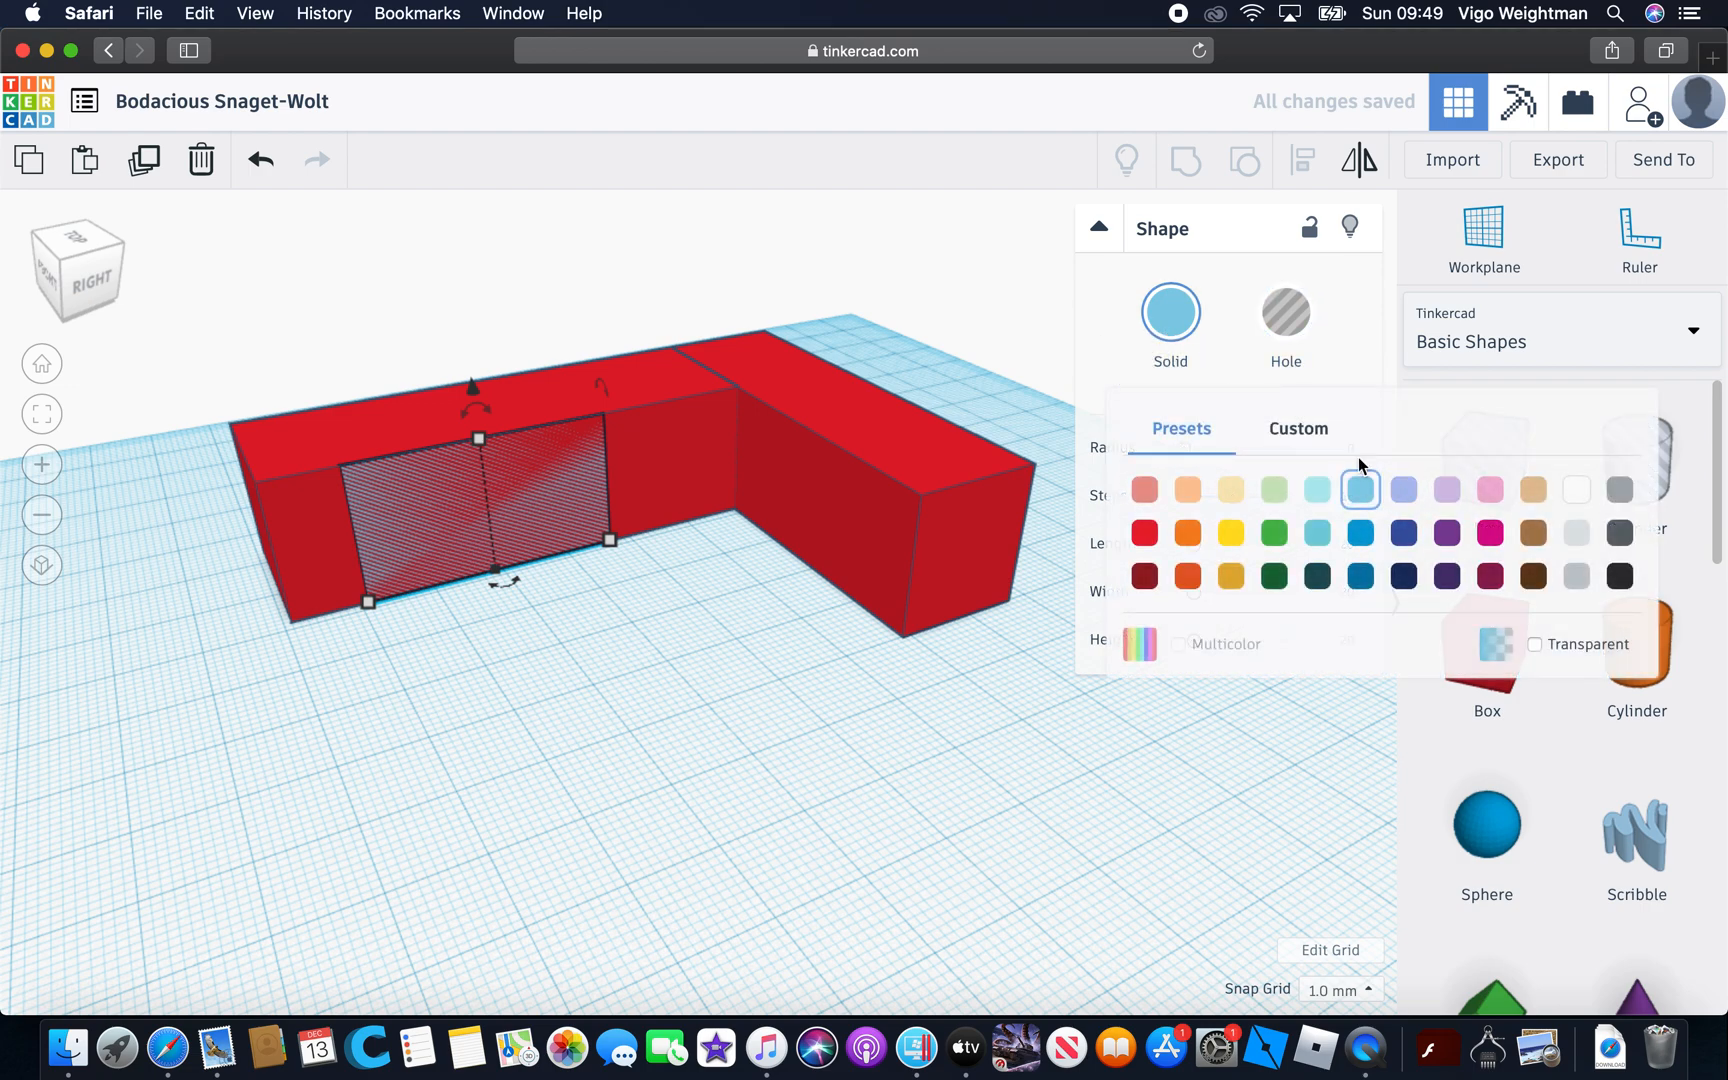
left_click(1301, 431)
left_click_drag(1343, 697, 1295, 664)
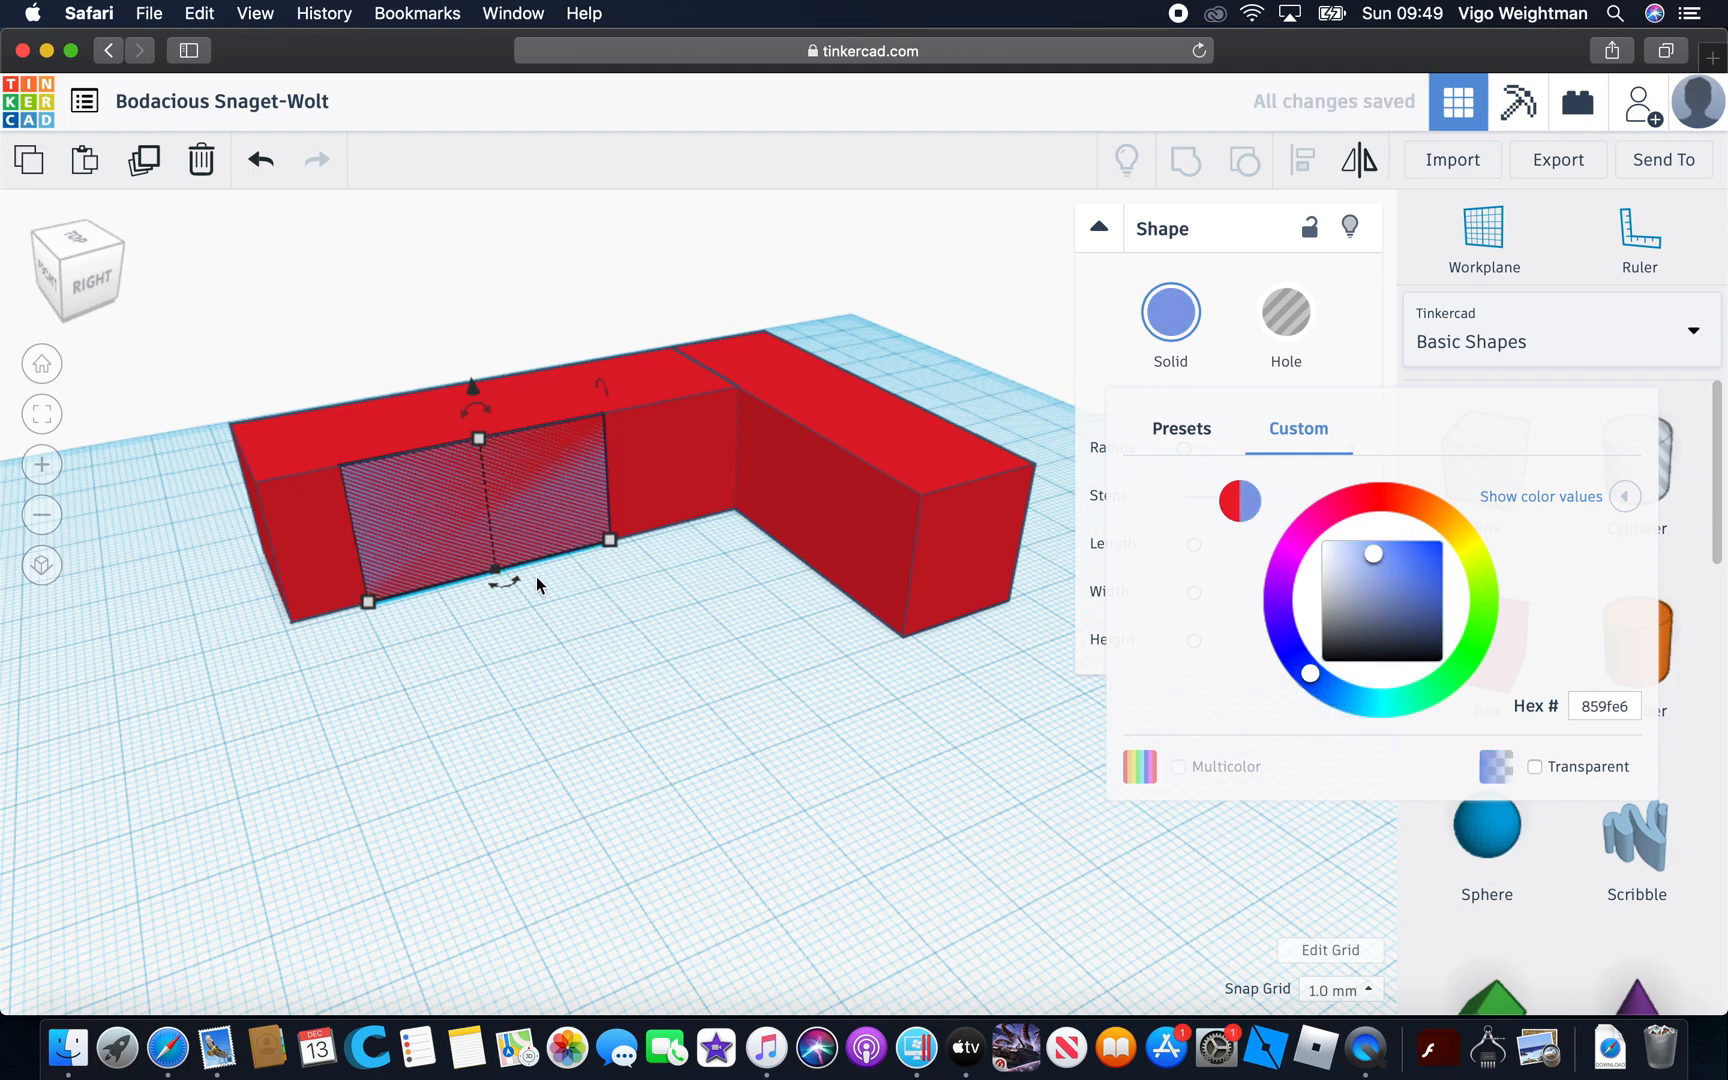
Thicken the periwinkle blue panel slightly outward so that it stands proud of the longer box's inner wall
left_click_drag(503, 577, 504, 580)
left_click_drag(505, 585, 501, 574)
left_click(613, 663)
right_click(615, 663)
left_click(841, 687)
right_click_drag(805, 792, 832, 816)
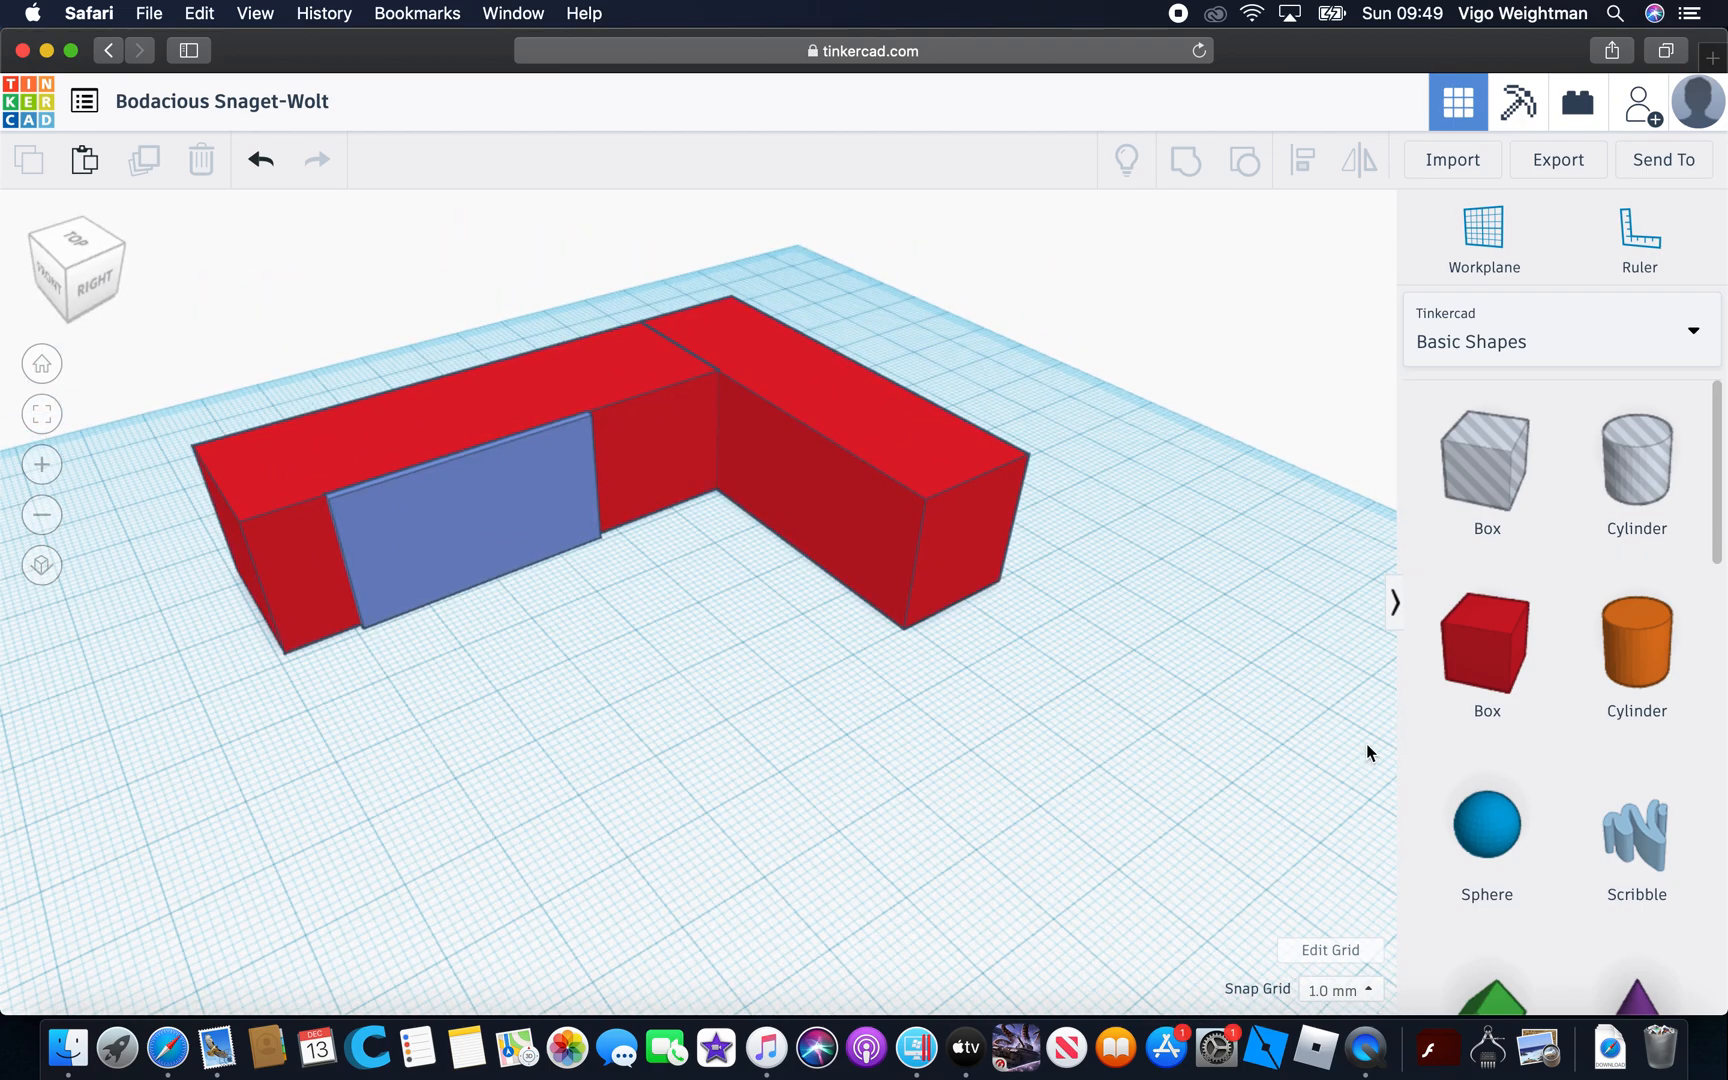
Place a green roof shape near the end of the longer box and raise it 24 mm above the workplane
scroll(1510, 825, "down", 4)
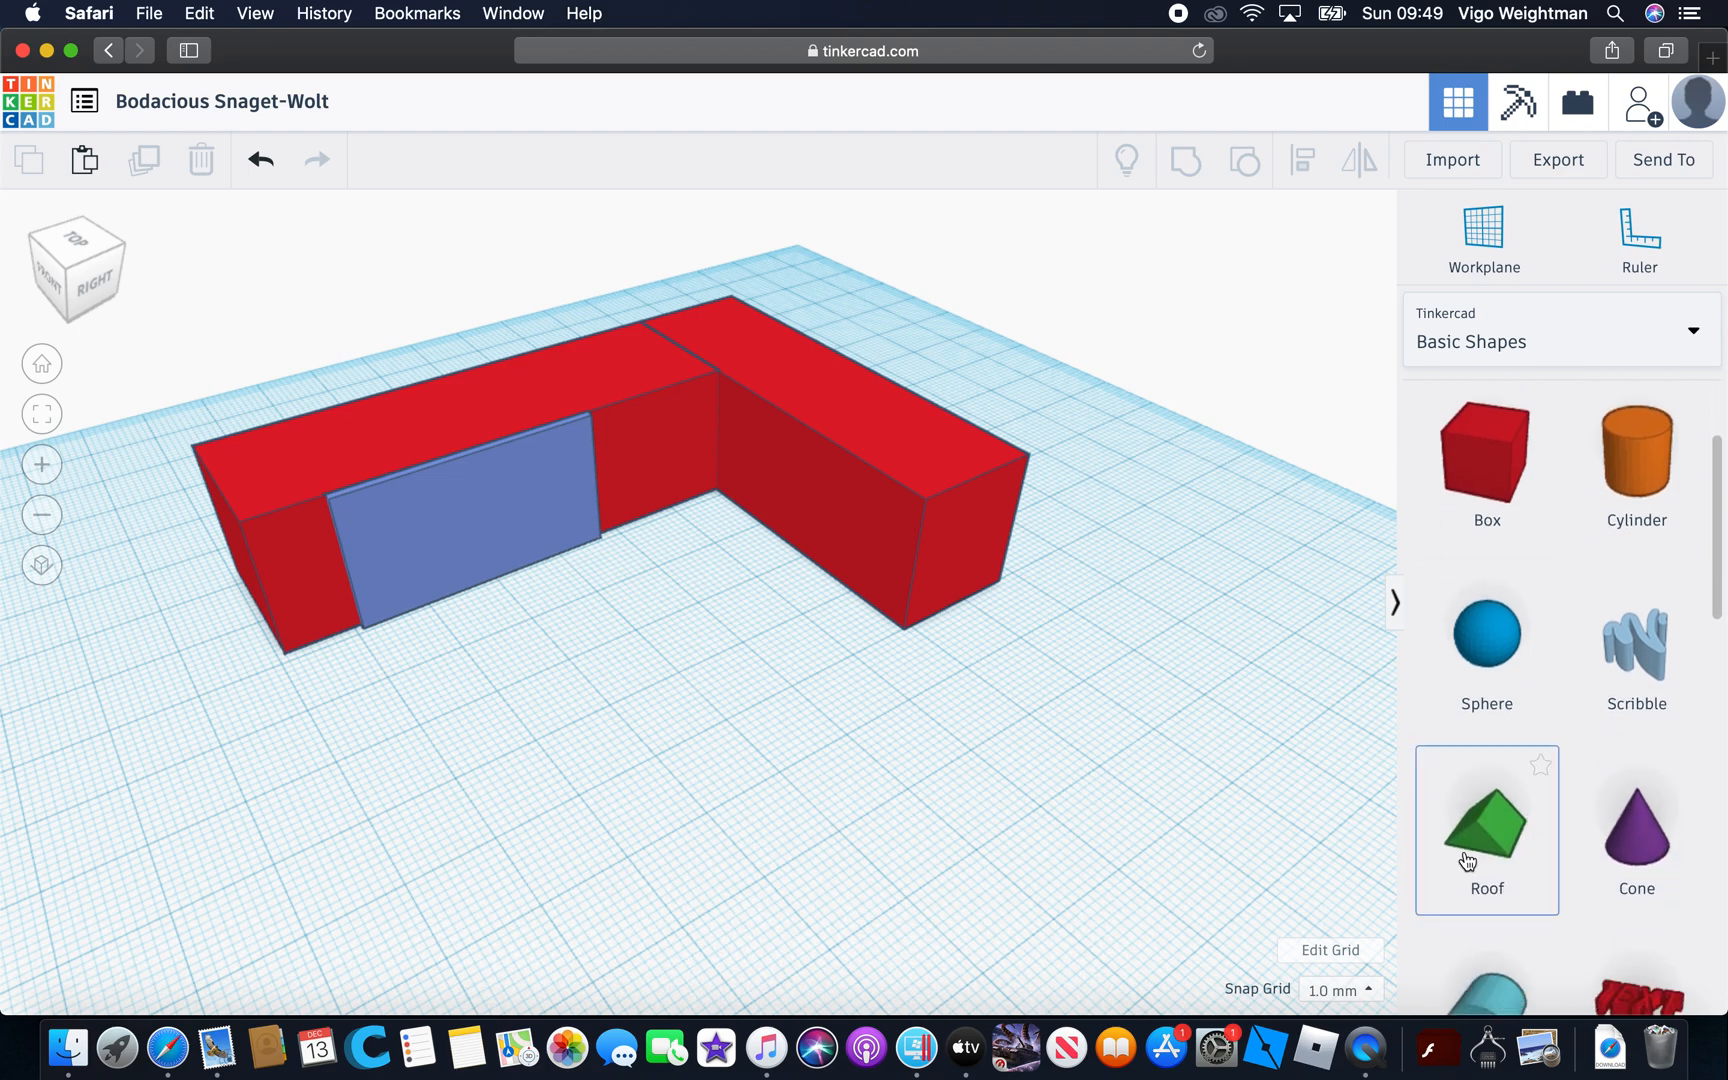
left_click_drag(1048, 794, 377, 846)
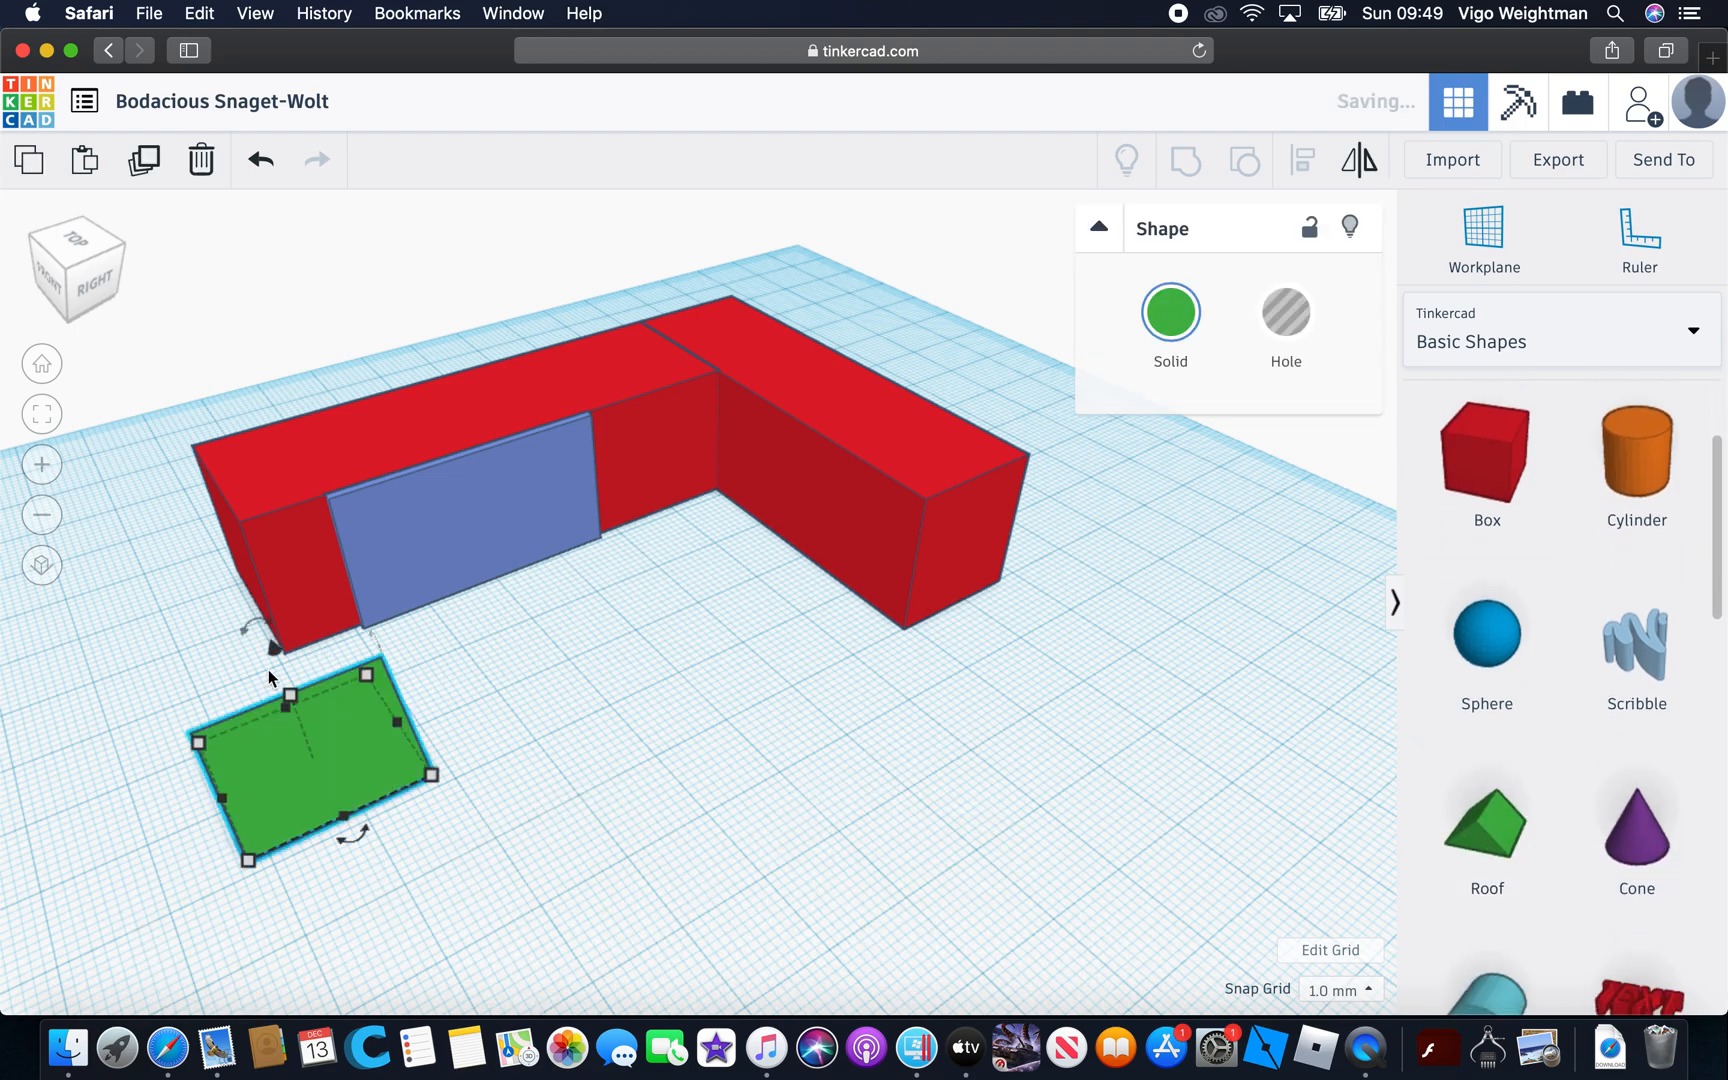
left_click_drag(274, 645, 217, 404)
right_click_drag(576, 774, 958, 744)
left_click_drag(953, 372, 953, 432)
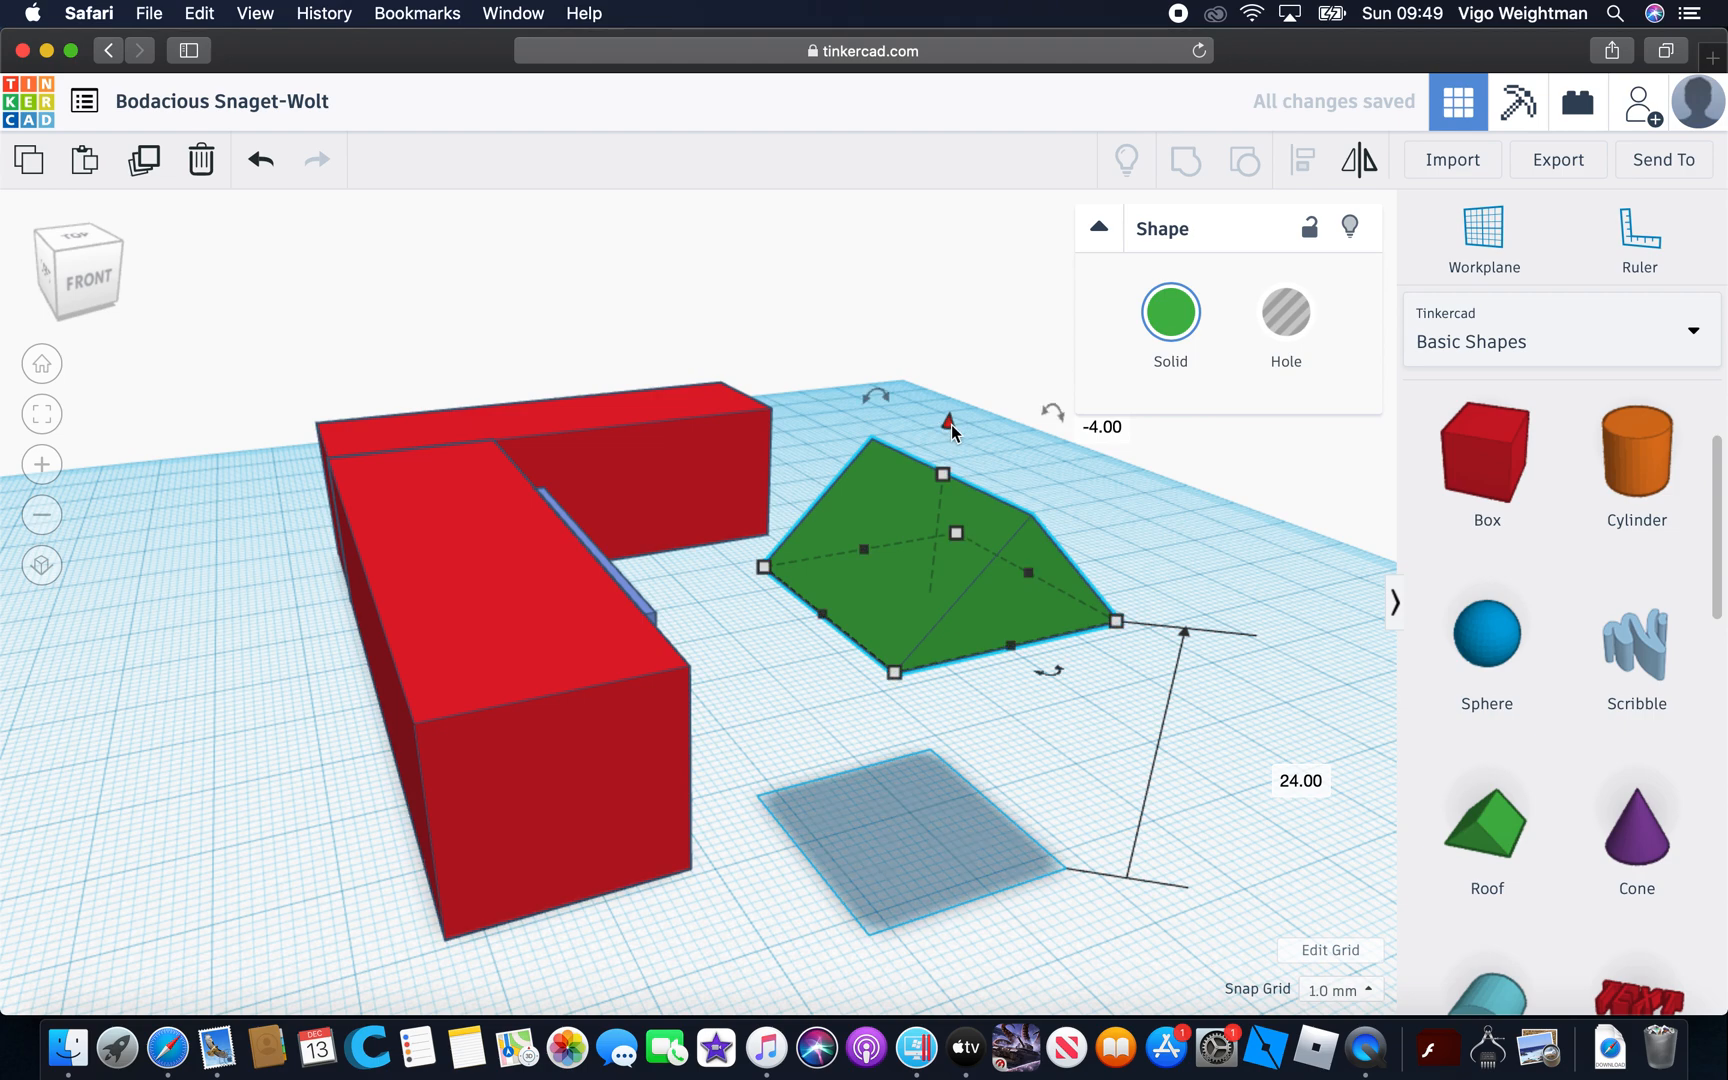
Move the raised green roof over the front end of the longer red box
left_click_drag(913, 594, 453, 628)
left_click(972, 638)
right_click_drag(972, 638, 819, 674)
left_click(378, 641)
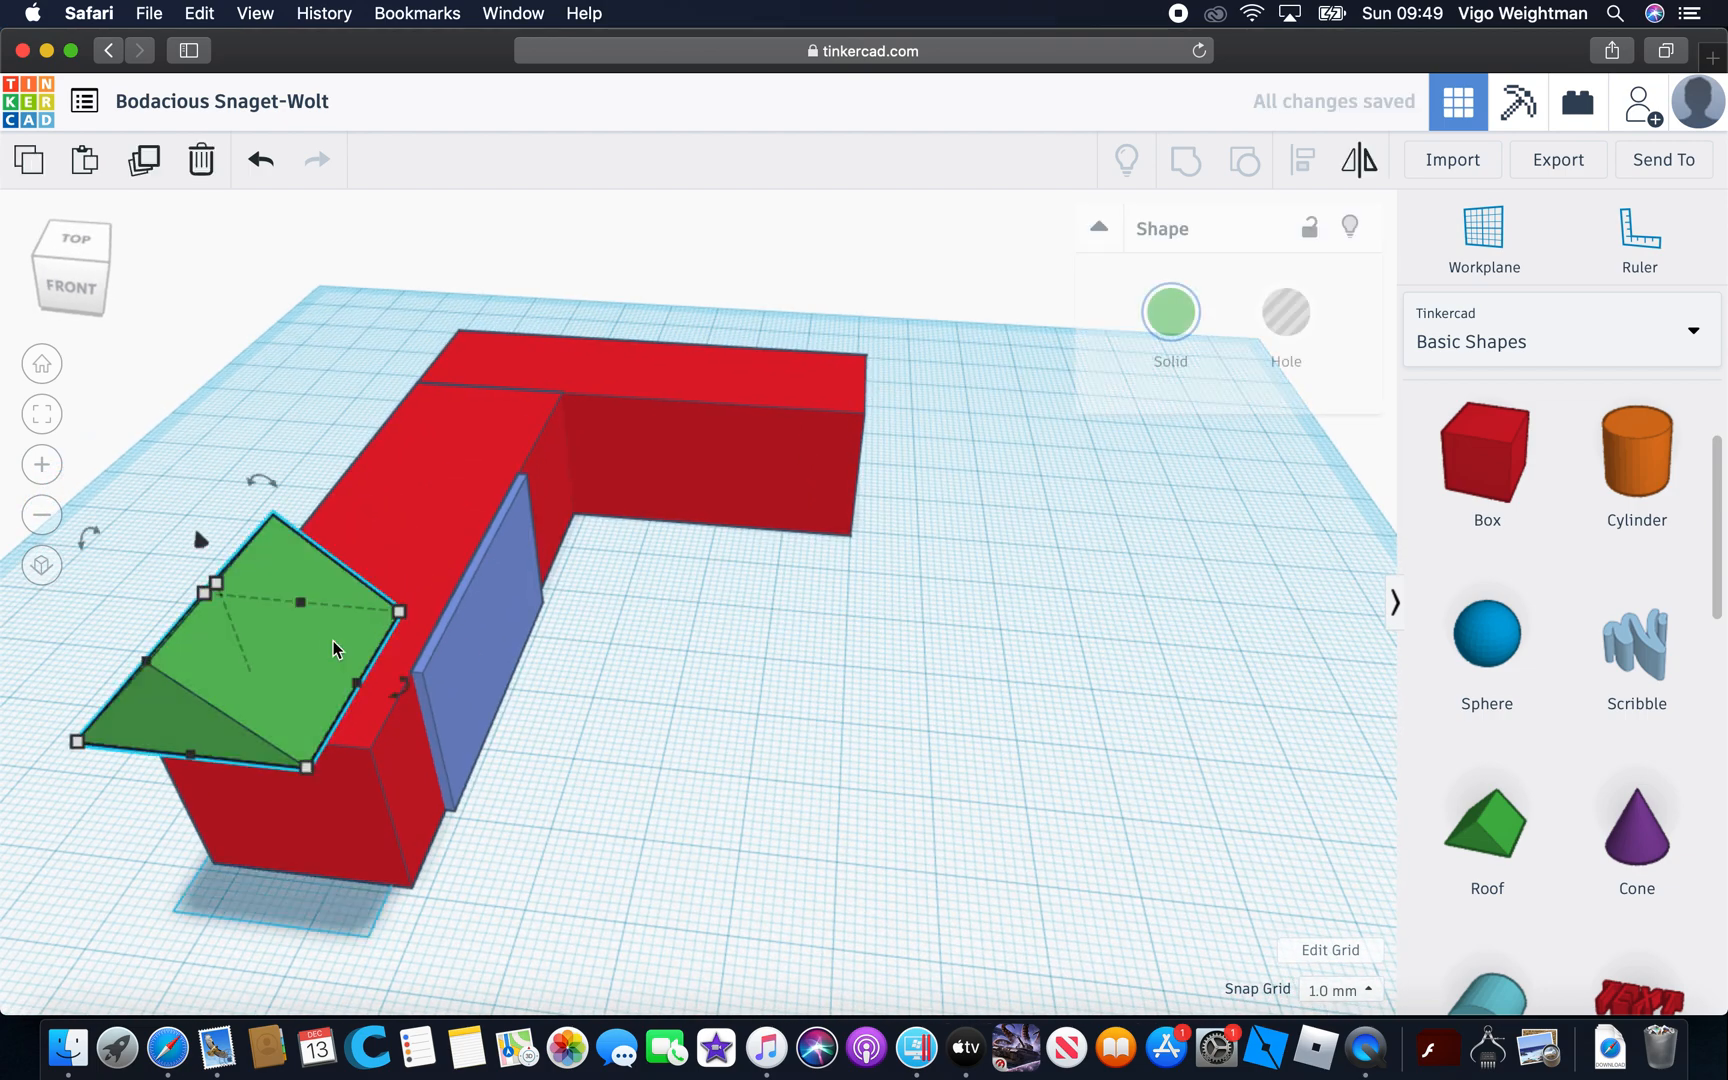
Widen the roof to 28 mm so that it overhangs both sides of the longer box
left_click_drag(358, 684, 421, 695)
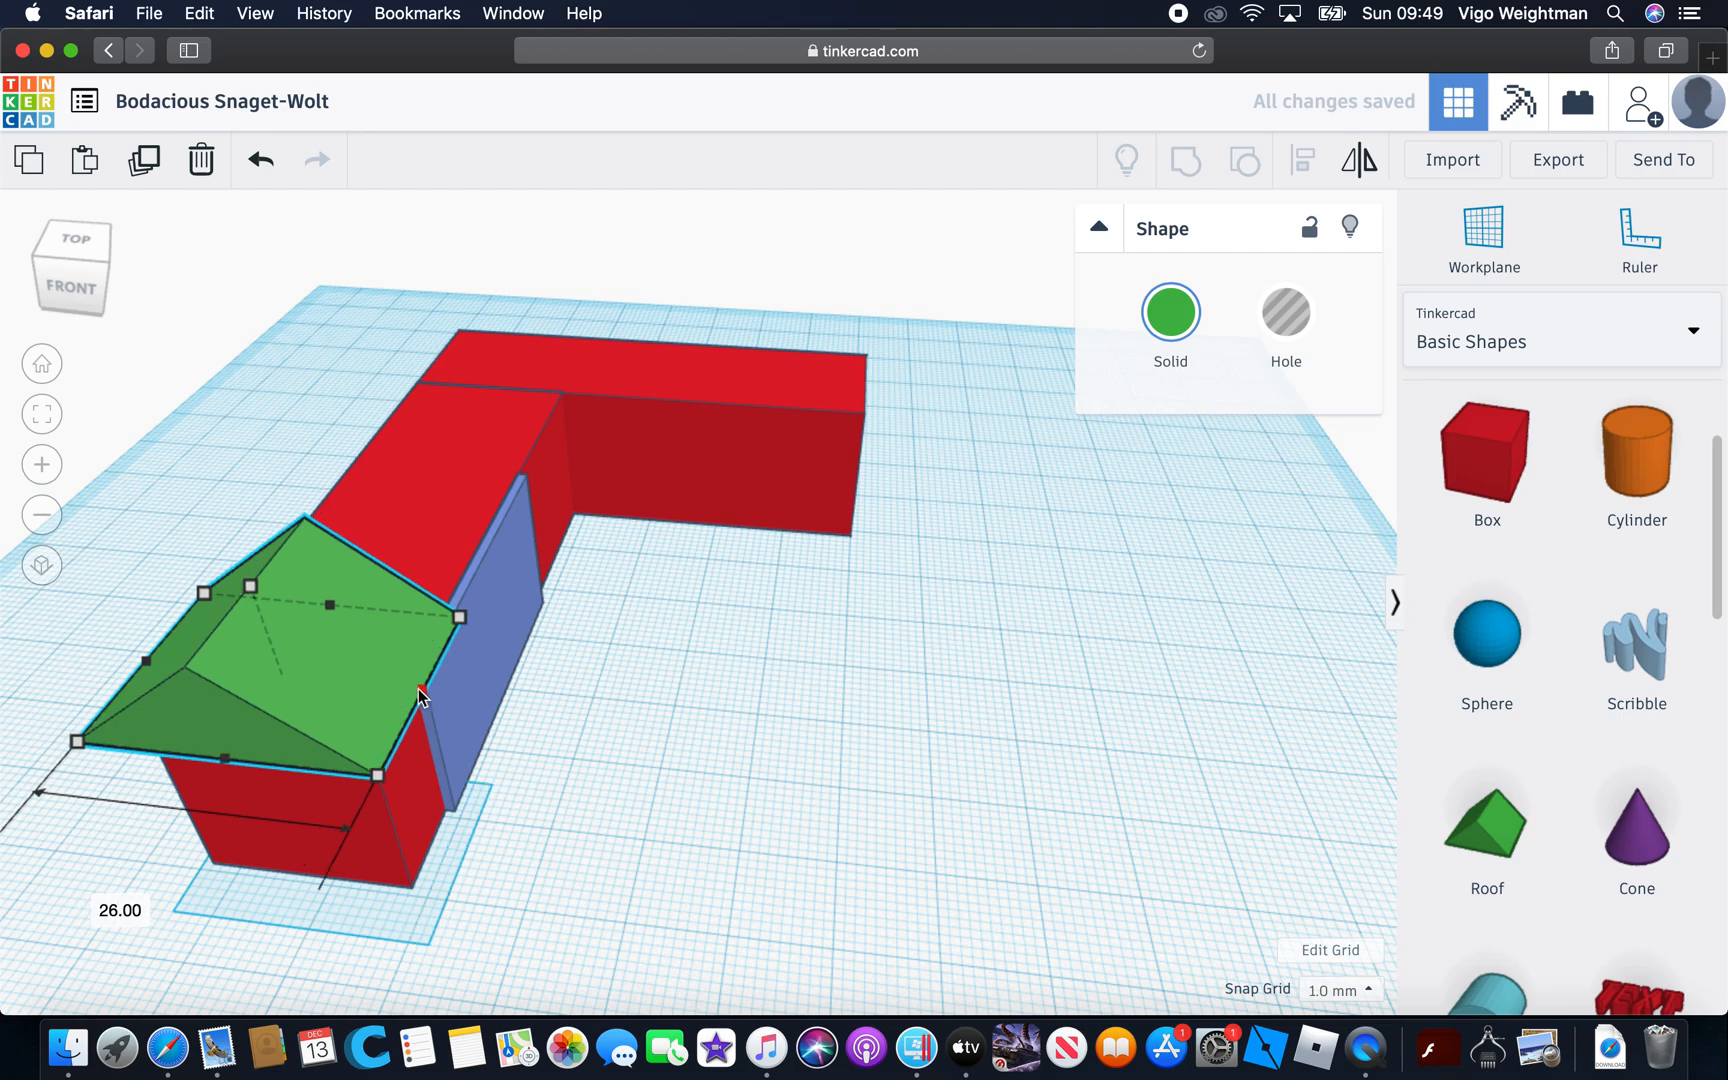
left_click(643, 730)
right_click_drag(737, 725, 782, 672)
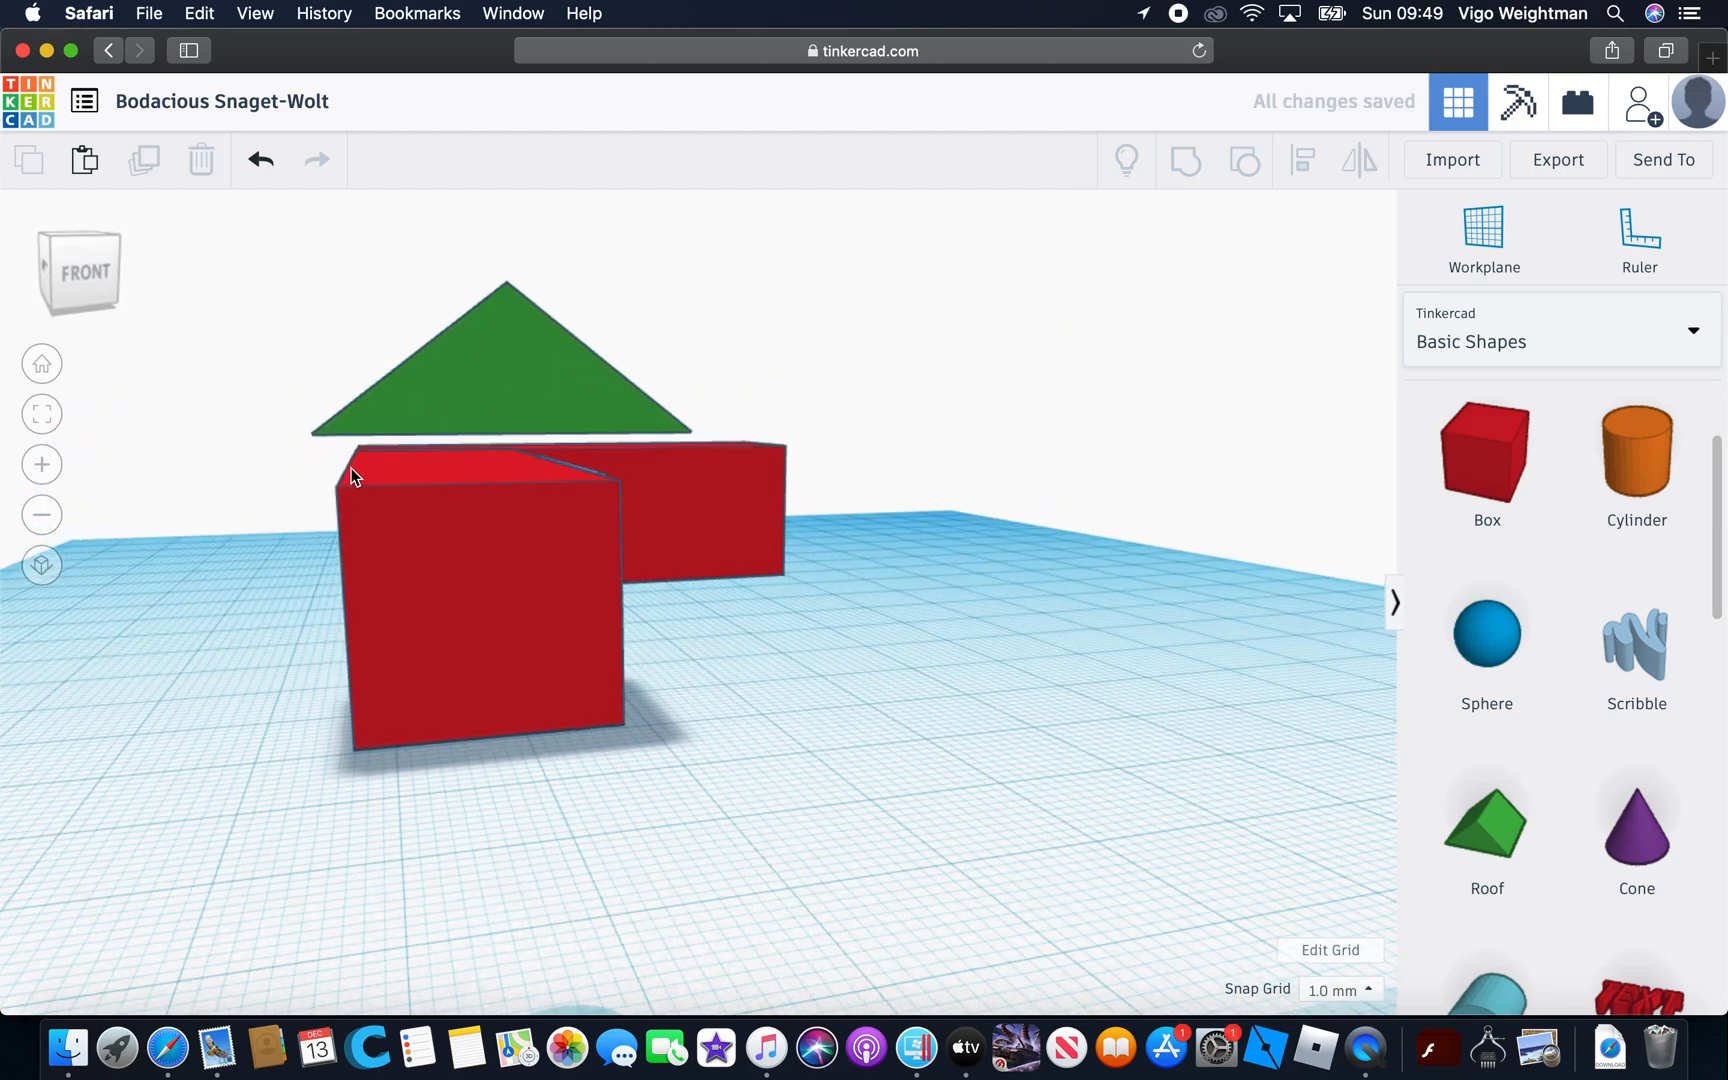
left_click(373, 417)
left_click_drag(317, 435, 302, 439)
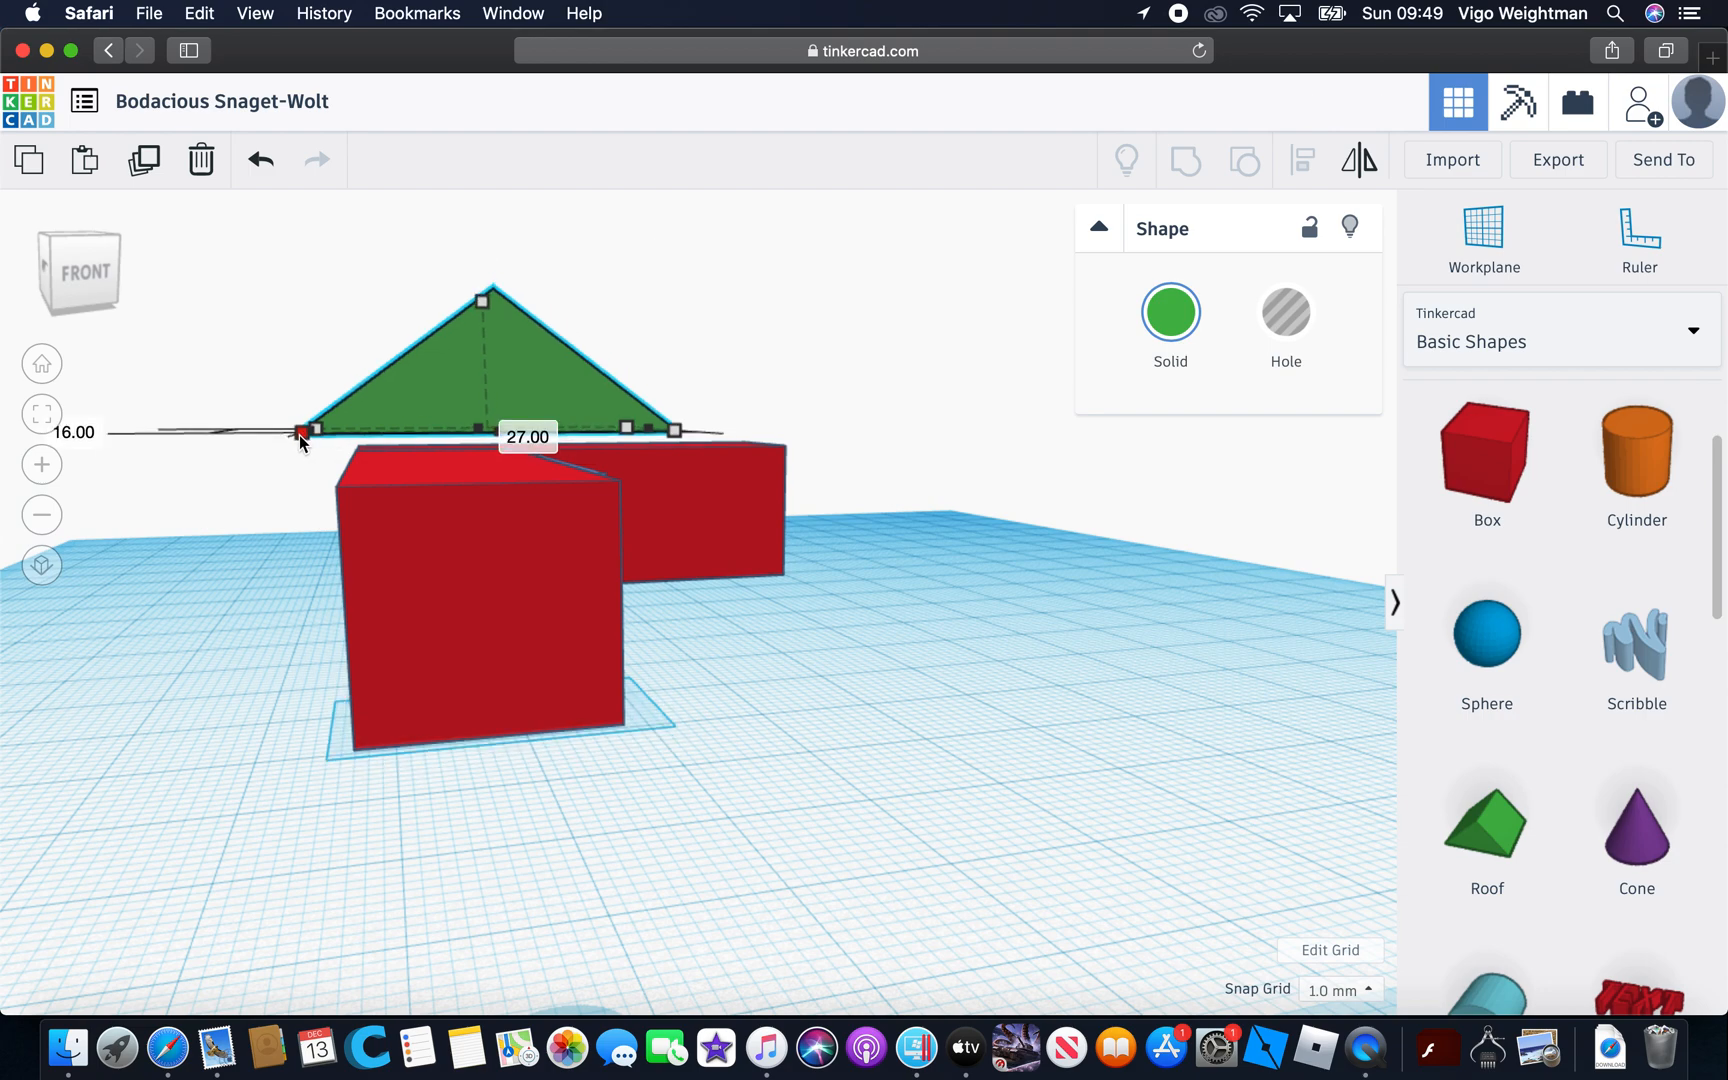
left_click_drag(300, 440, 292, 435)
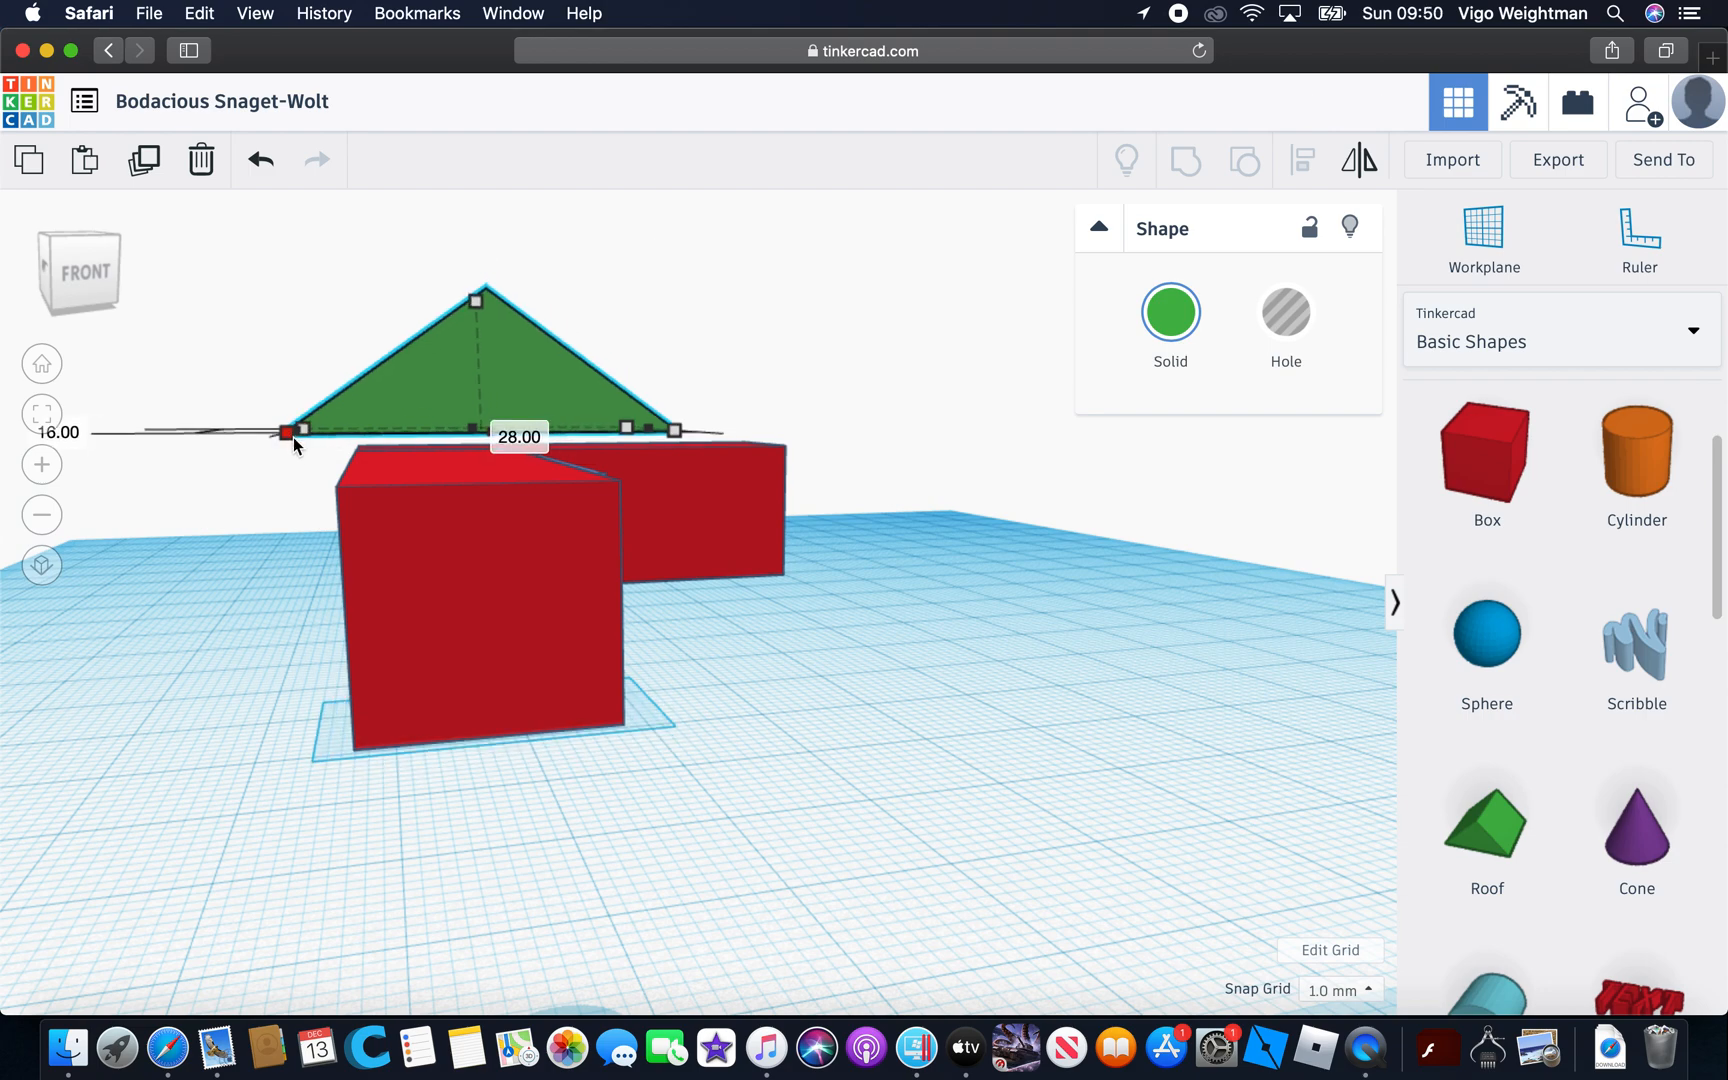
Pull in the roof's front overhang and extend the roof along the whole longer box to a length of 96 mm
right_click_drag(814, 563, 151, 396)
left_click_drag(159, 409, 225, 460)
left_click(640, 789)
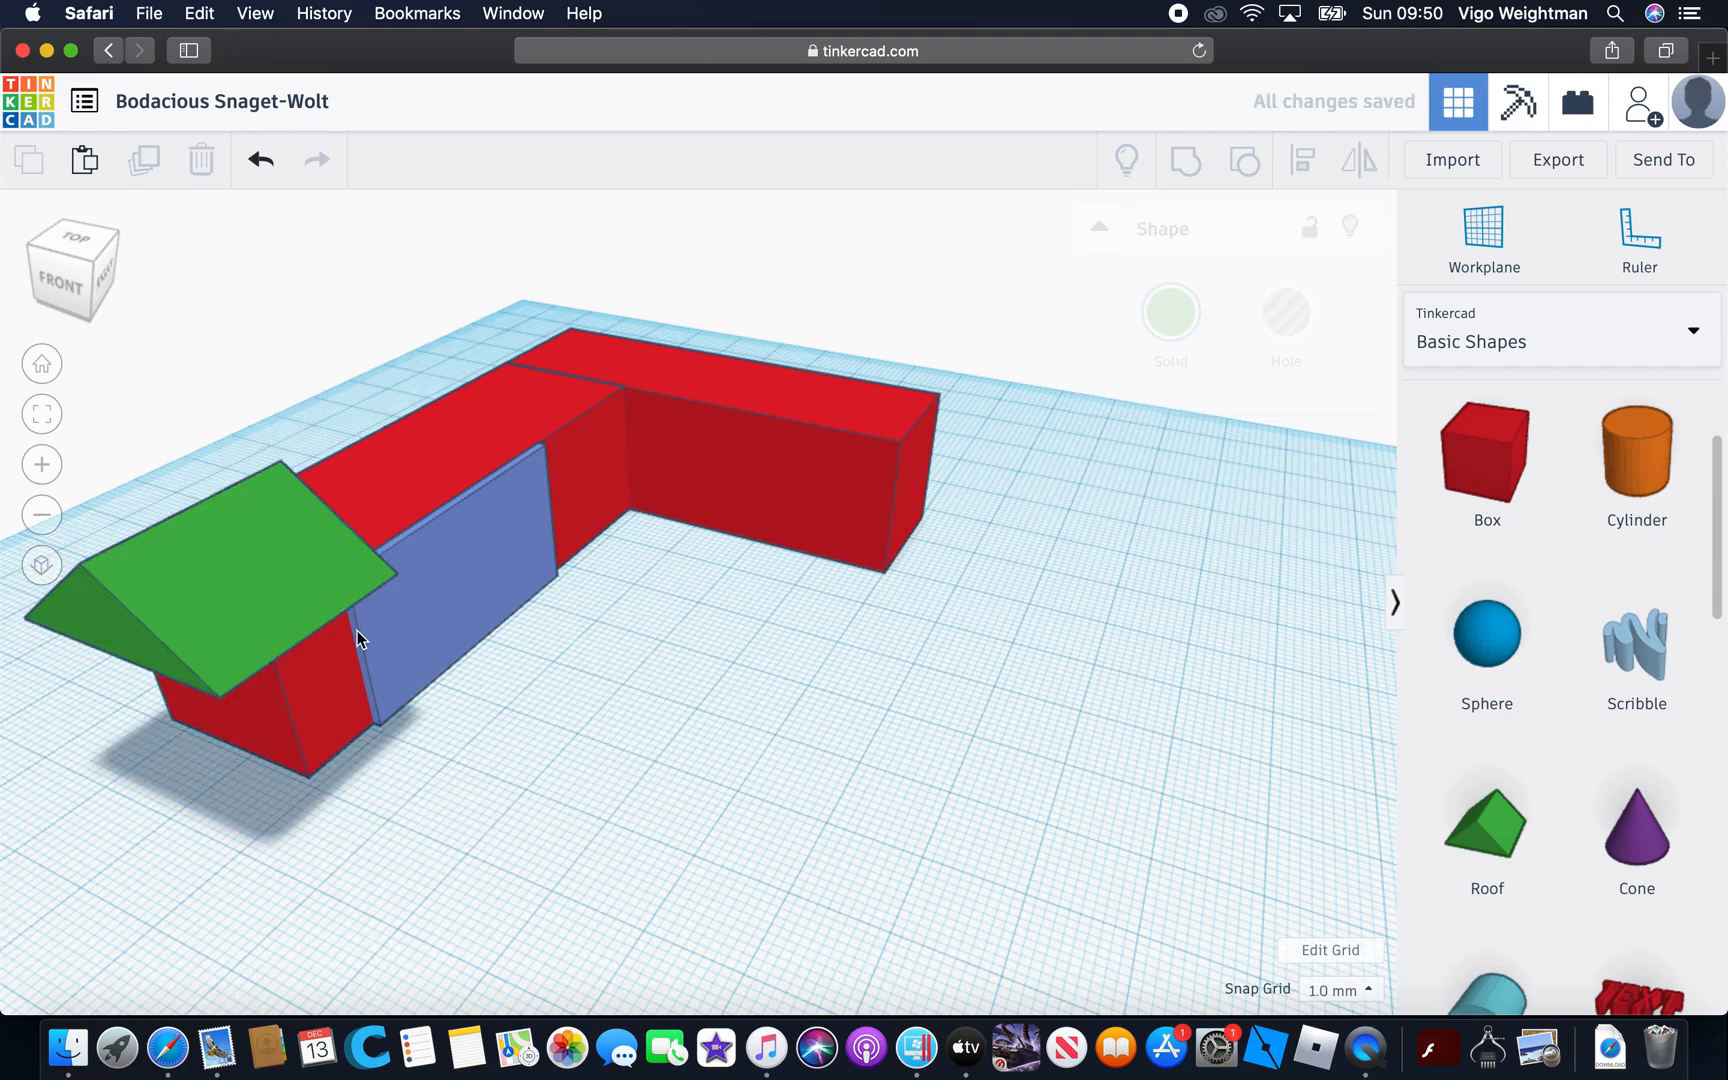
left_click(118, 648)
mouse_move(760, 712)
right_mouse_down()
mouse_move(567, 609)
mouse_move(848, 791)
mouse_move(794, 733)
mouse_move(813, 719)
mouse_move(767, 706)
right_mouse_up()
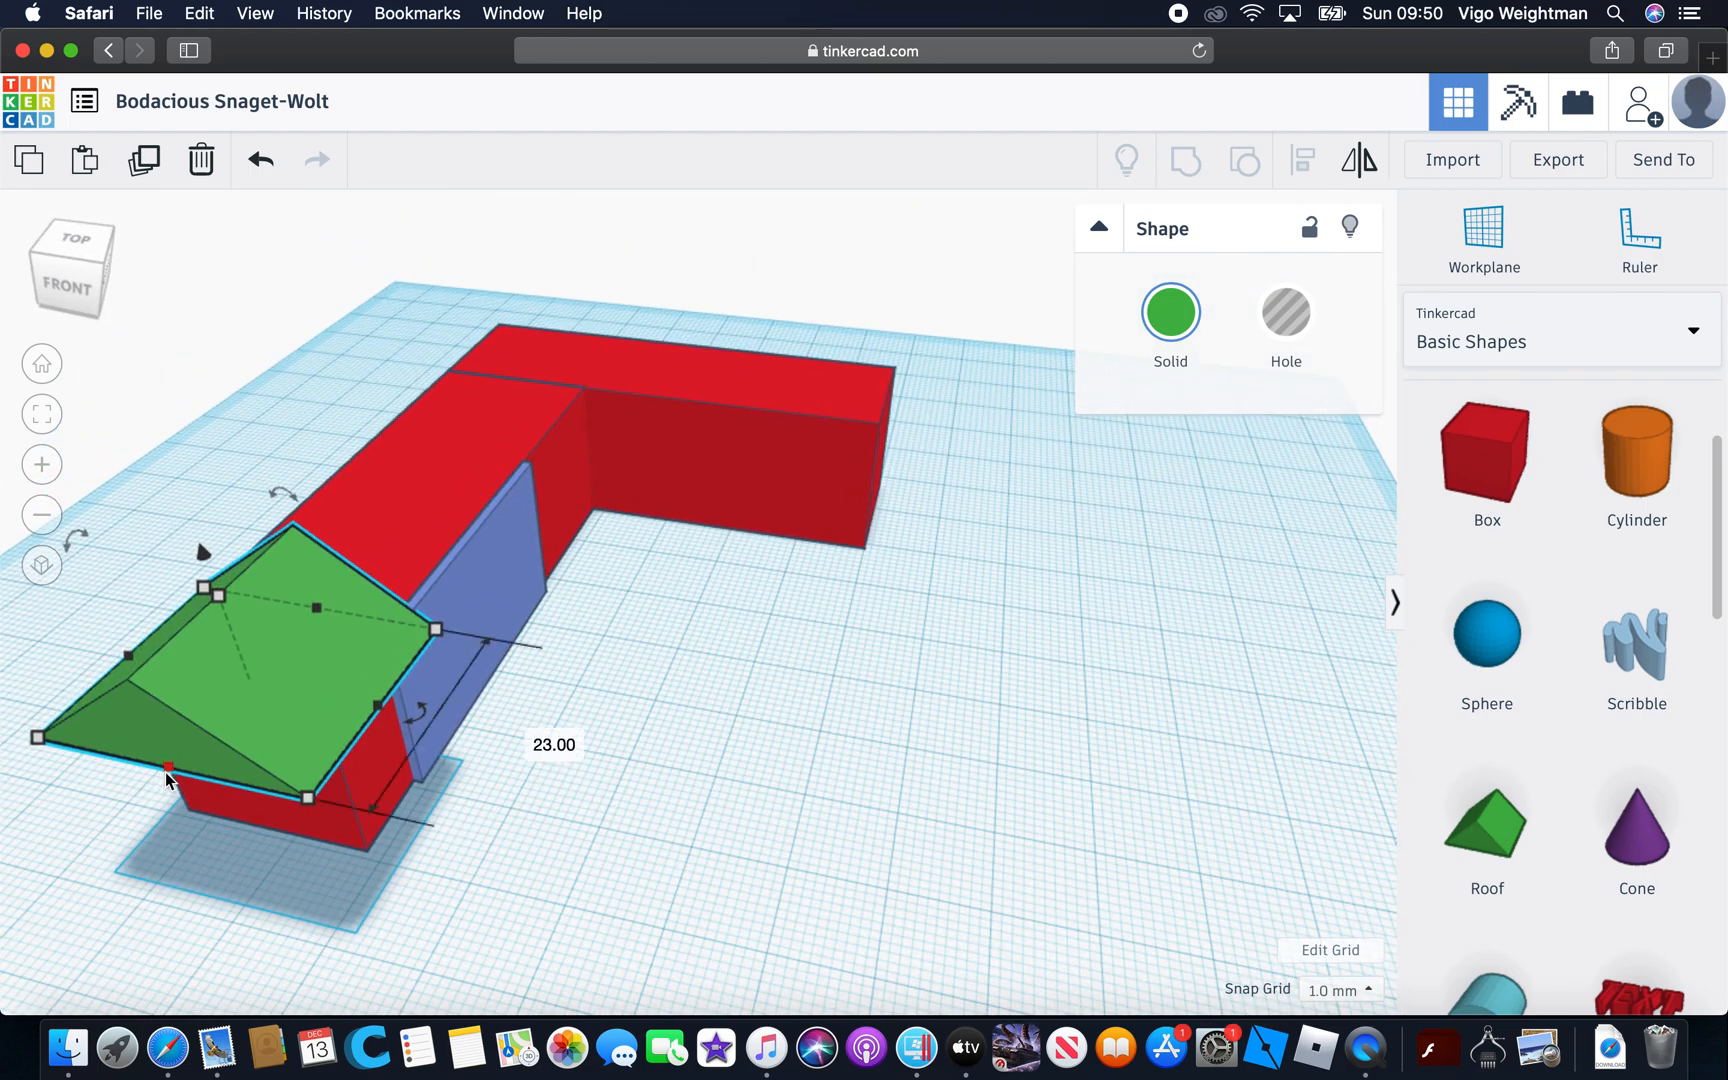
left_click_drag(165, 772, 186, 720)
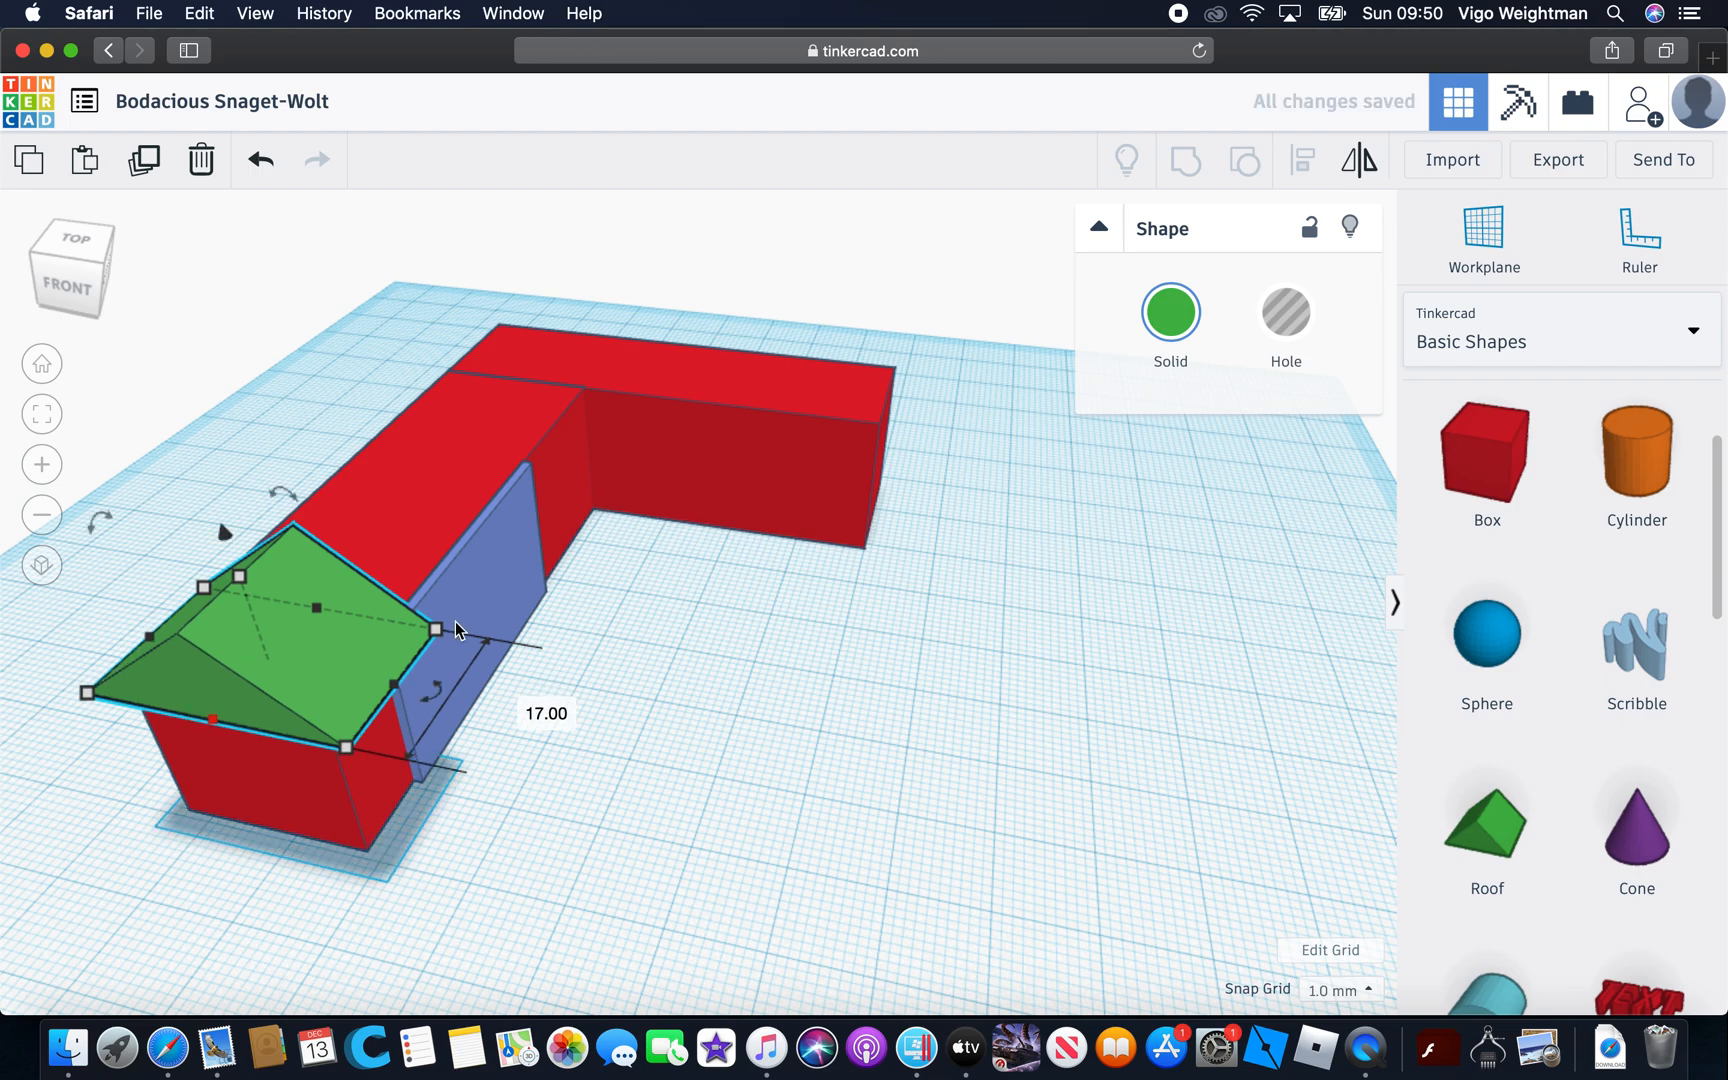
left_click_drag(318, 610, 486, 316)
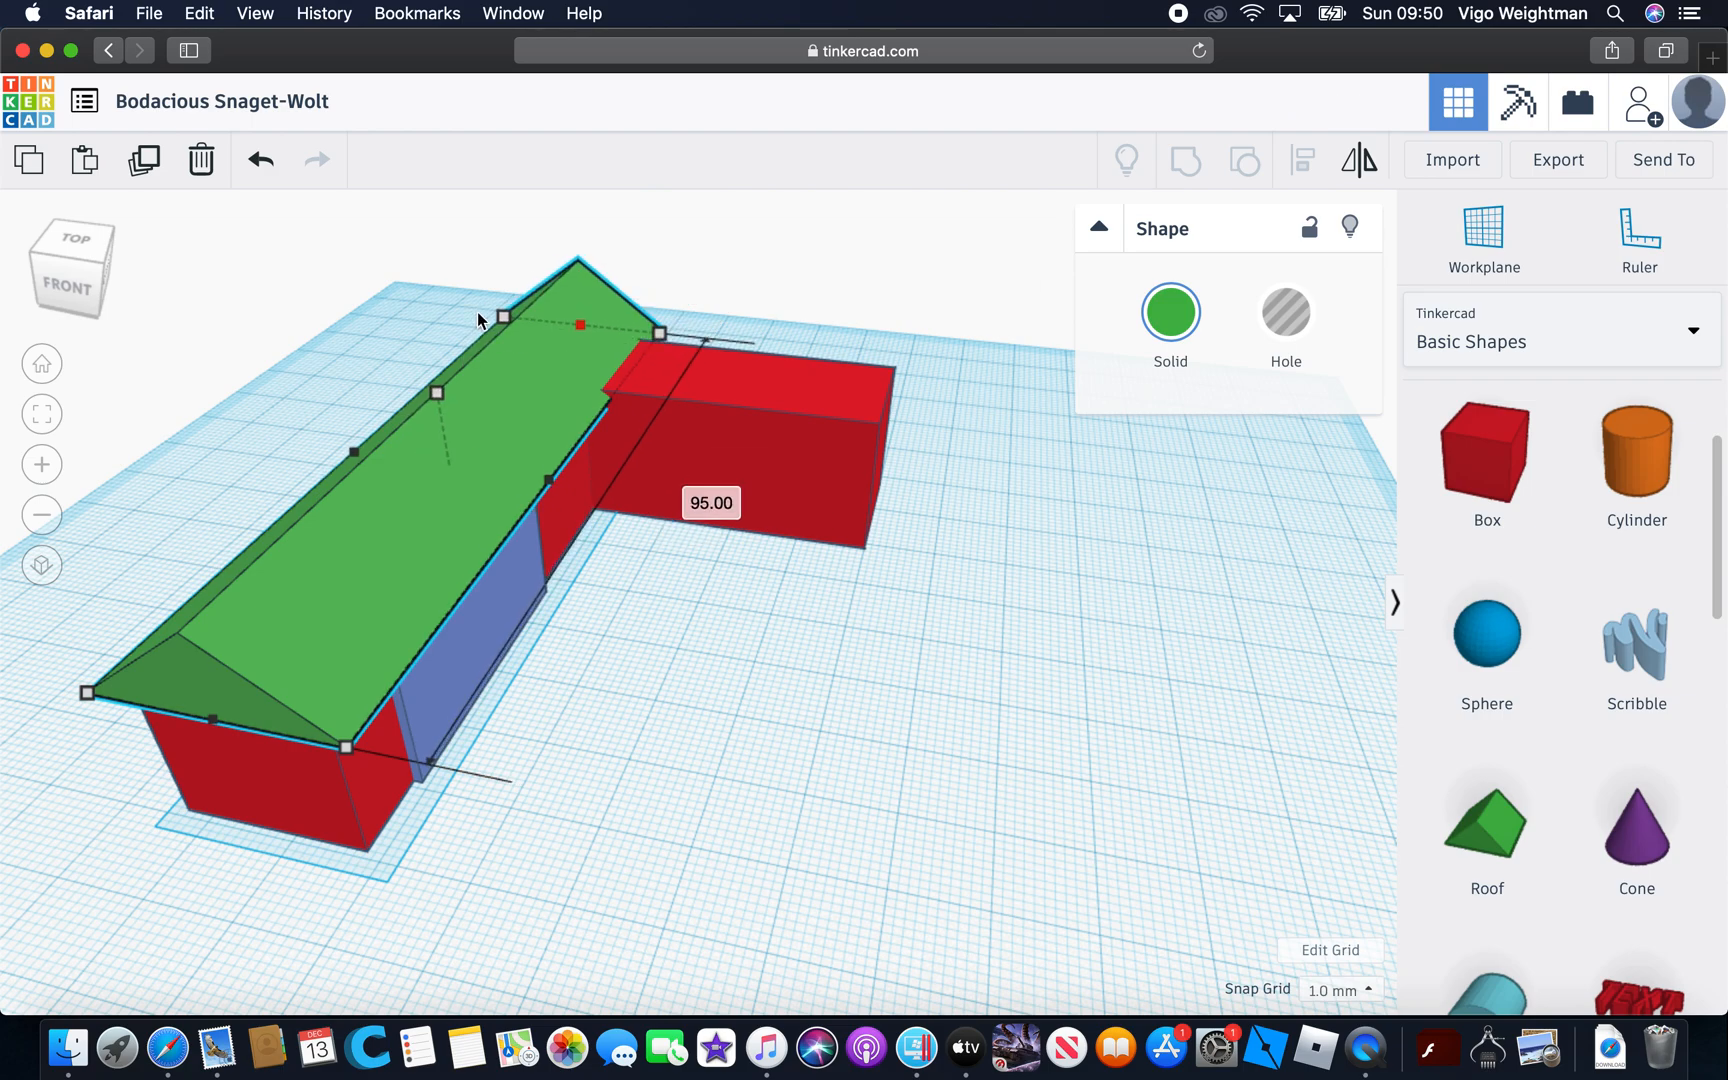
left_click(1044, 574)
right_click_drag(1044, 574, 535, 509)
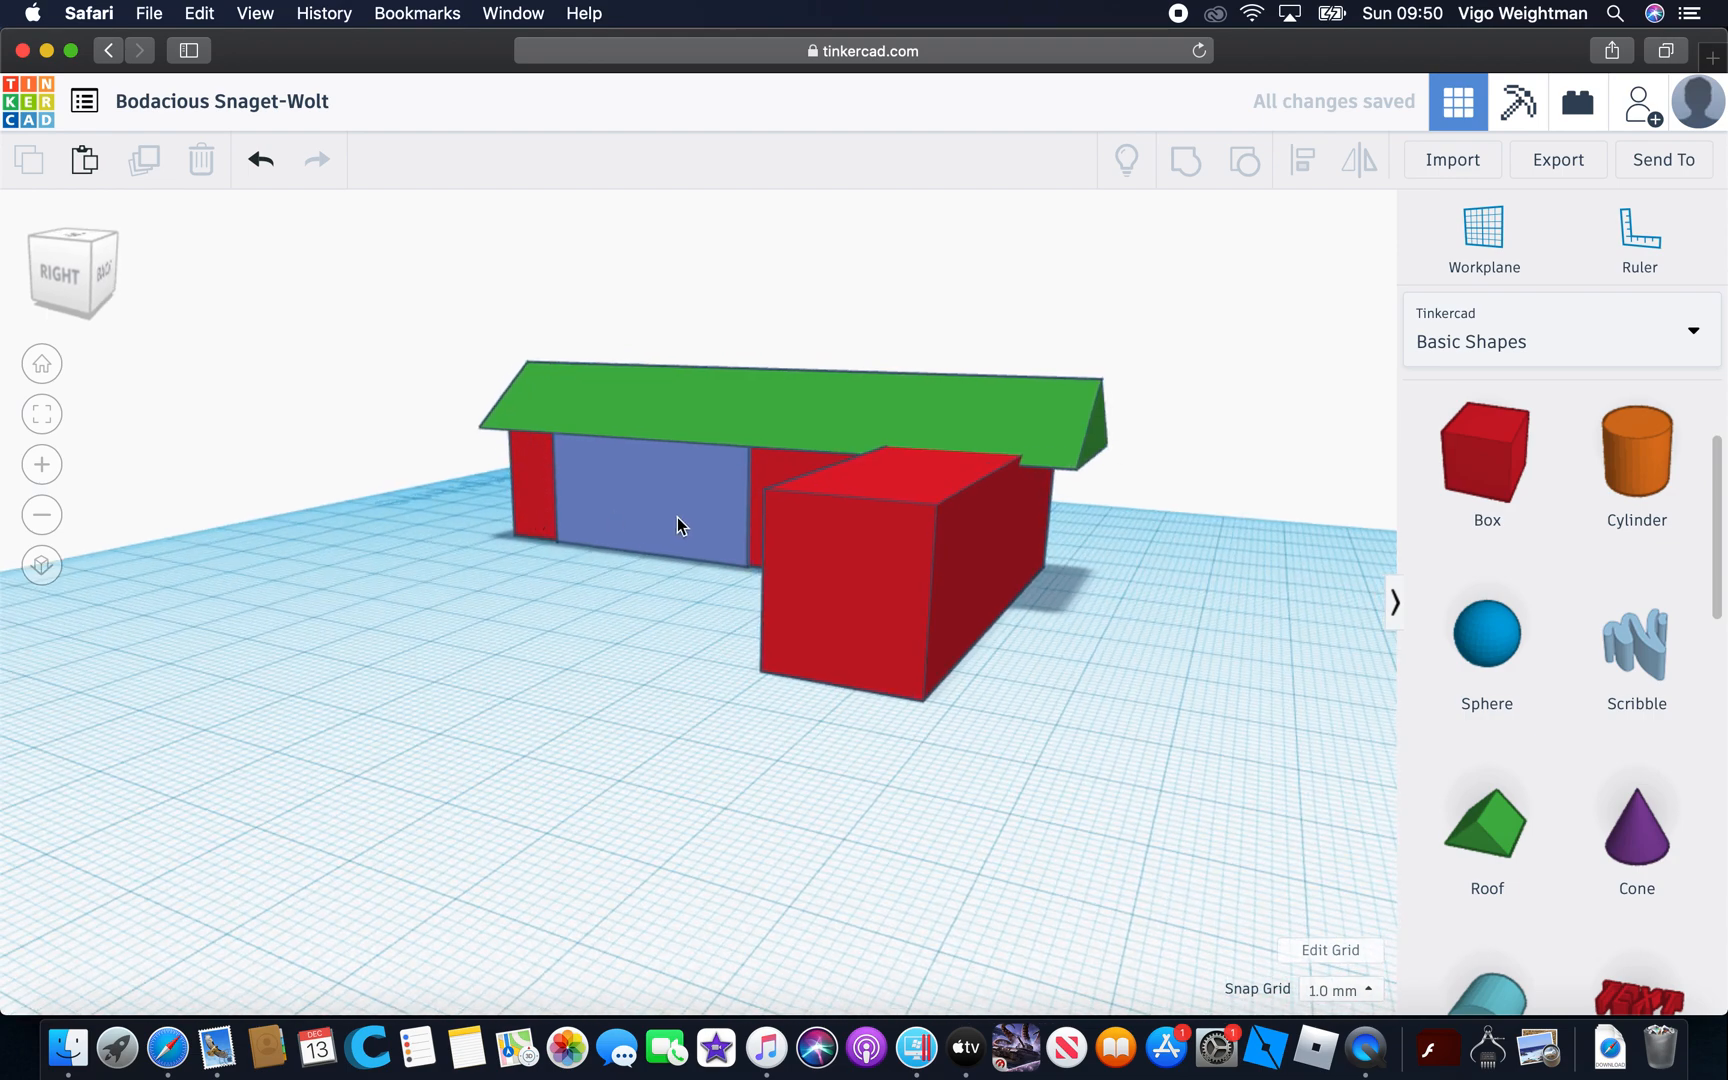
Start a new blank design from the list of designs
left_click(62, 110)
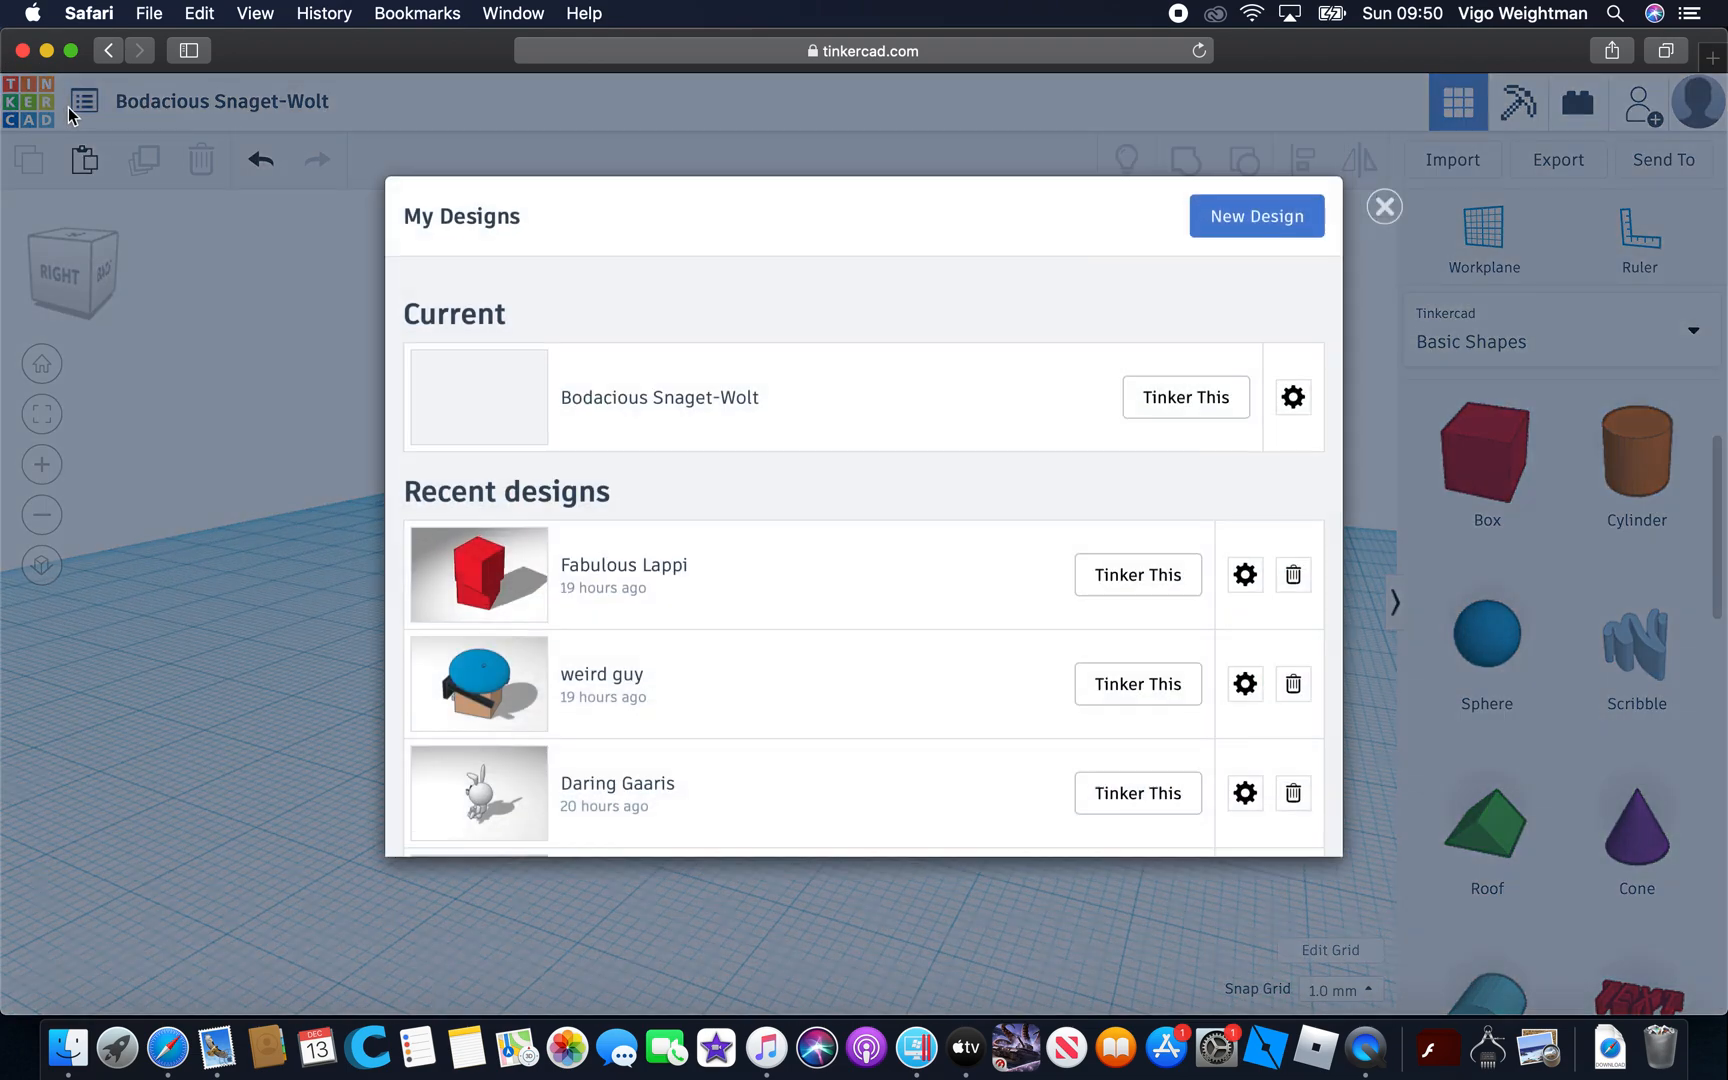
left_click(664, 780)
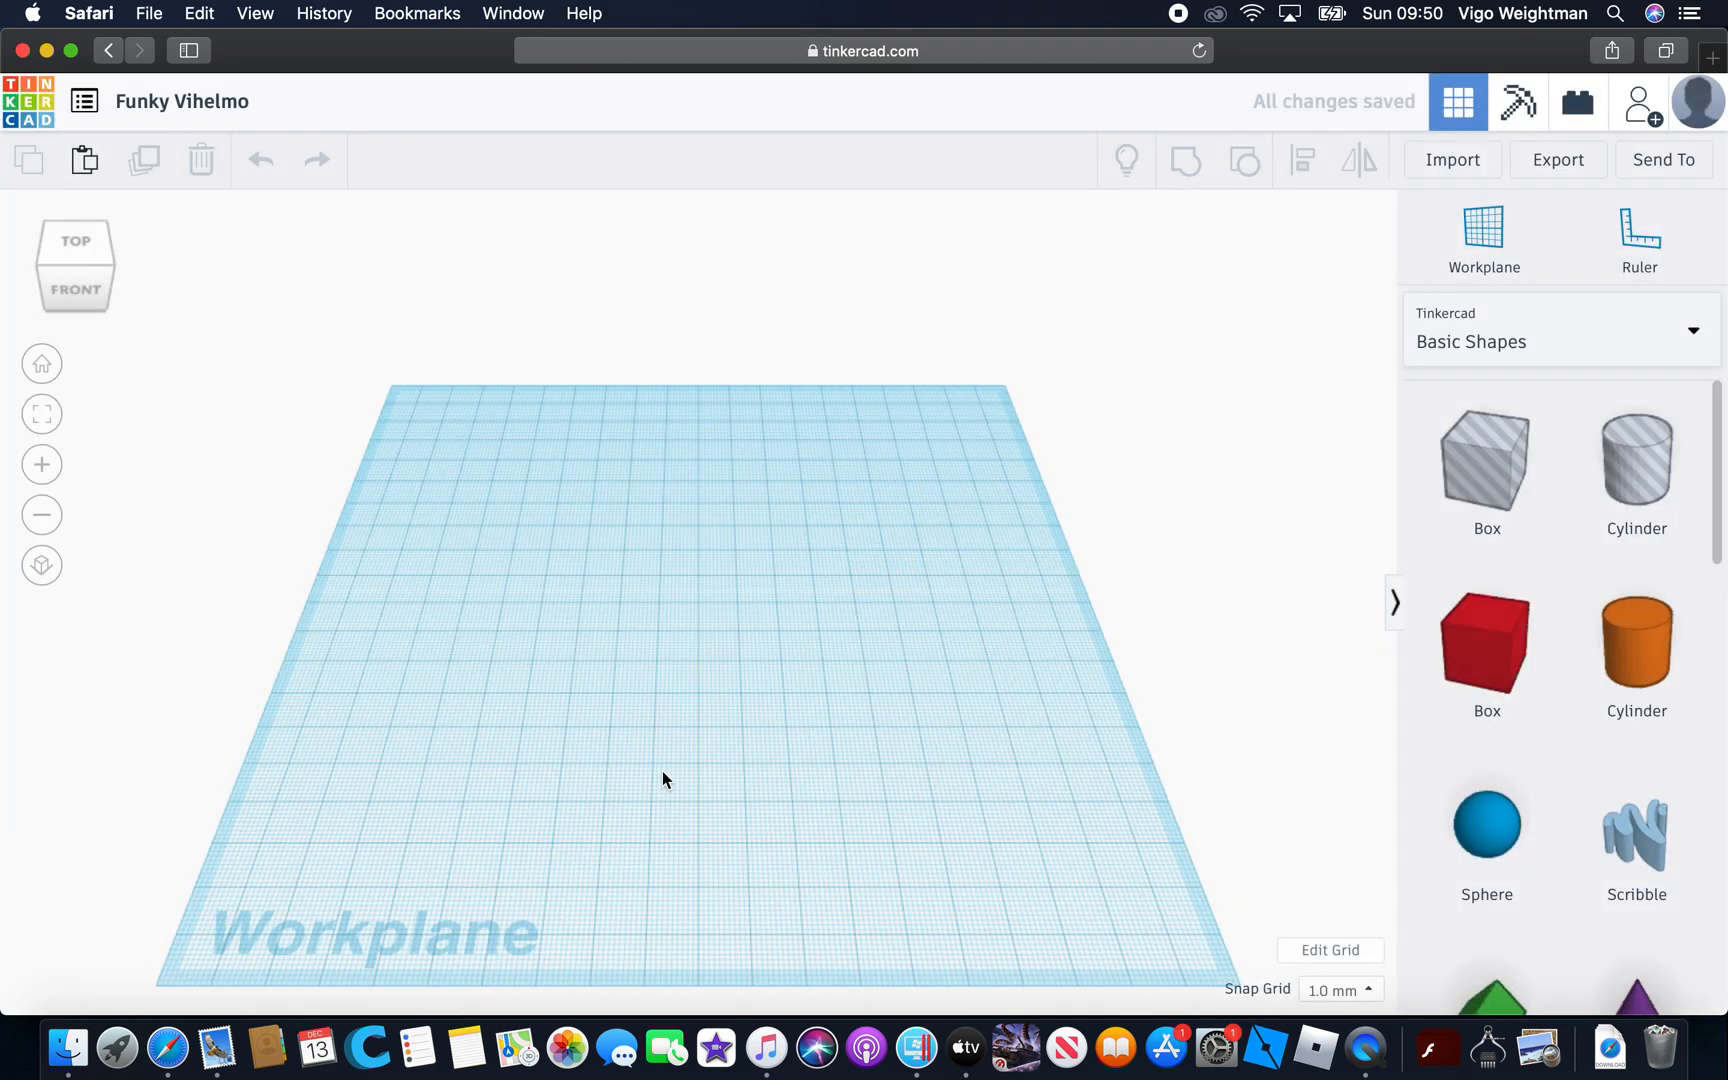
right_click_drag(662, 771, 817, 739)
scroll(817, 739, "up", 5)
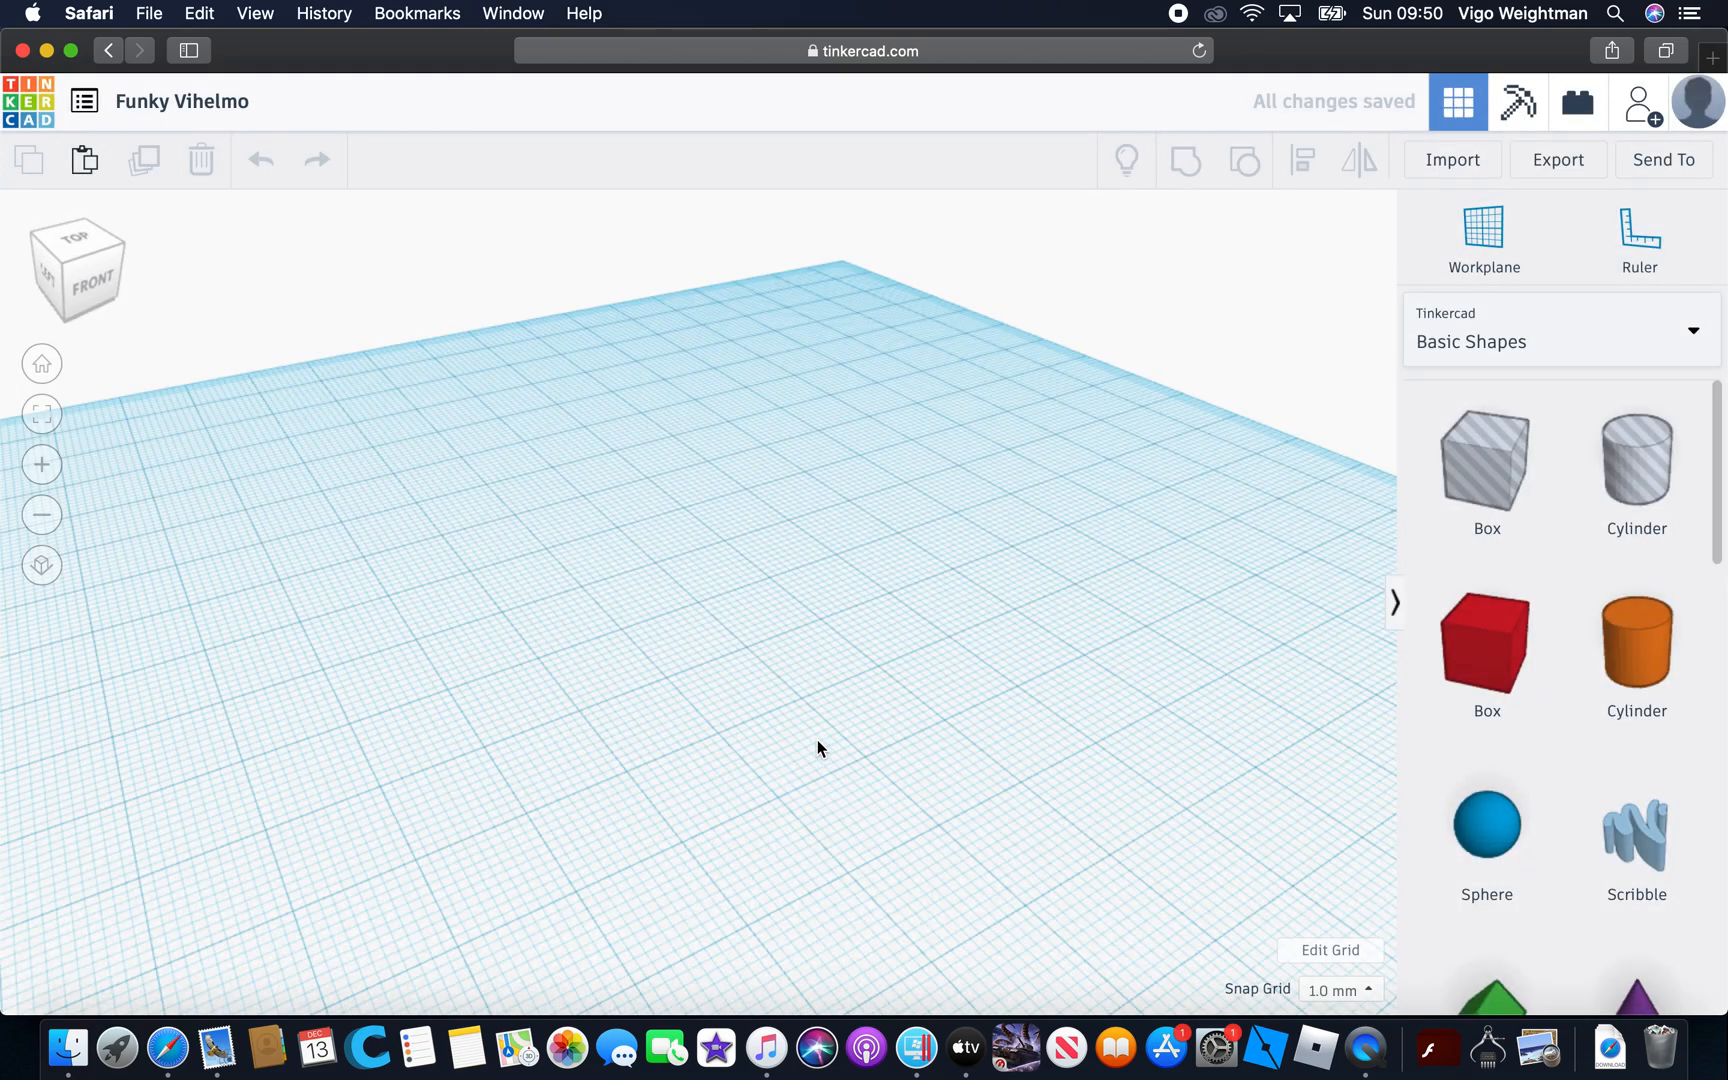
left_click_drag(1502, 672, 783, 664)
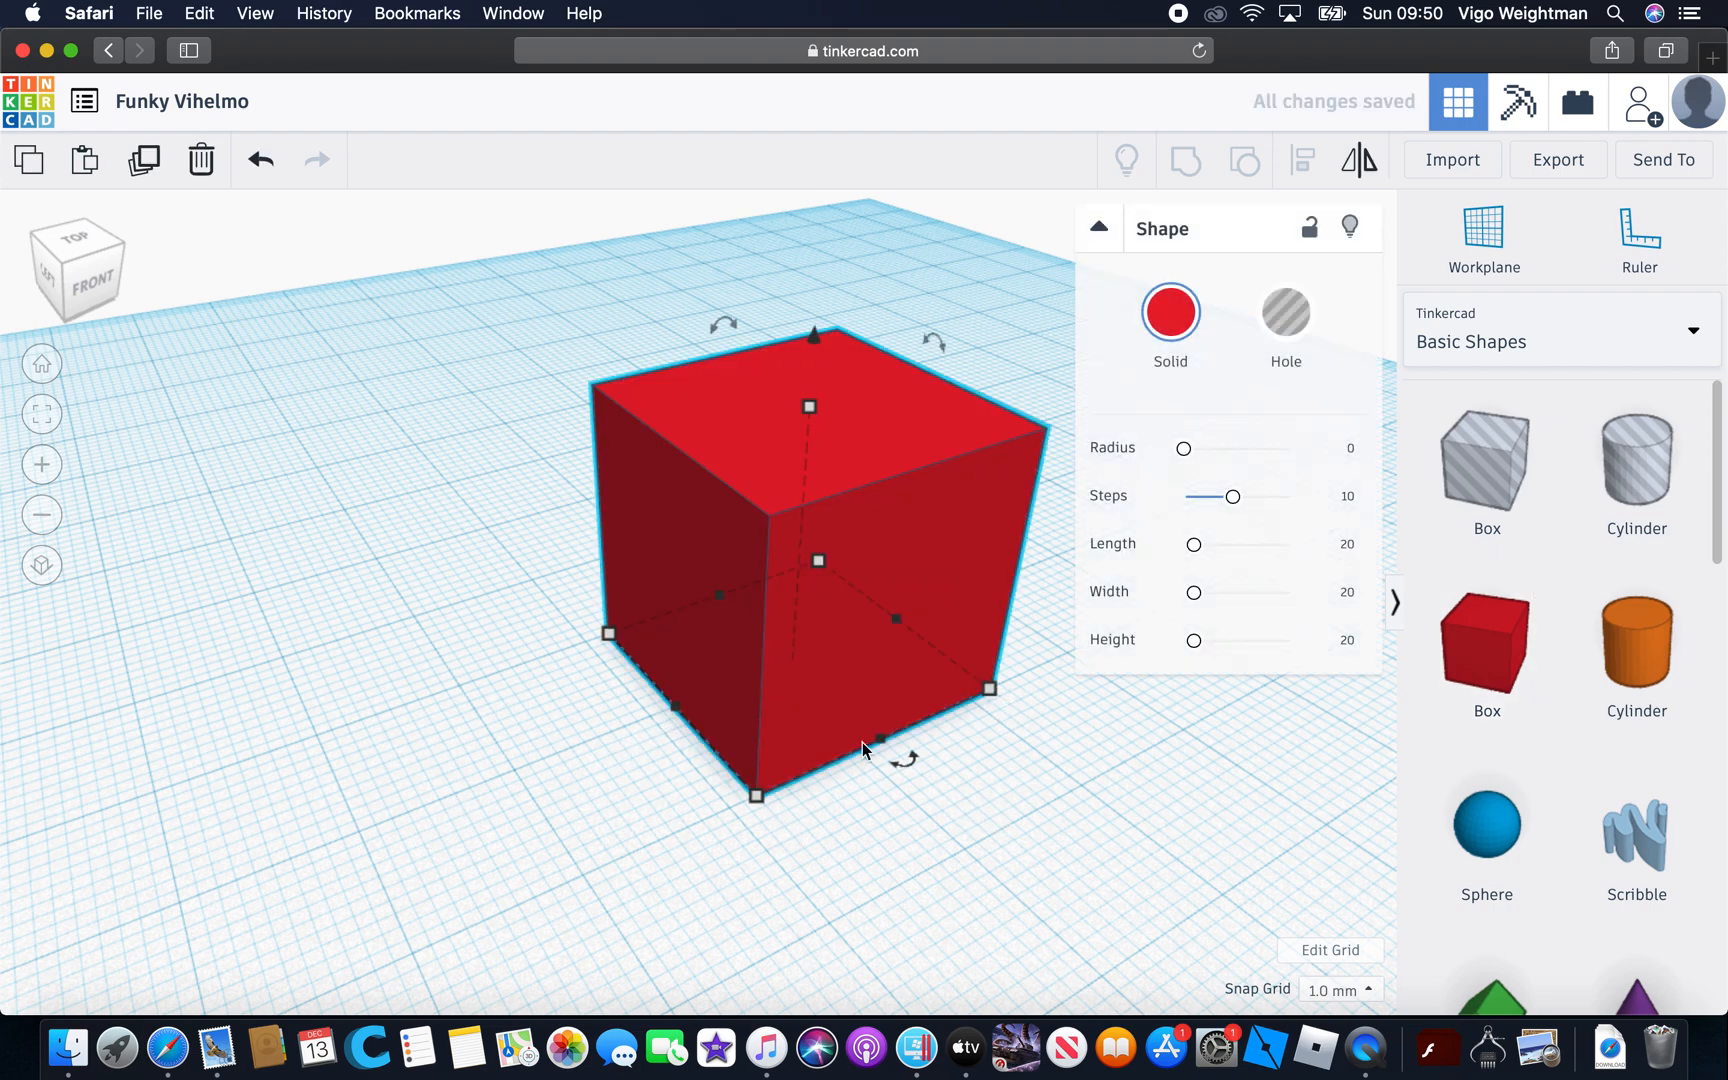
mouse_move(905, 766)
left_click_drag(905, 766, 986, 686)
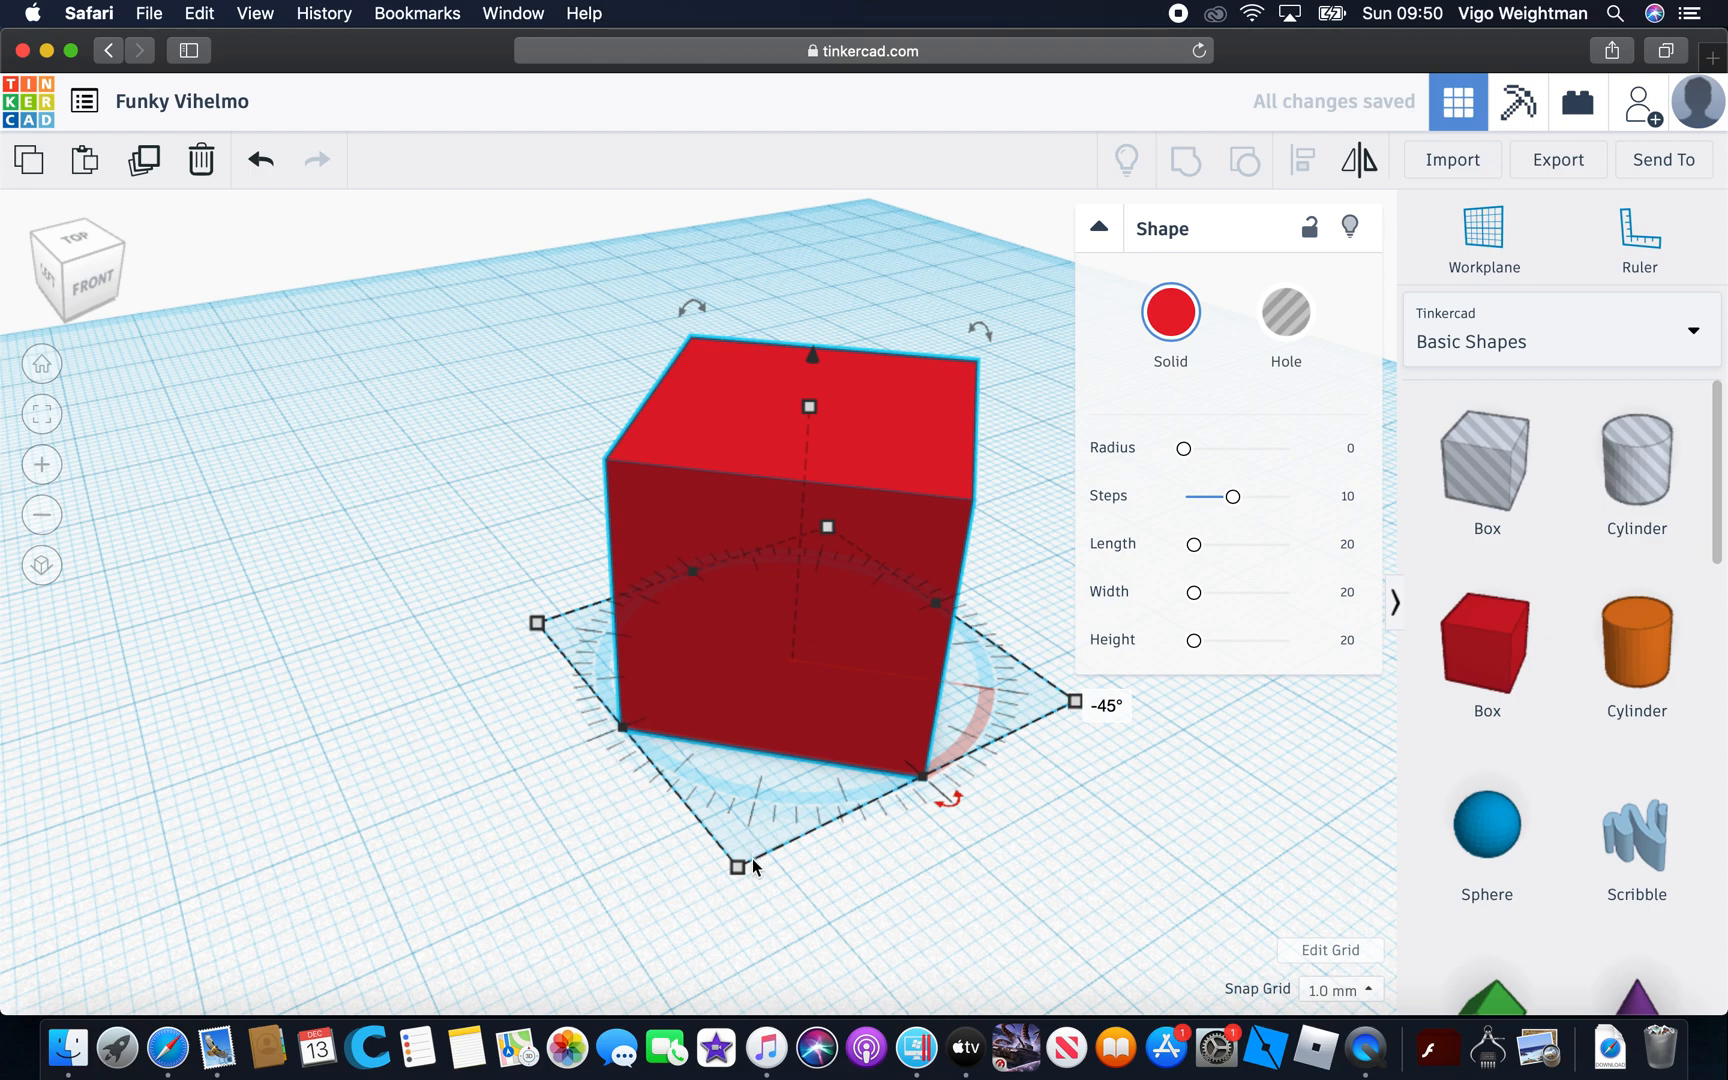
mouse_move(740, 867)
left_mouse_down()
mouse_move(726, 975)
mouse_move(760, 840)
mouse_move(744, 845)
left_mouse_up()
key("Delete")
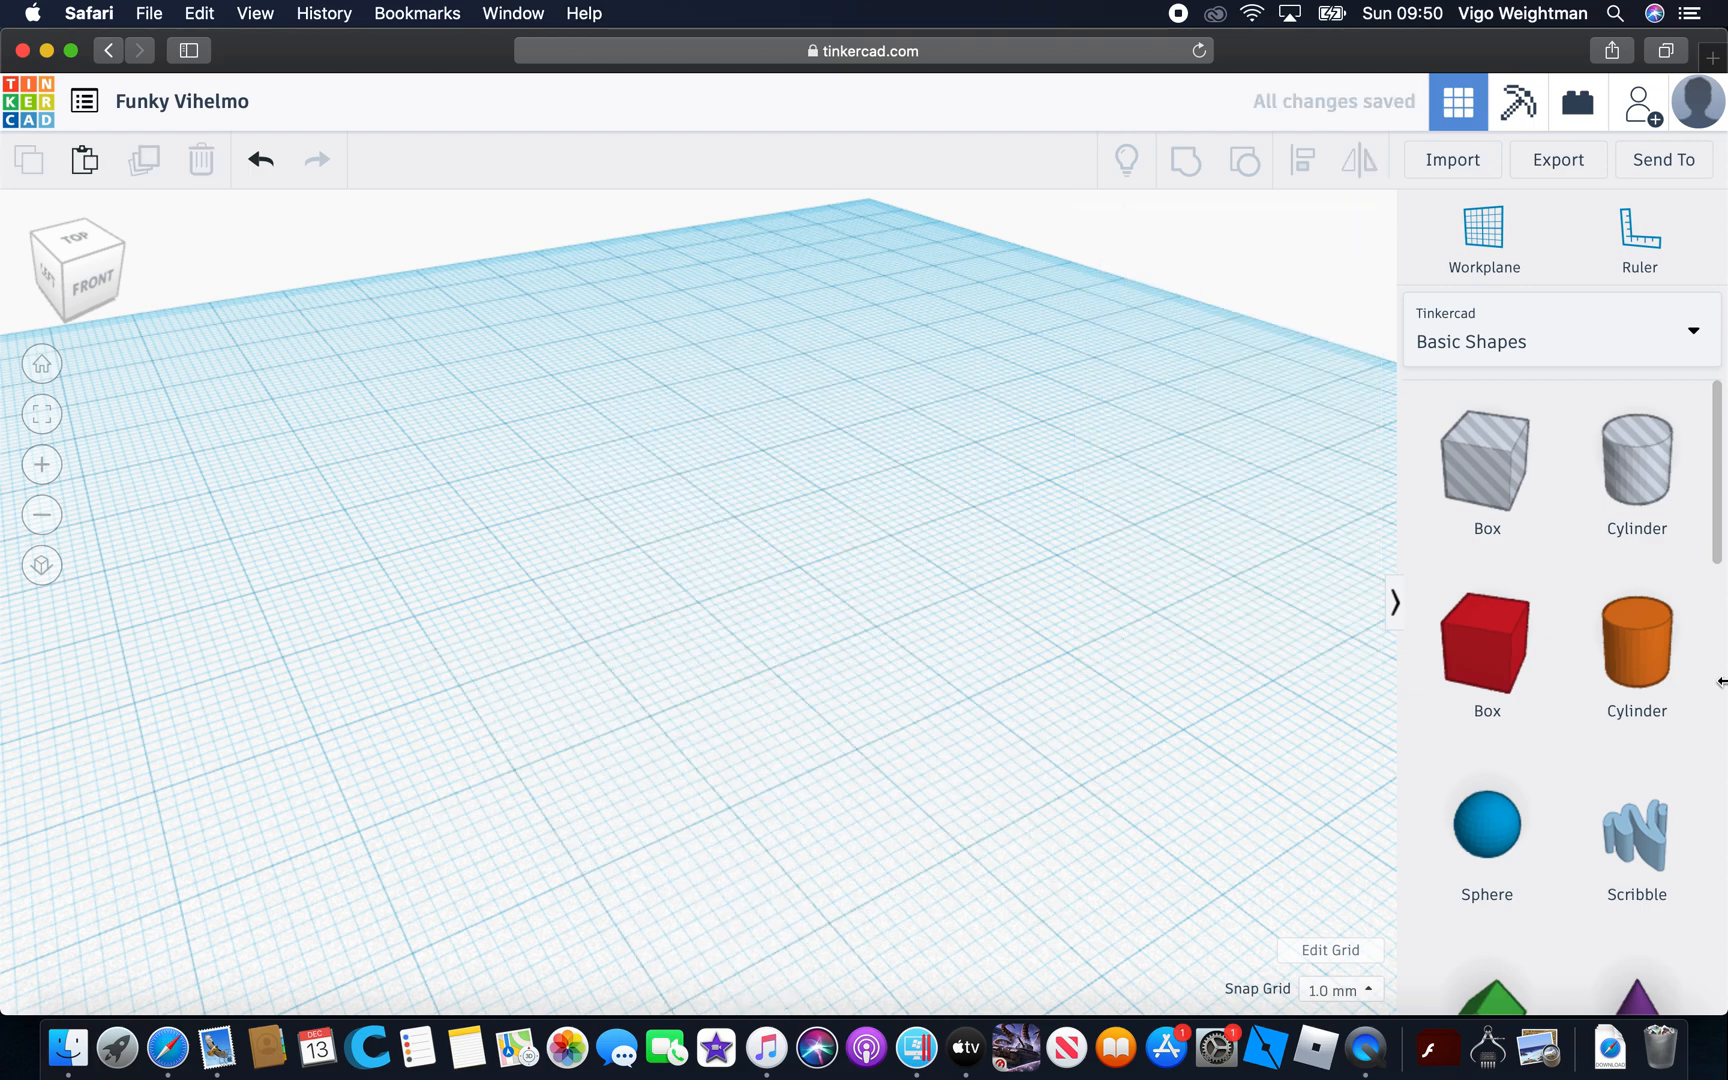
Place a red box in the middle of the workplane and rotate it diagonally to the grid
left_click_drag(1462, 662, 786, 650)
left_click_drag(849, 718, 919, 651)
left_click(994, 761)
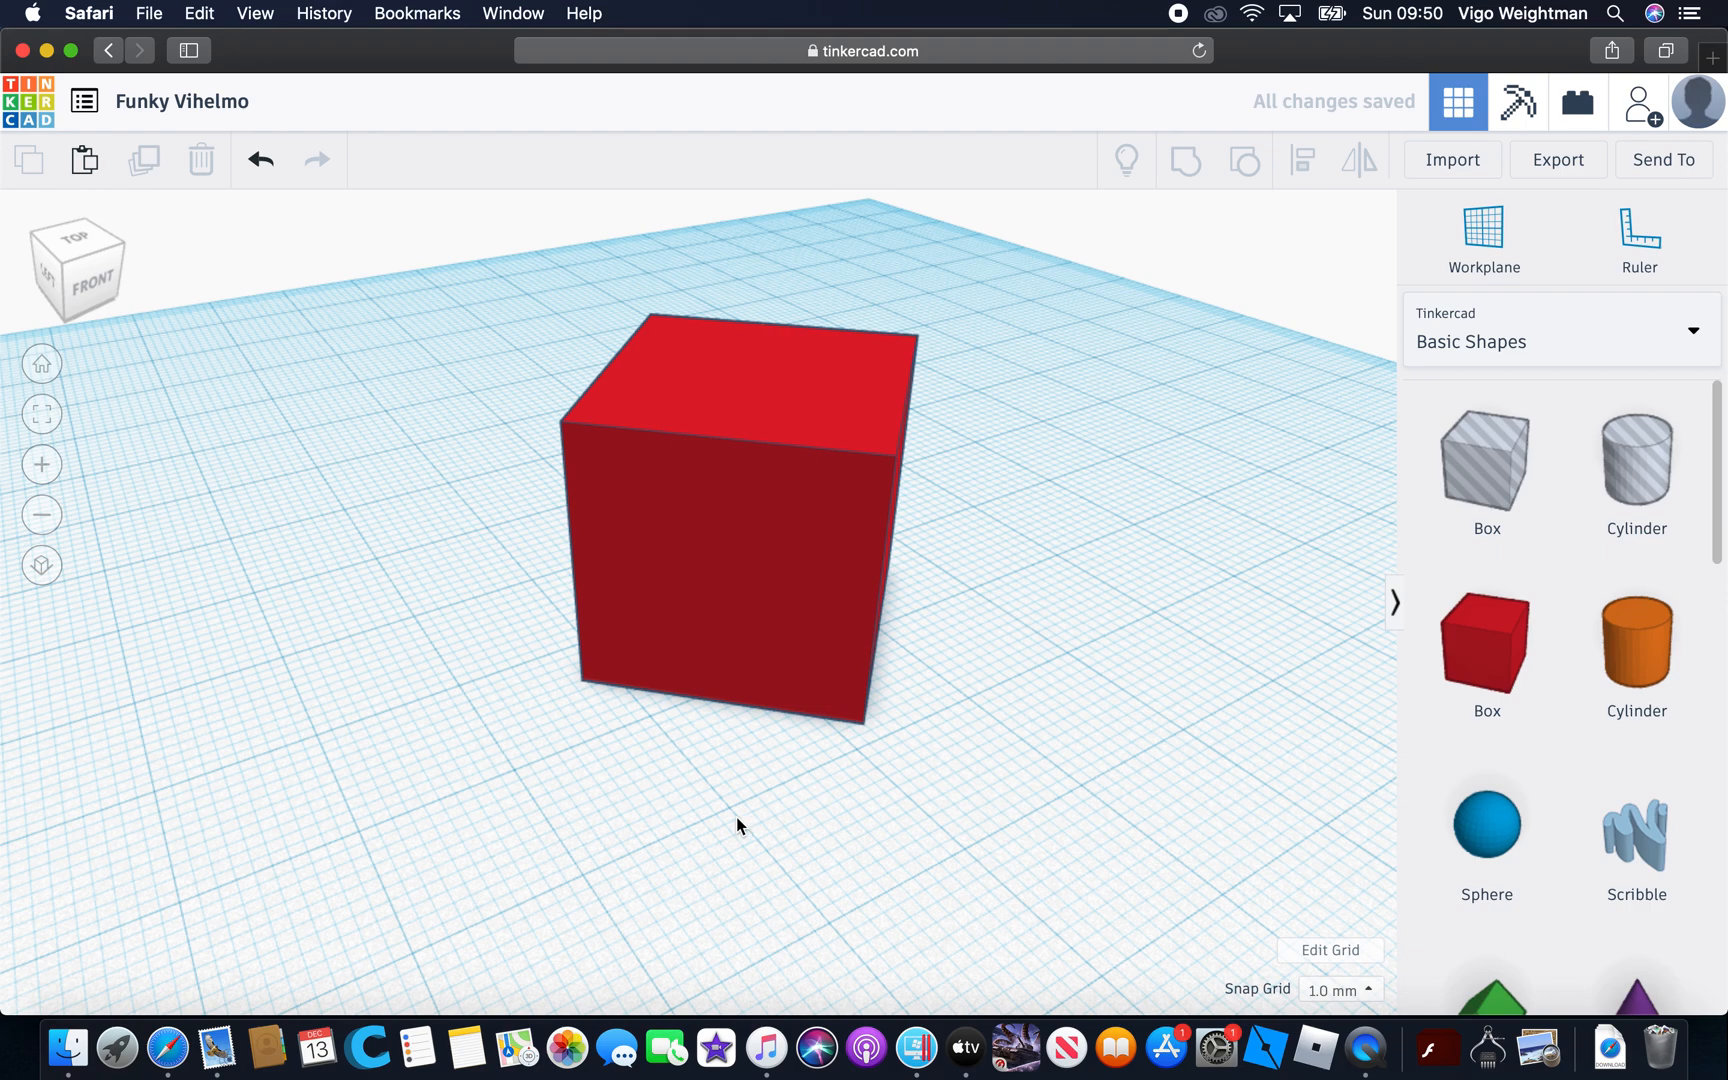
Resize the rotated box's footprint, bringing its width to about 26.14 mm
left_click(761, 595)
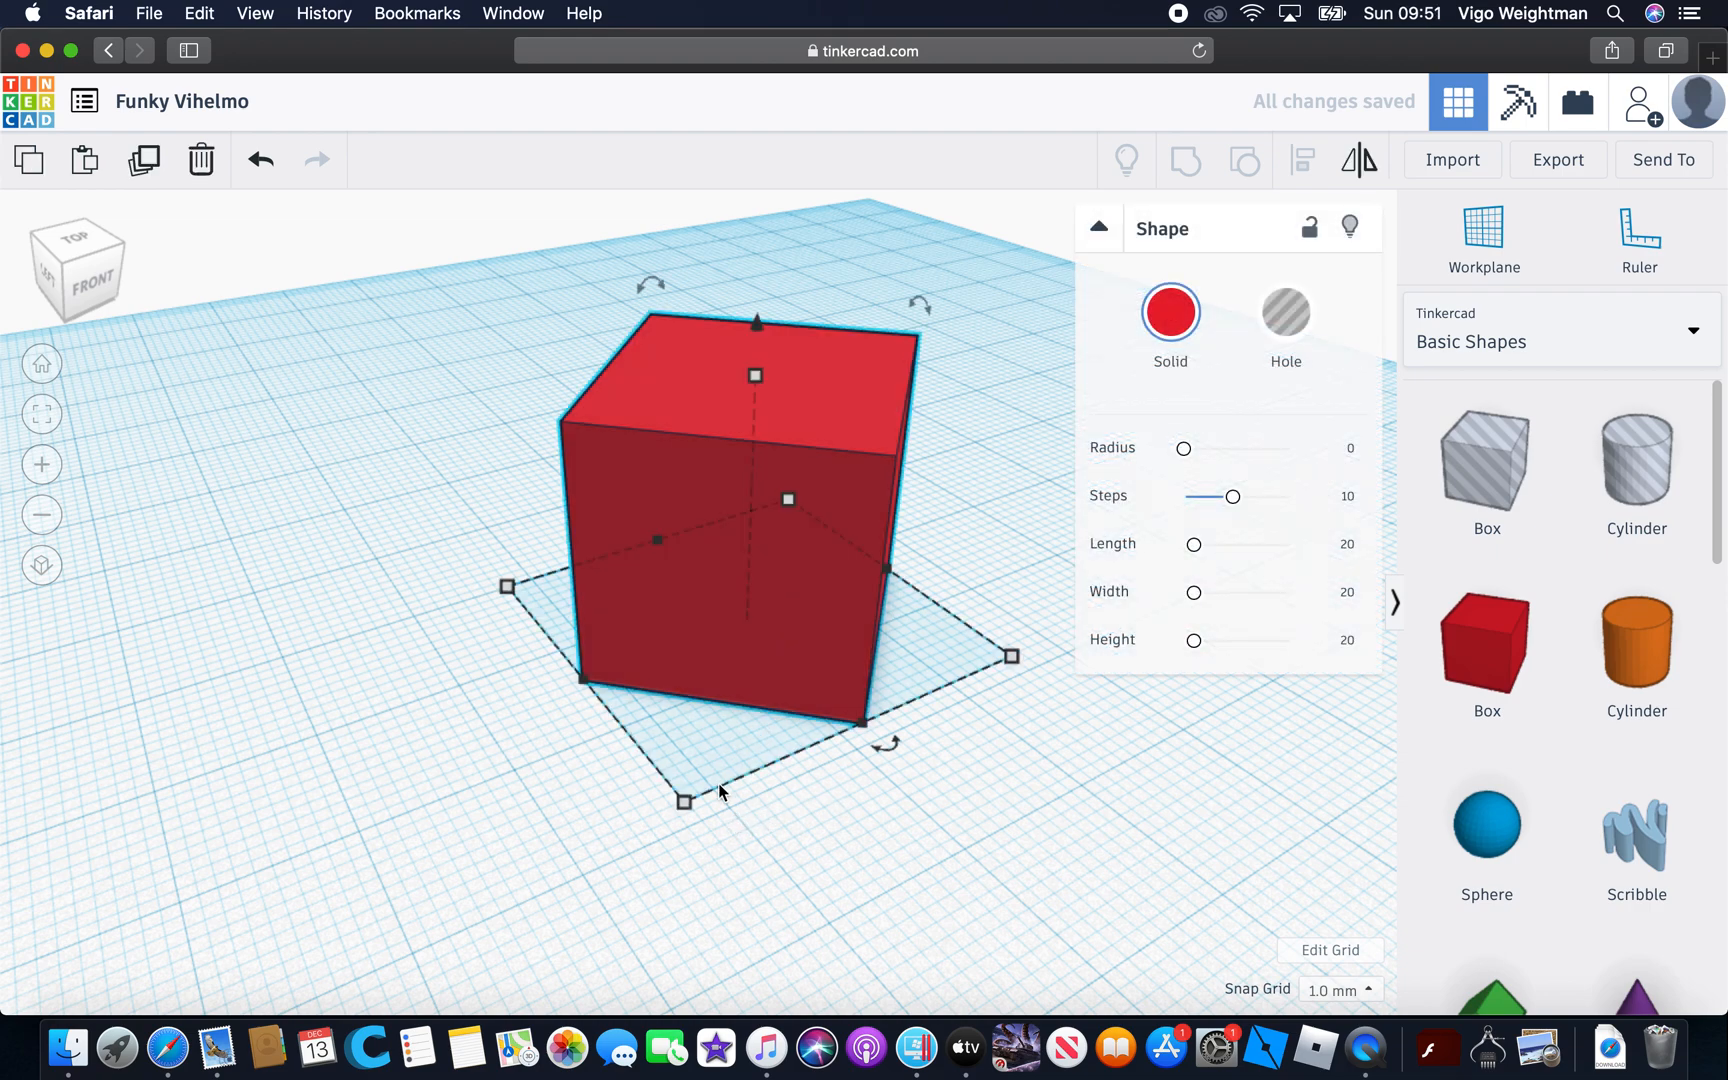
left_click_drag(578, 684, 470, 616)
left_click_drag(640, 821, 673, 776)
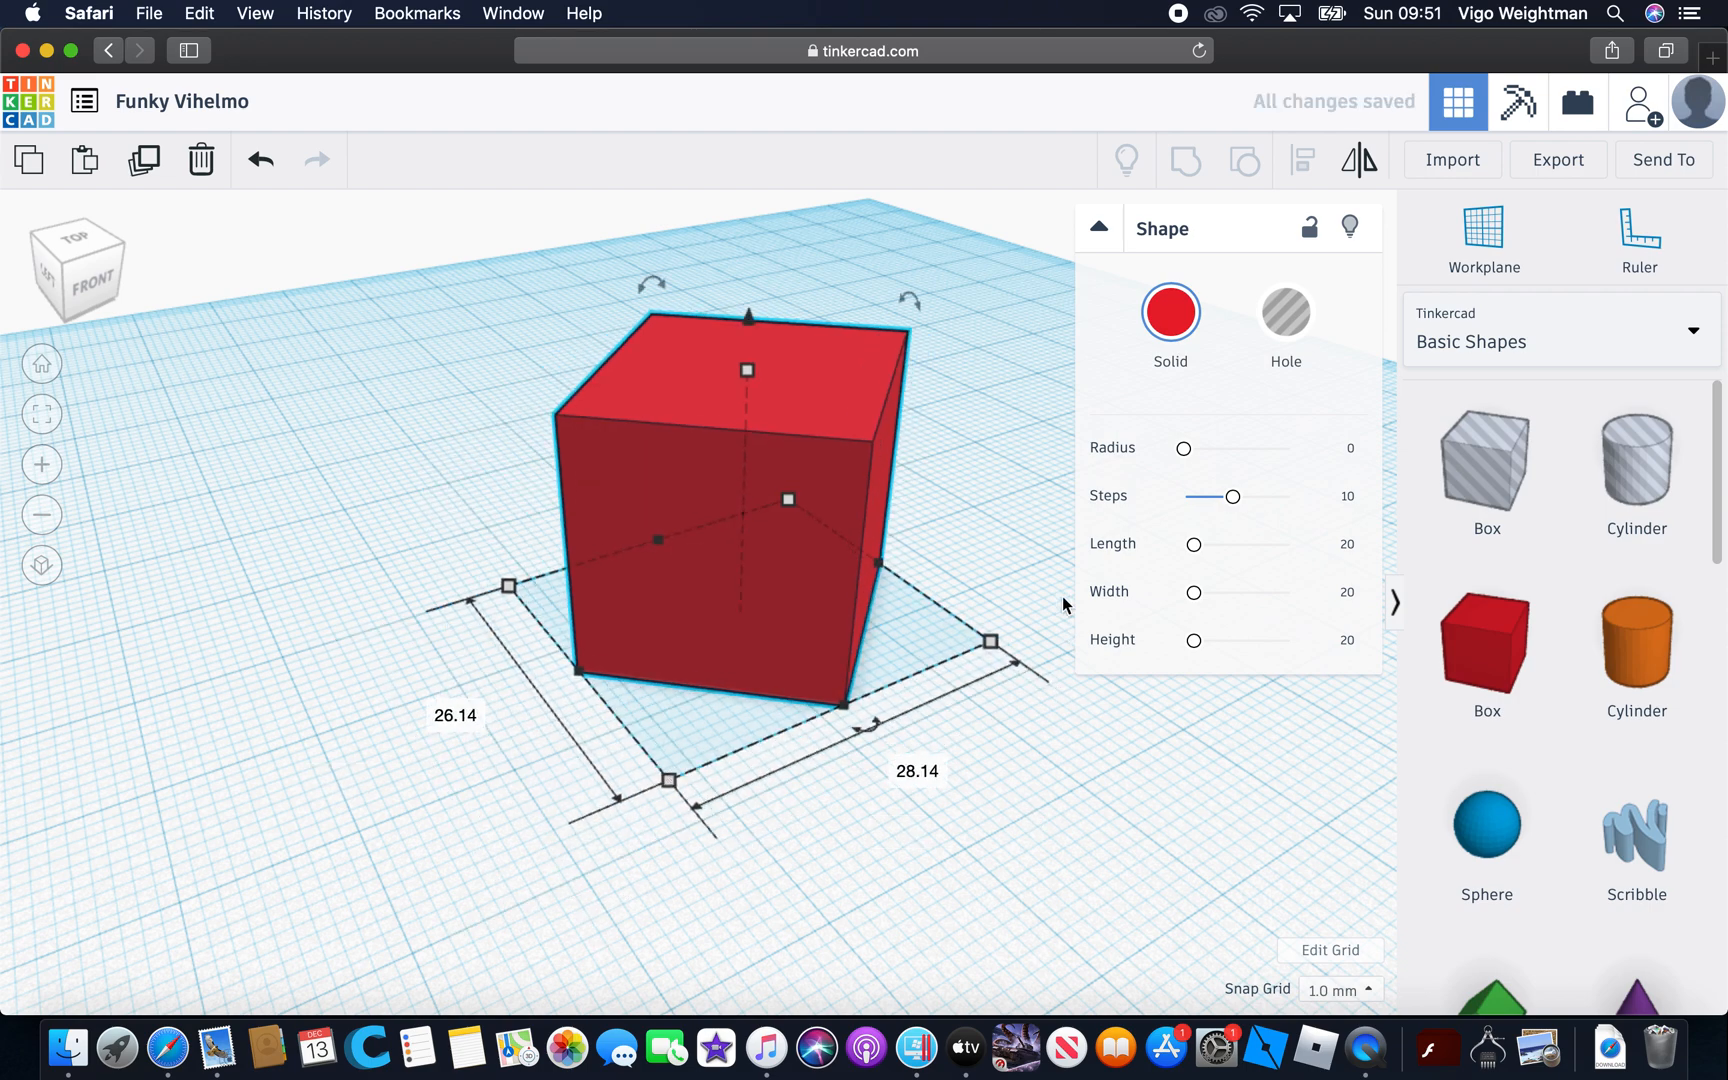
left_click_drag(583, 670, 660, 726)
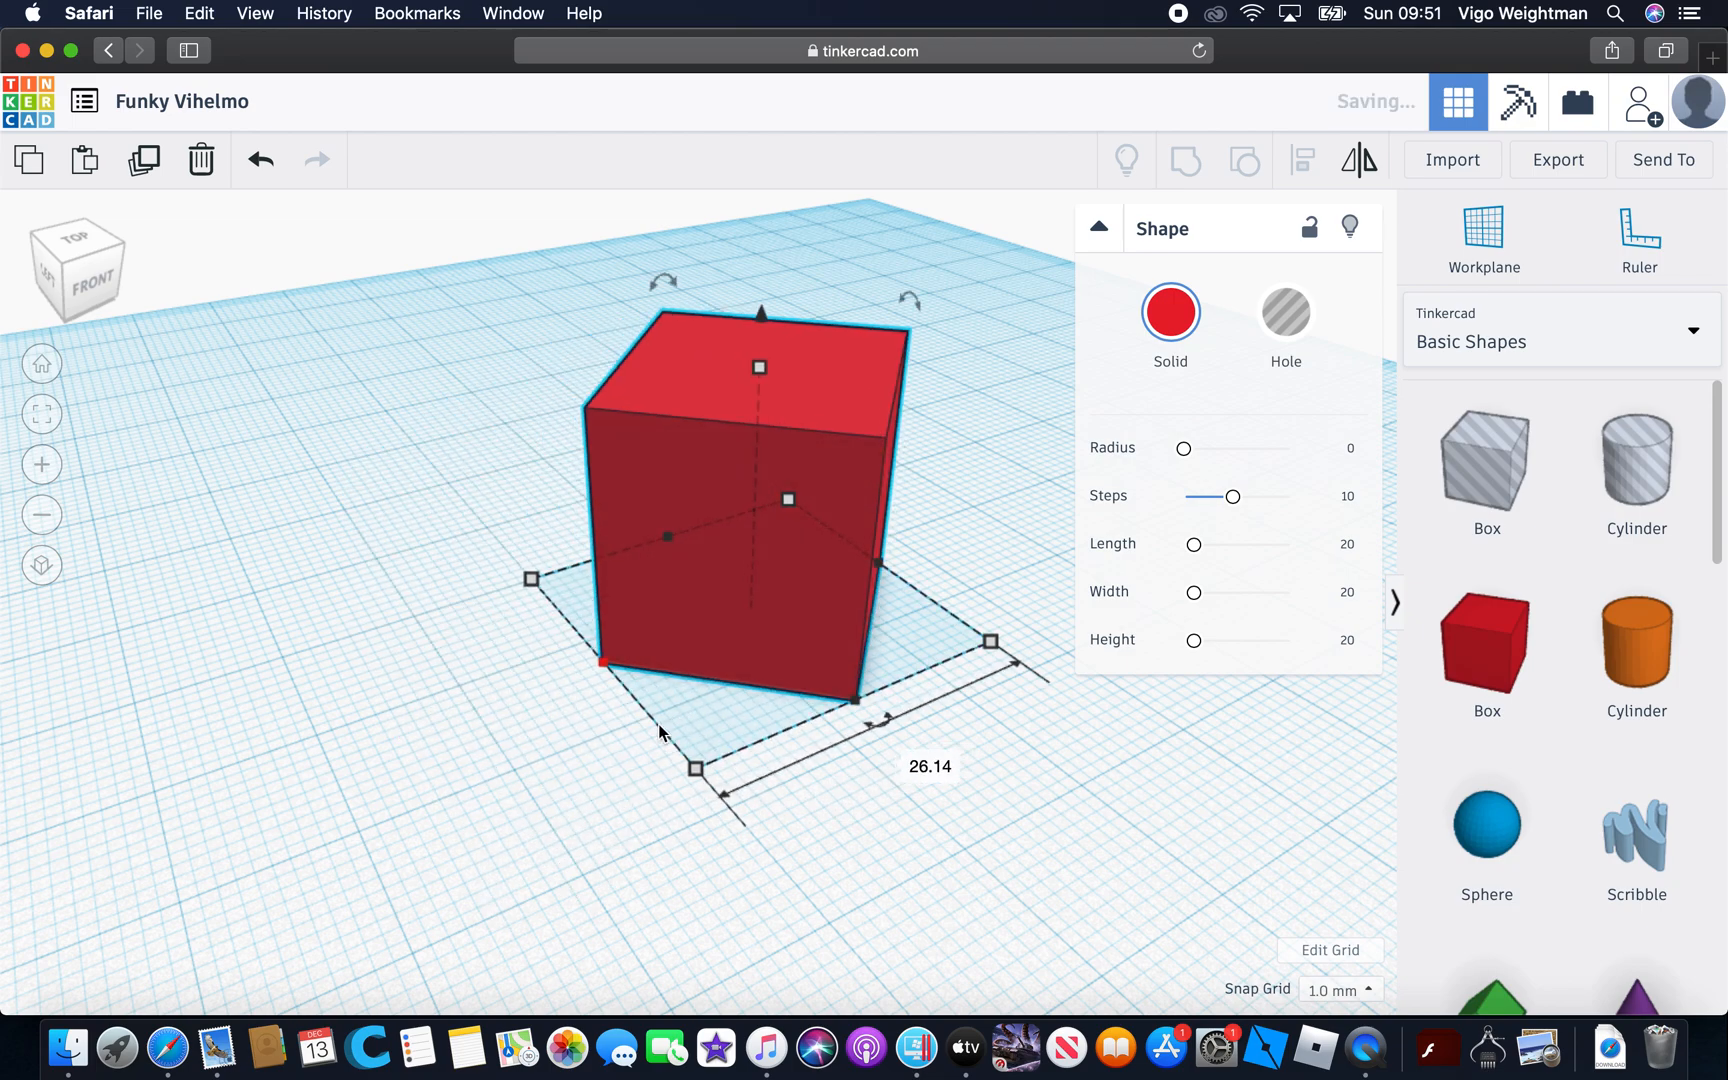
Rotate the box about its vertical axis in 22.5° increments until it is square to the grid
right_click_drag(950, 838, 824, 837)
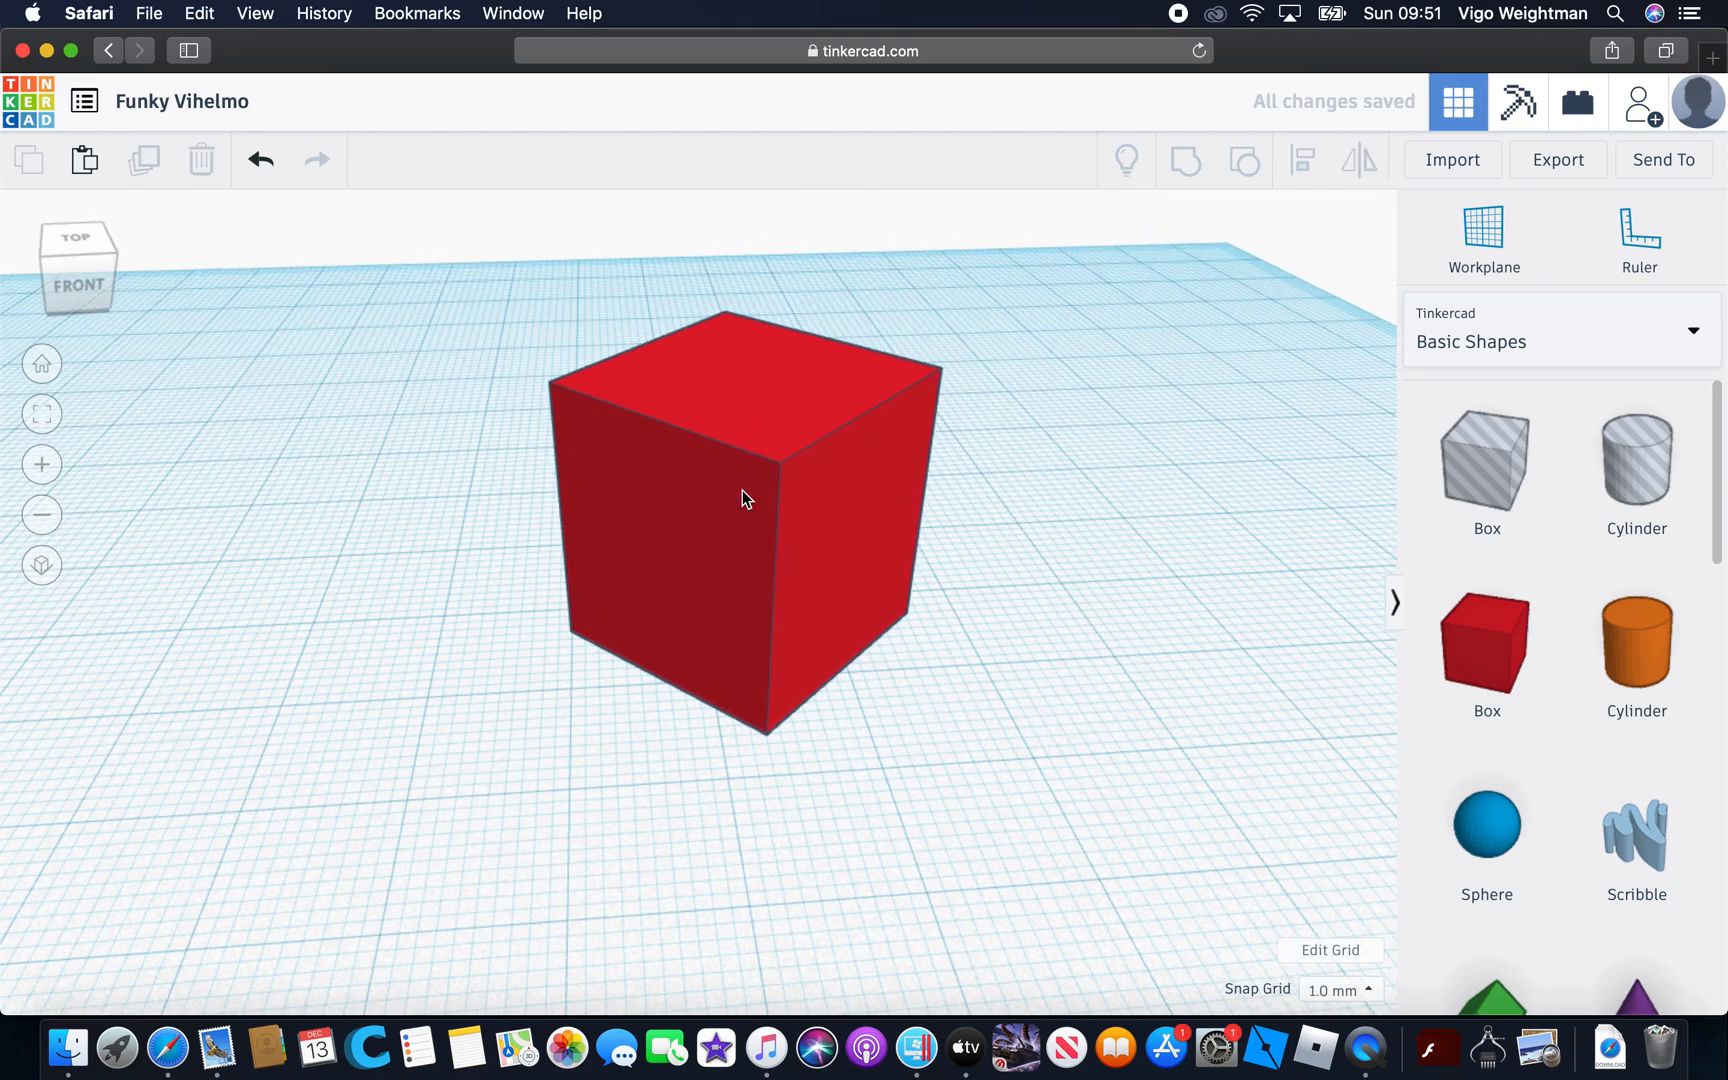
left_click(744, 497)
mouse_move(782, 762)
left_click_drag(778, 760, 613, 729)
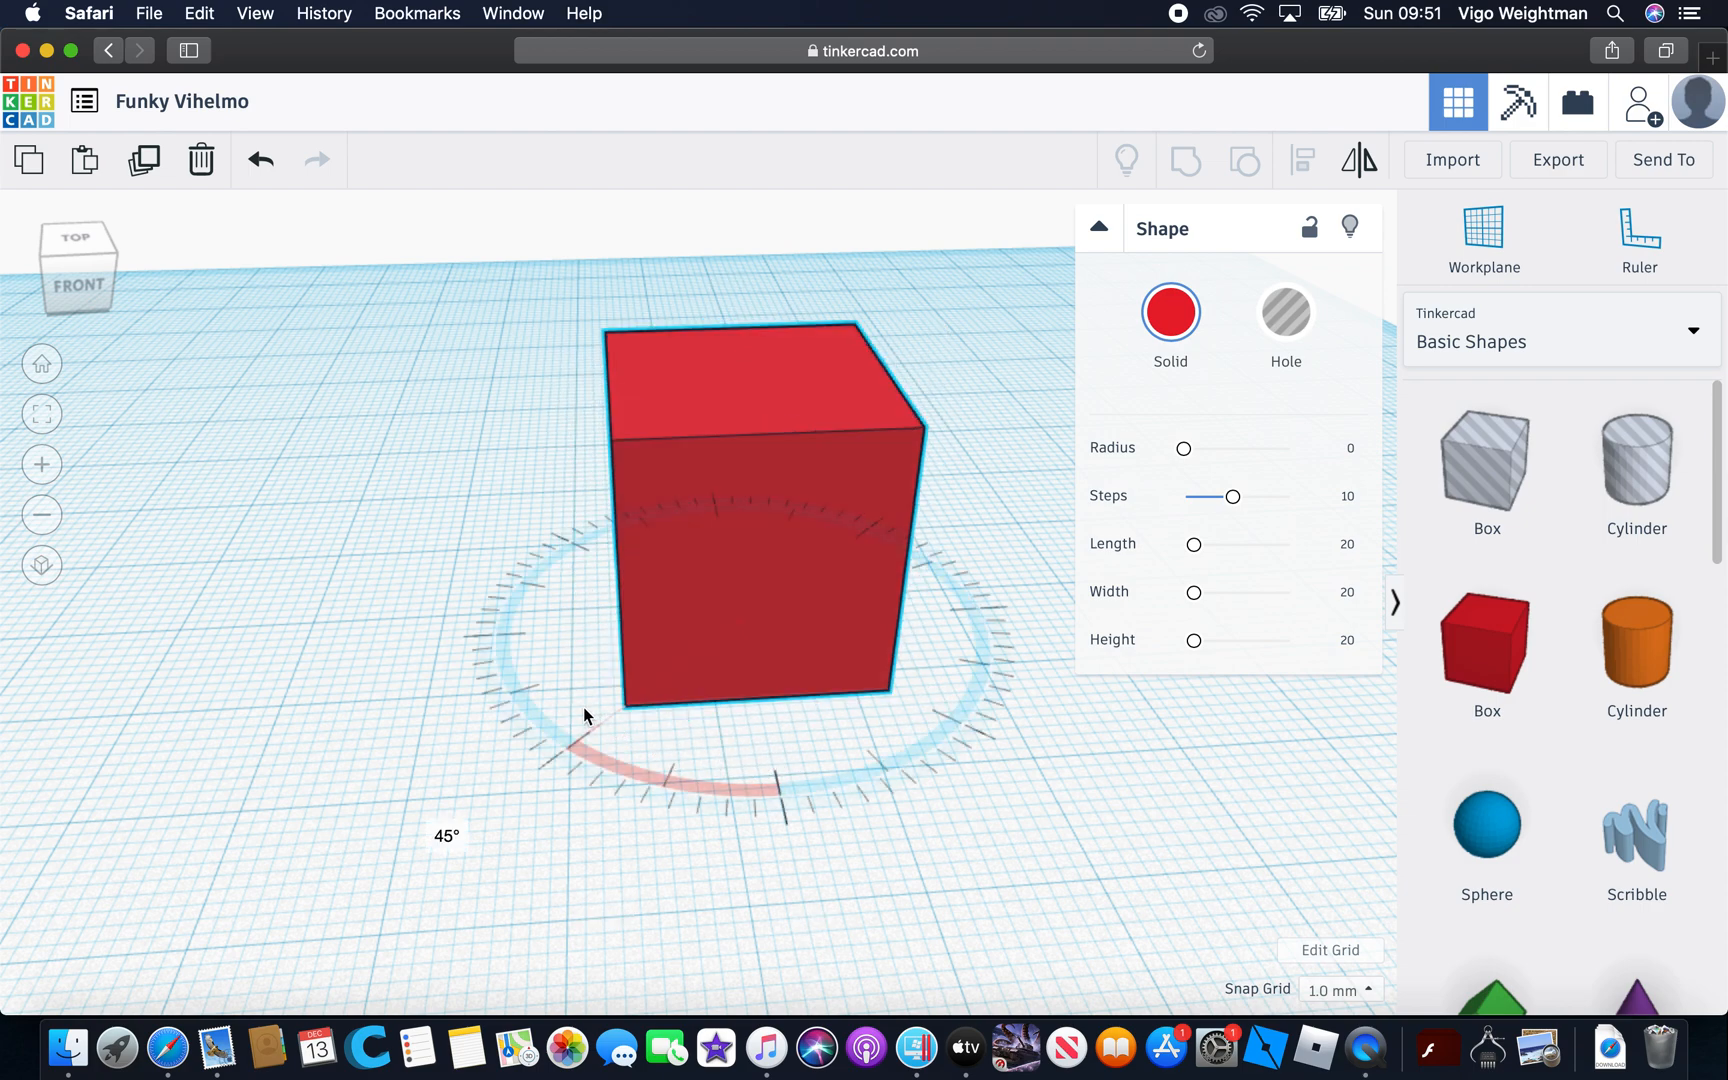
left_click_drag(578, 713, 573, 707)
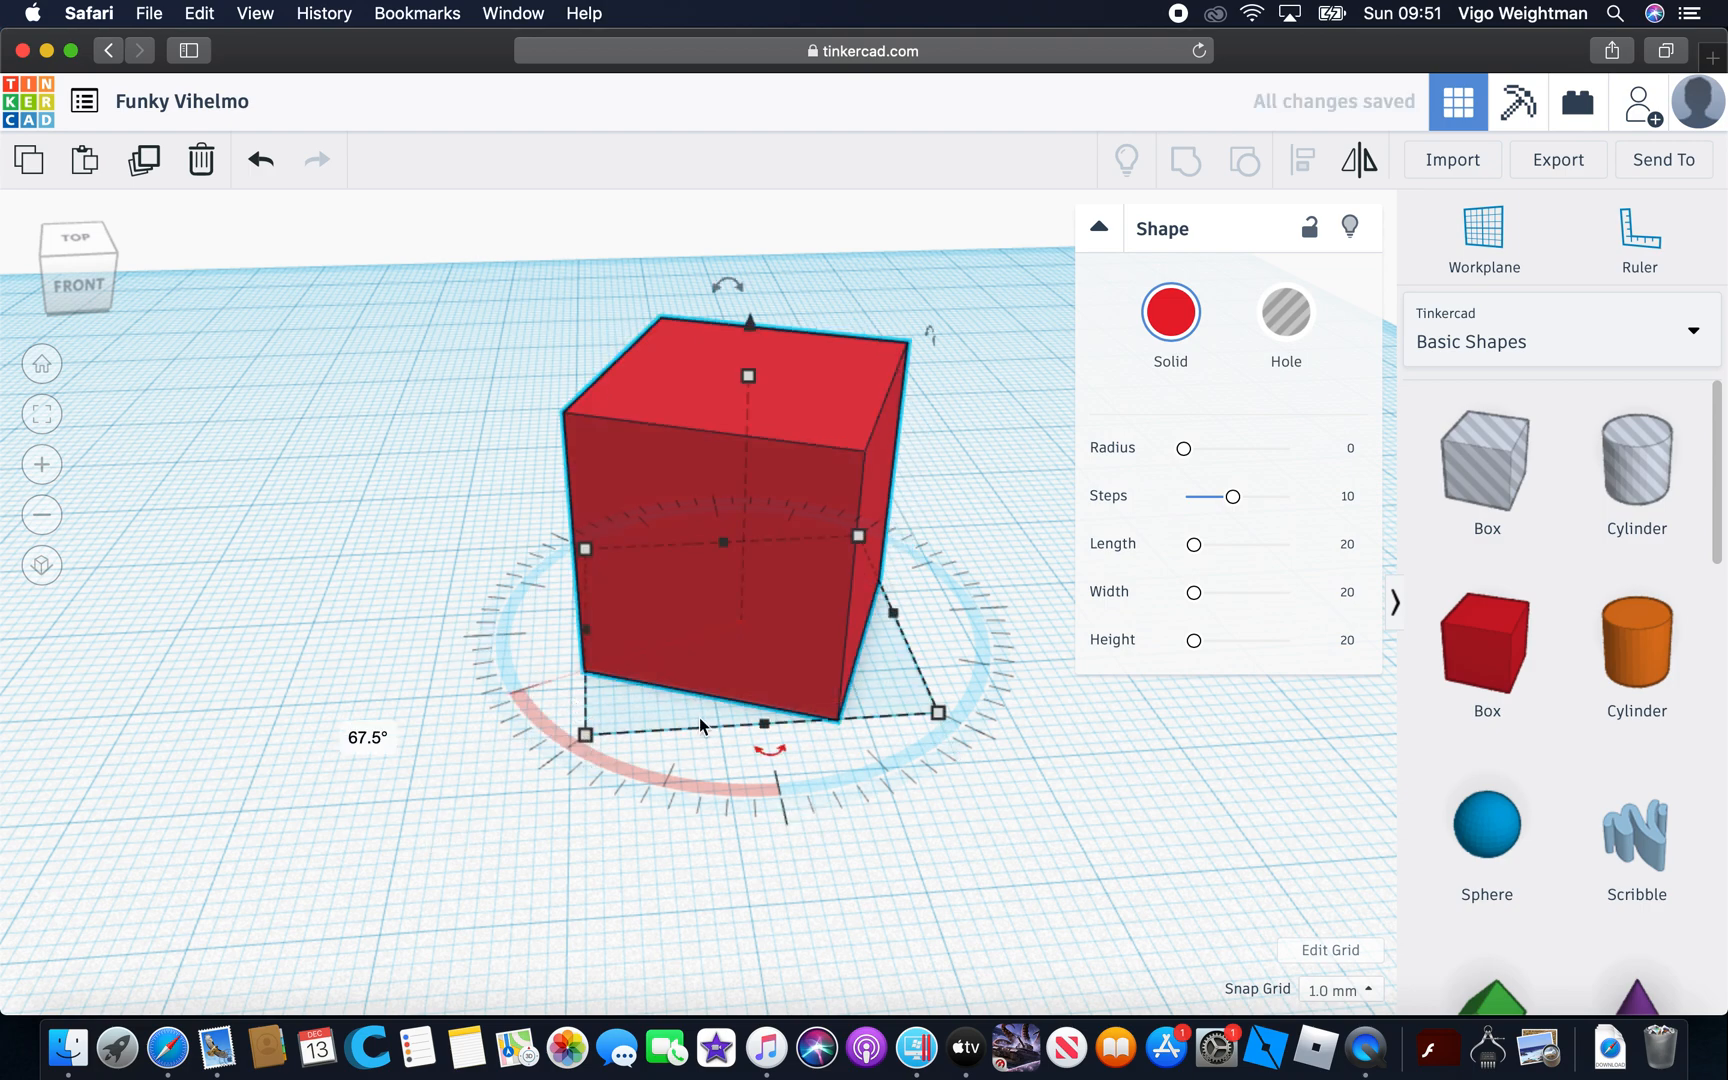
left_click_drag(768, 729, 826, 752)
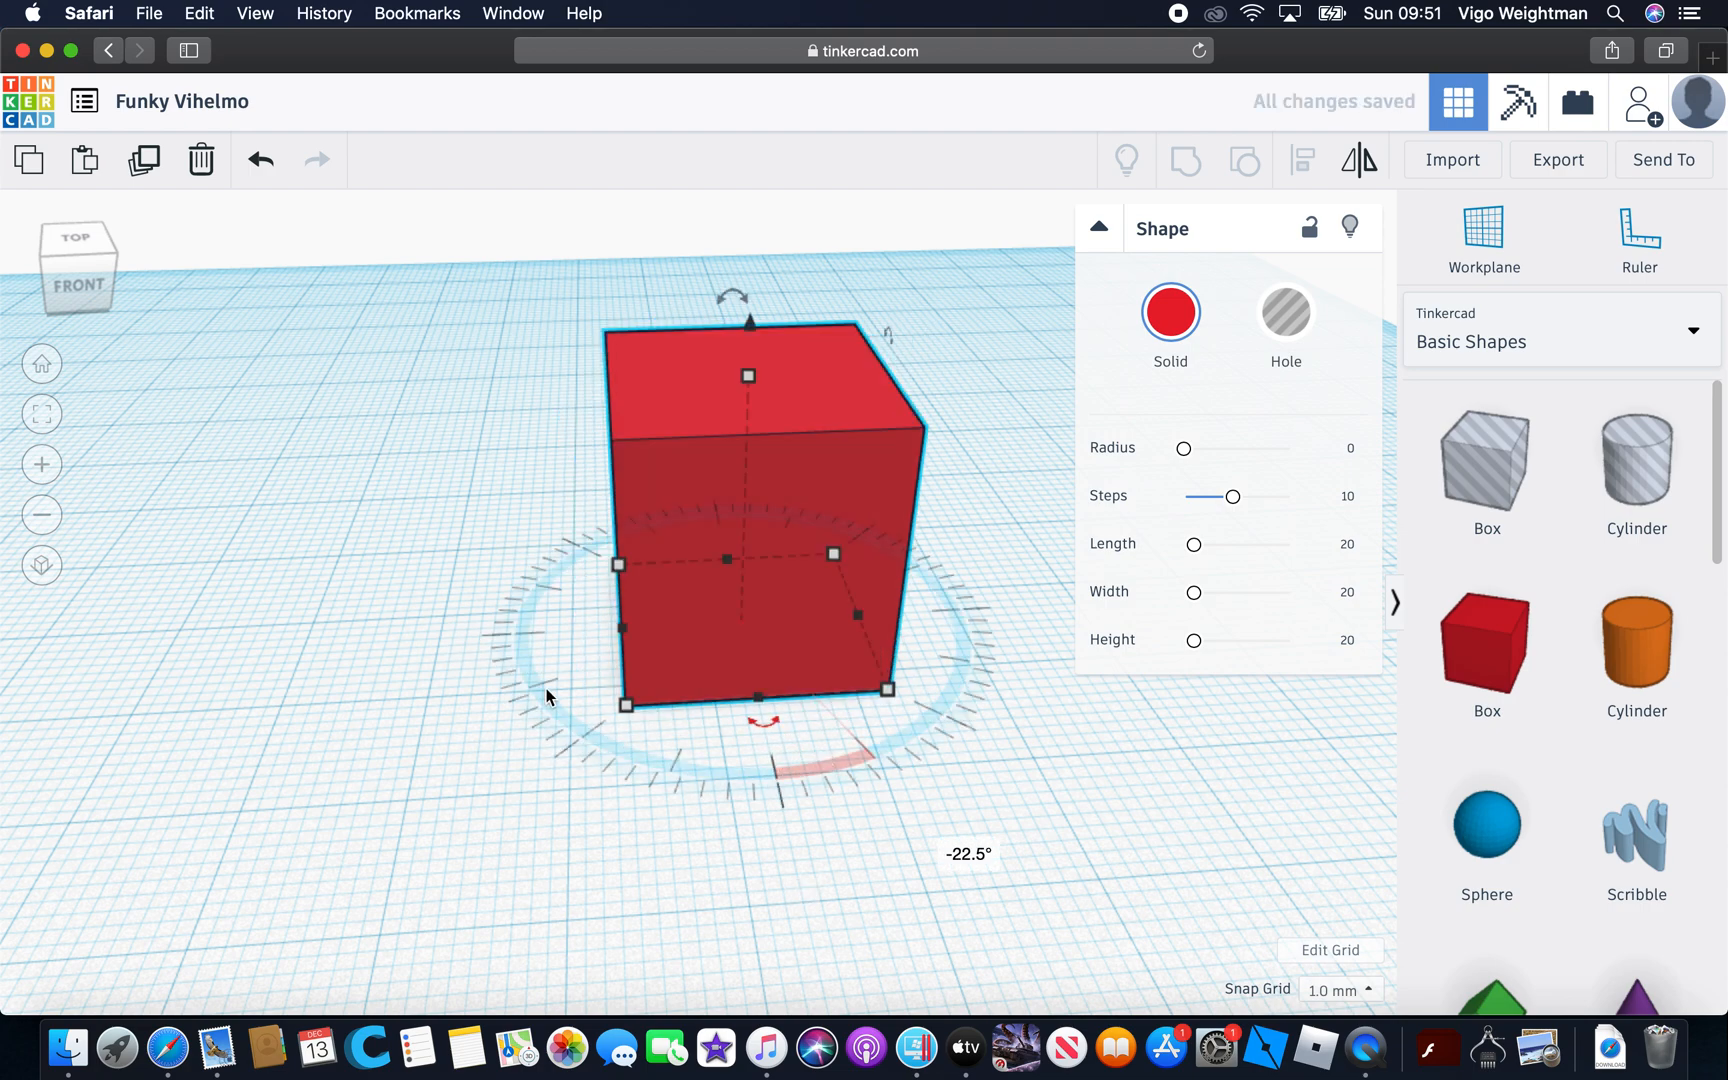
Stretch the box sideways into a long block and rotate it -45° about its vertical axis
left_click_drag(621, 634, 239, 660)
left_click_drag(560, 737, 654, 758)
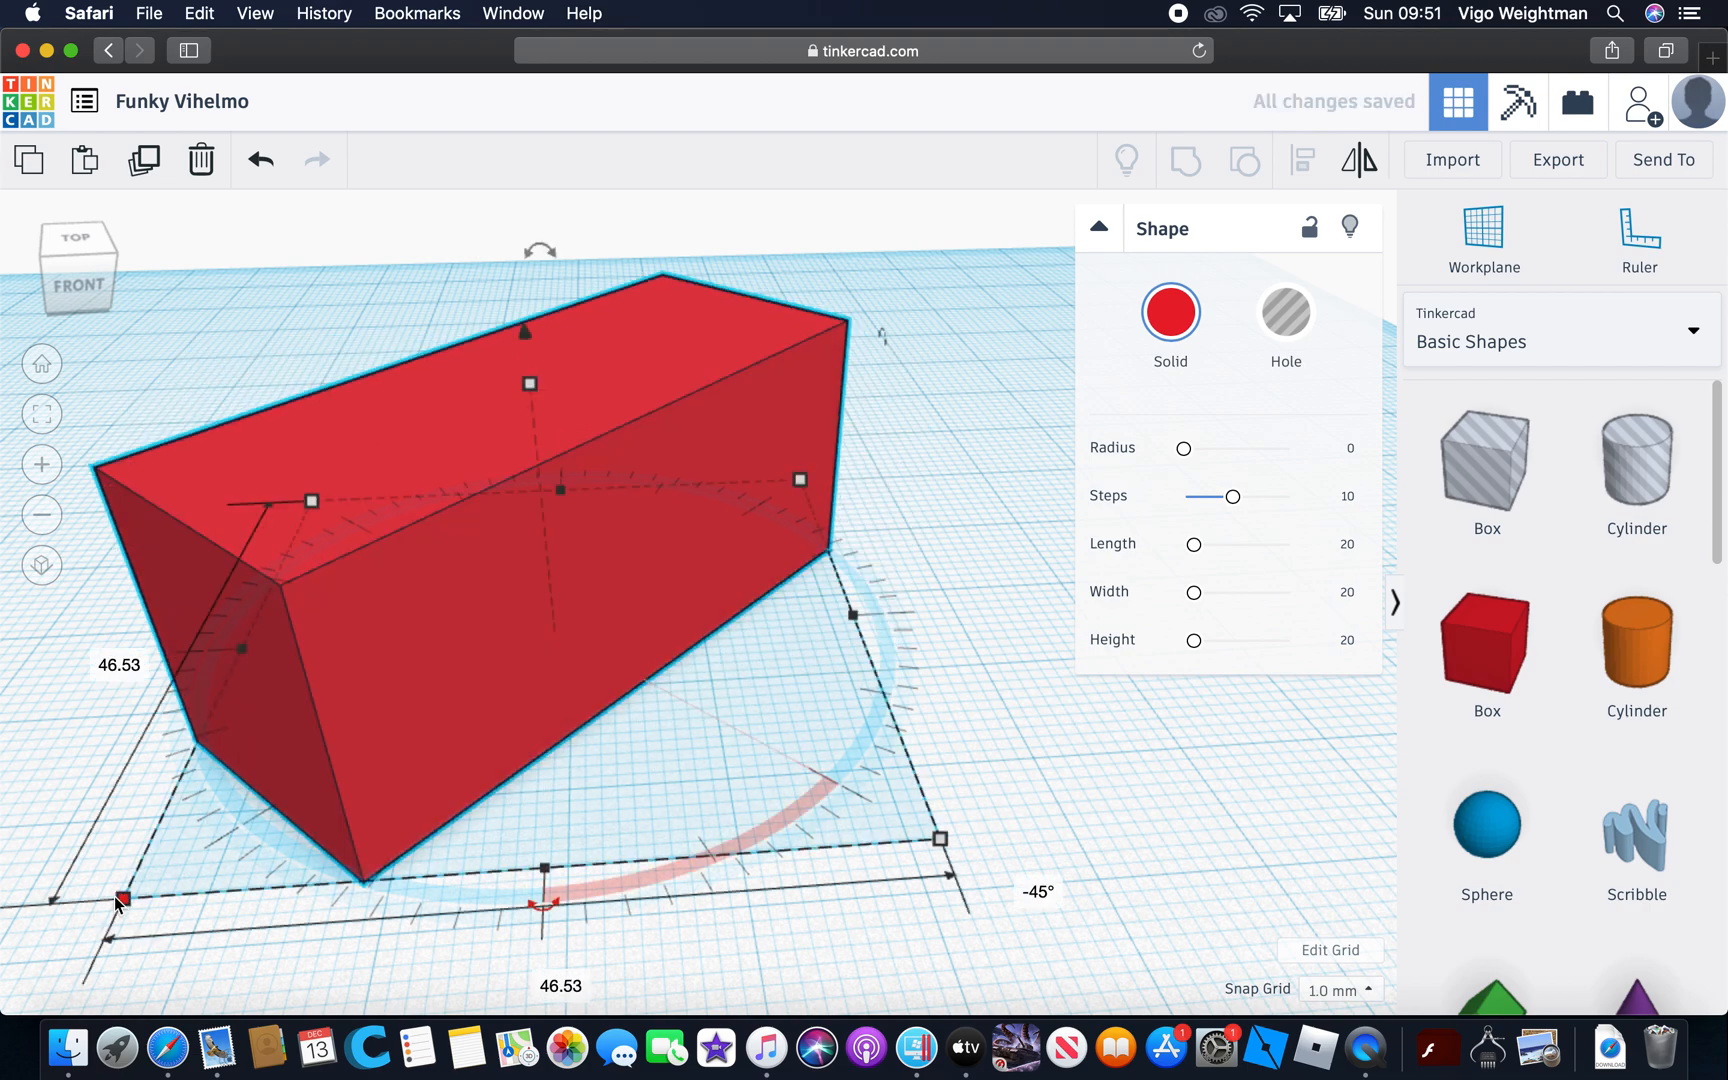
Resize the rotated block by its front corner to a footprint of about 39.92 by 38.33 mm
scroll(1030, 765, "down", 10)
scroll(586, 772, "up", 6)
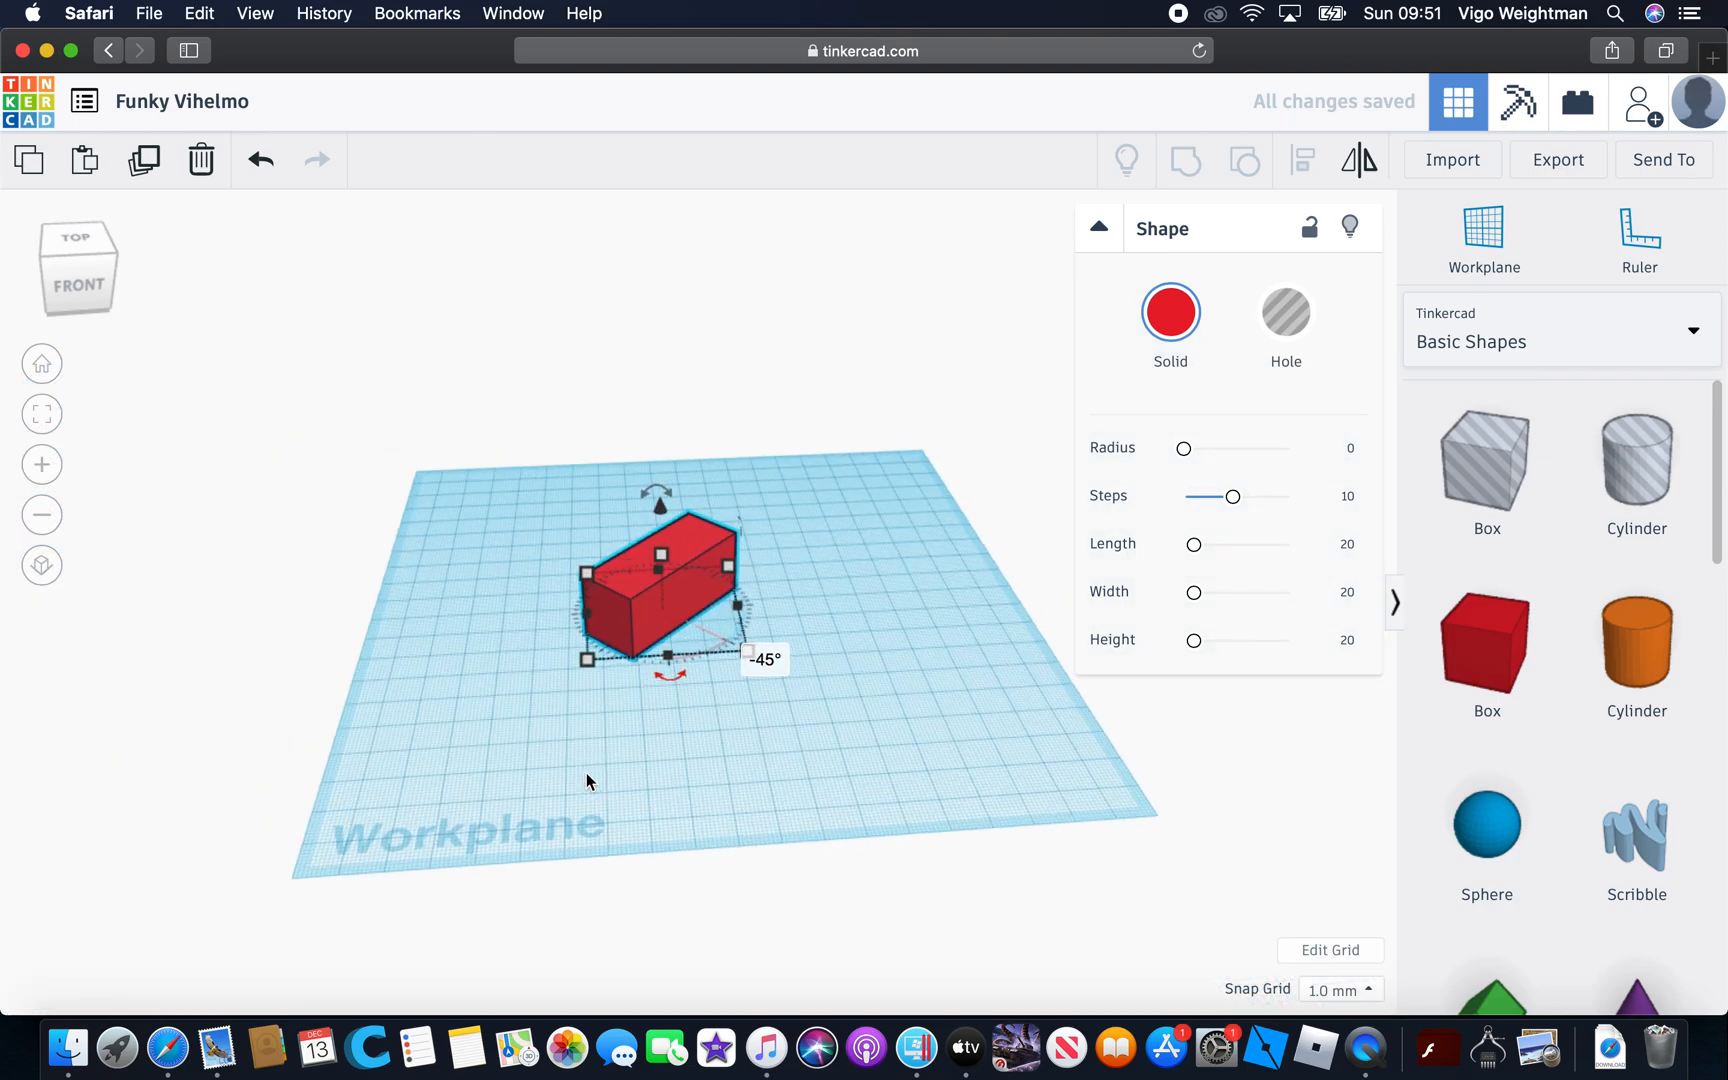
scroll(586, 772, "down", 5)
scroll(603, 747, "up", 1)
scroll(603, 747, "down", 5)
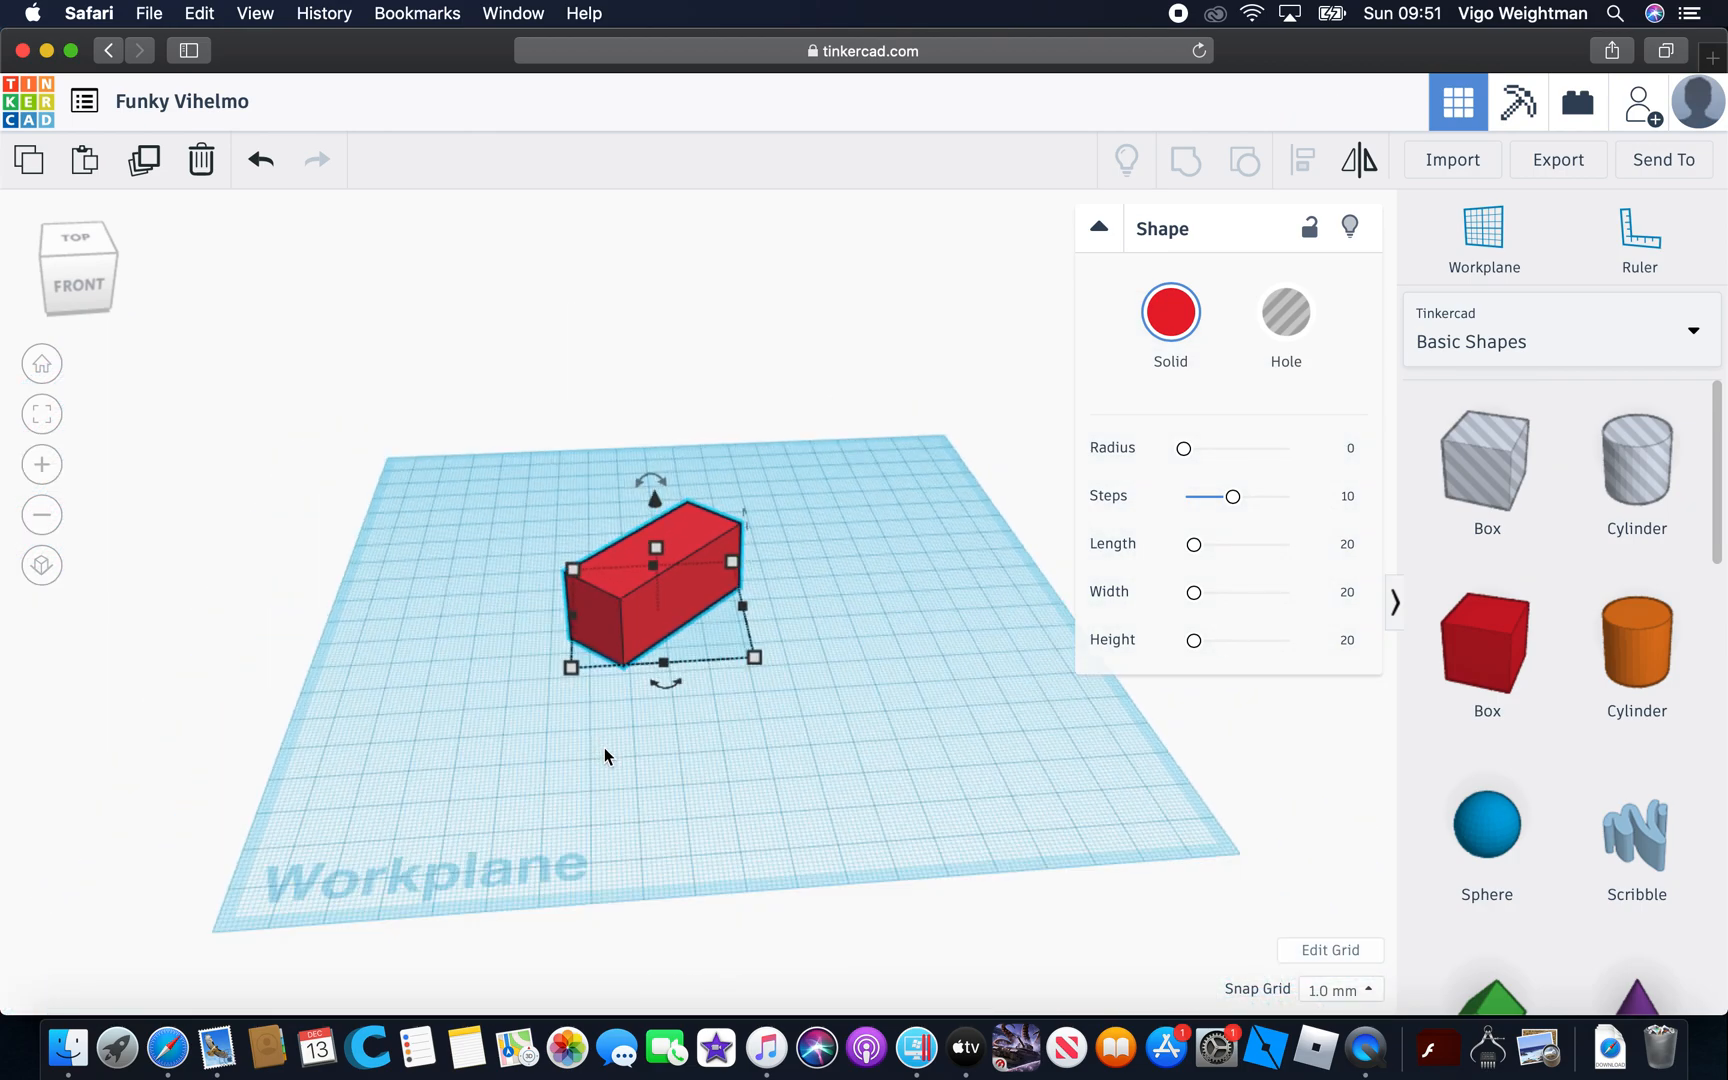
scroll(593, 651, "up", 6)
scroll(622, 653, "up", 2)
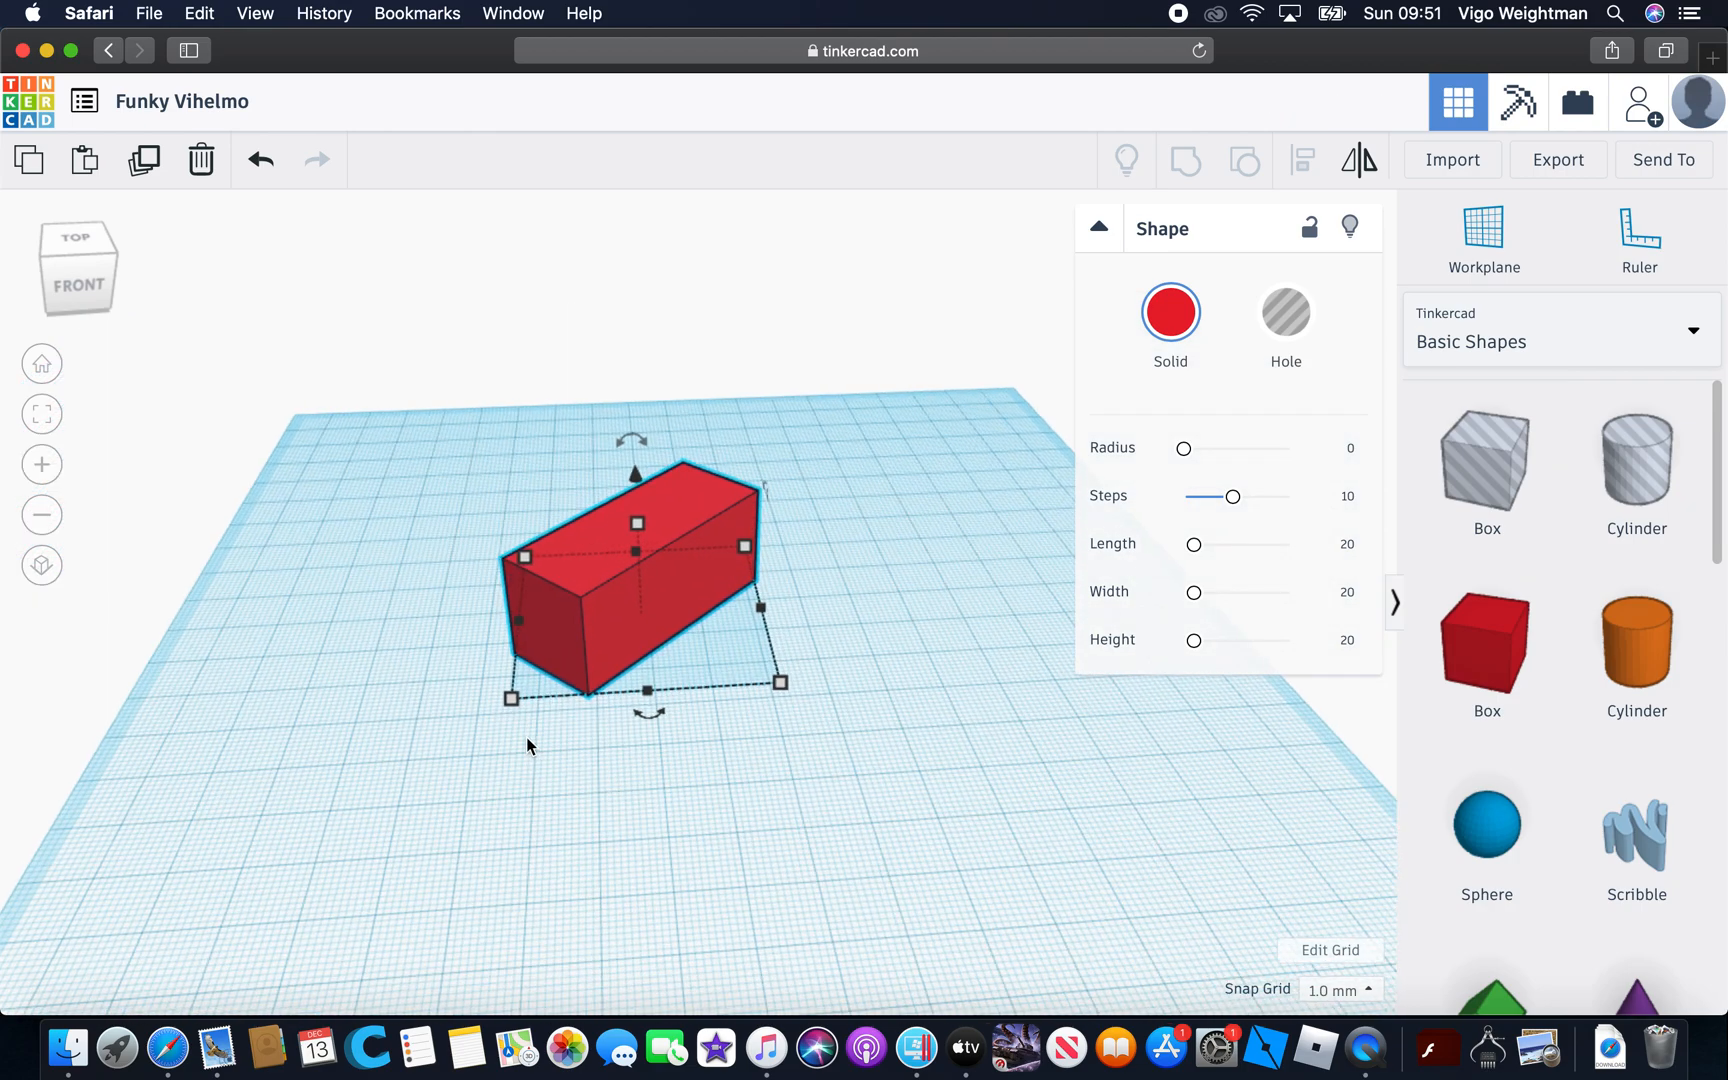
mouse_move(507, 699)
left_click_drag(256, 829, 451, 662)
left_click_drag(535, 605, 541, 667)
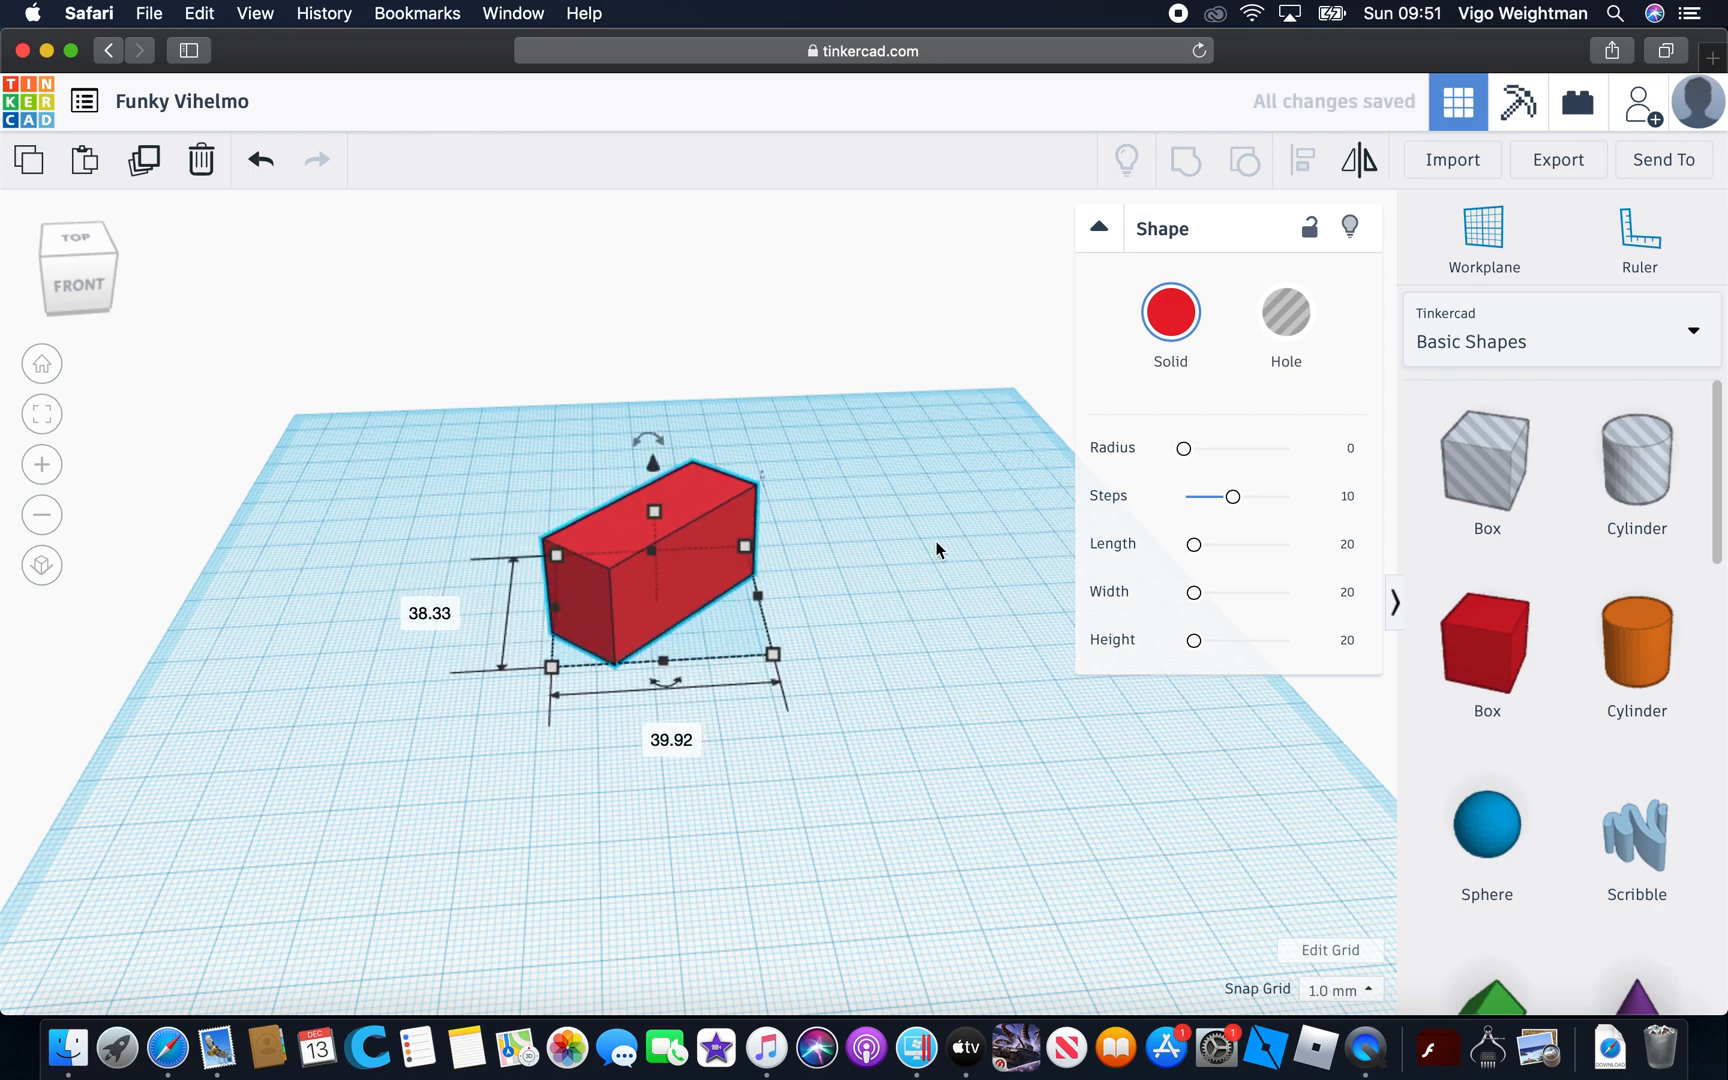
Delete the rotated red block from the workplane
right_click(923, 545)
left_click(1130, 449)
right_click_drag(878, 464, 620, 545)
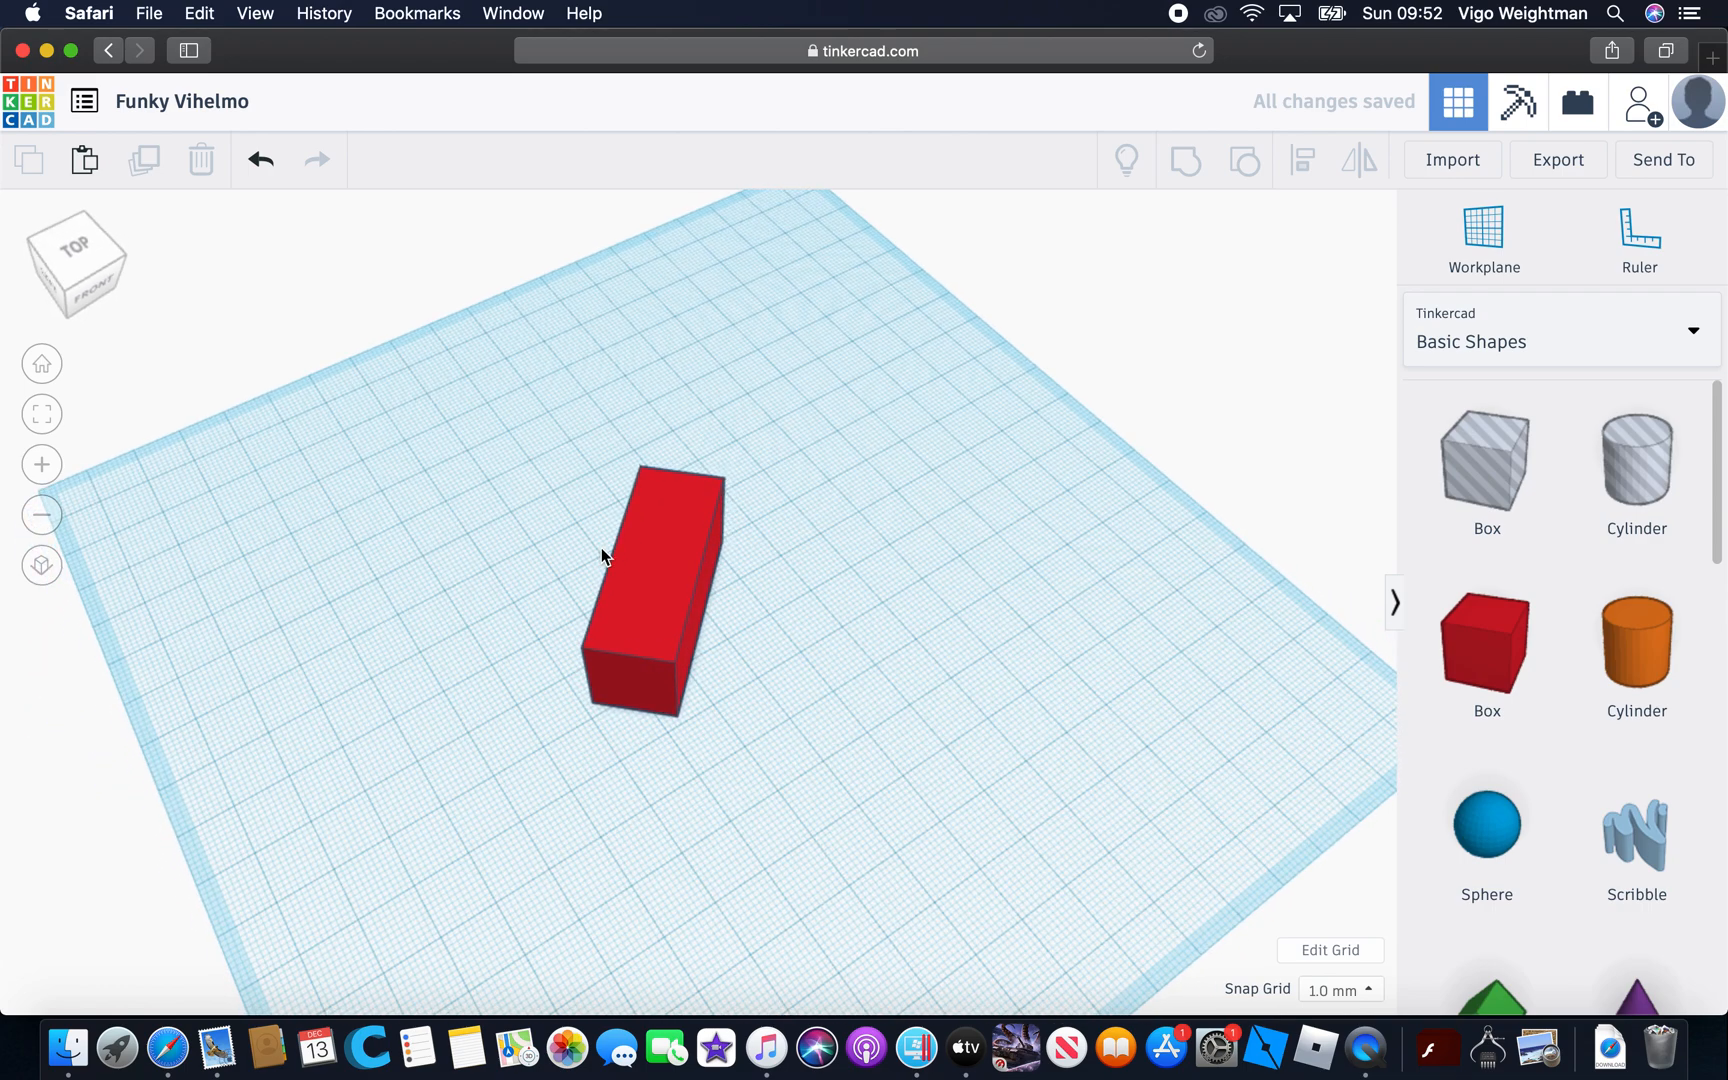
left_click(666, 628)
key("Delete")
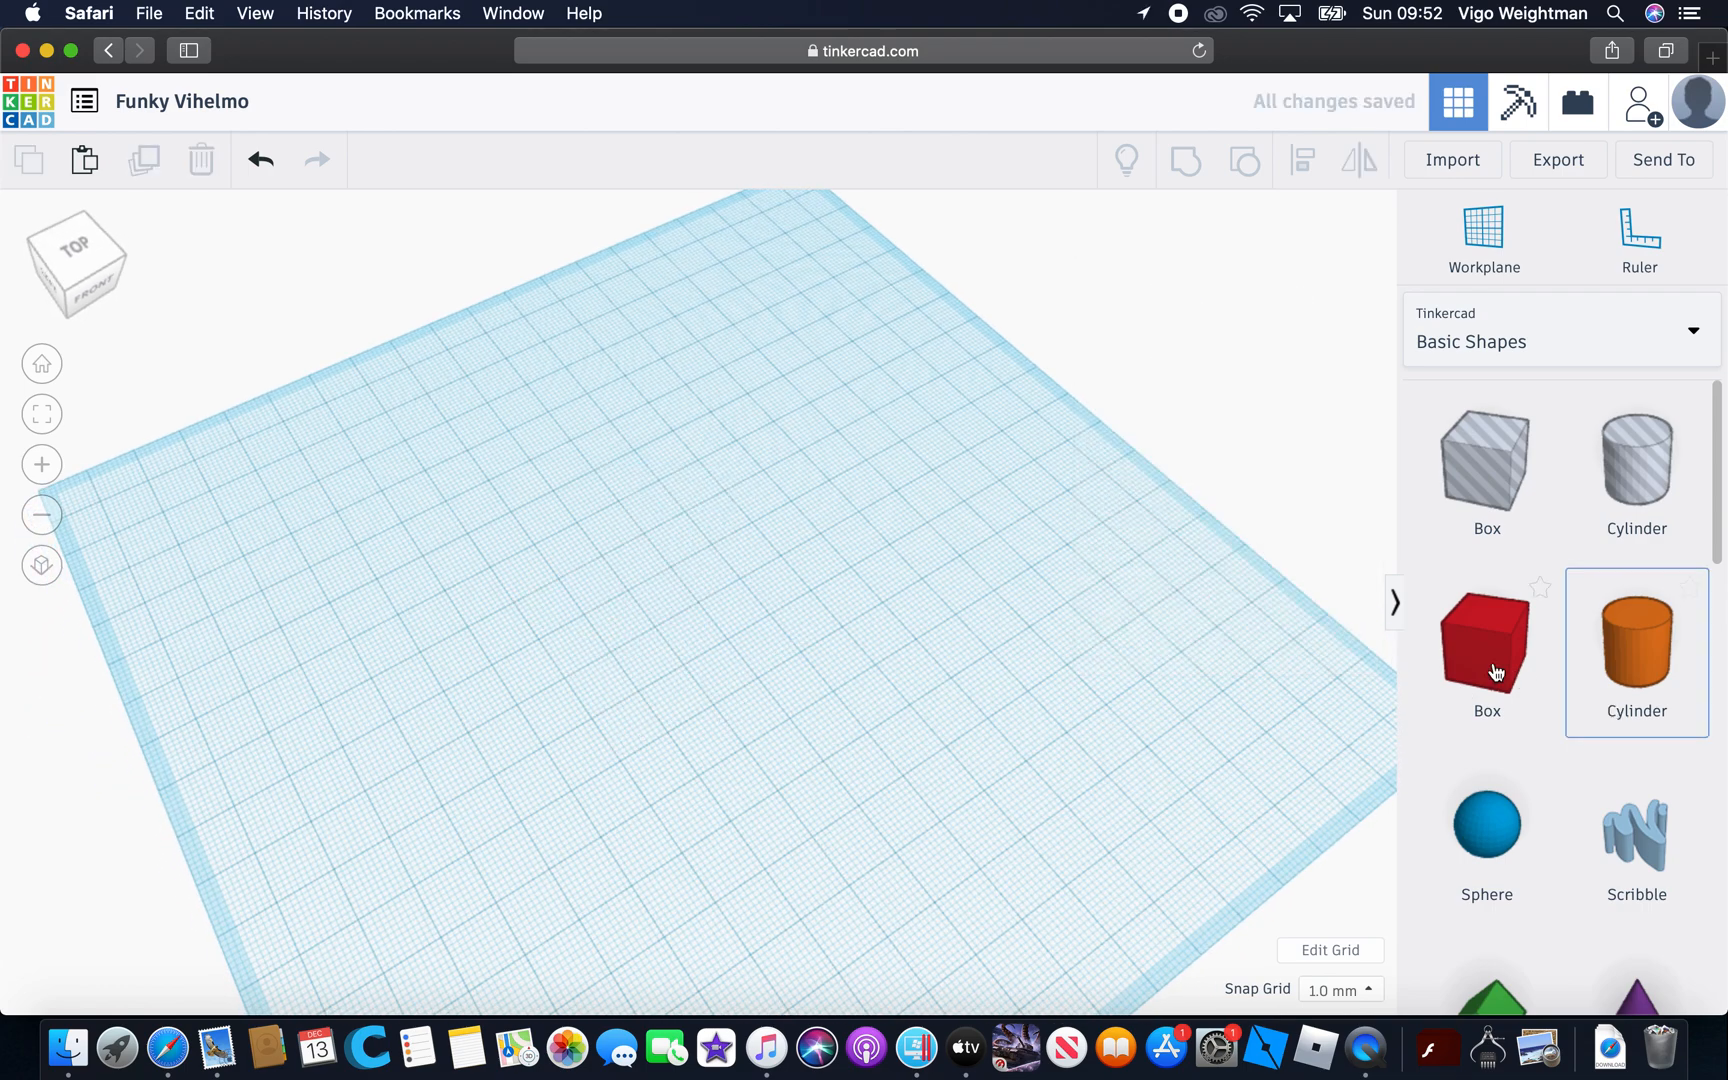
Add a red box, stretch it into a 71 mm long block, and delete it from the workplane
left_click_drag(1487, 650, 408, 756)
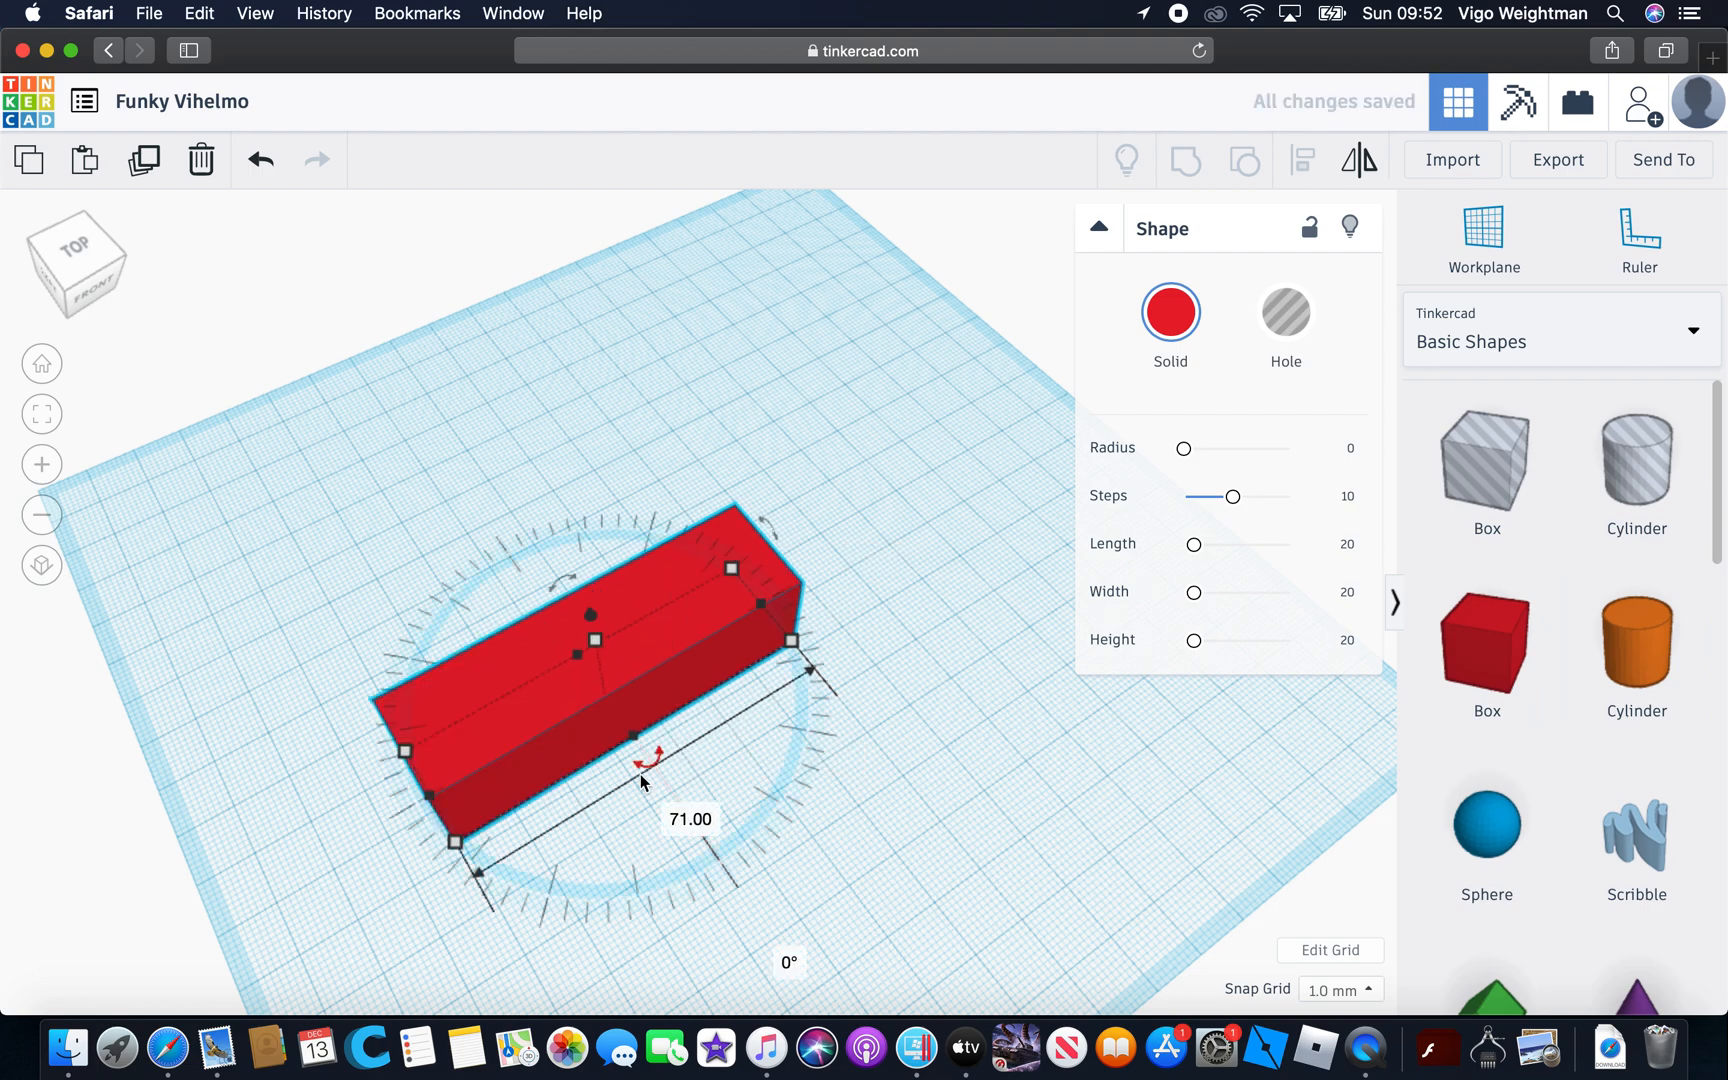
left_click_drag(641, 768, 558, 892)
left_click_drag(1166, 776, 847, 733)
key("Delete")
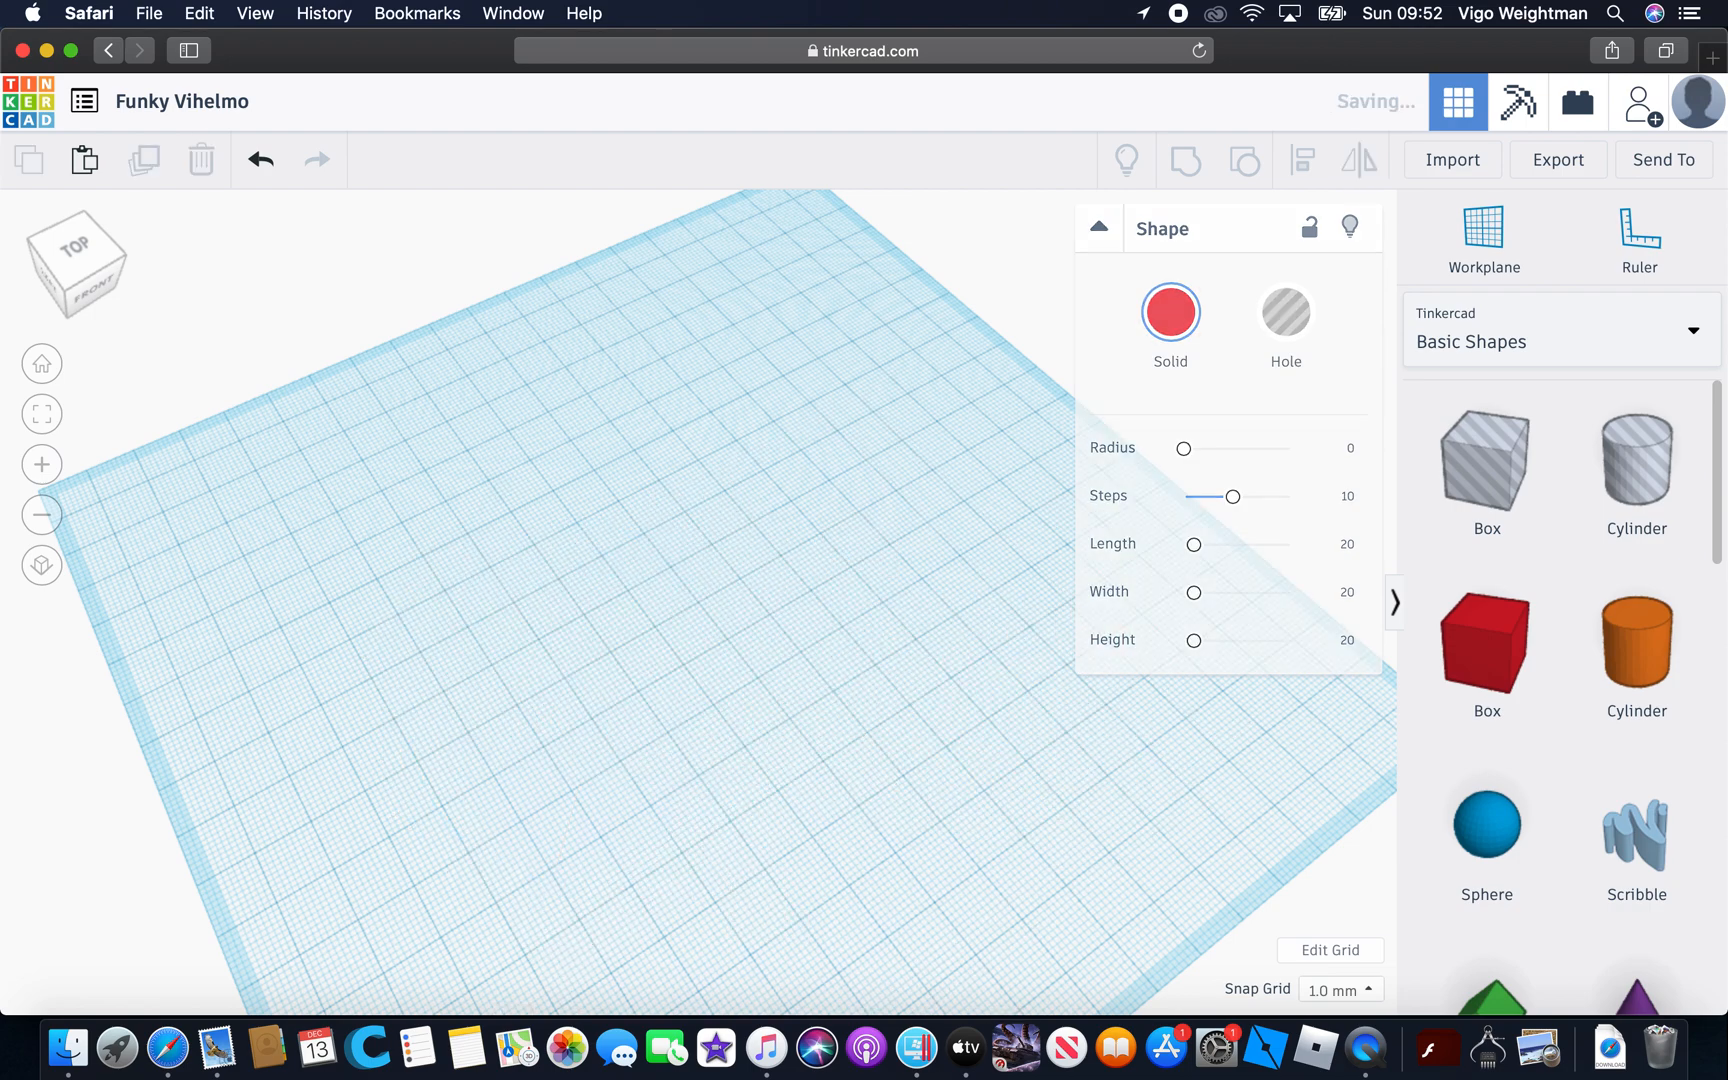
Place a Scribble shape on the workplane and try a looping freehand stroke with the pencil, undoing the stroke
right_click_drag(892, 571, 730, 270)
scroll(663, 539, "up", 6)
mouse_move(1461, 822)
right_mouse_down()
mouse_move(1655, 818)
mouse_move(1045, 667)
mouse_move(1045, 588)
mouse_move(844, 704)
mouse_move(801, 705)
right_mouse_up()
scroll(801, 705, "down", 4)
mouse_move(1622, 838)
left_mouse_down()
mouse_move(751, 702)
mouse_move(729, 713)
left_mouse_up()
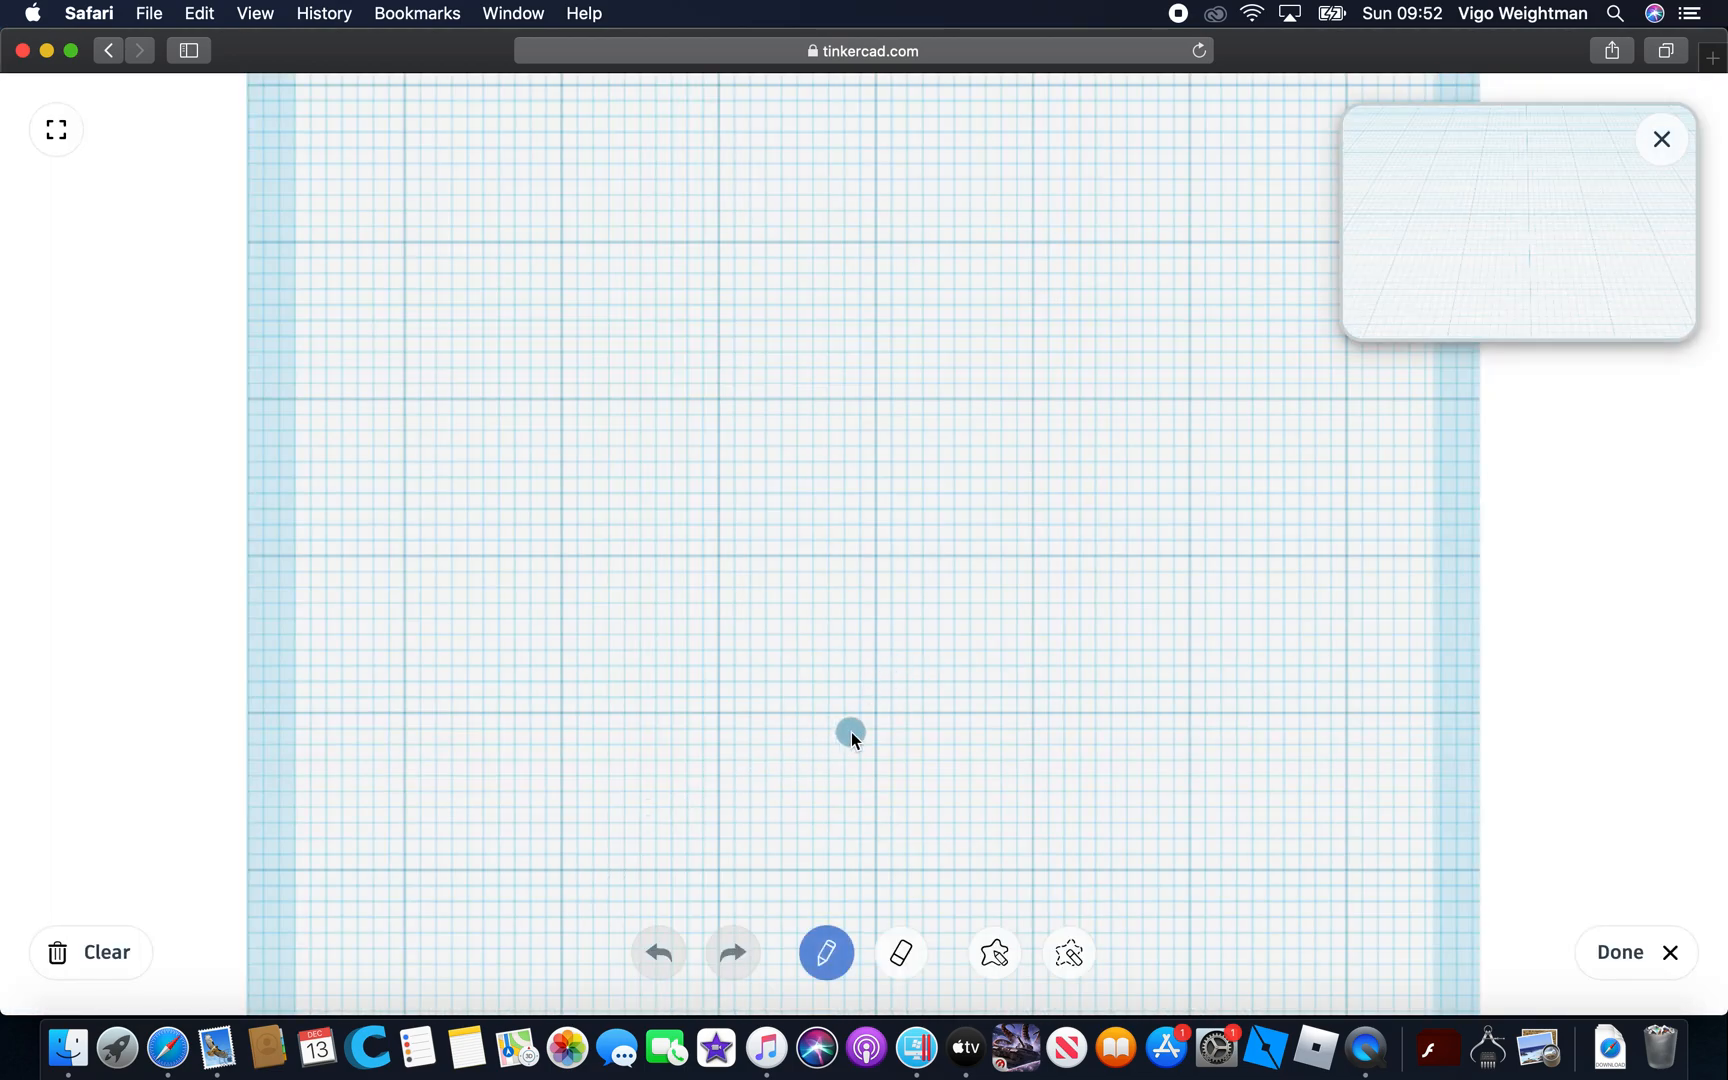
mouse_move(760, 628)
left_mouse_down()
mouse_move(494, 717)
mouse_move(791, 536)
mouse_move(817, 607)
left_mouse_up()
left_click_drag(624, 707, 626, 707)
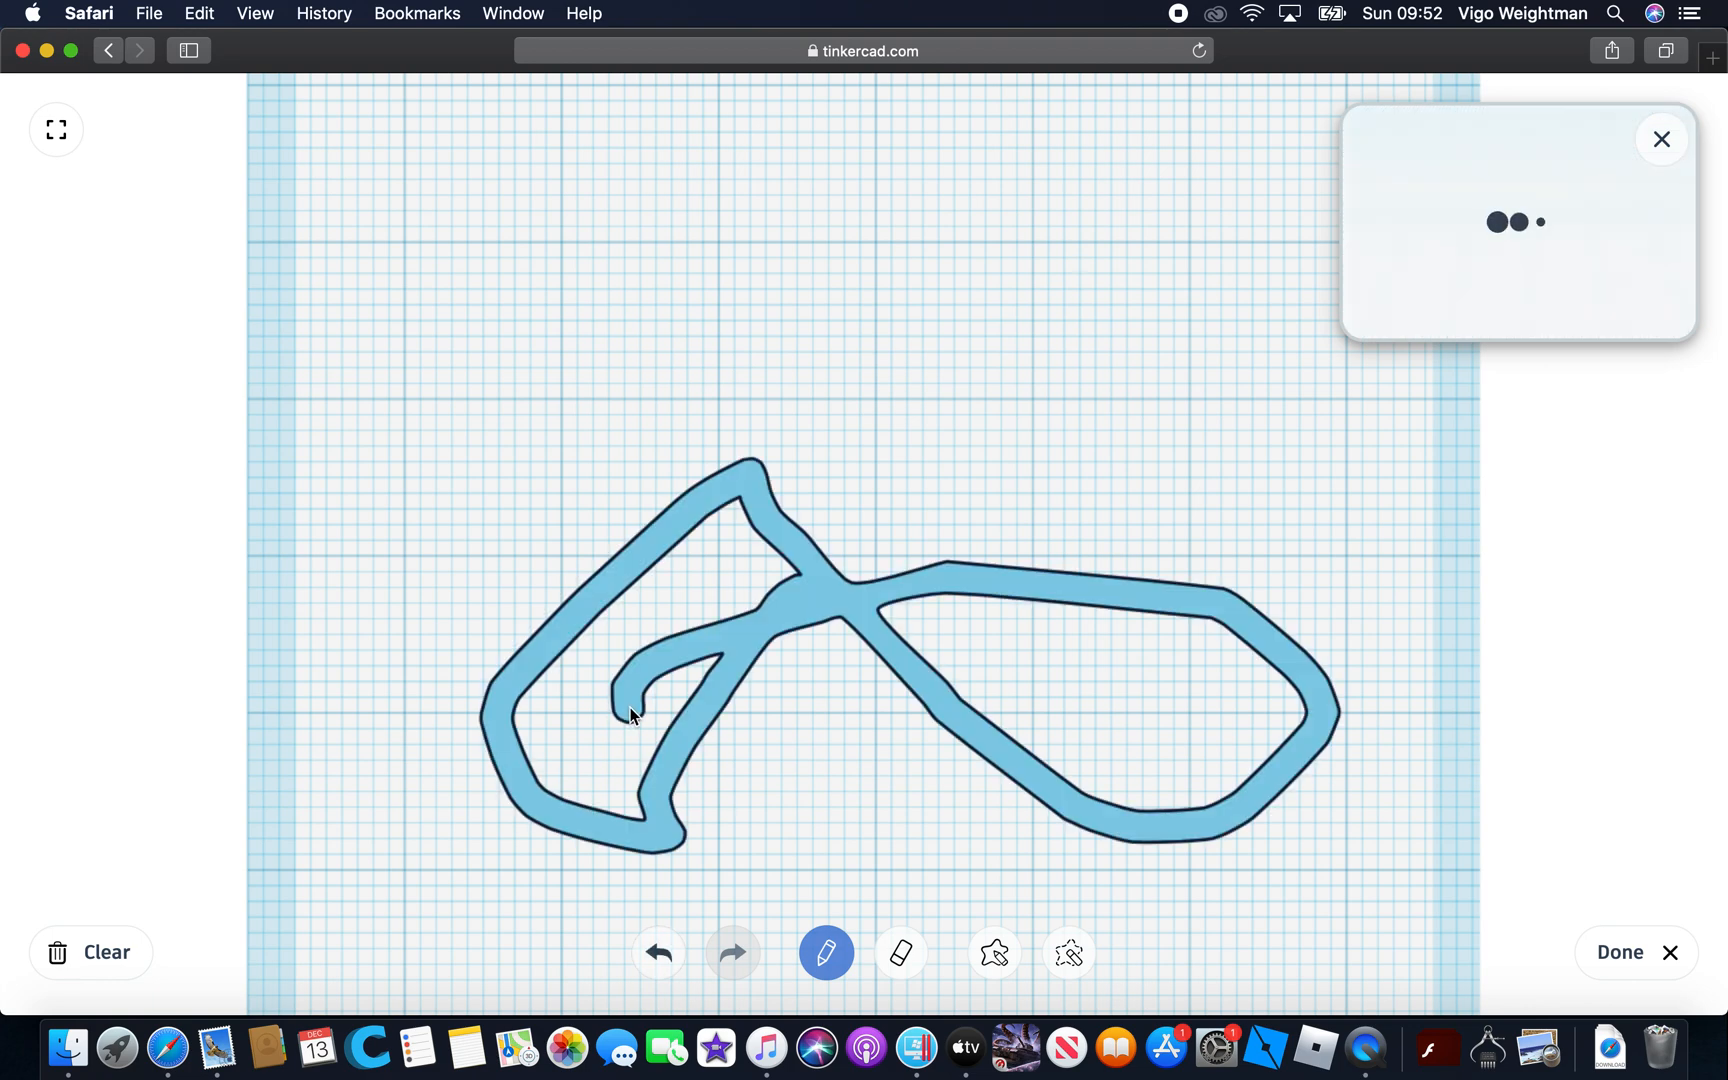
left_click(660, 962)
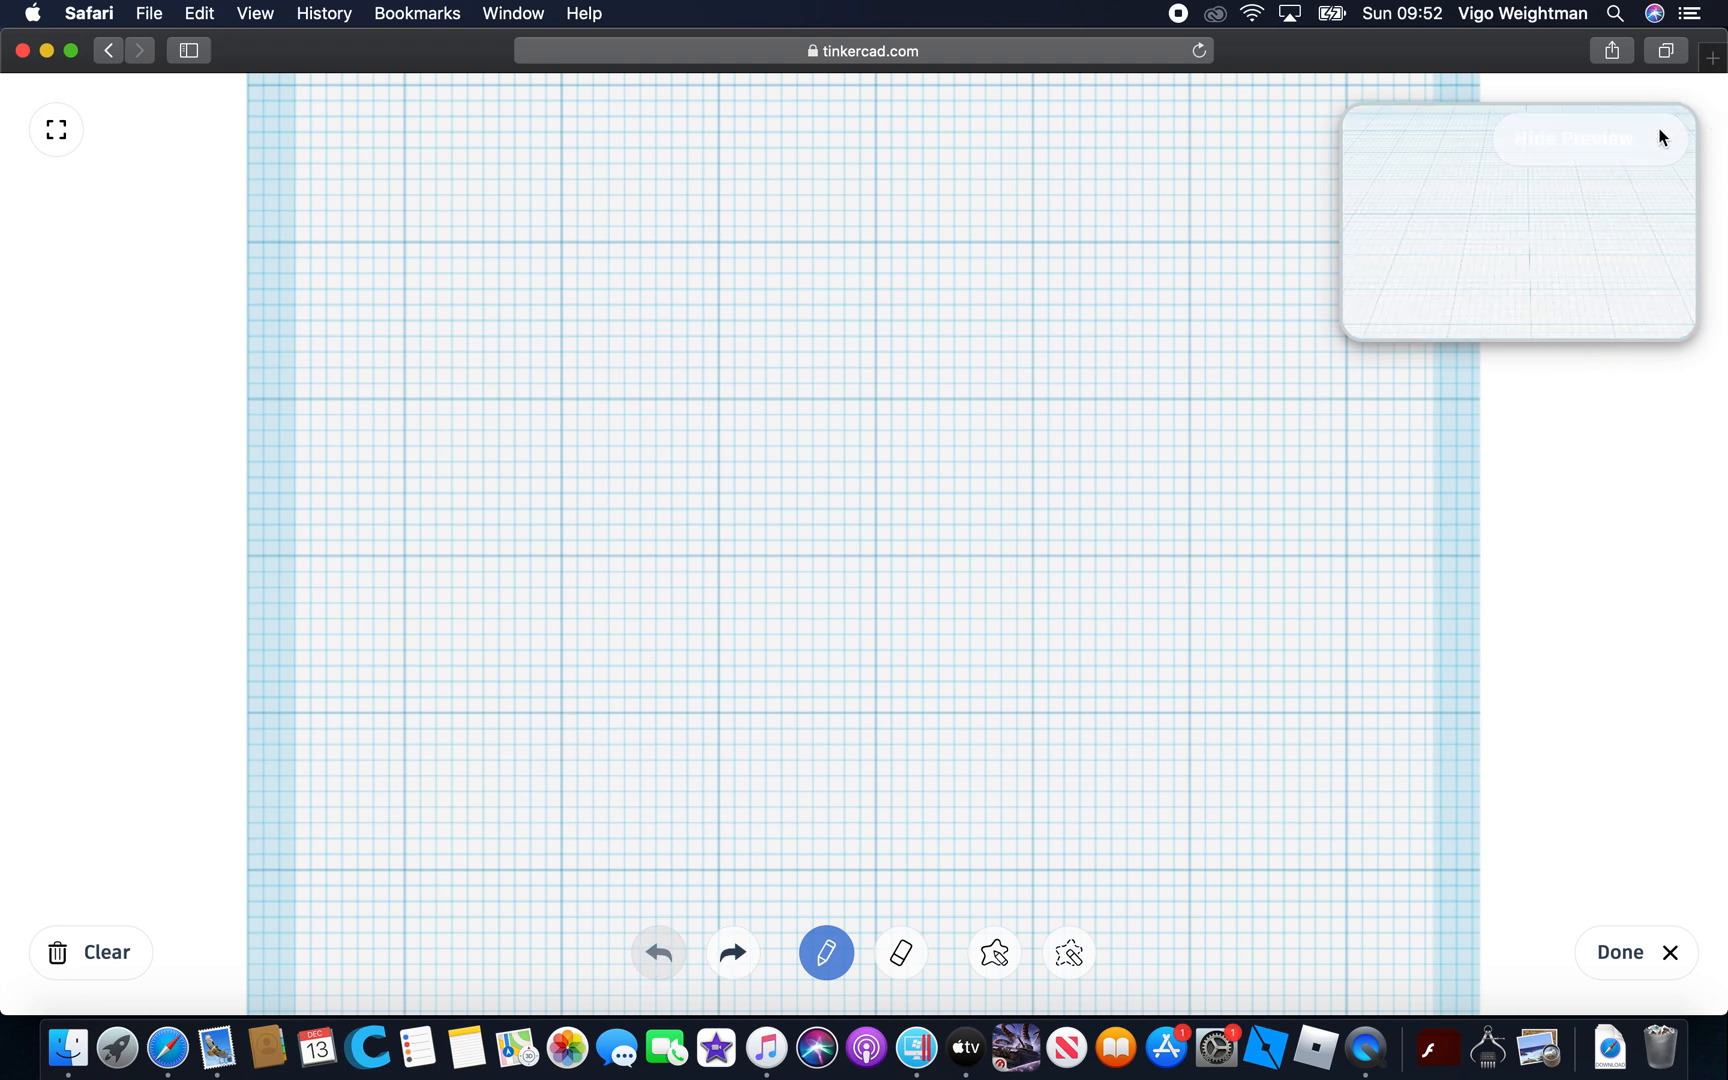
Leave the scribble editor and create a new design from the My Designs list
left_click(1664, 137)
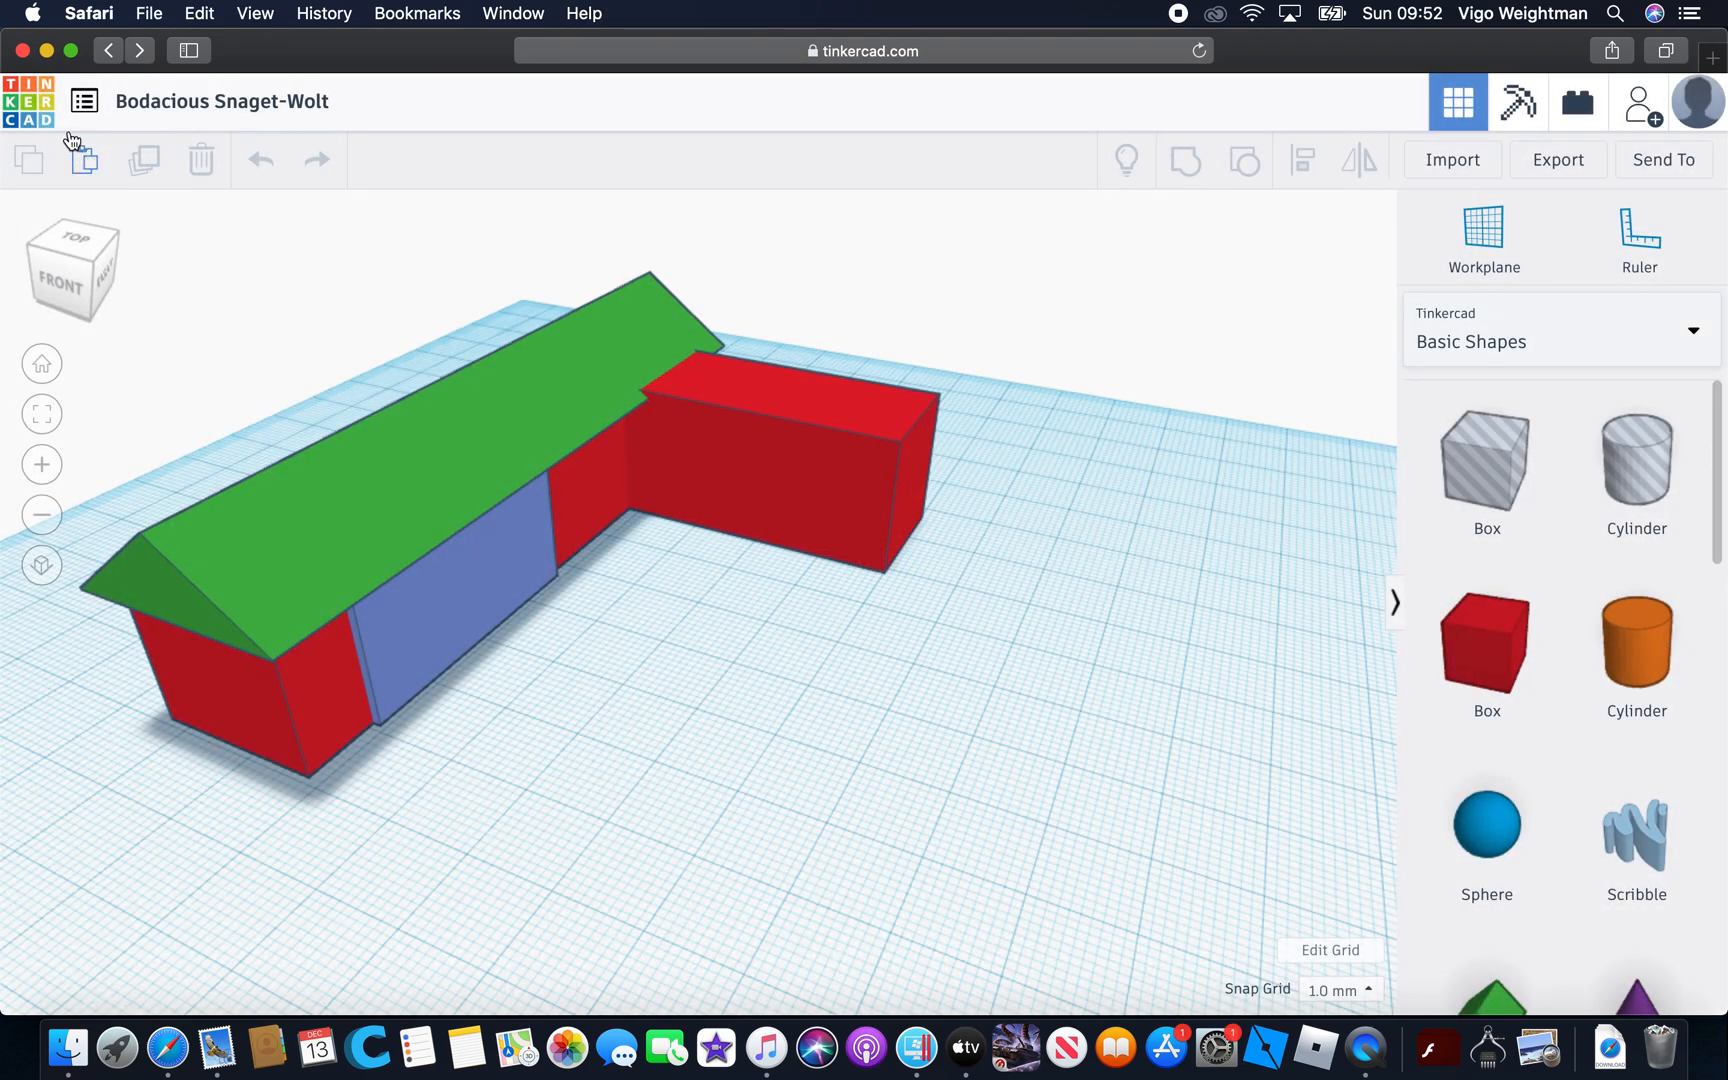
left_click(100, 98)
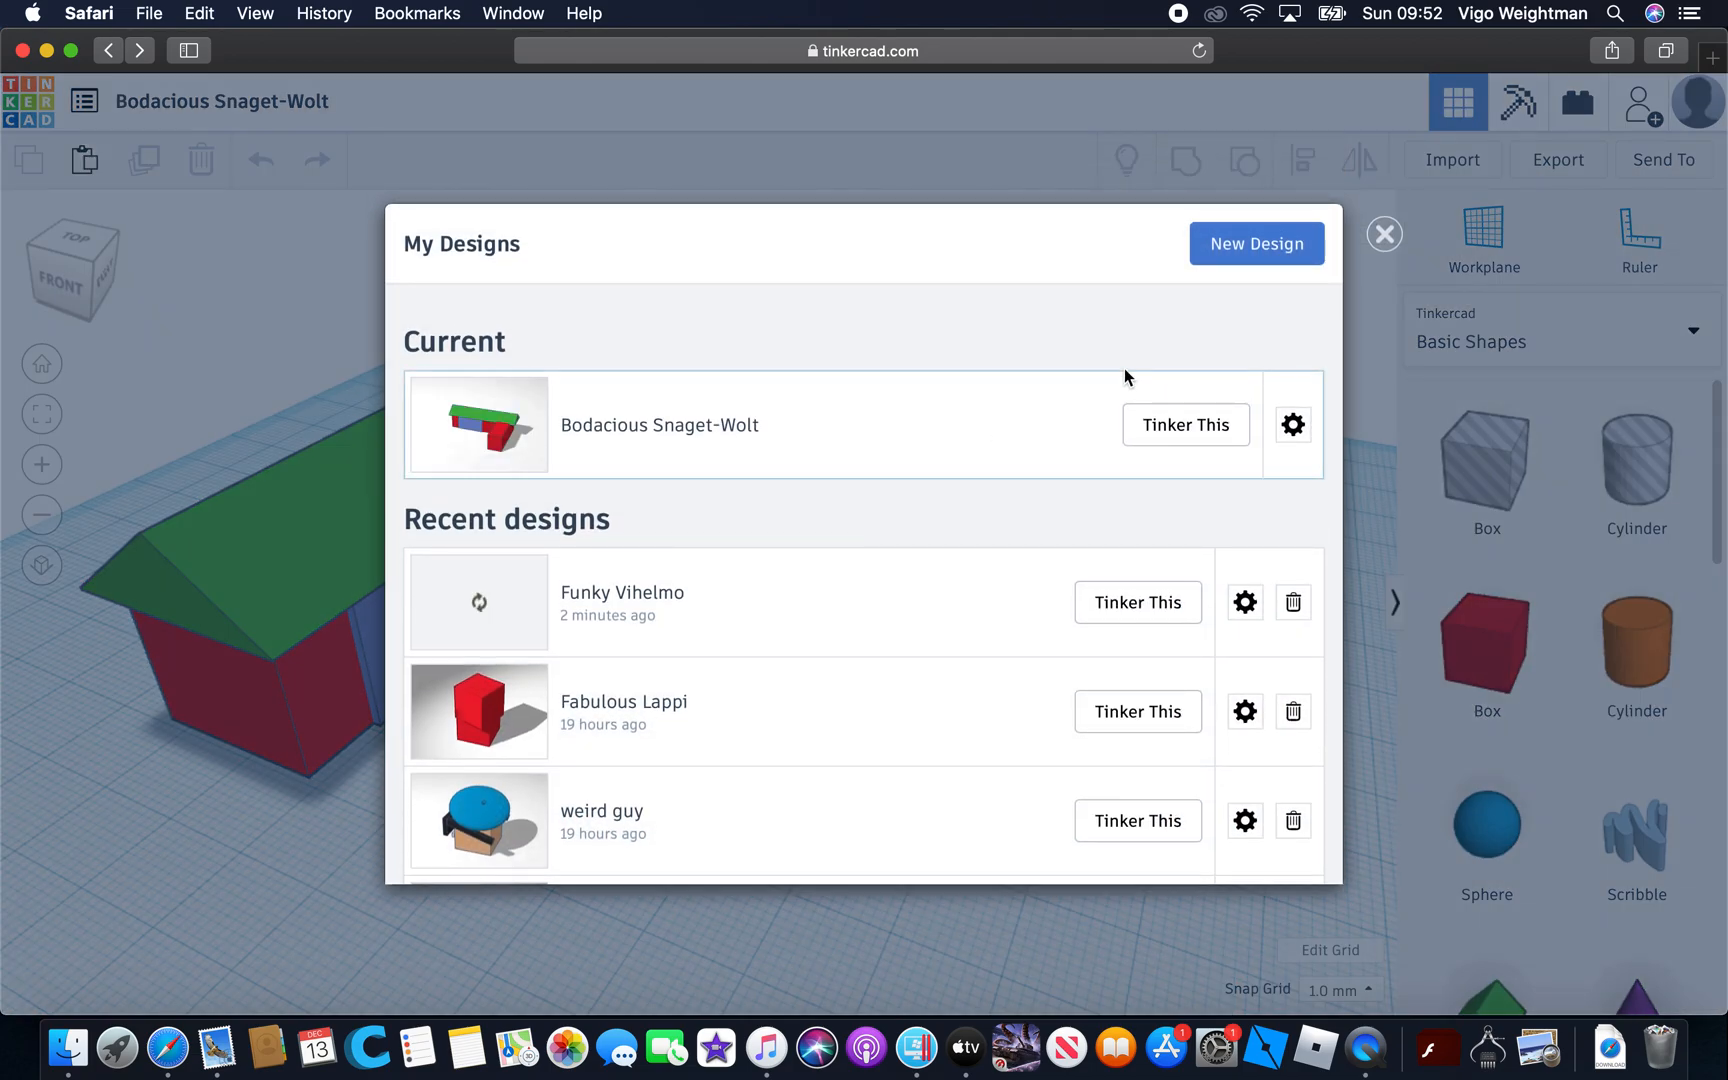
left_click(1257, 245)
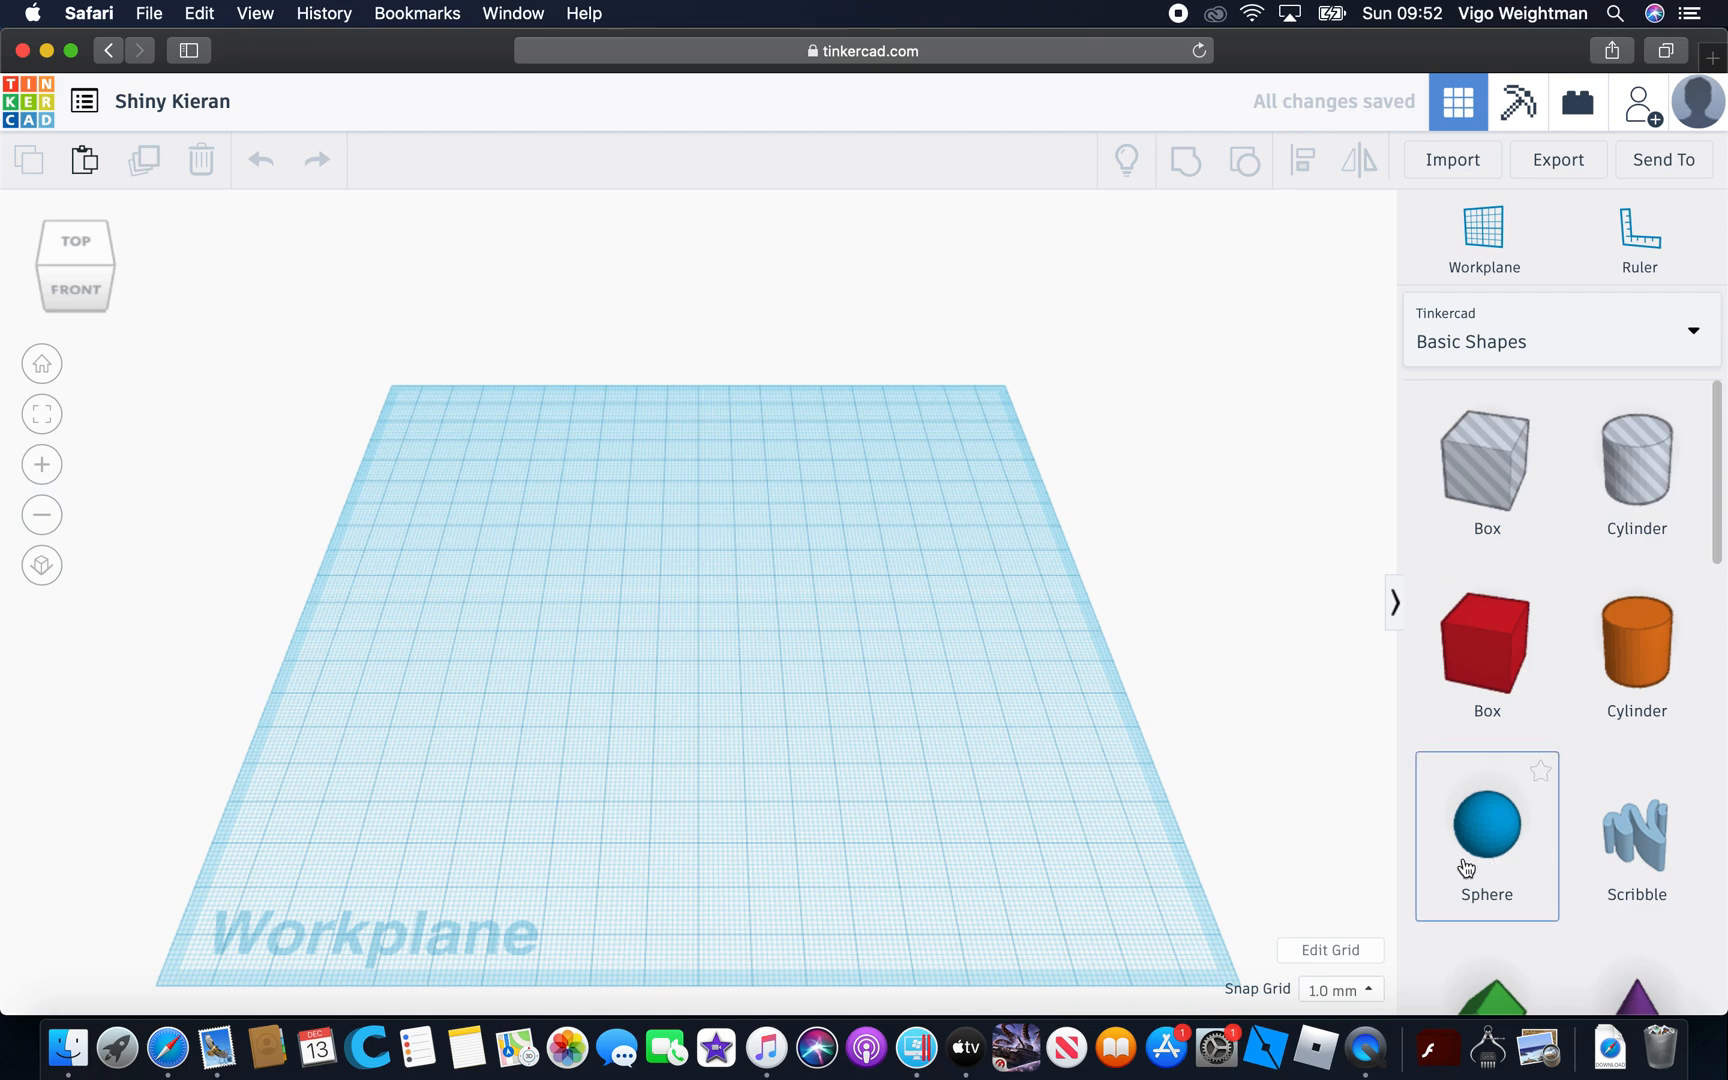
Place a sphere near the workplane's front edge and stretch its footprint to 55 mm wide by 48 mm deep
left_click_drag(1466, 868, 667, 778)
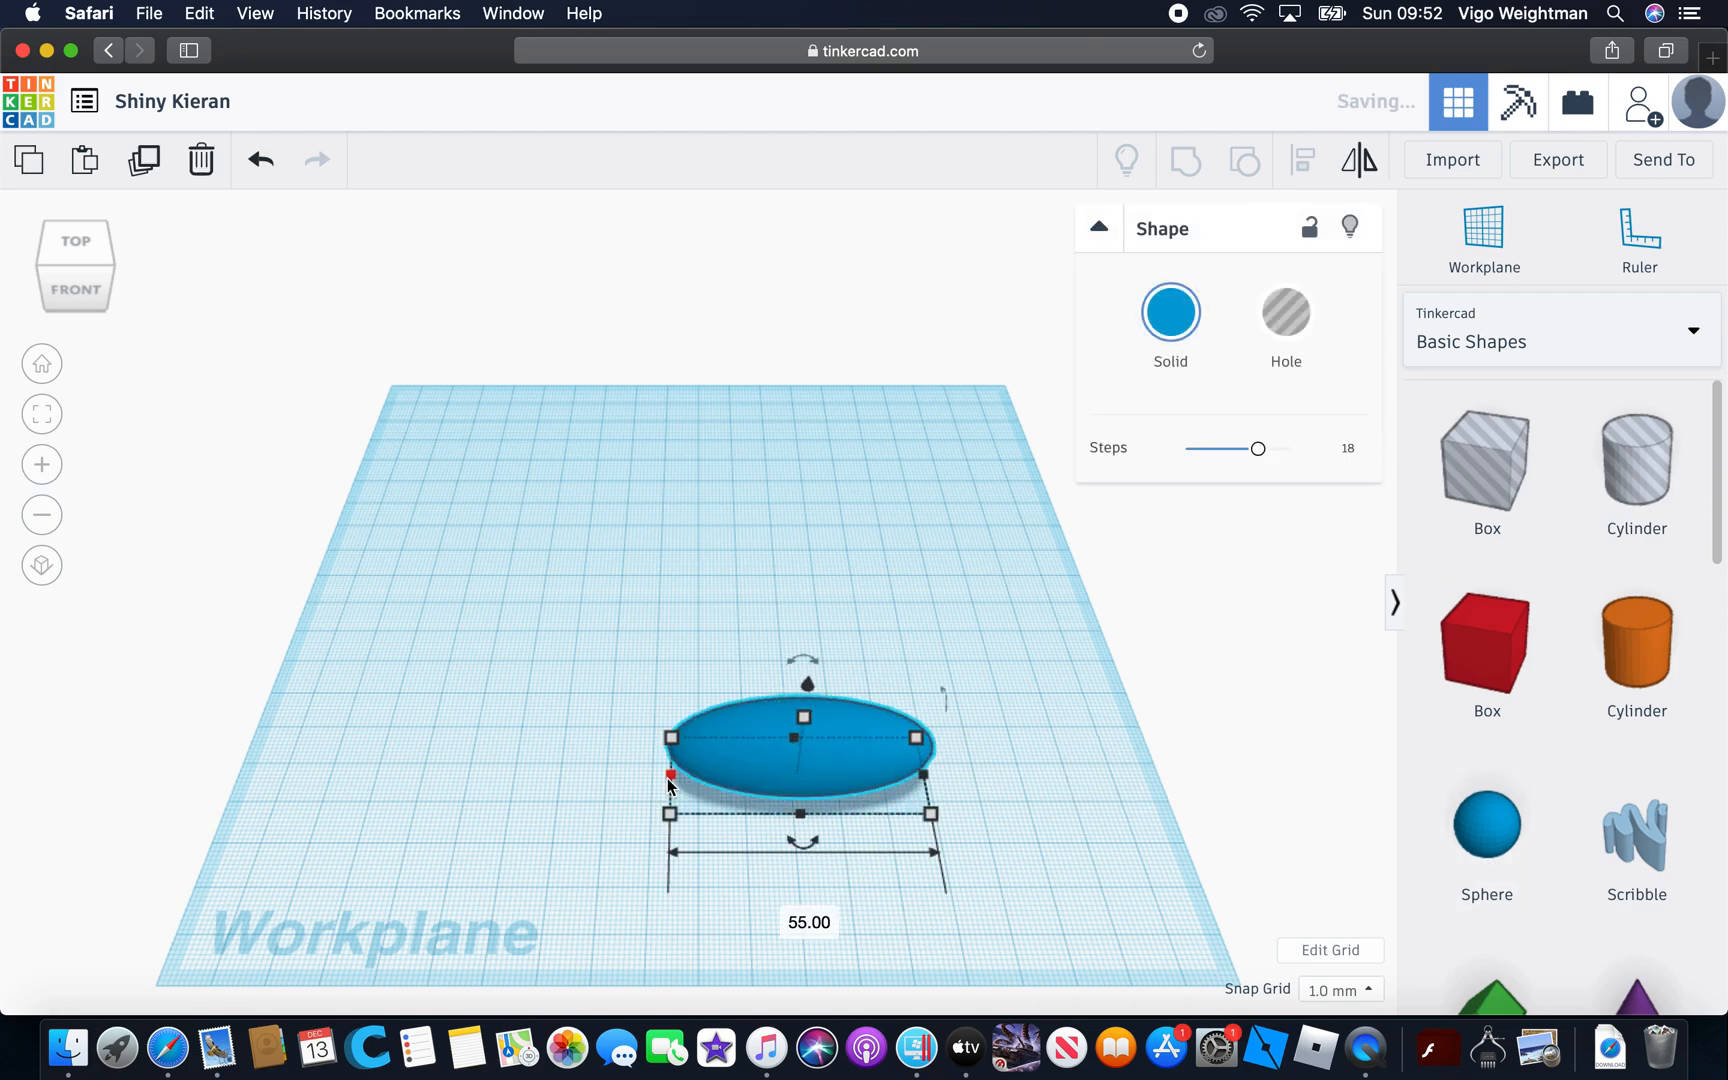
left_click(1150, 760)
left_click(768, 714)
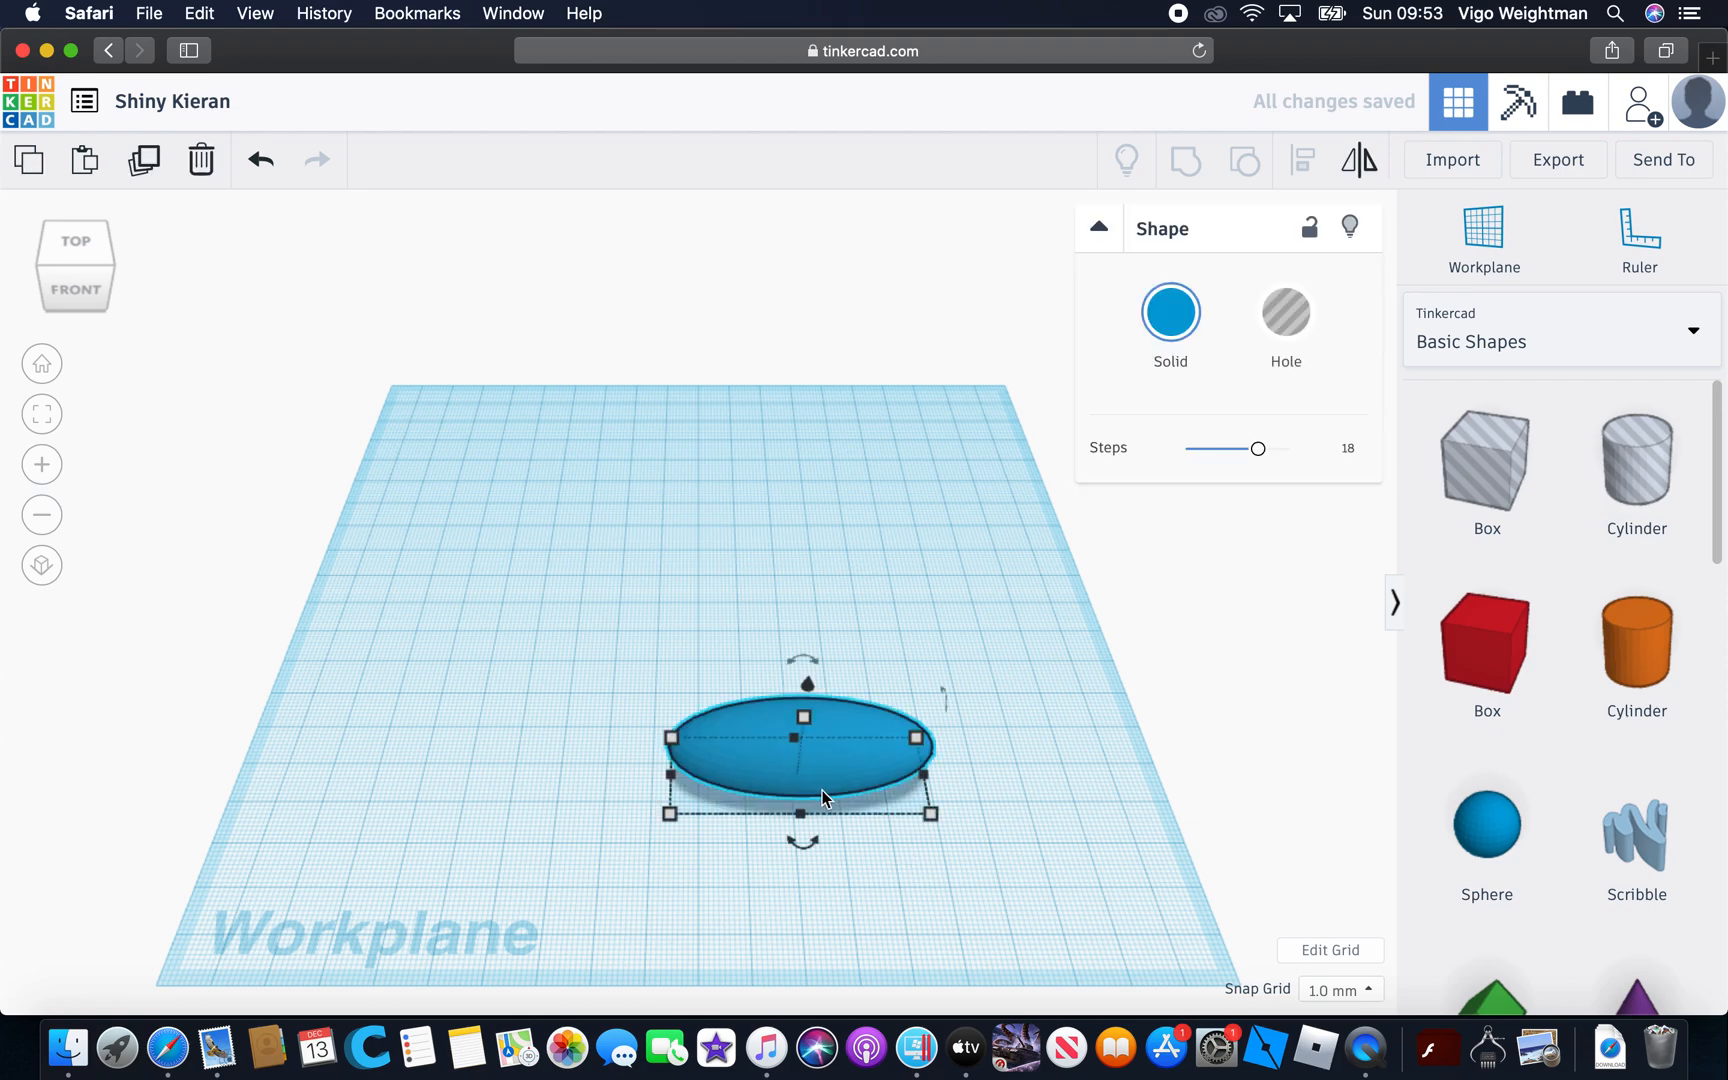
left_click_drag(802, 818, 787, 938)
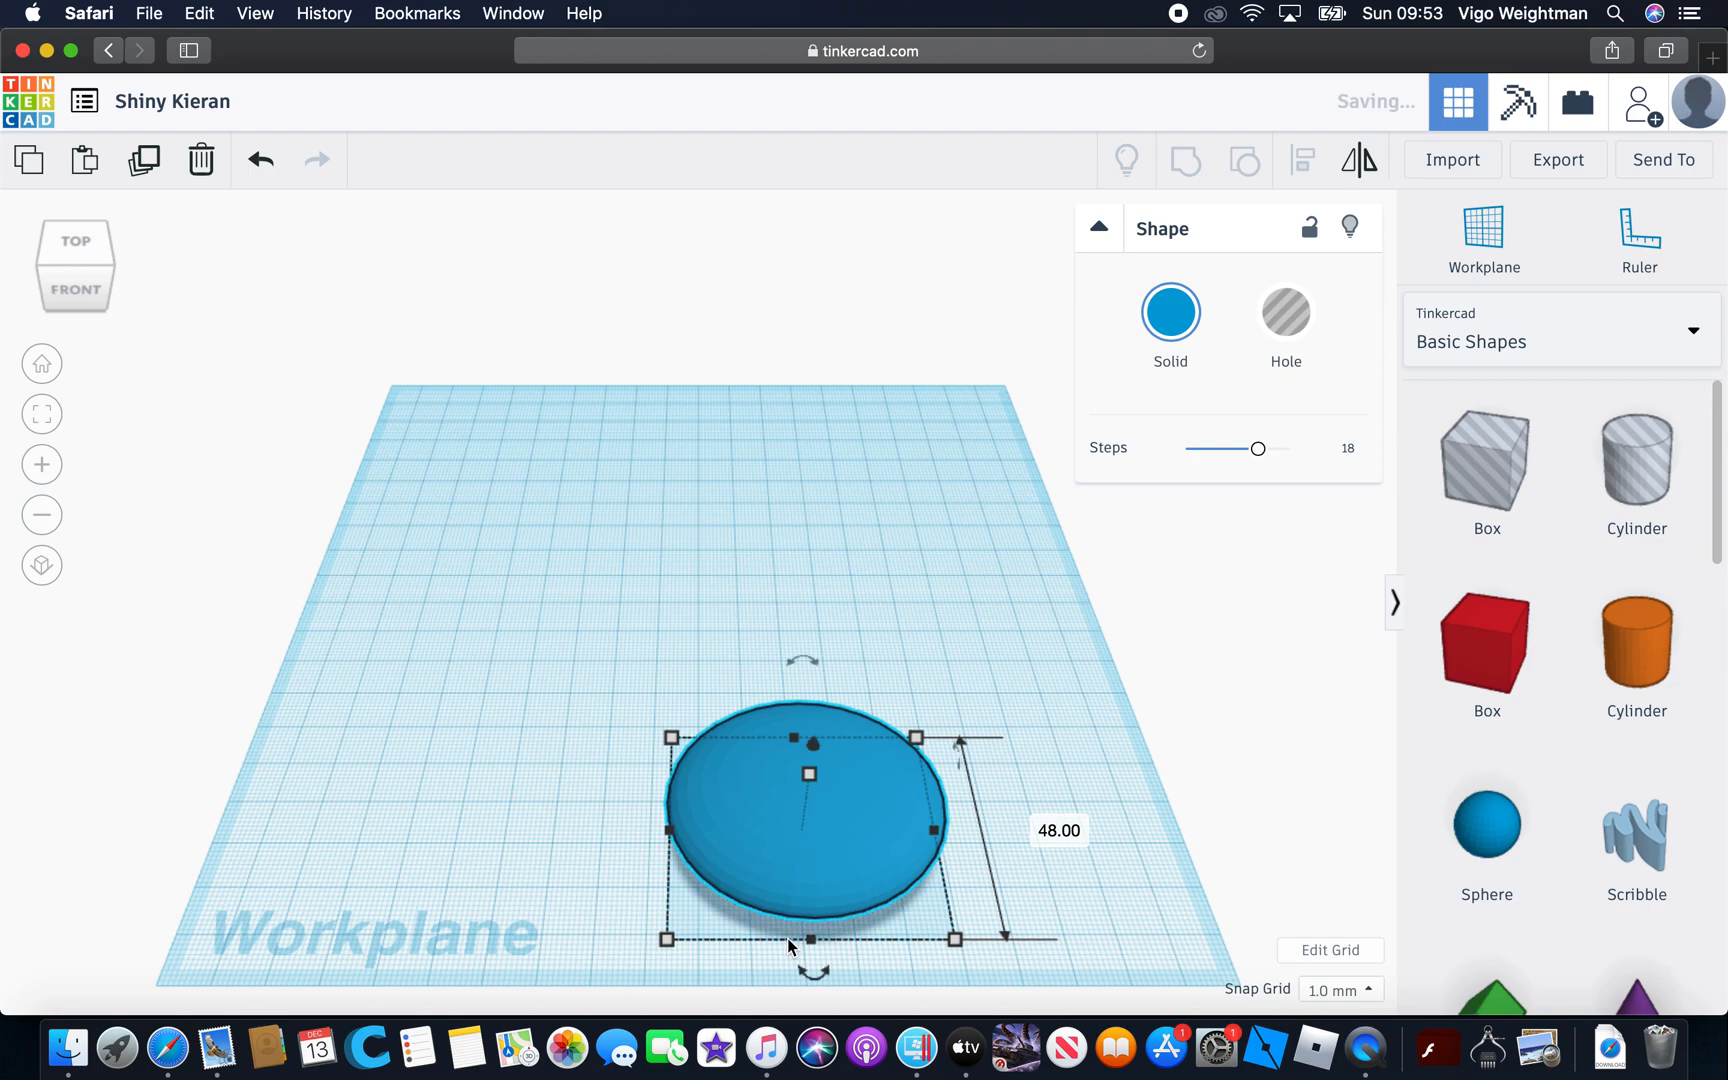
Add a second sphere, stretch it to 111 mm tall, and position it raised above the flattened sphere
left_click(1060, 621)
right_click_drag(1060, 621, 1449, 929)
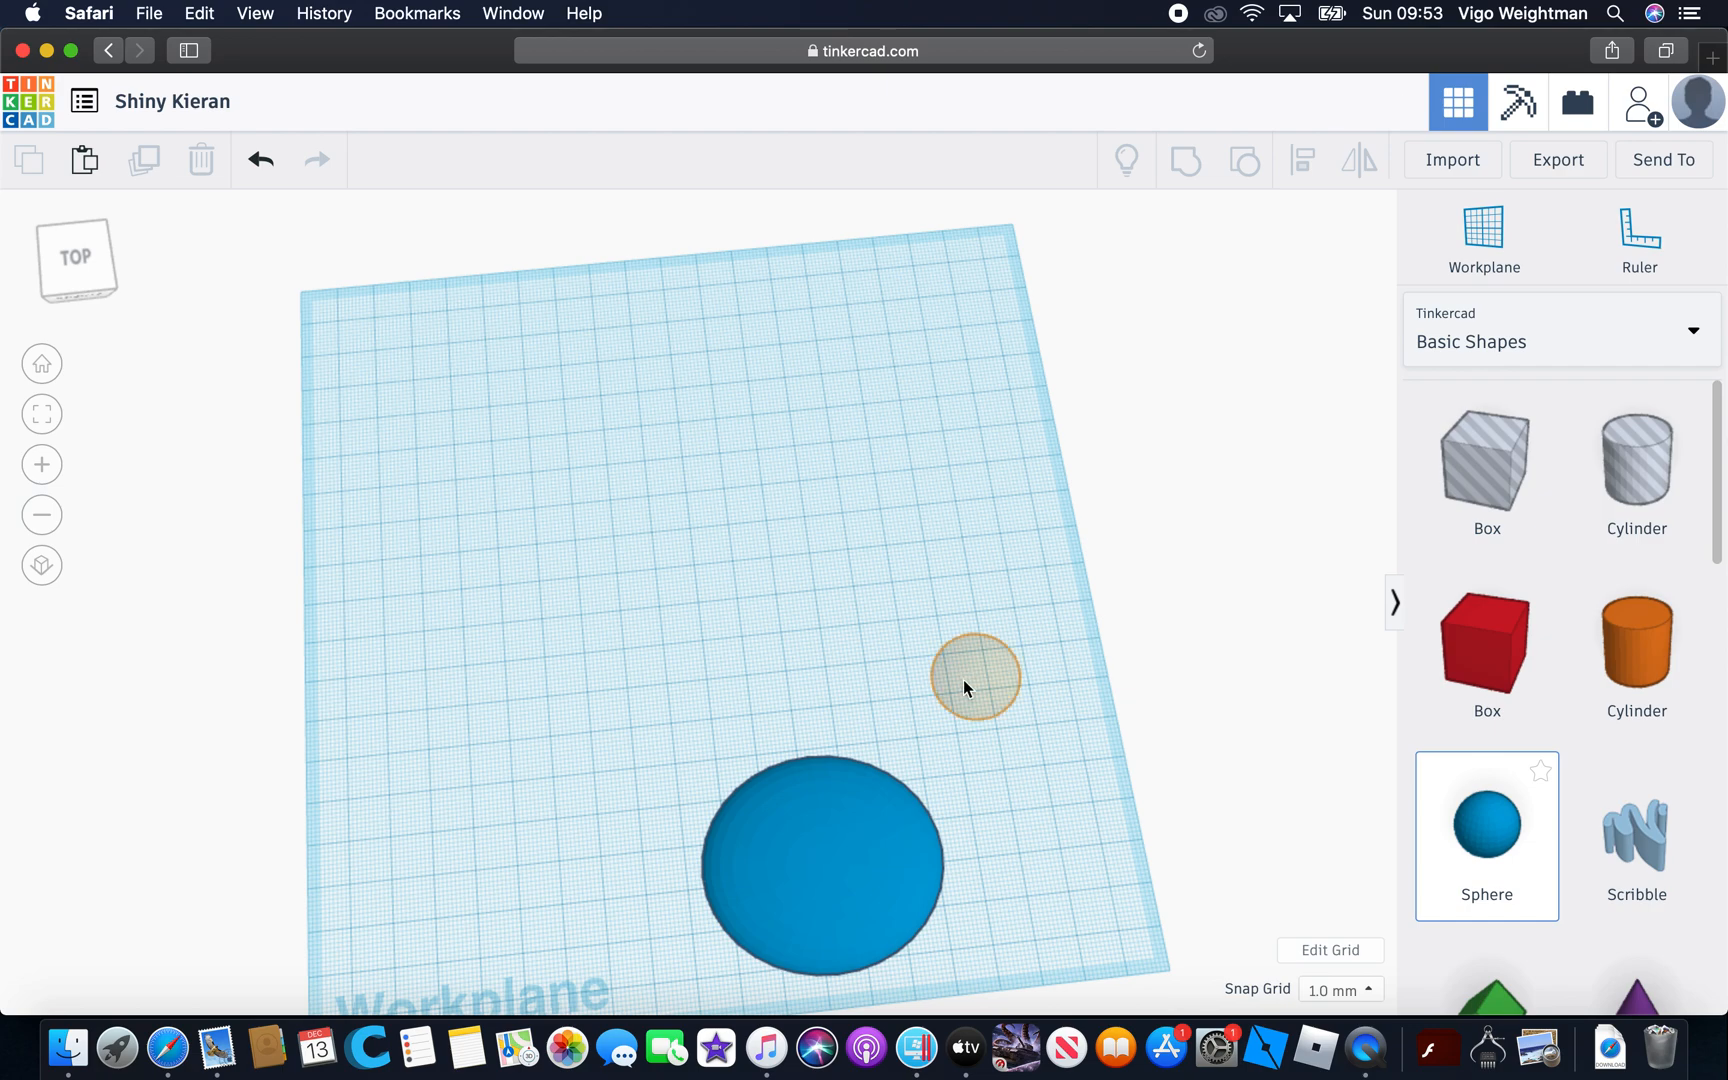
left_click(963, 682)
left_click_drag(968, 687, 1107, 628)
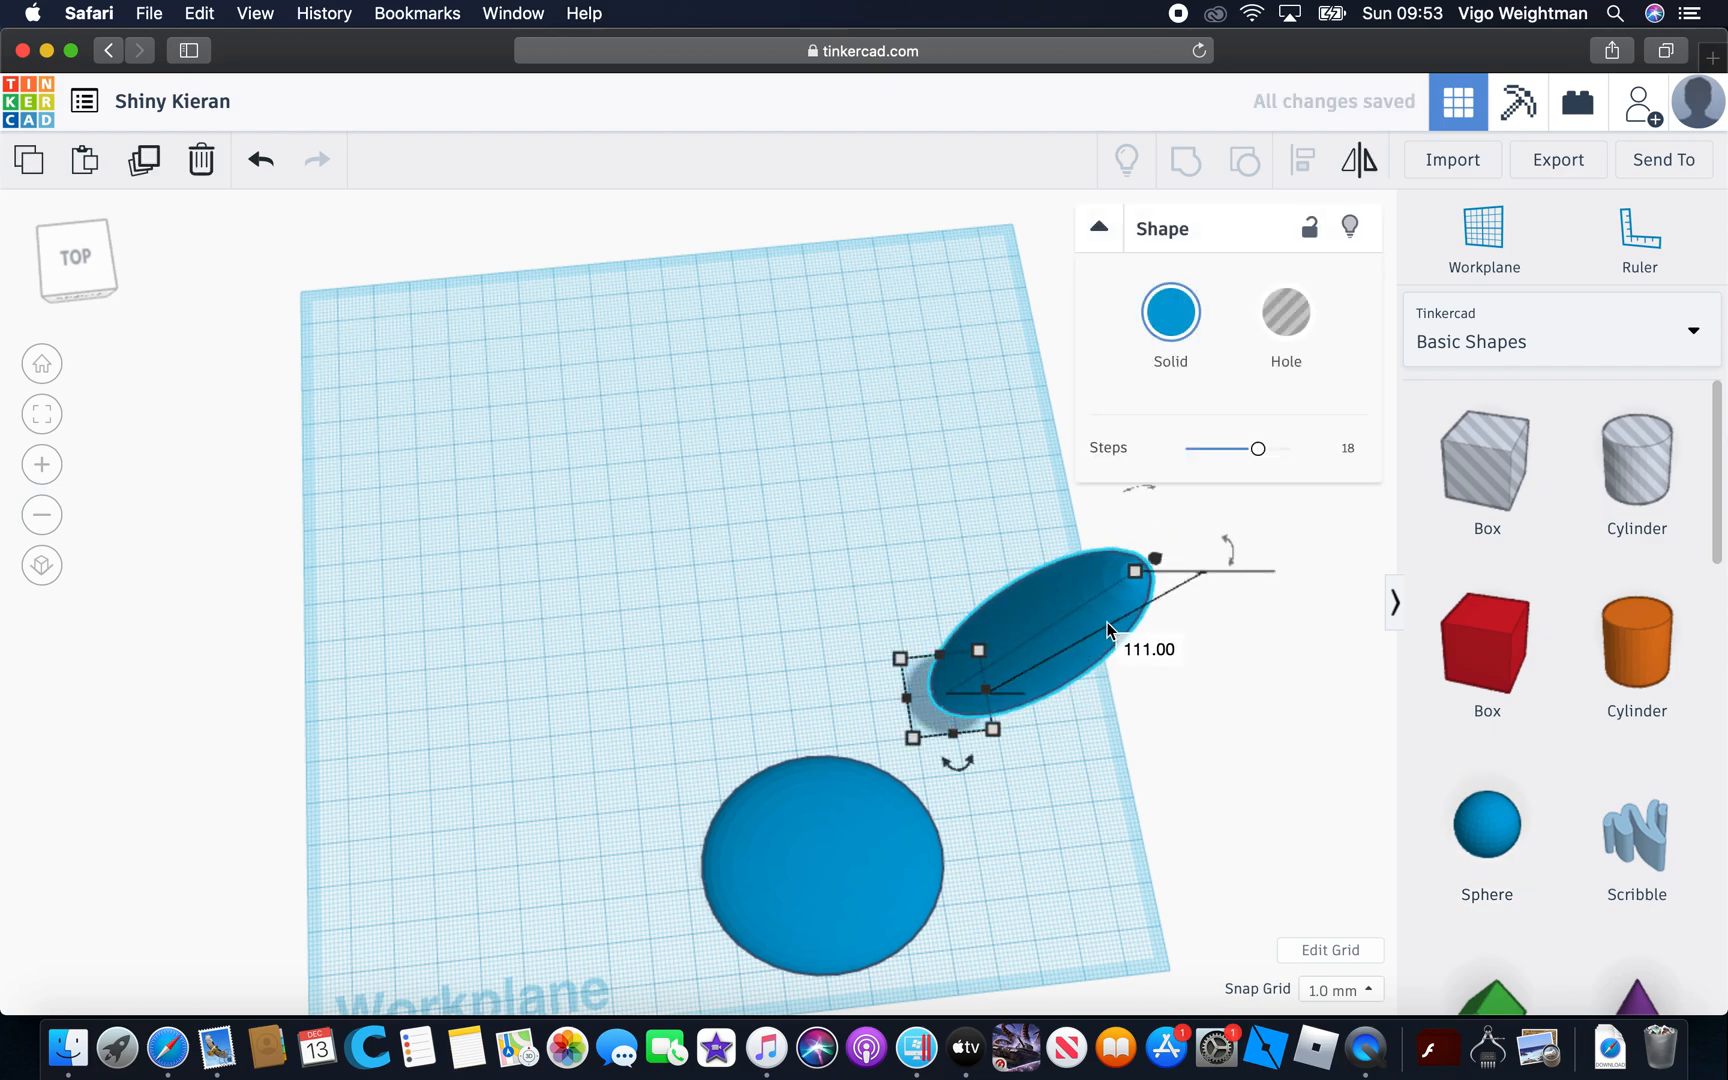
left_click_drag(1155, 558, 1190, 509)
left_click_drag(1046, 663, 828, 886)
Lower the tall stretched sphere into the flattened one and clear the shapes from the workplane
left_click(1079, 491)
right_click_drag(919, 600, 797, 547)
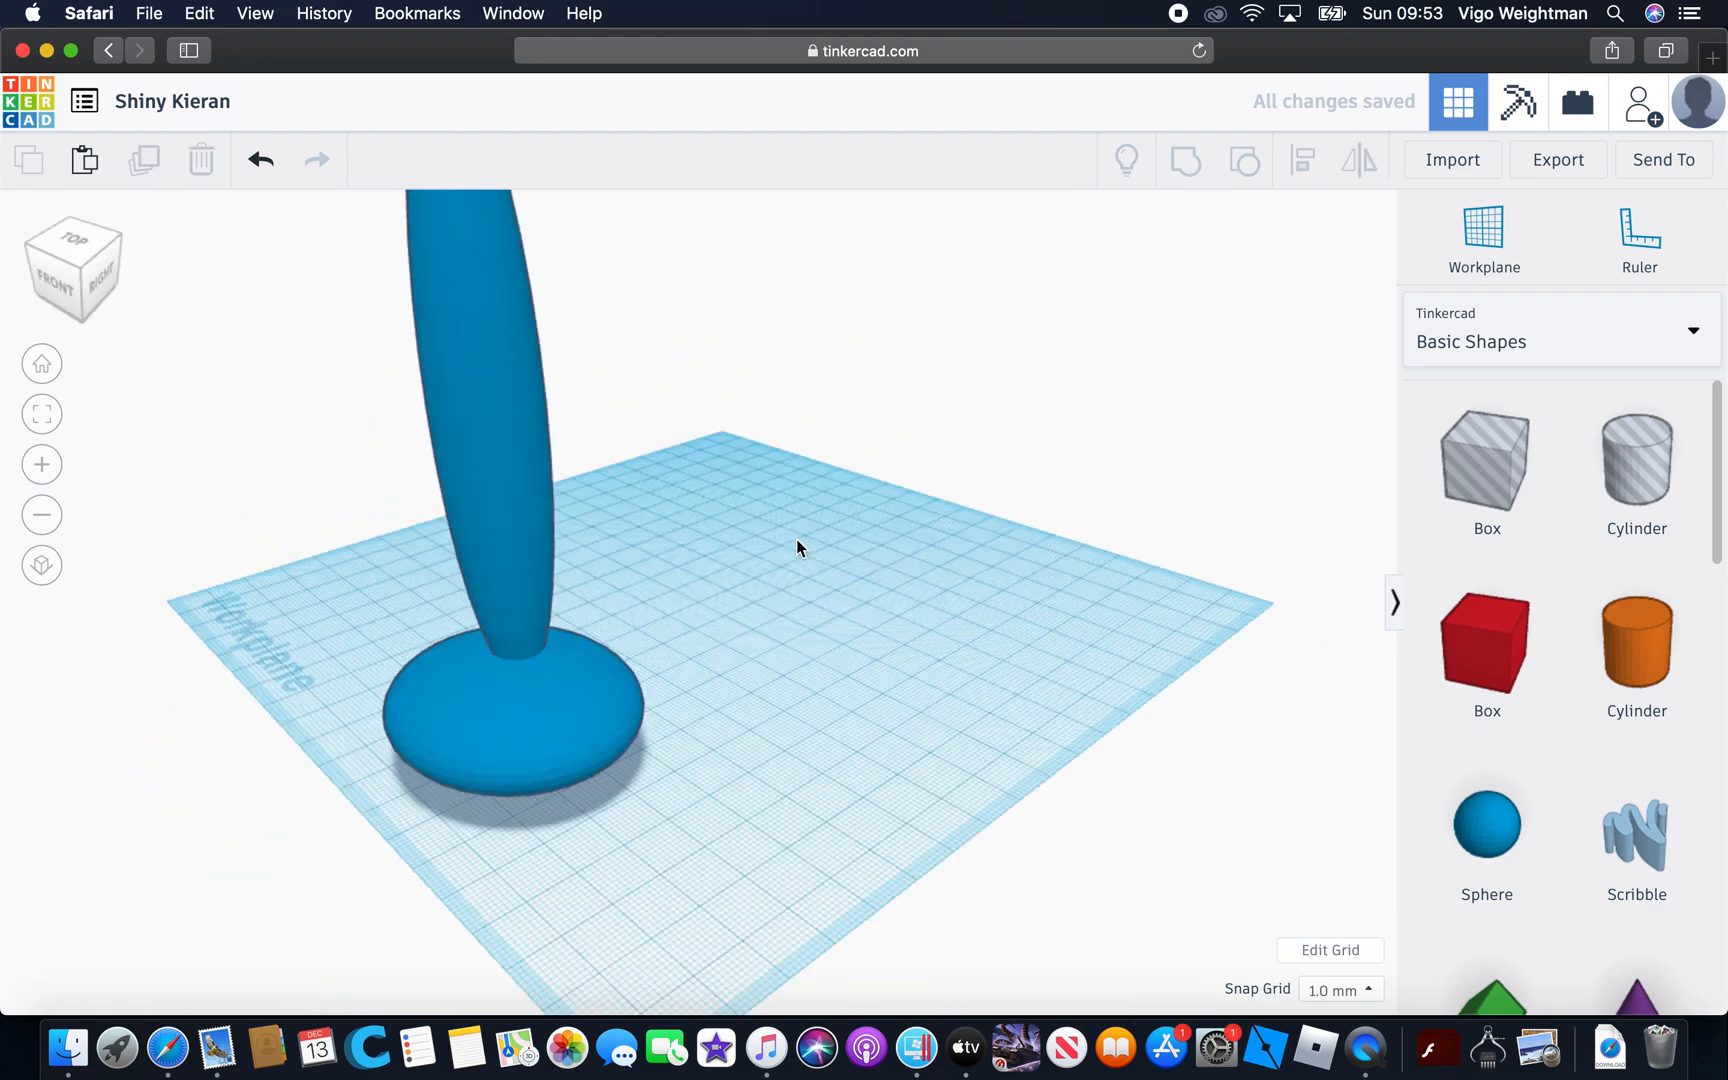
left_click(702, 692)
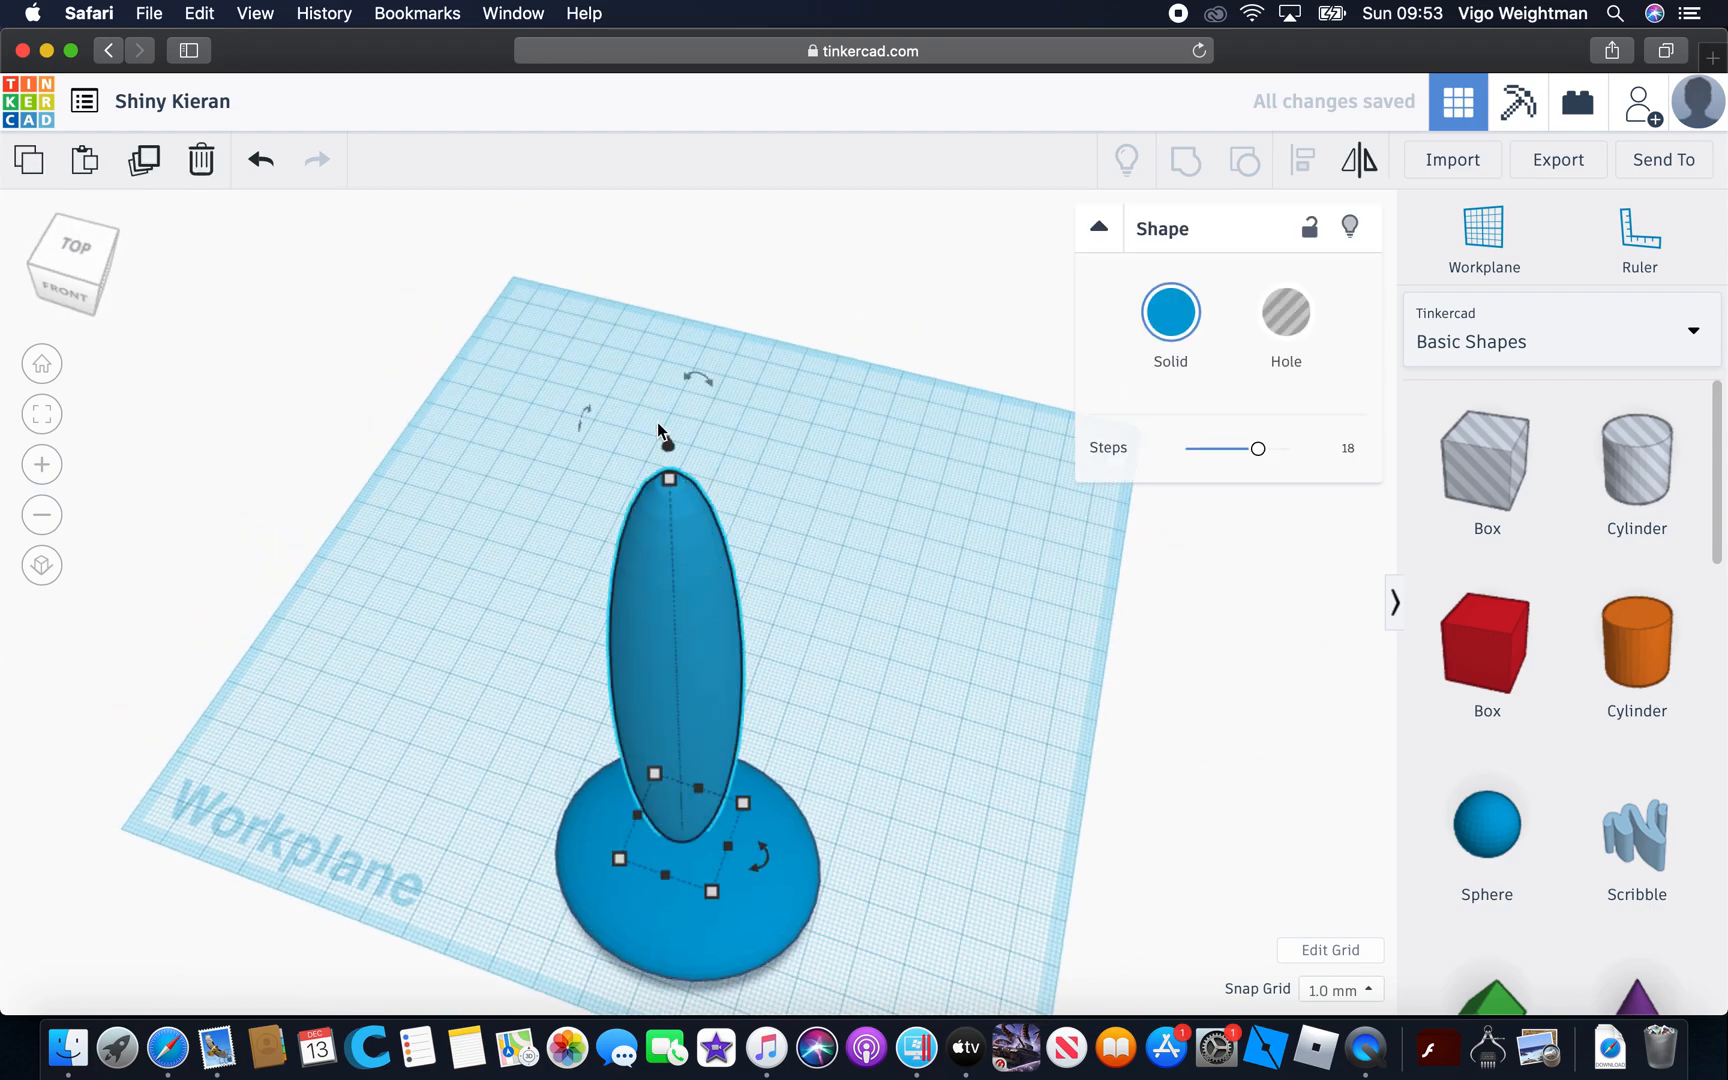
left_click_drag(668, 443, 700, 828)
left_click(687, 826)
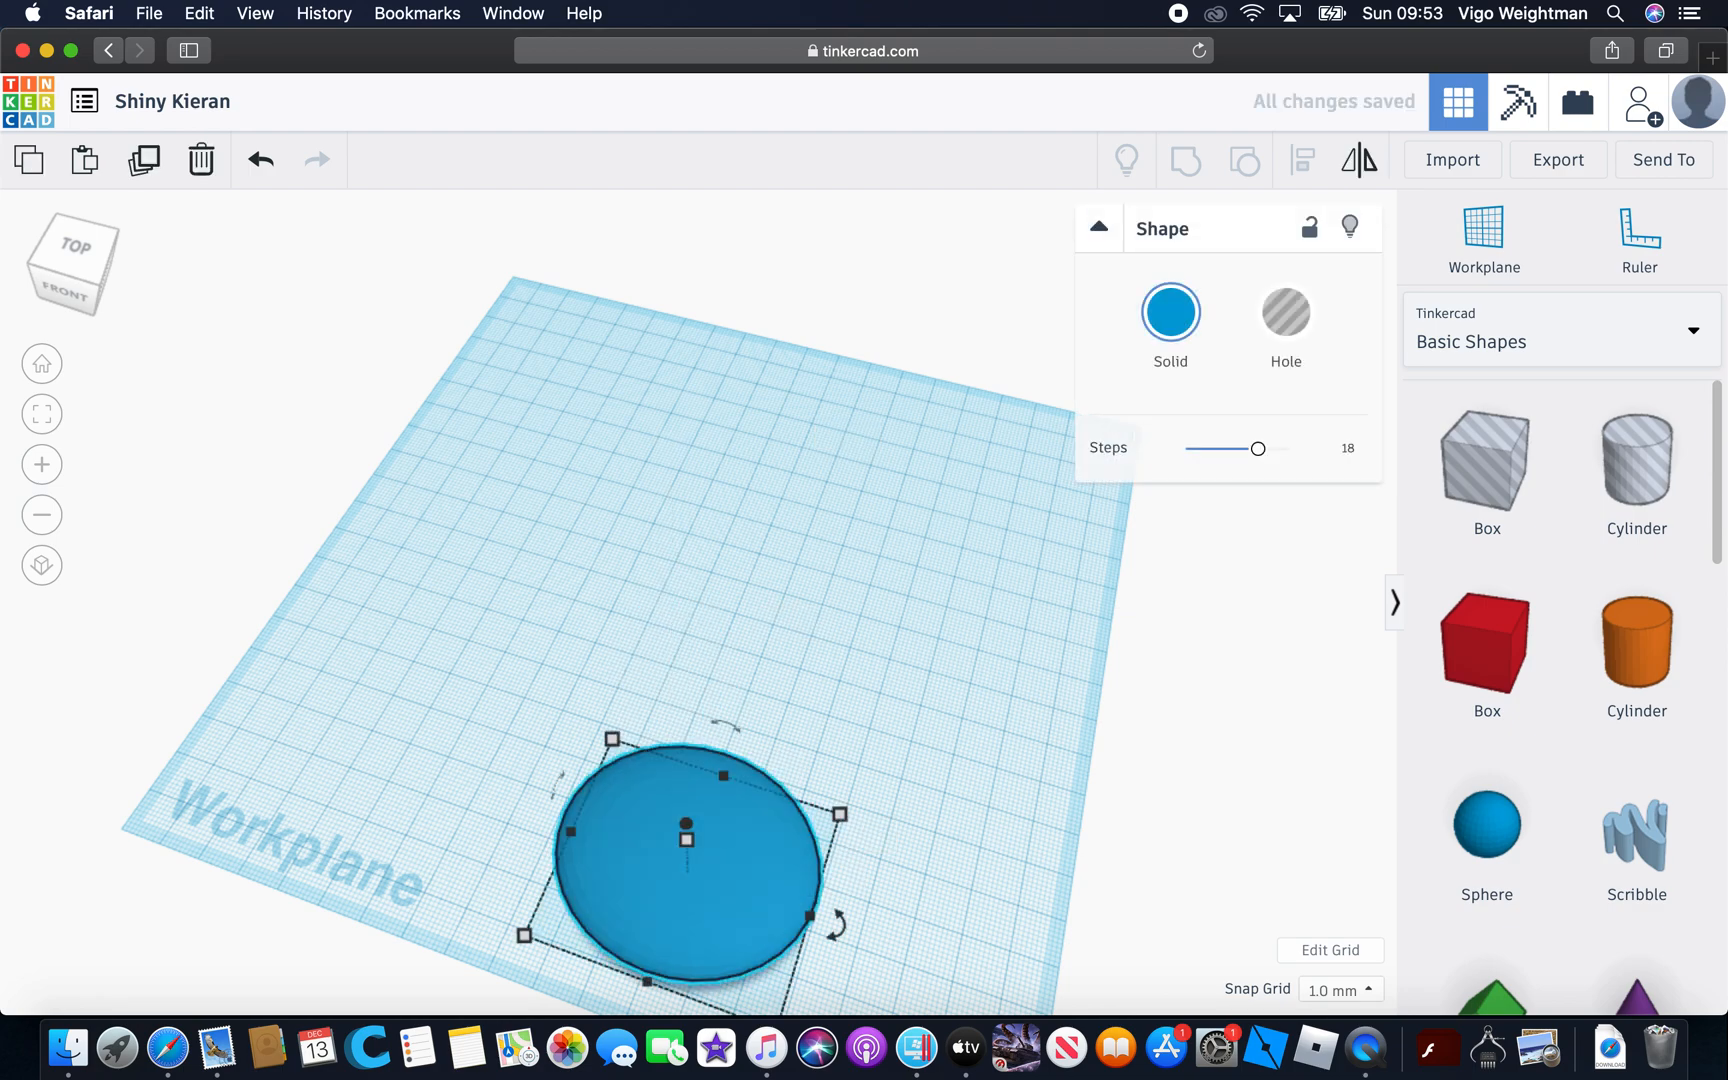
key("Delete")
Place a Text shape in the middle of the workplane and rotate it 80° about its vertical axis
scroll(1500, 836, "down", 8)
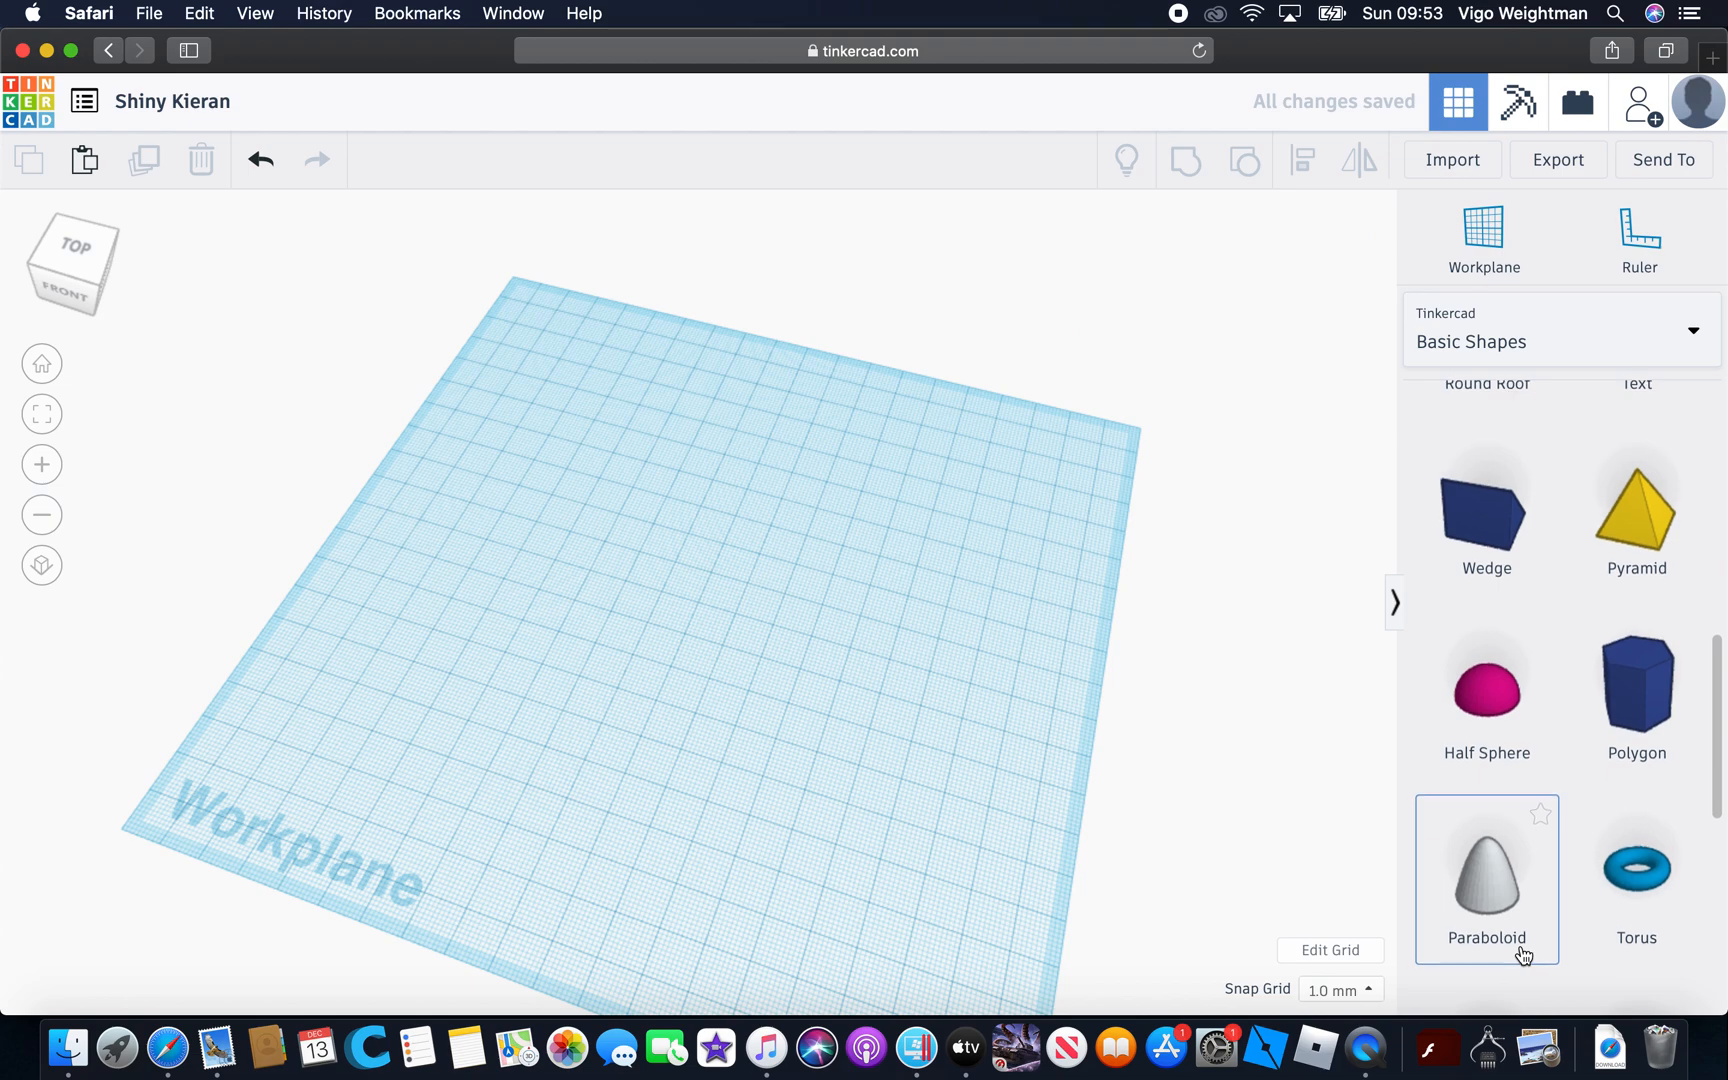
scroll(1525, 944, "up", 4)
scroll(1600, 820, "up", 4)
scroll(1682, 806, "up", 1)
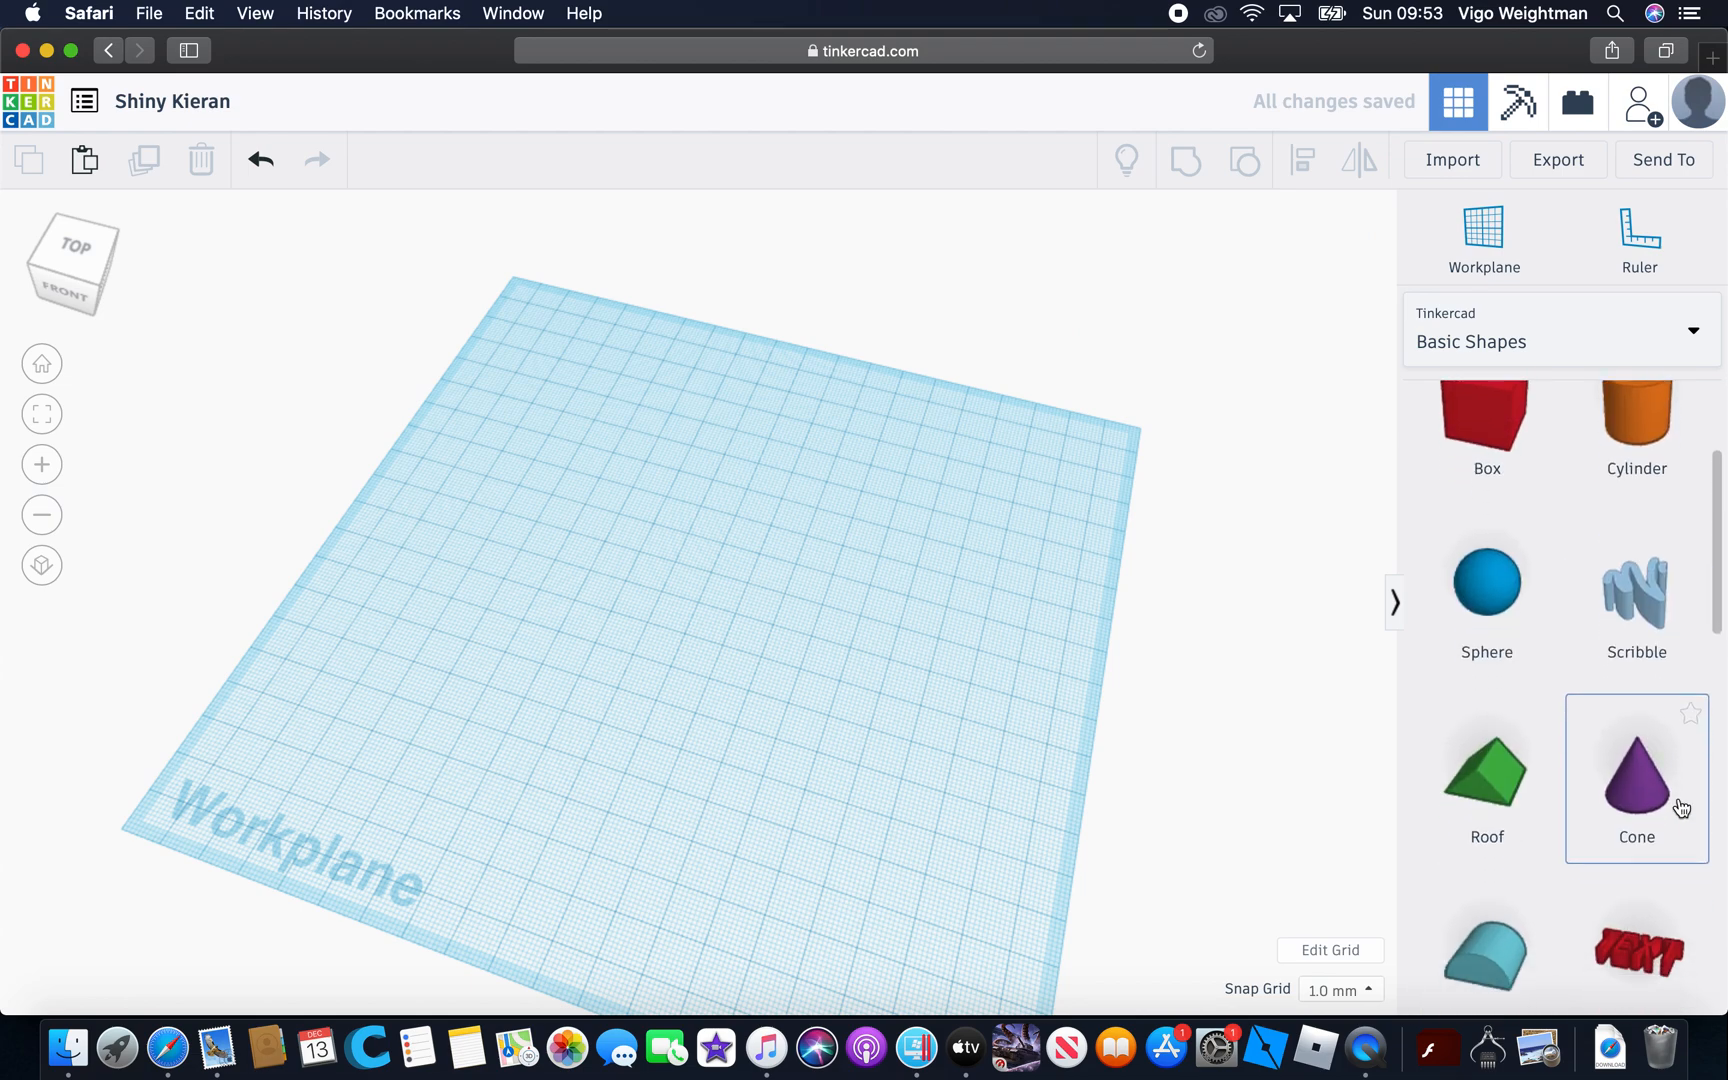
scroll(1647, 843, "down", 4)
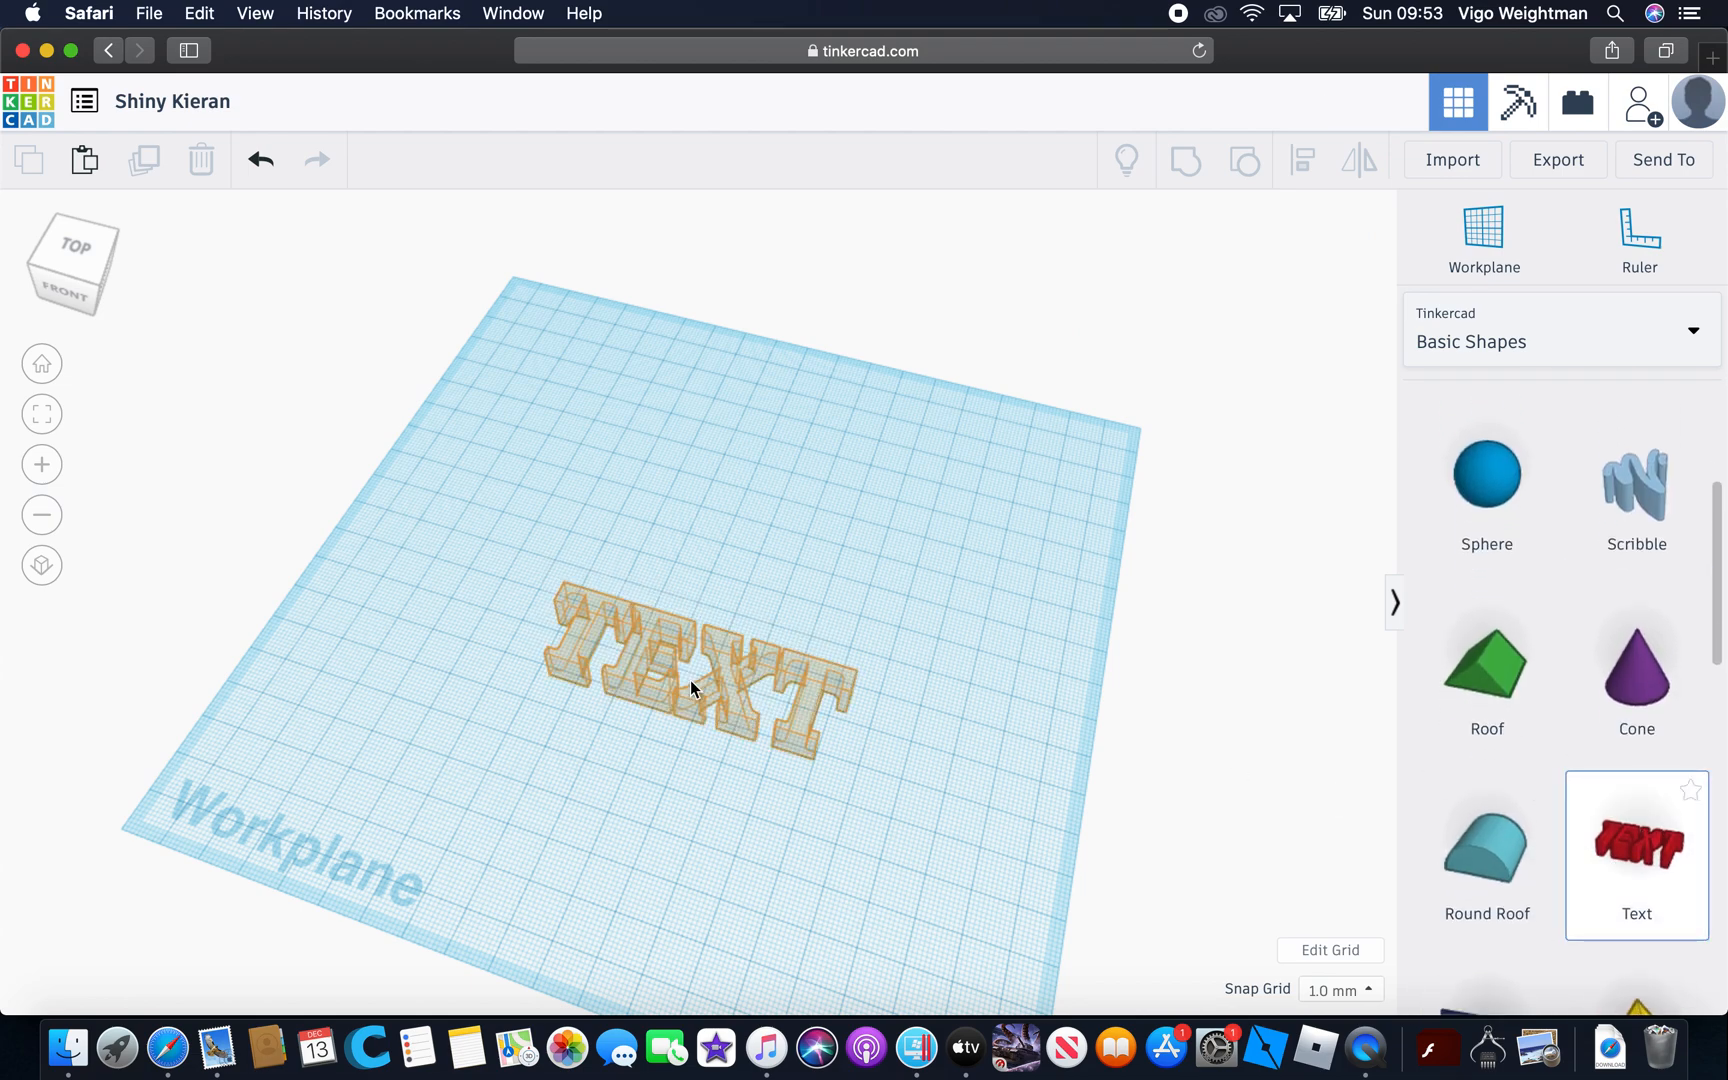
left_click(690, 680)
left_click_drag(845, 730, 805, 530)
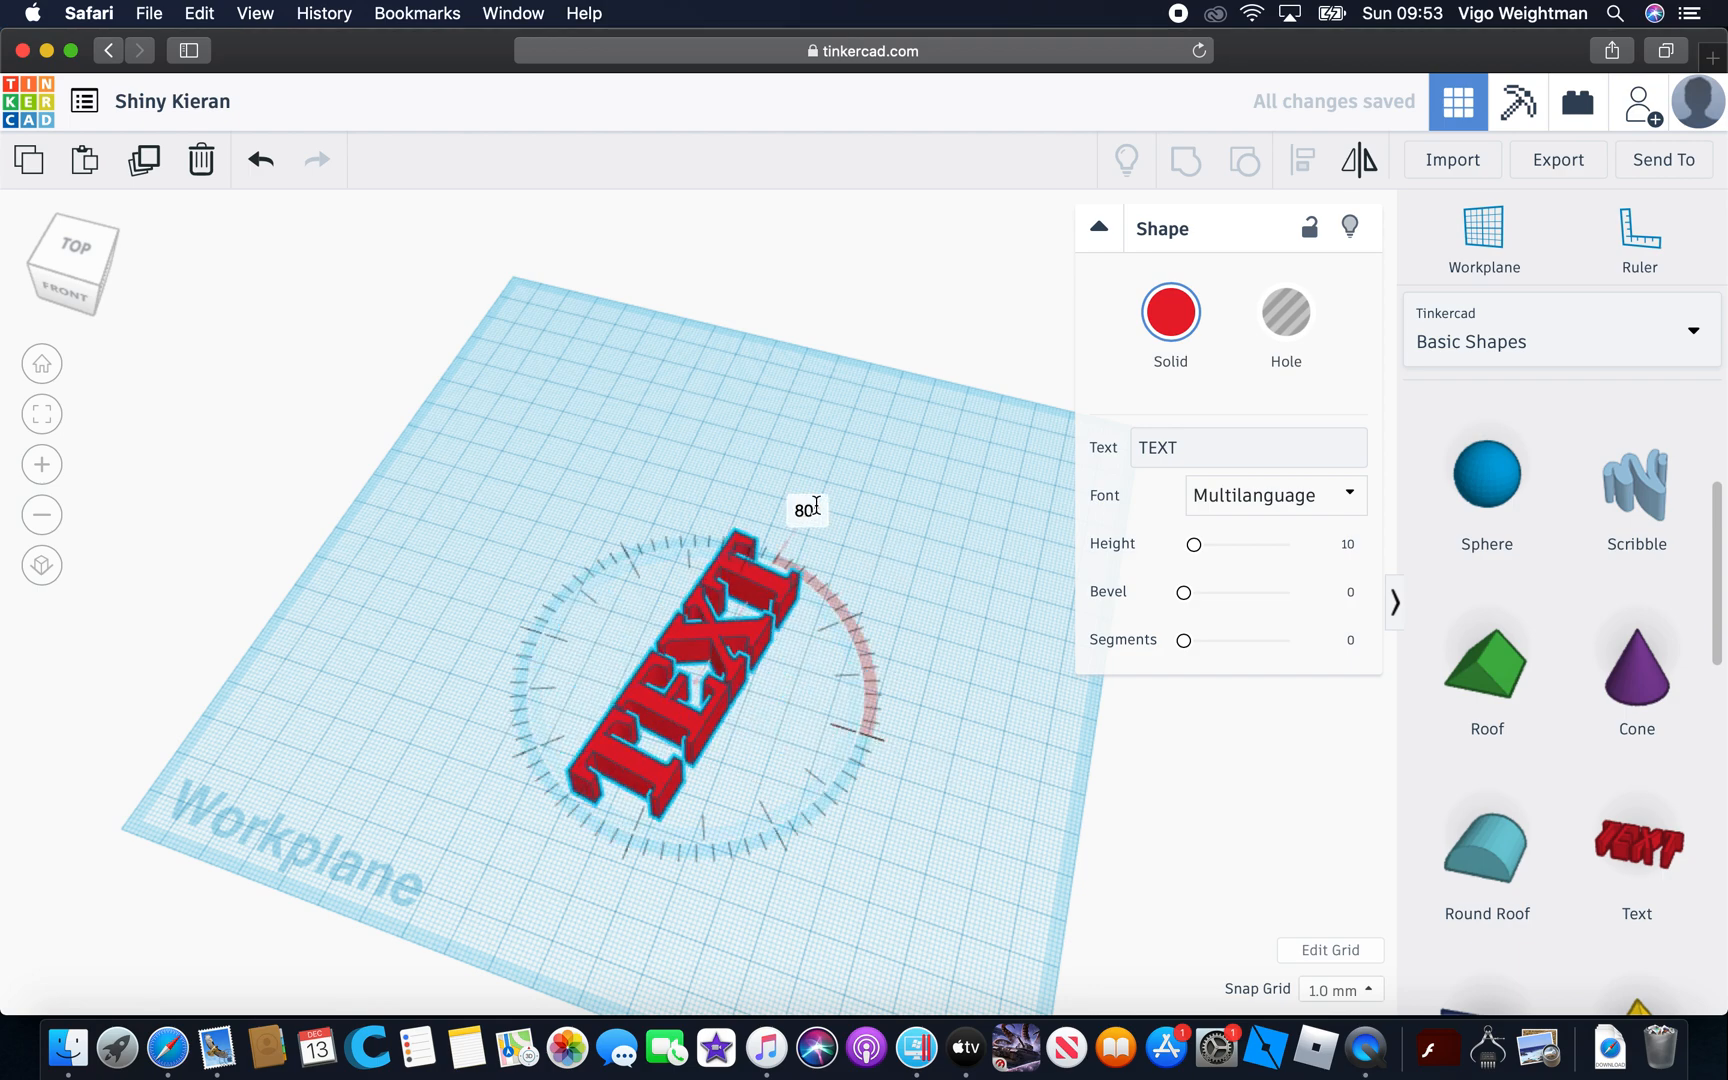
Stretch the rotated text to a larger footprint and delete it from the workplane
left_click_drag(574, 795, 440, 721)
left_click(755, 768)
right_click_drag(755, 768, 592, 511)
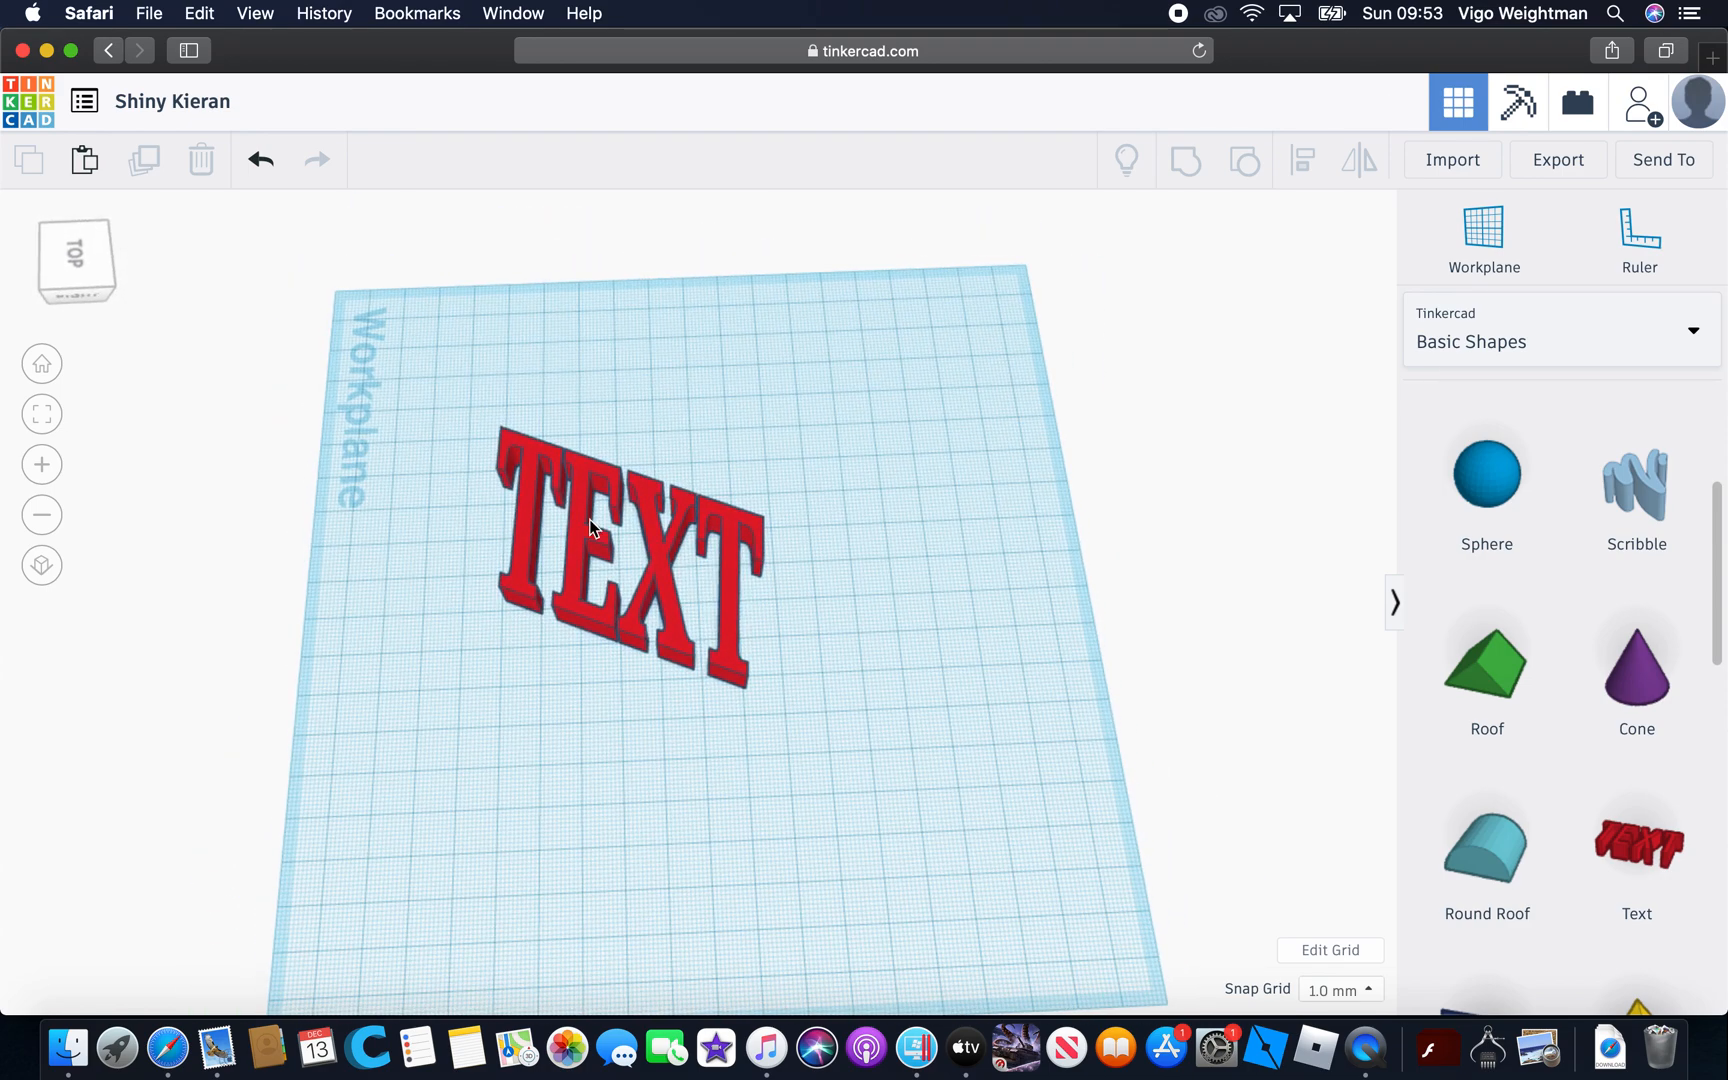
left_click(653, 576)
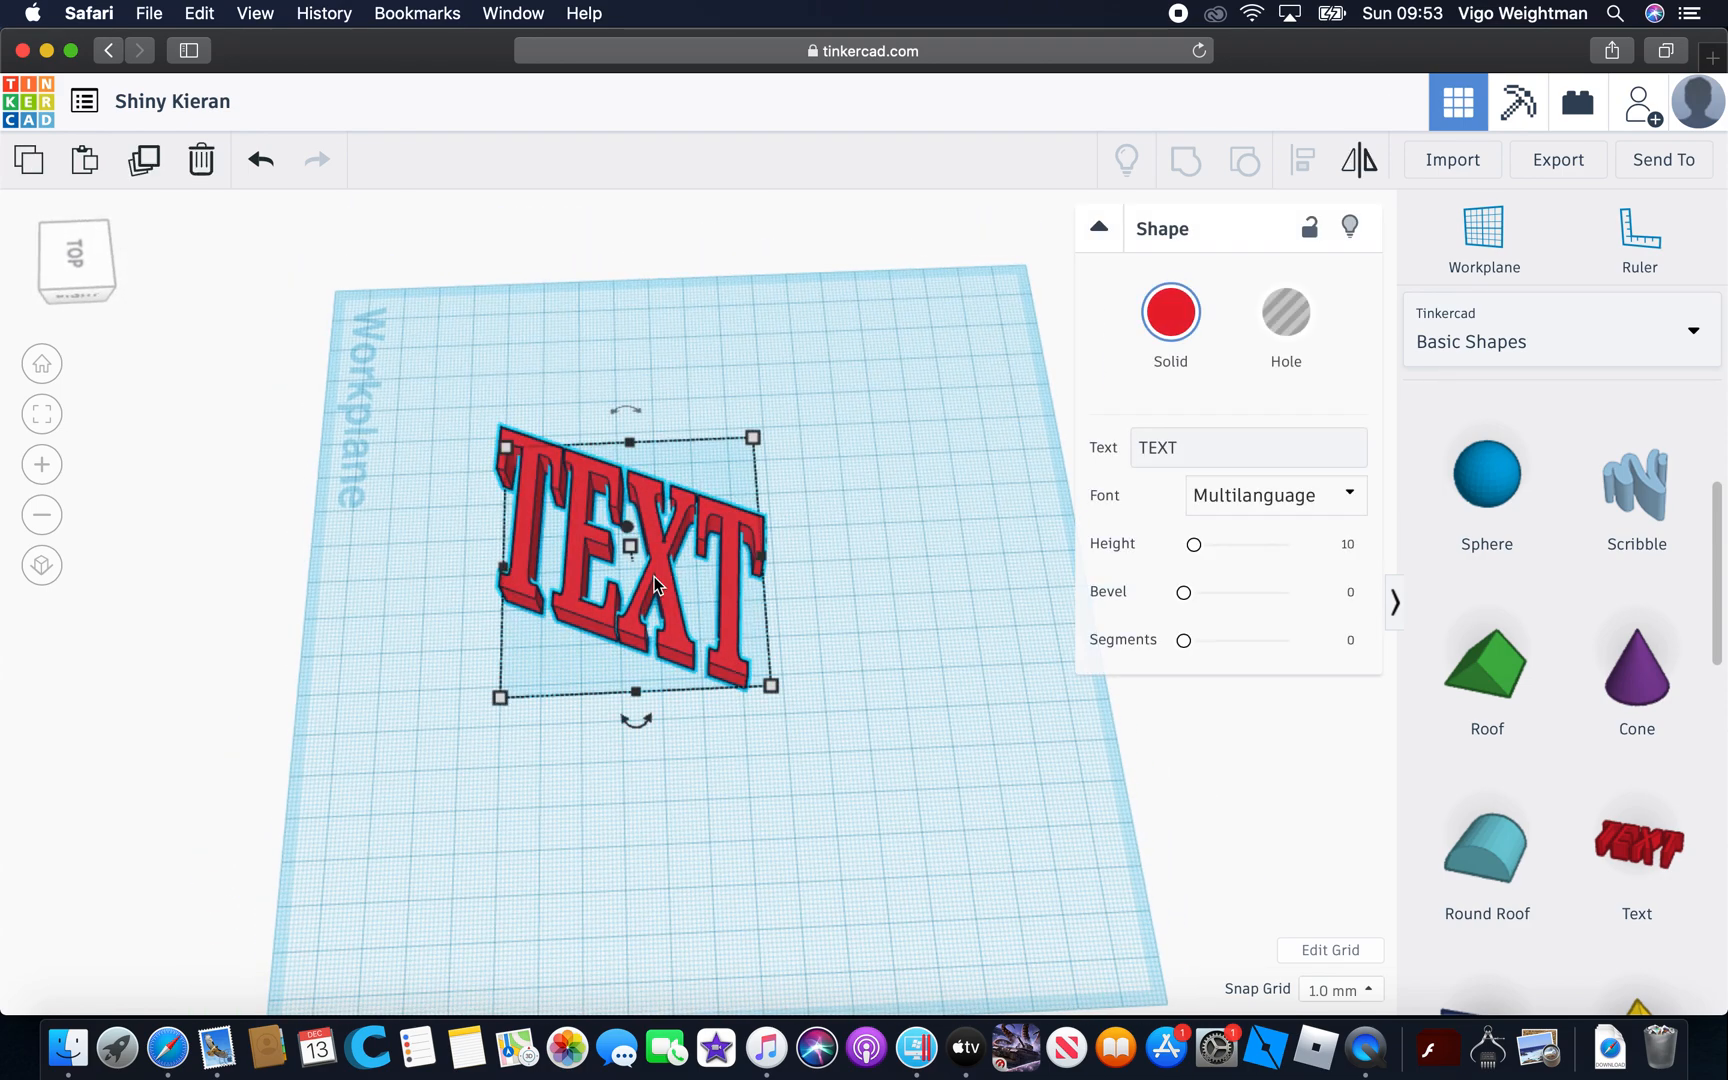
key("Delete")
Browse the basic shapes, switch to the full Shape Generators collection, and place the extruded Australia shape on the workplane
scroll(1516, 520, "down", 10)
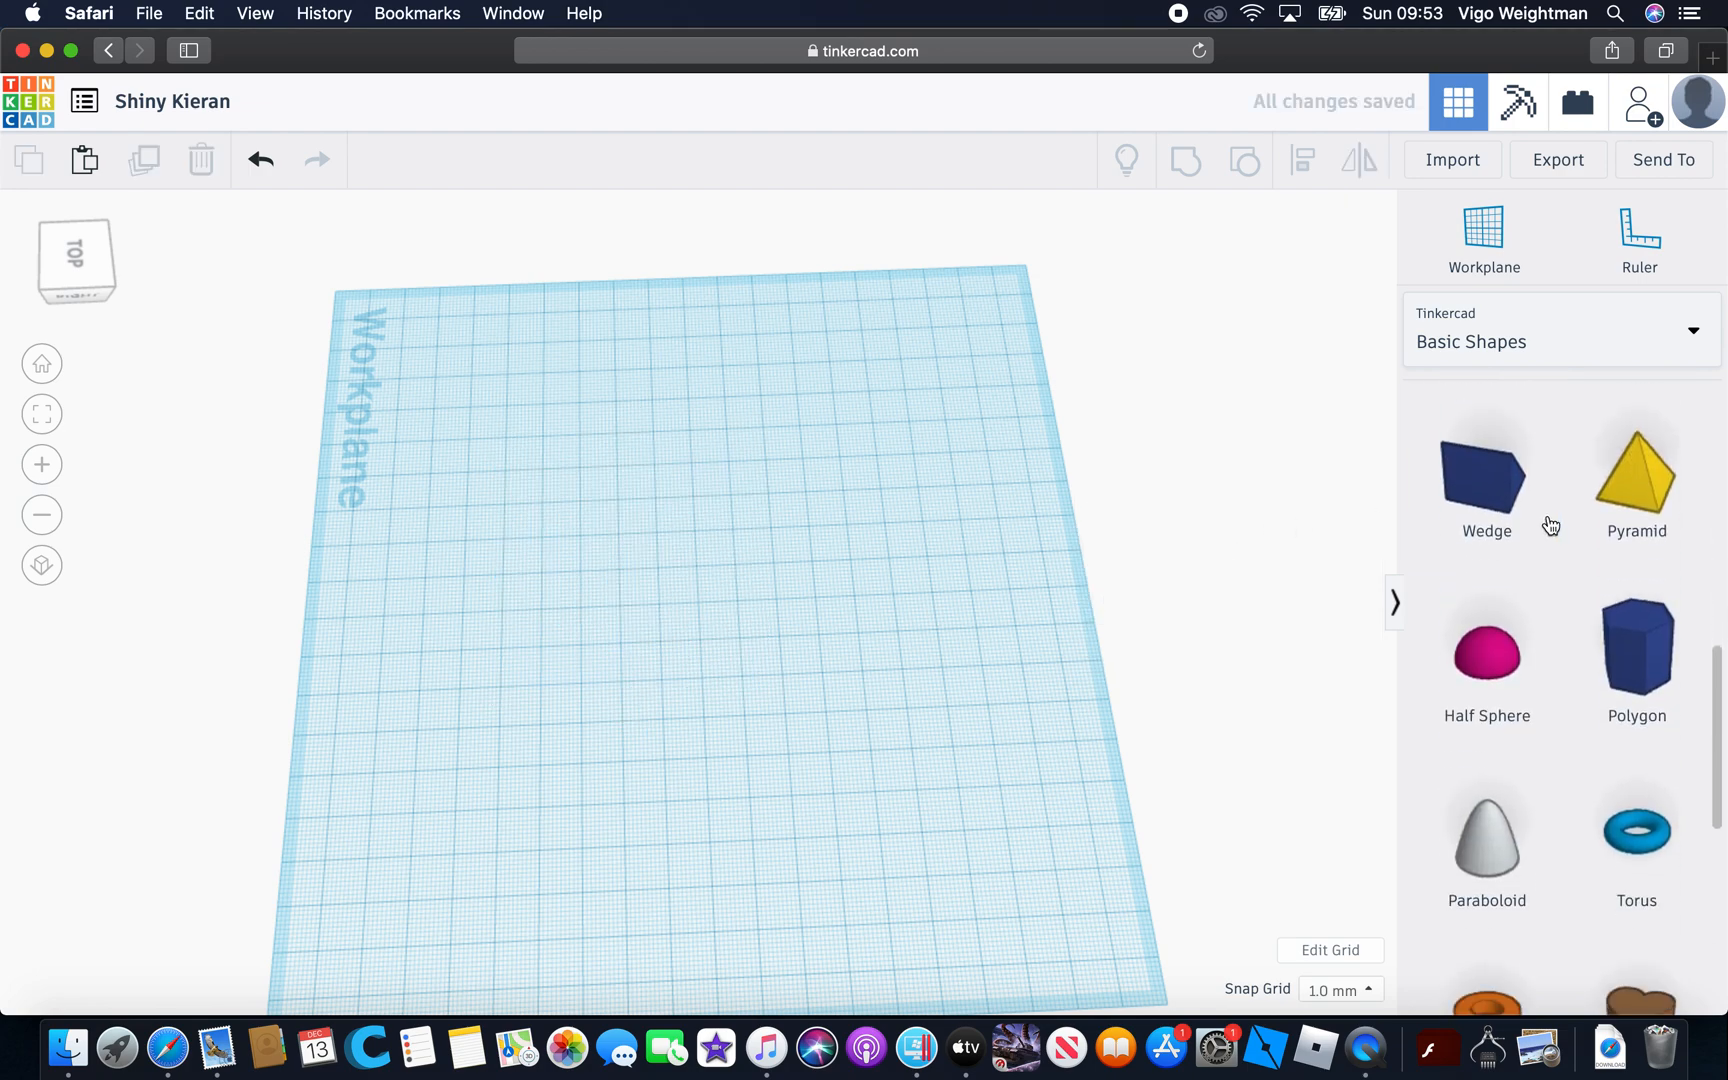
scroll(1551, 540, "up", 1)
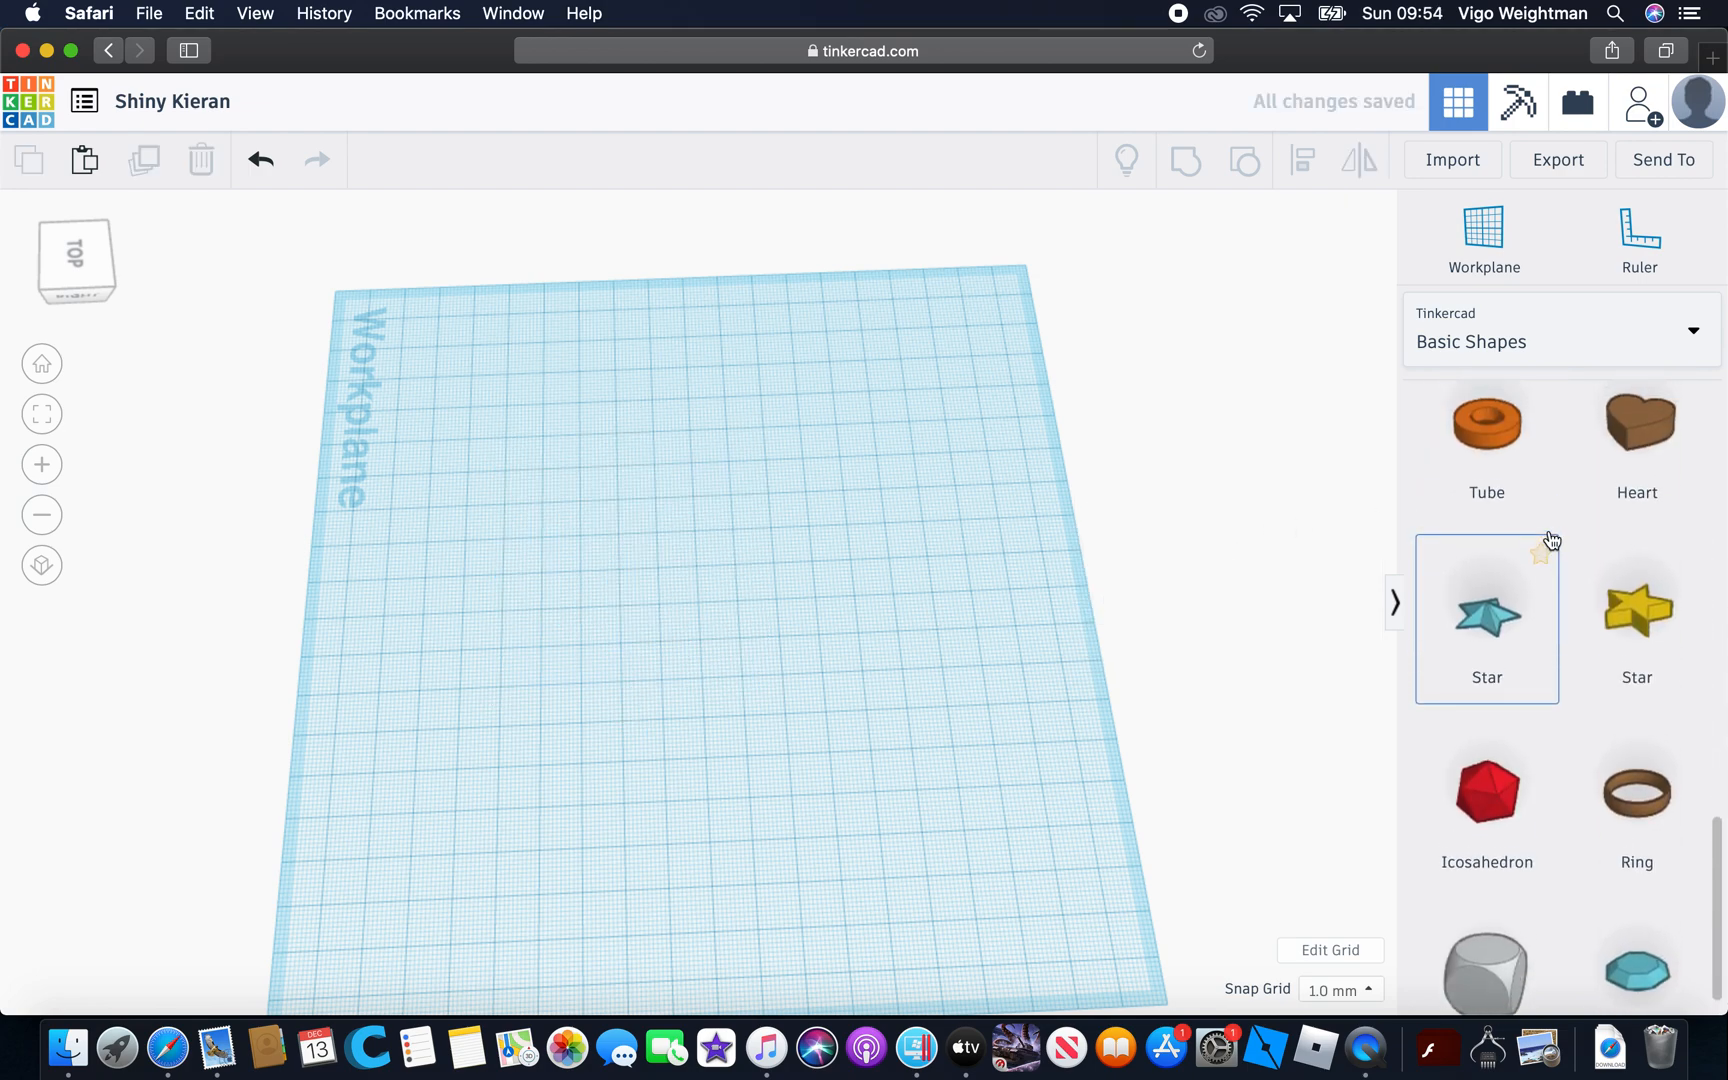
scroll(1551, 540, "down", 1)
scroll(1551, 540, "down", 2)
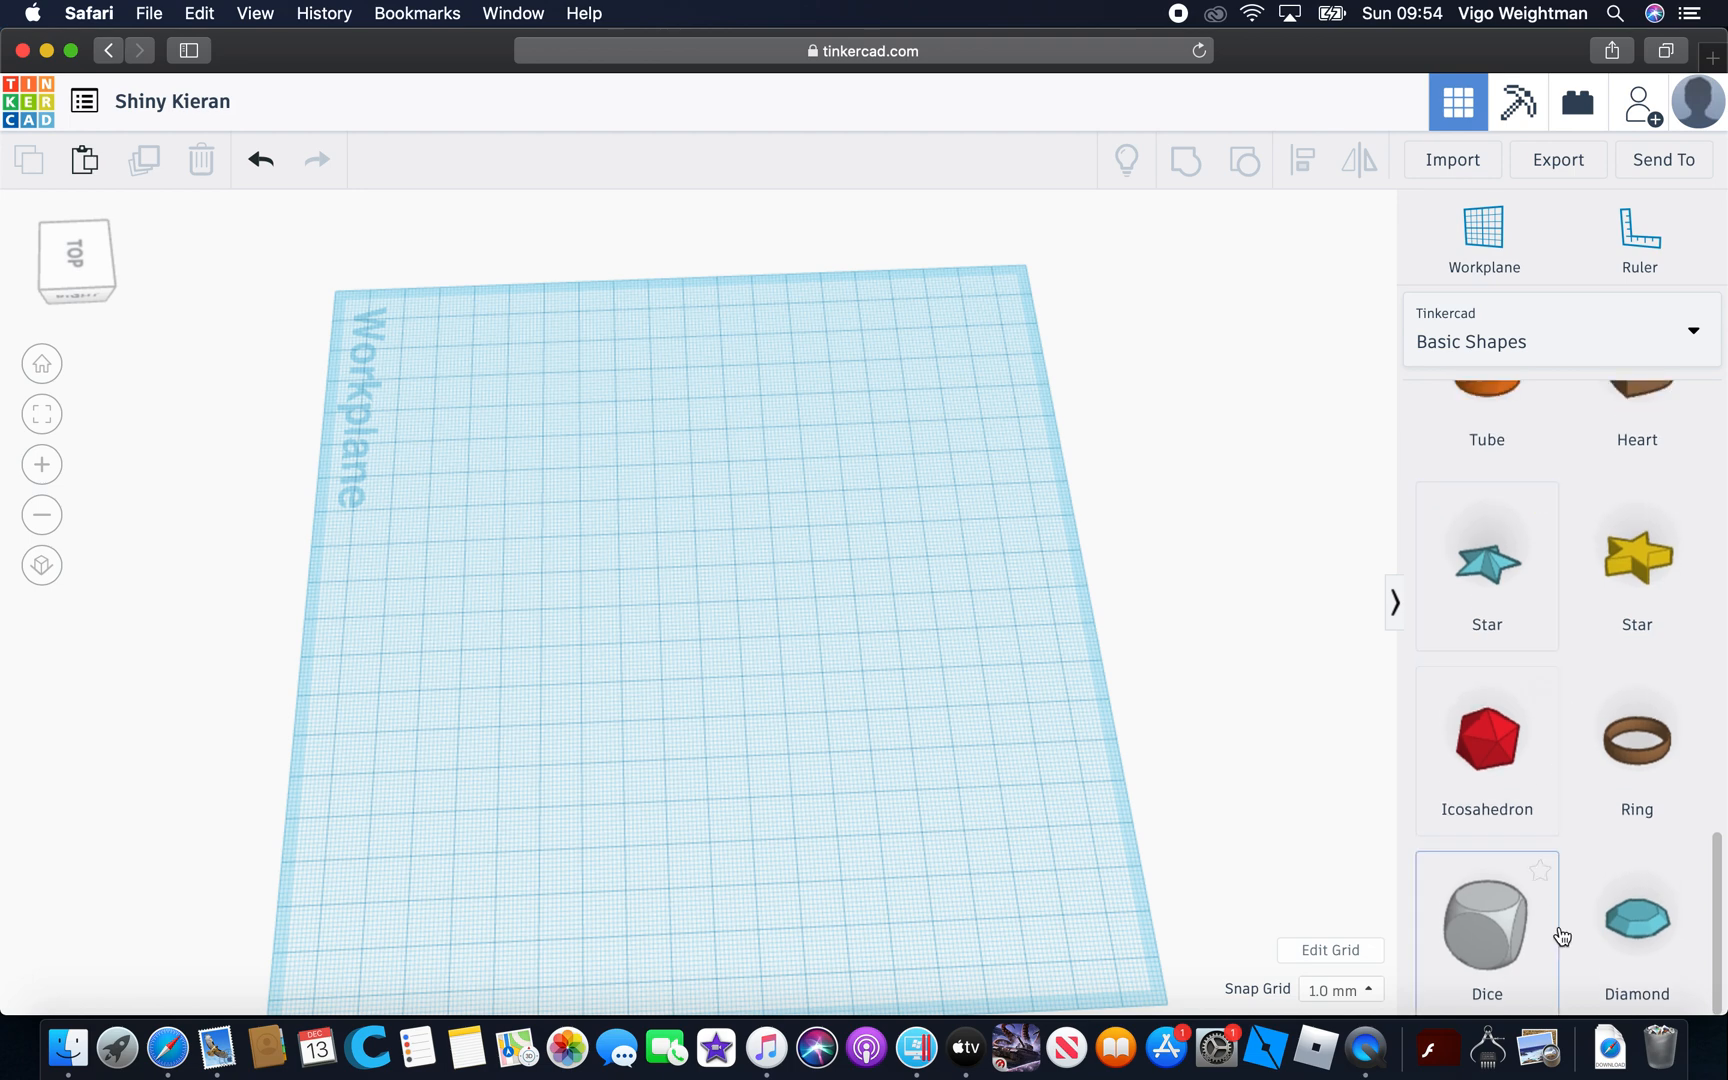
left_click(1508, 339)
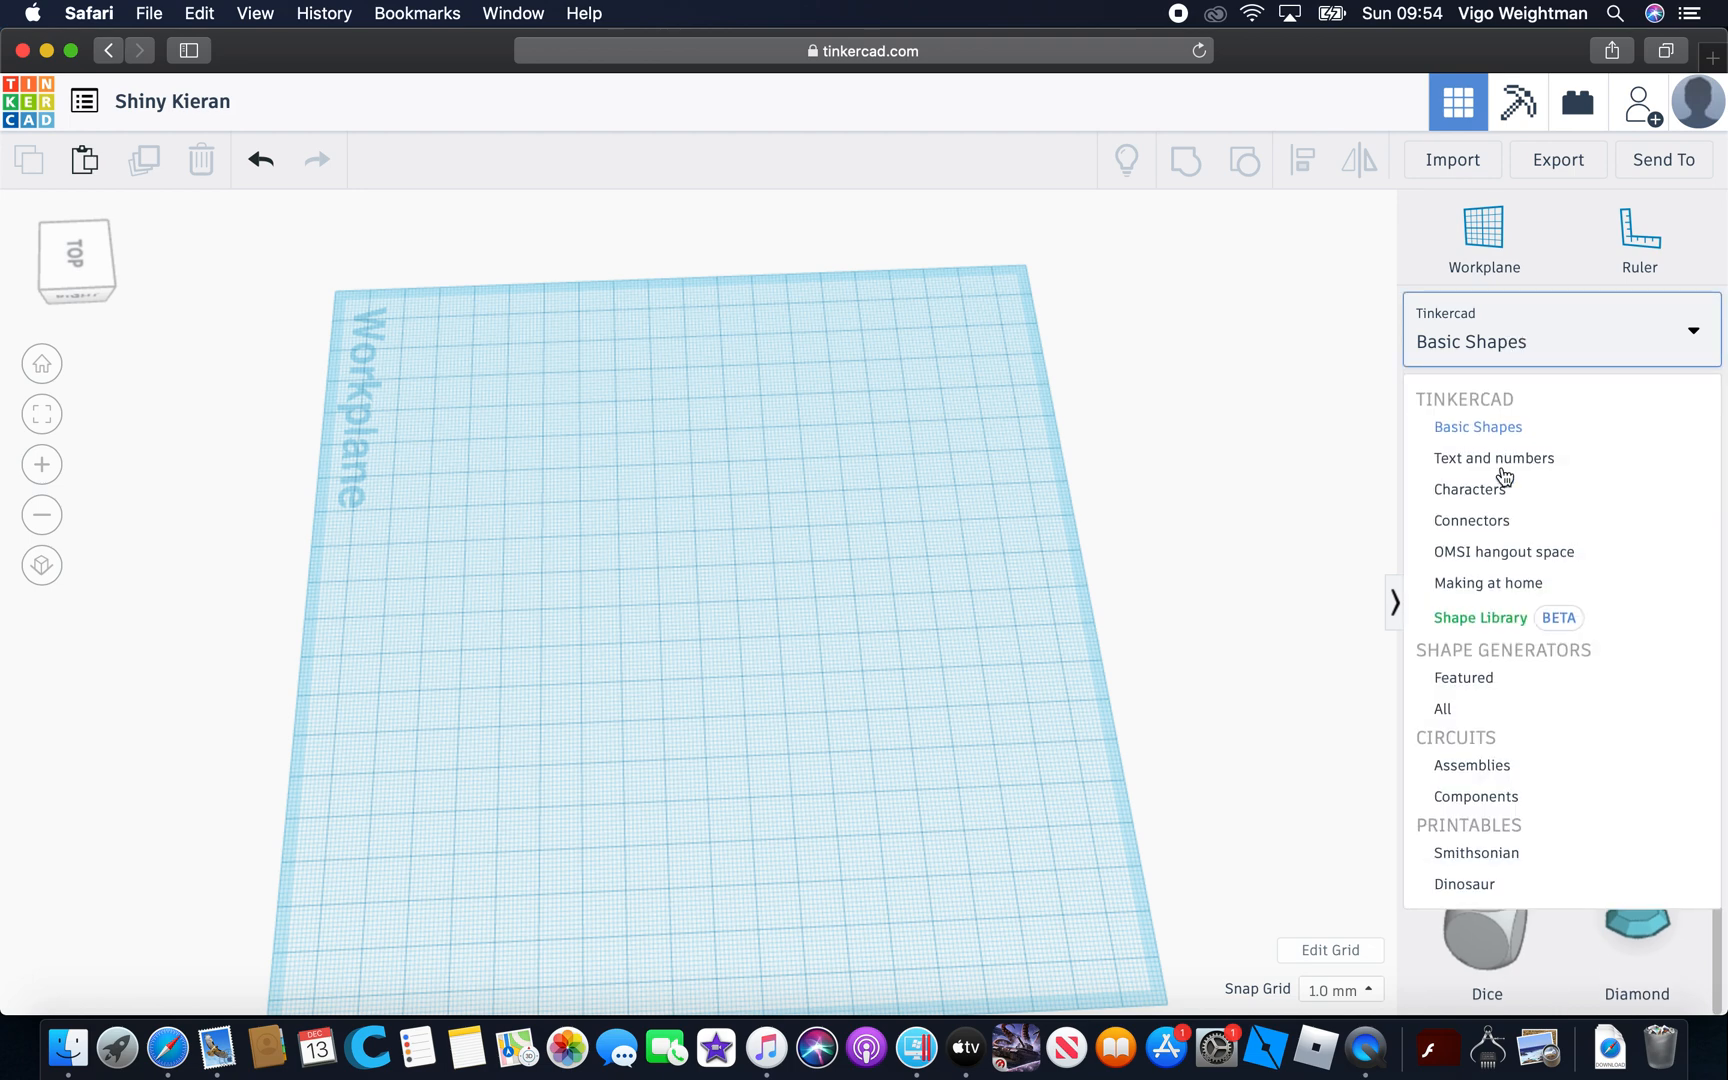
left_click(1490, 707)
scroll(1499, 880, "down", 5)
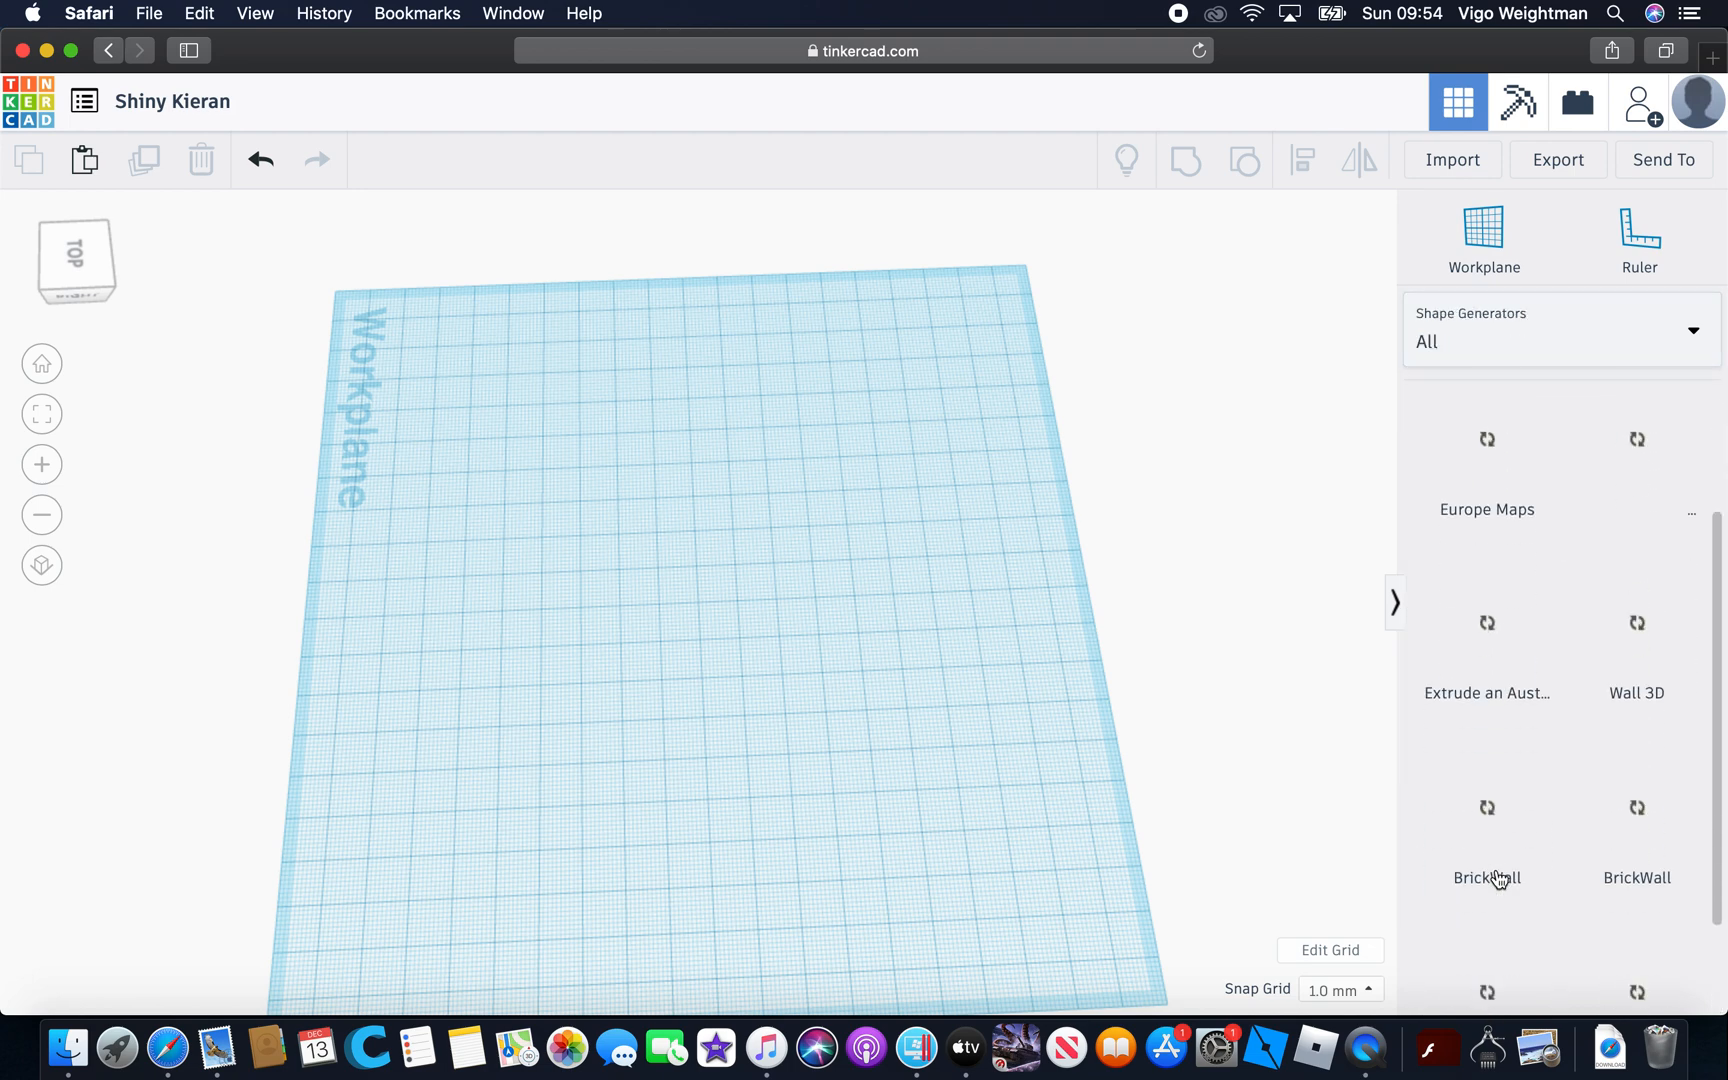
scroll(1497, 870, "up", 3)
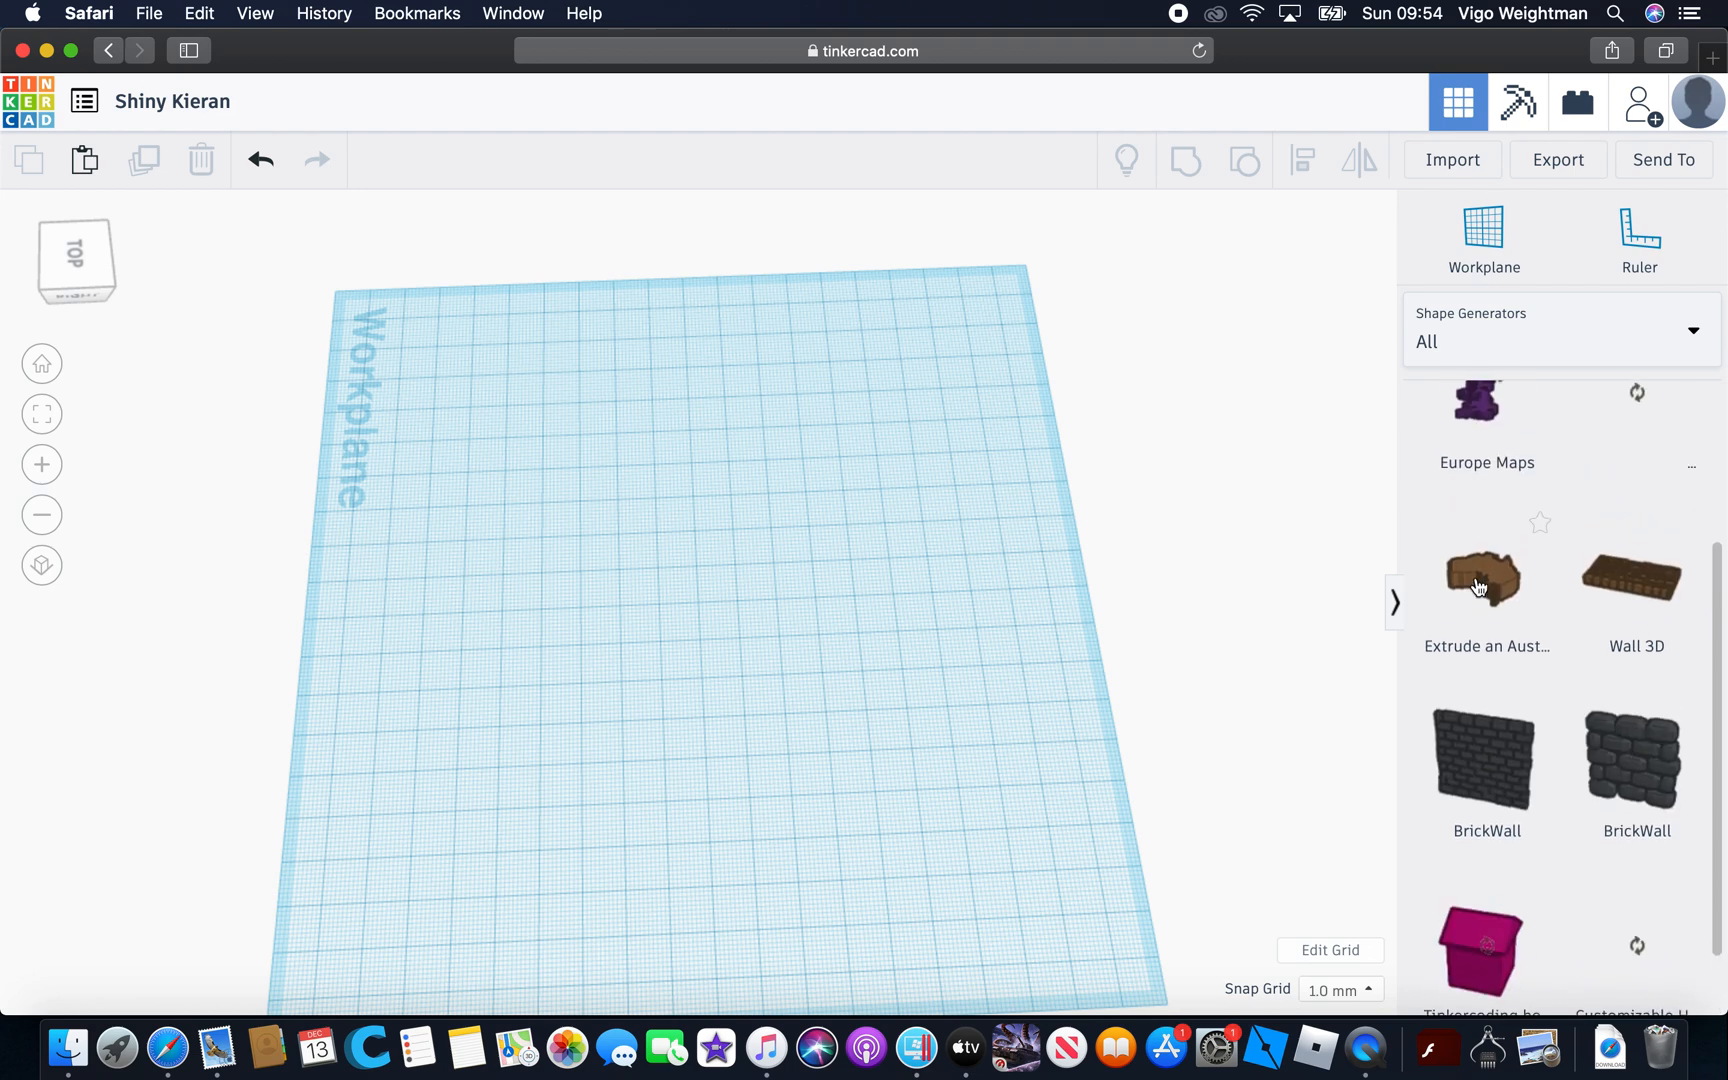
left_click_drag(944, 640, 748, 710)
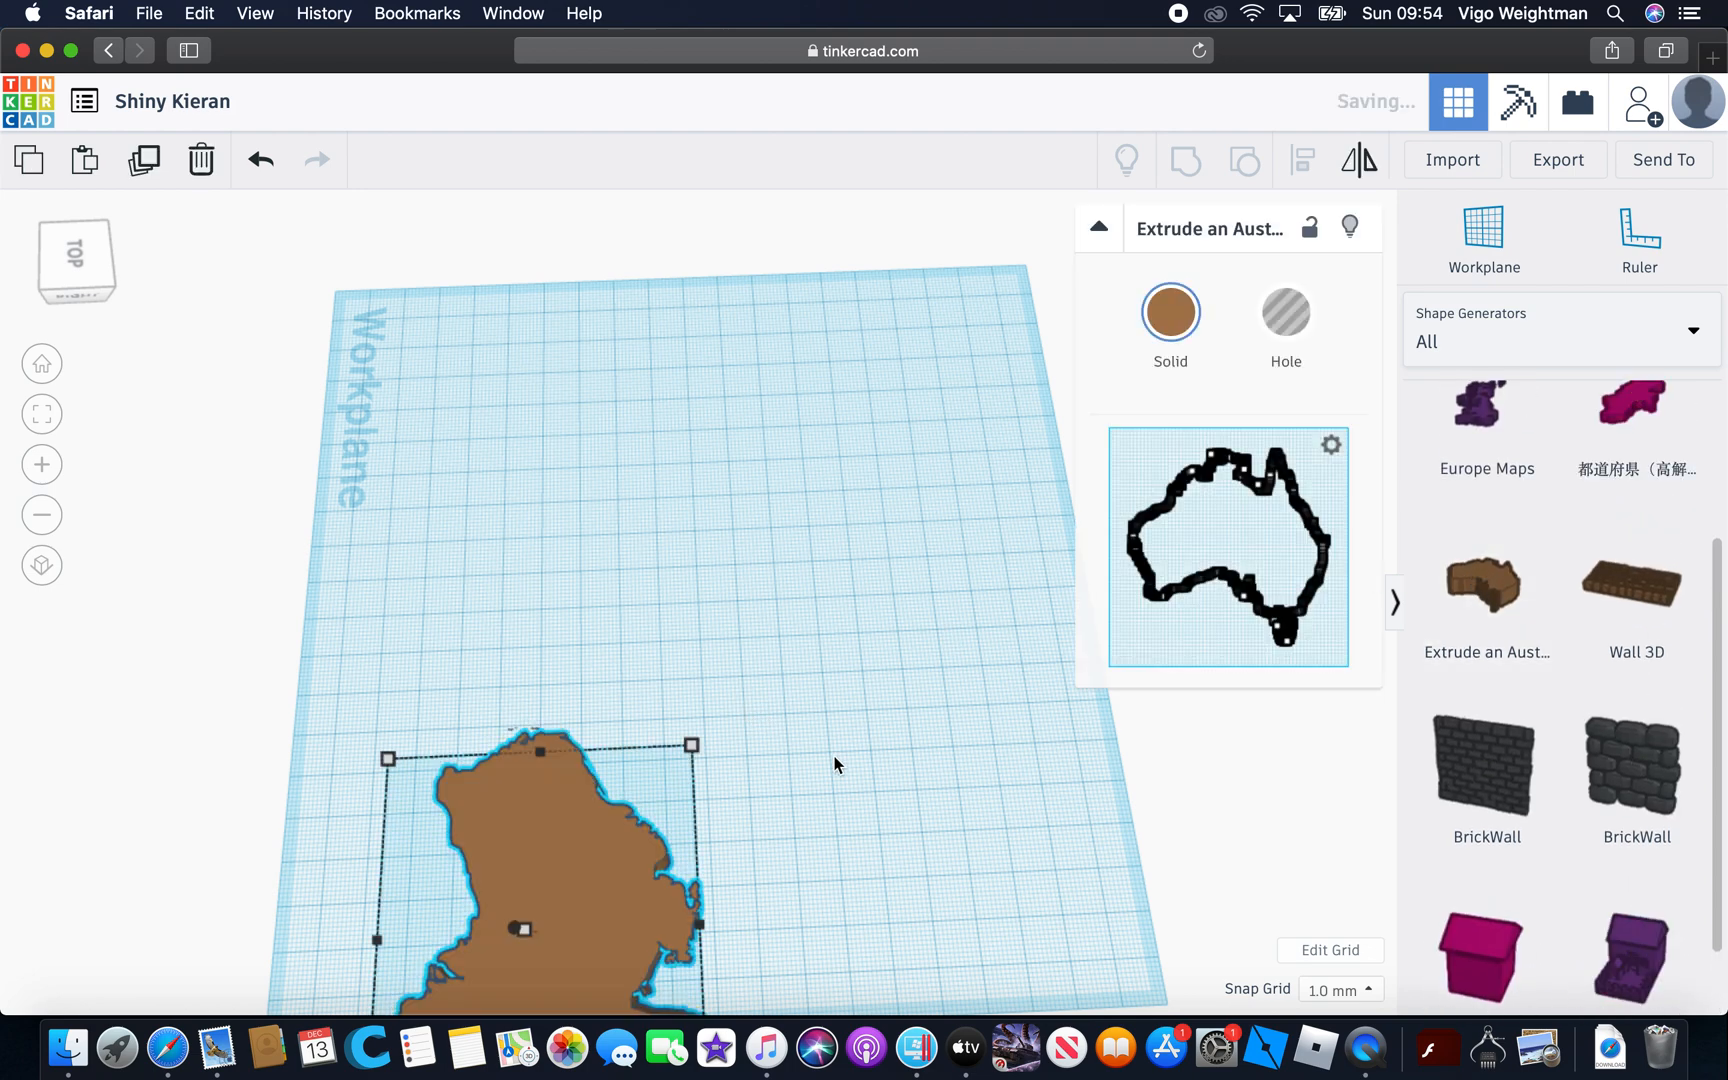
Move the Australia shape toward the middle of the workplane and resize its footprint from the corners, with one side 103 mm long
scroll(834, 763, "down", 5)
right_click_drag(835, 765, 795, 740)
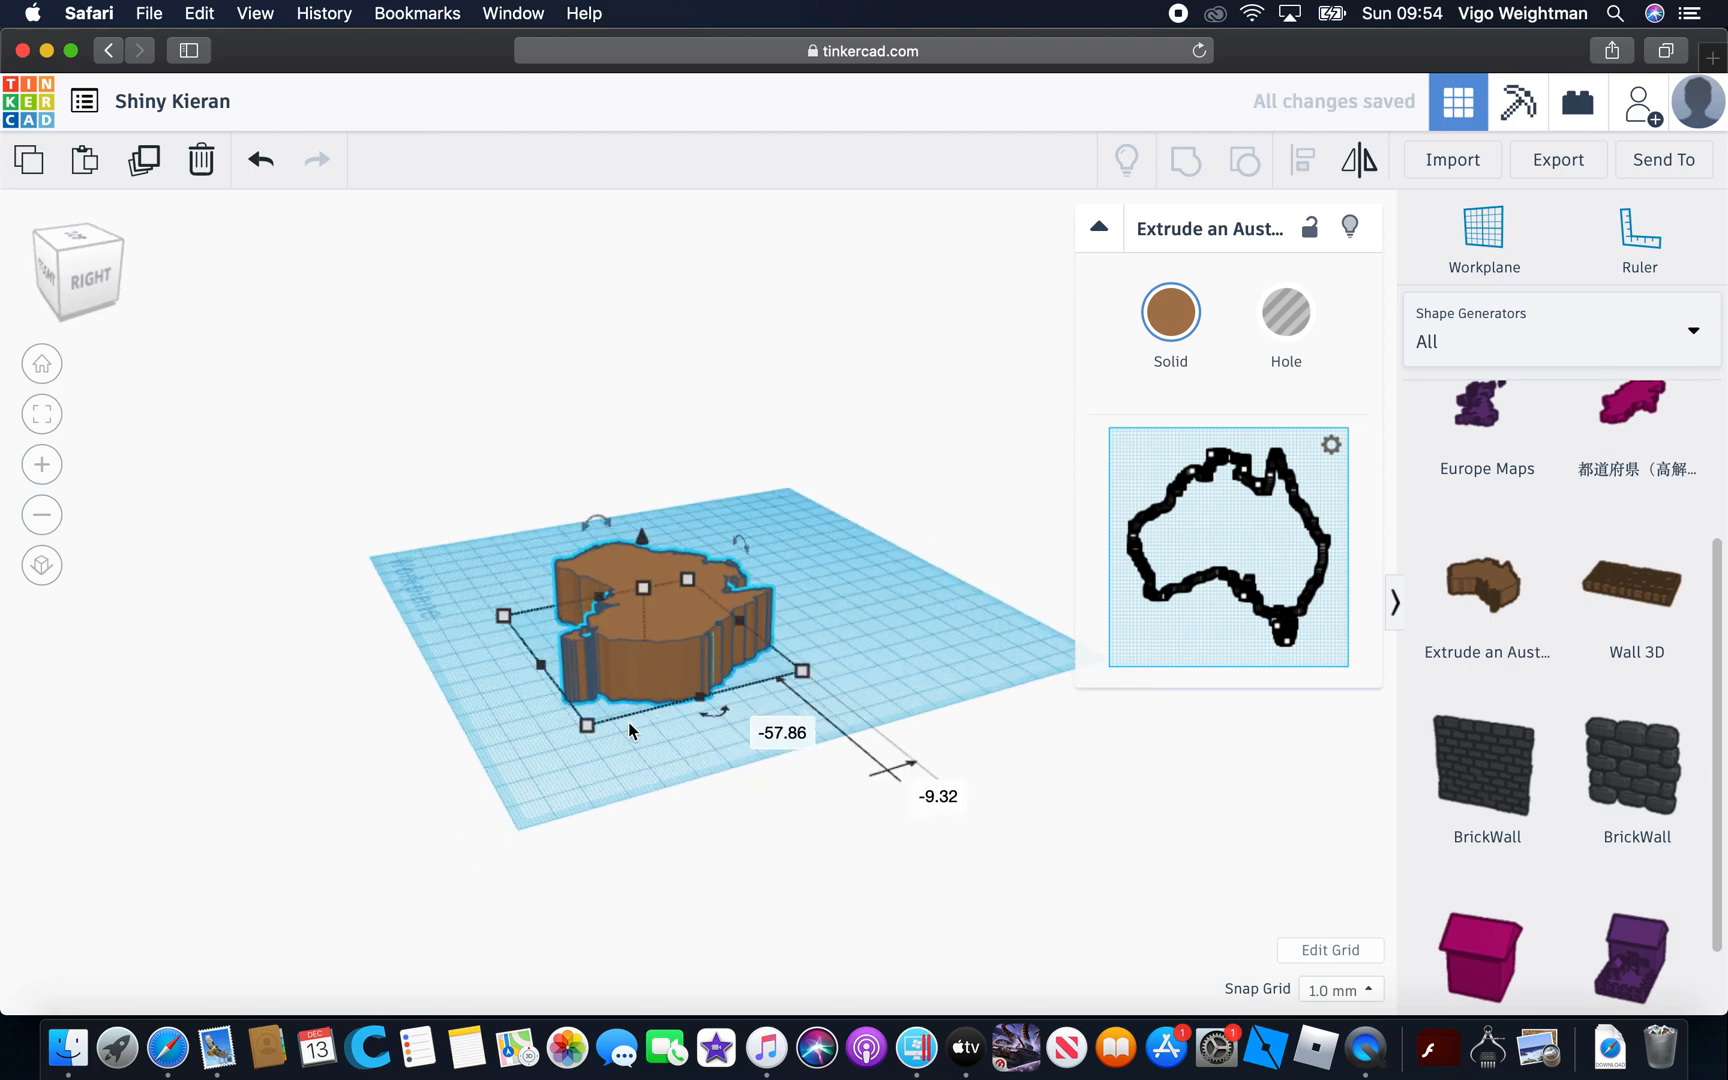
left_click_drag(580, 721, 836, 552)
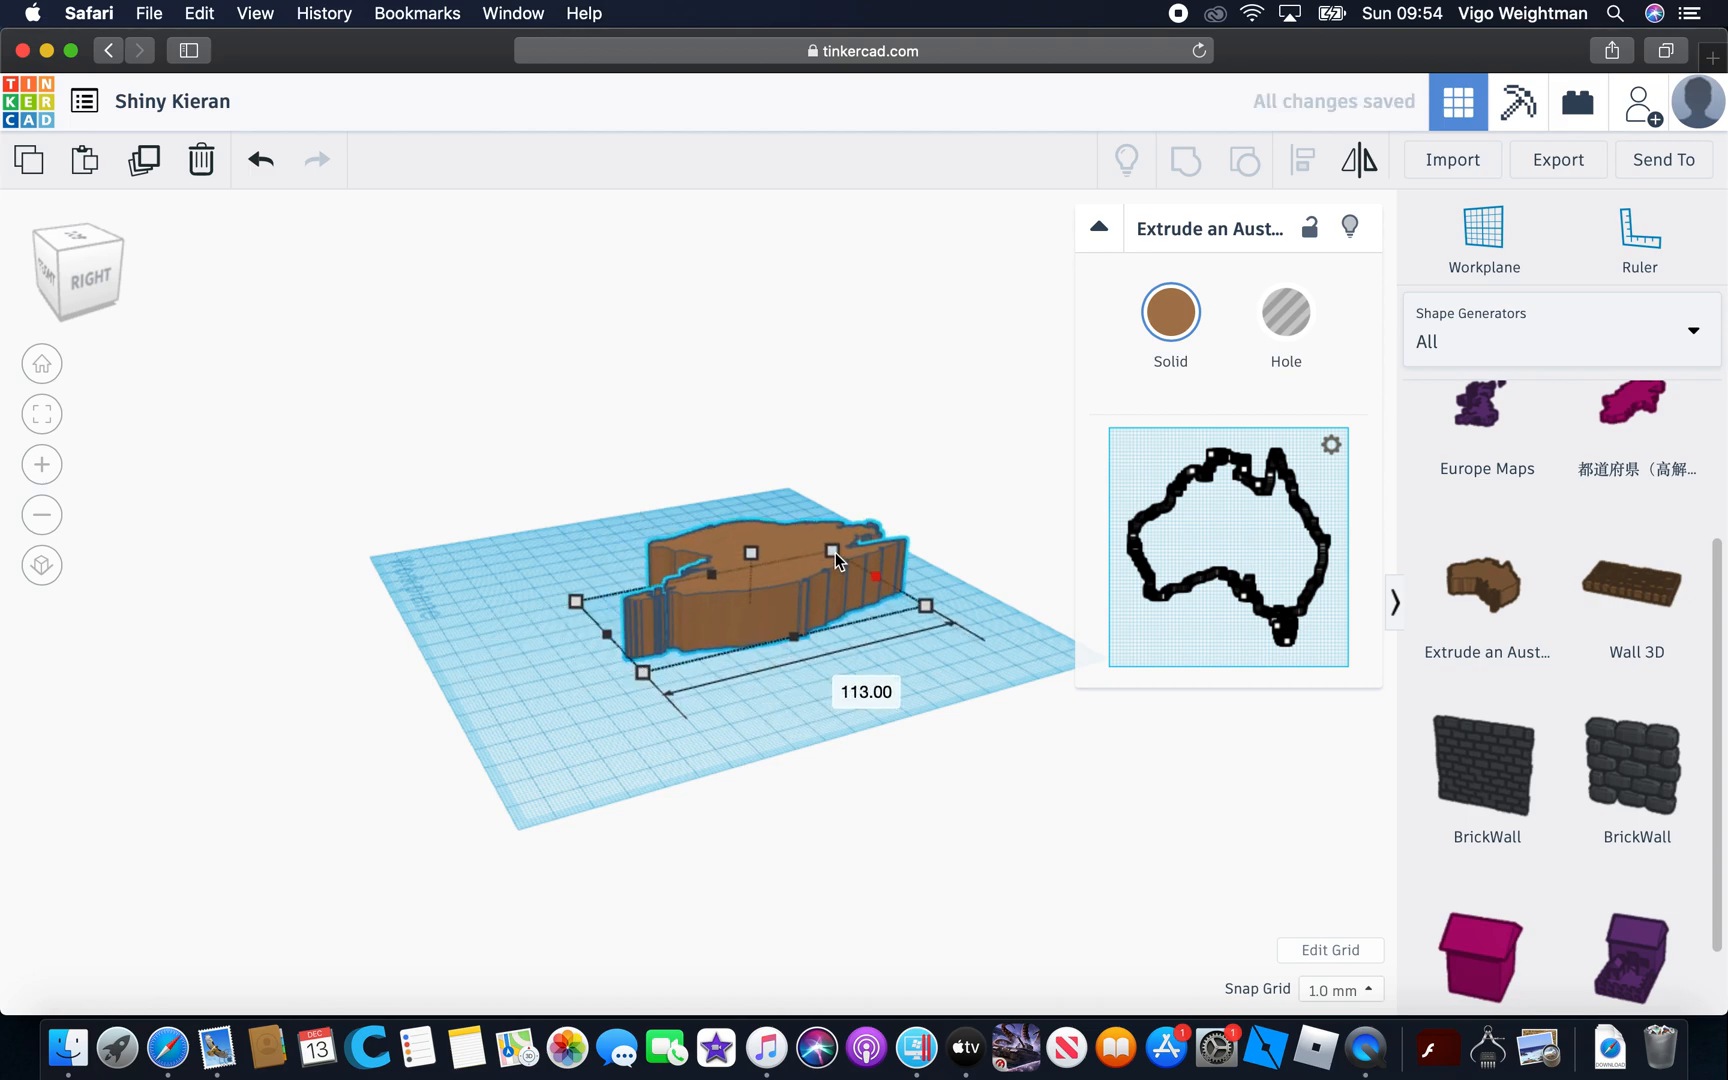
left_click_drag(926, 605, 884, 686)
left_click_drag(630, 660, 521, 685)
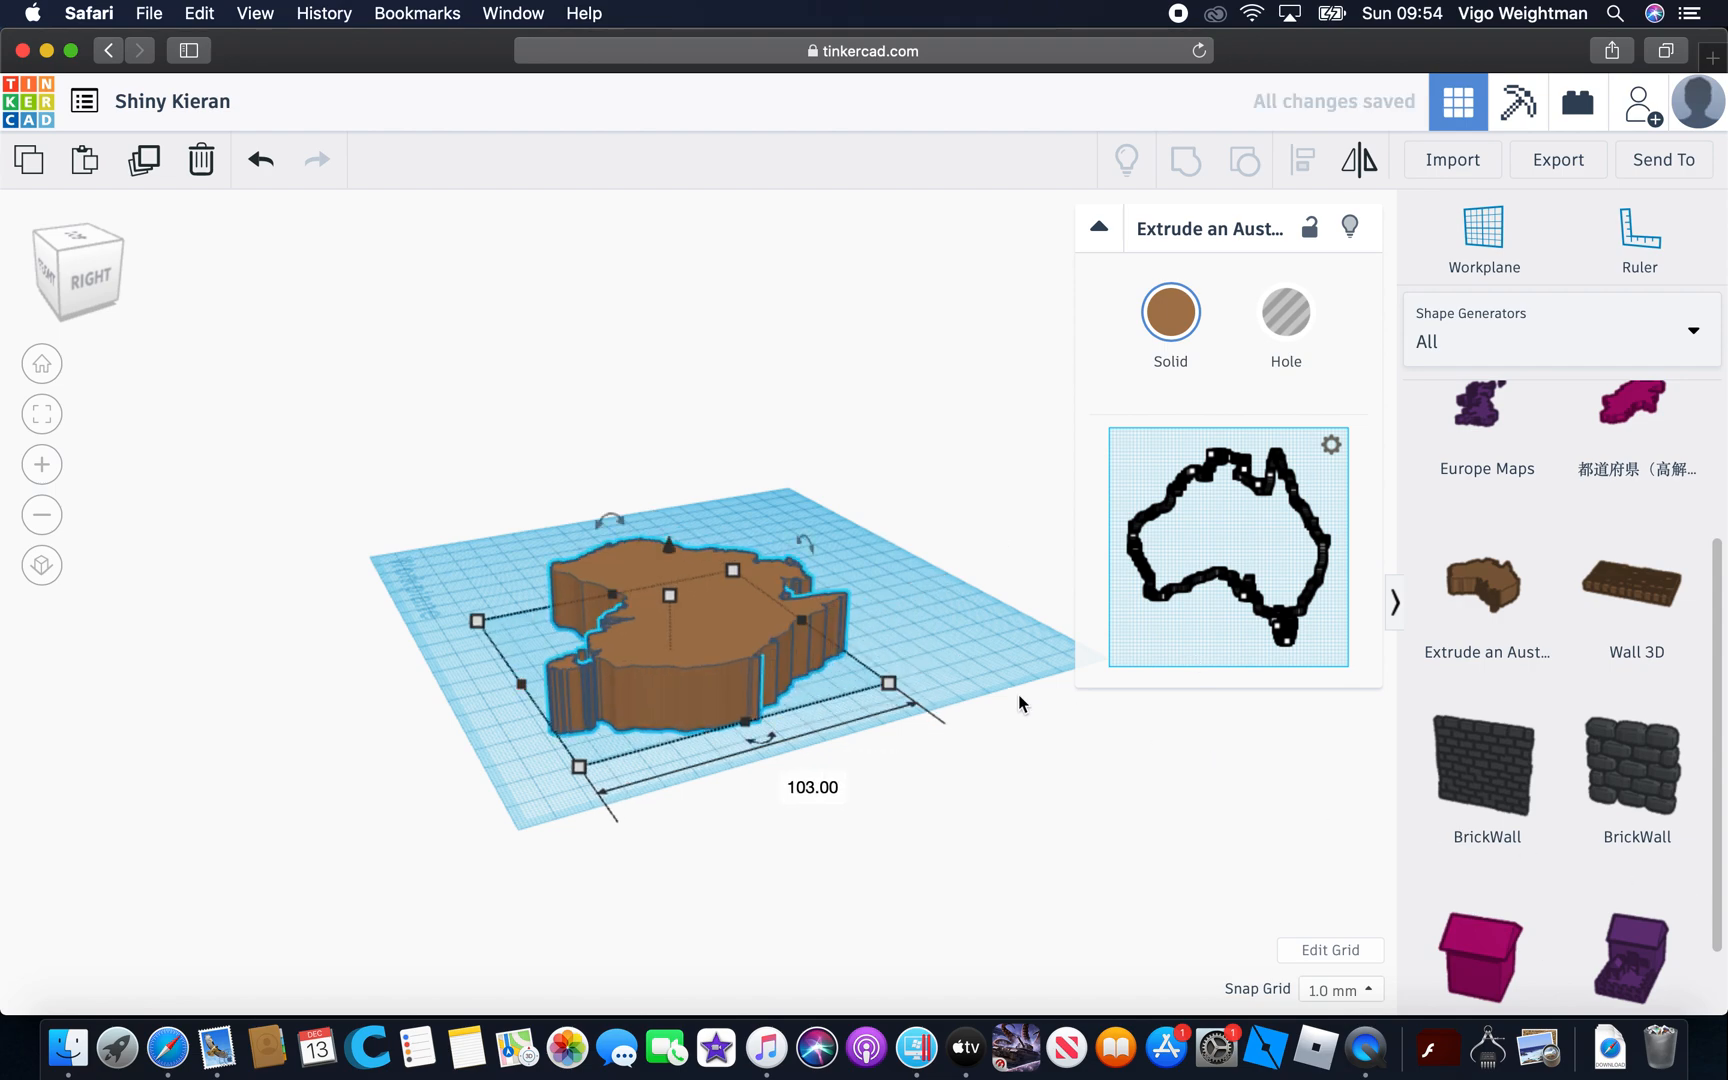
Place the United Kingdom shape from Europe Maps beside Australia's west coast and stretch its length to about 88 mm
right_click_drag(976, 884, 873, 752)
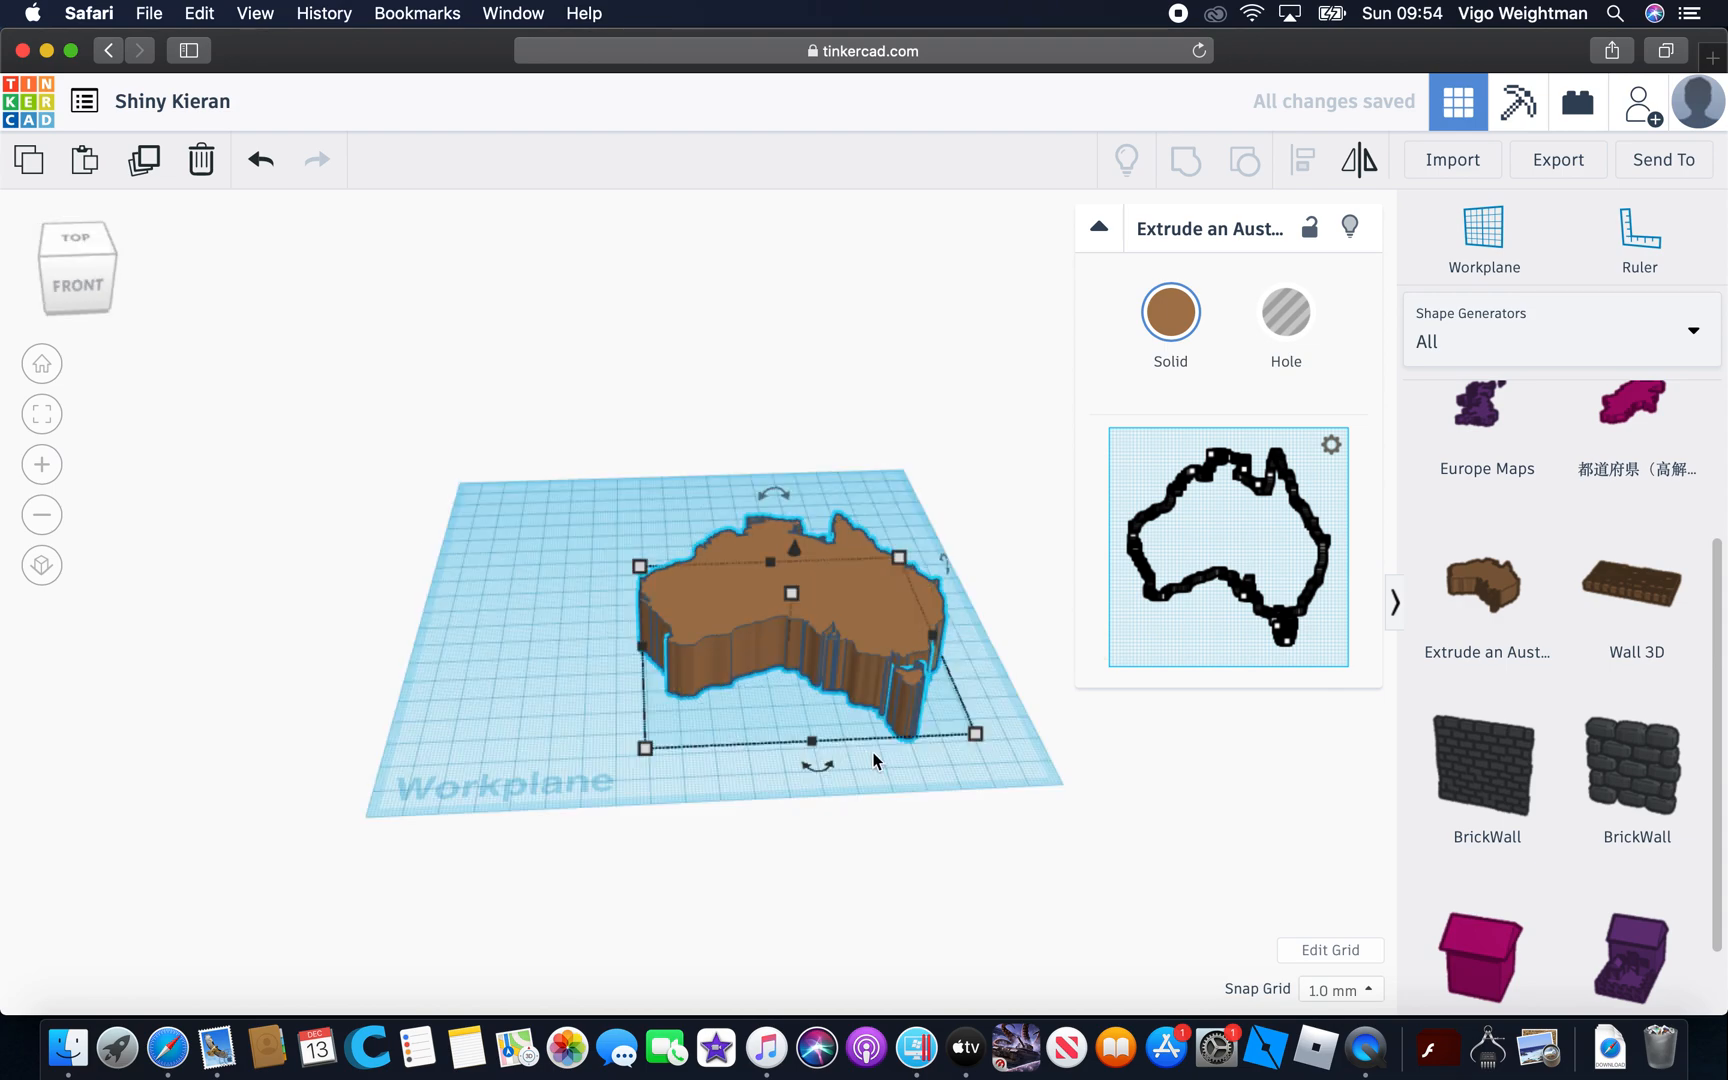
left_click(865, 751)
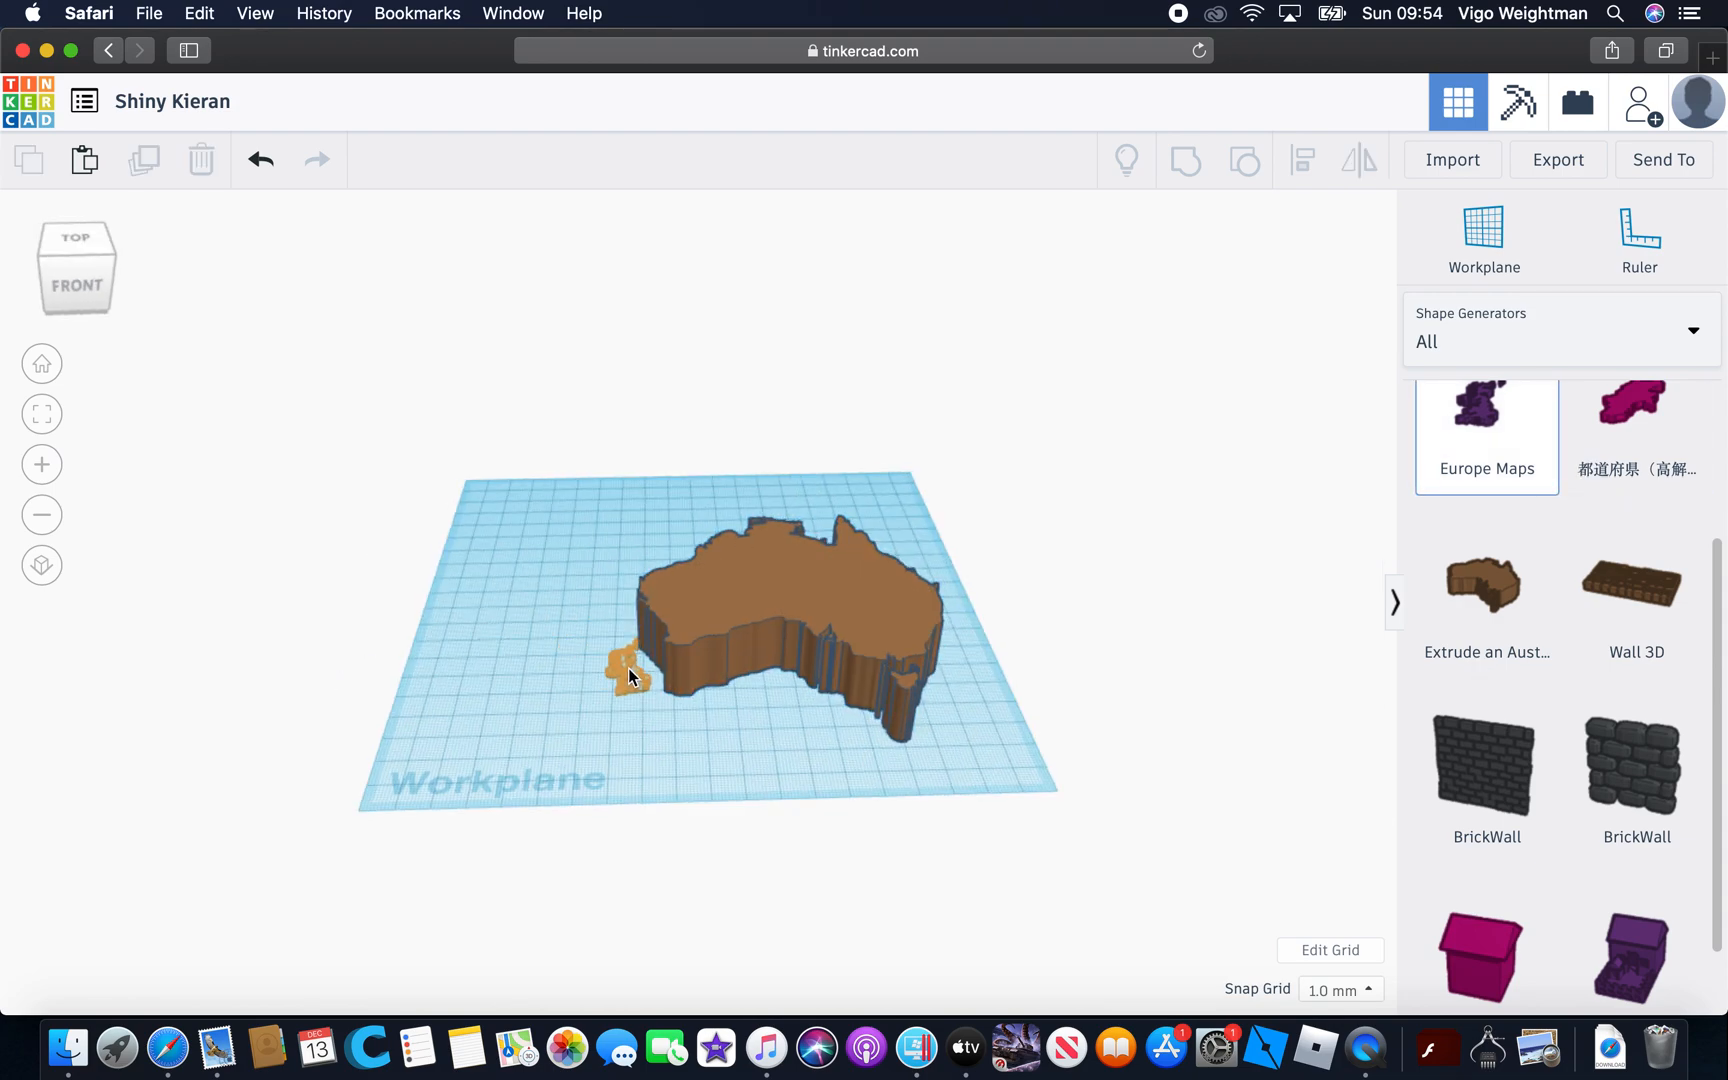
left_click(628, 668)
mouse_move(622, 621)
left_mouse_down()
mouse_move(624, 557)
mouse_move(610, 645)
mouse_move(612, 622)
left_mouse_up()
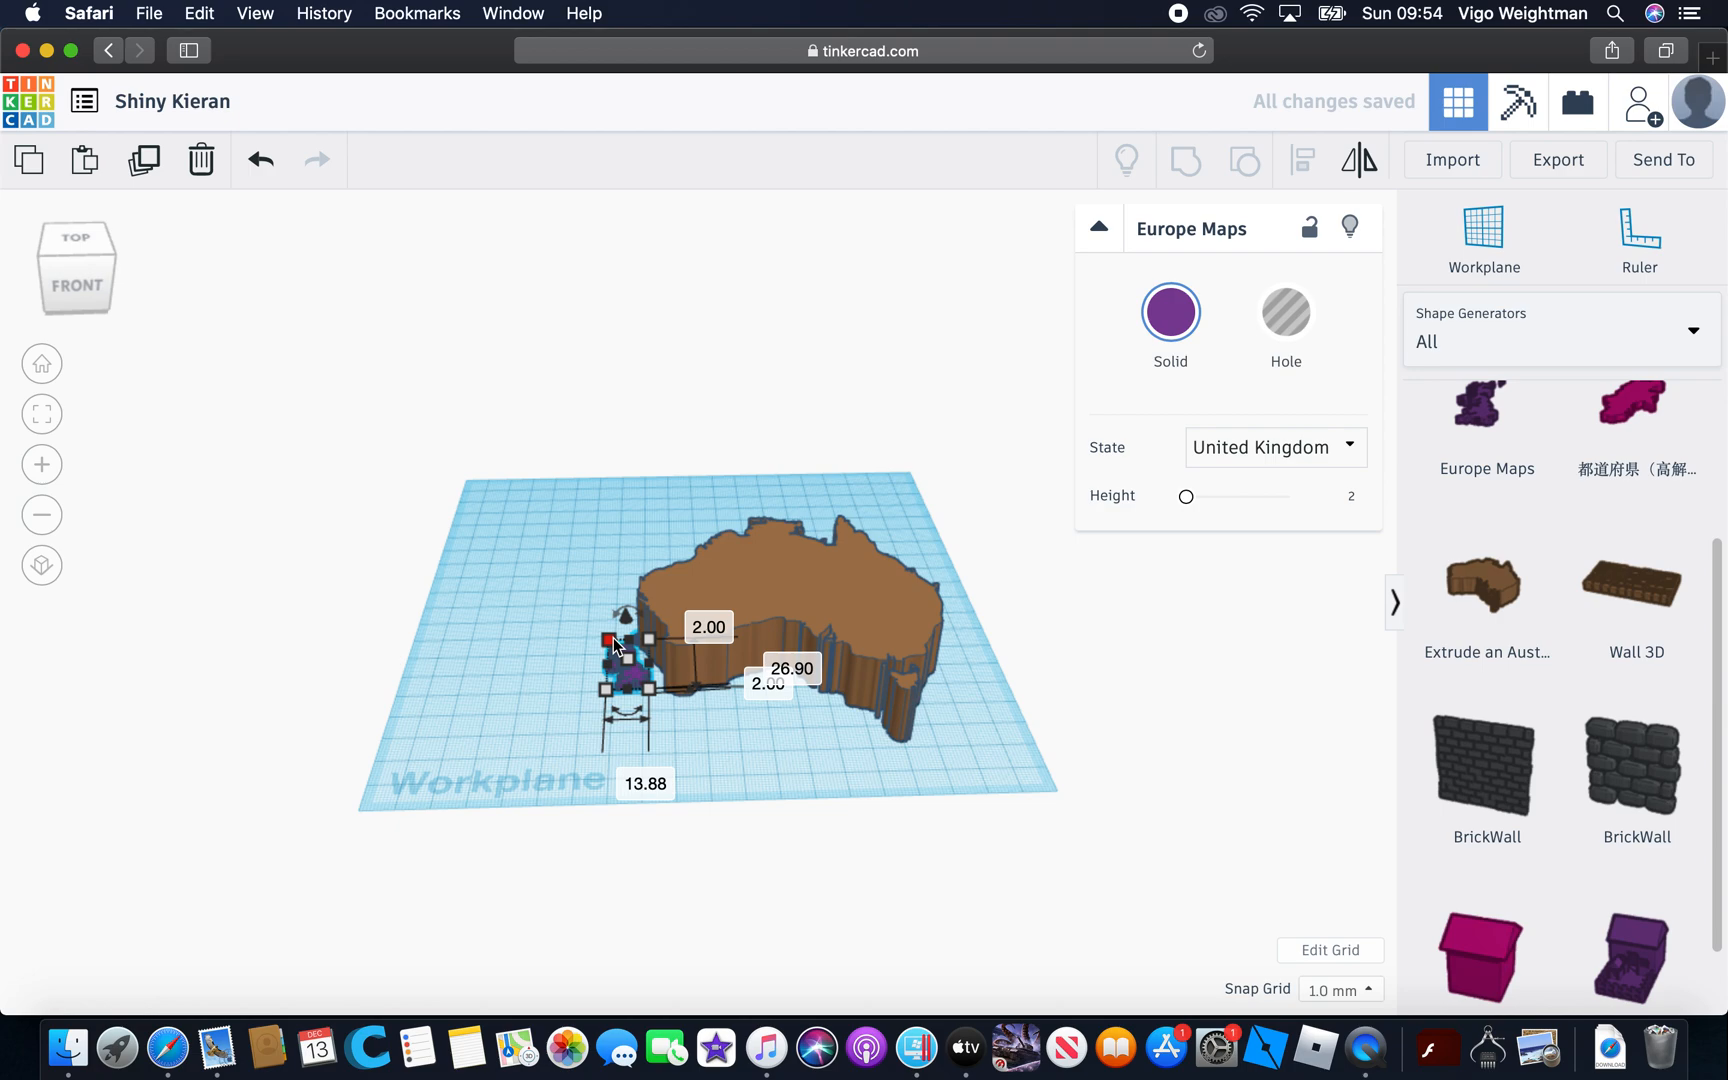
left_click_drag(614, 628, 626, 553)
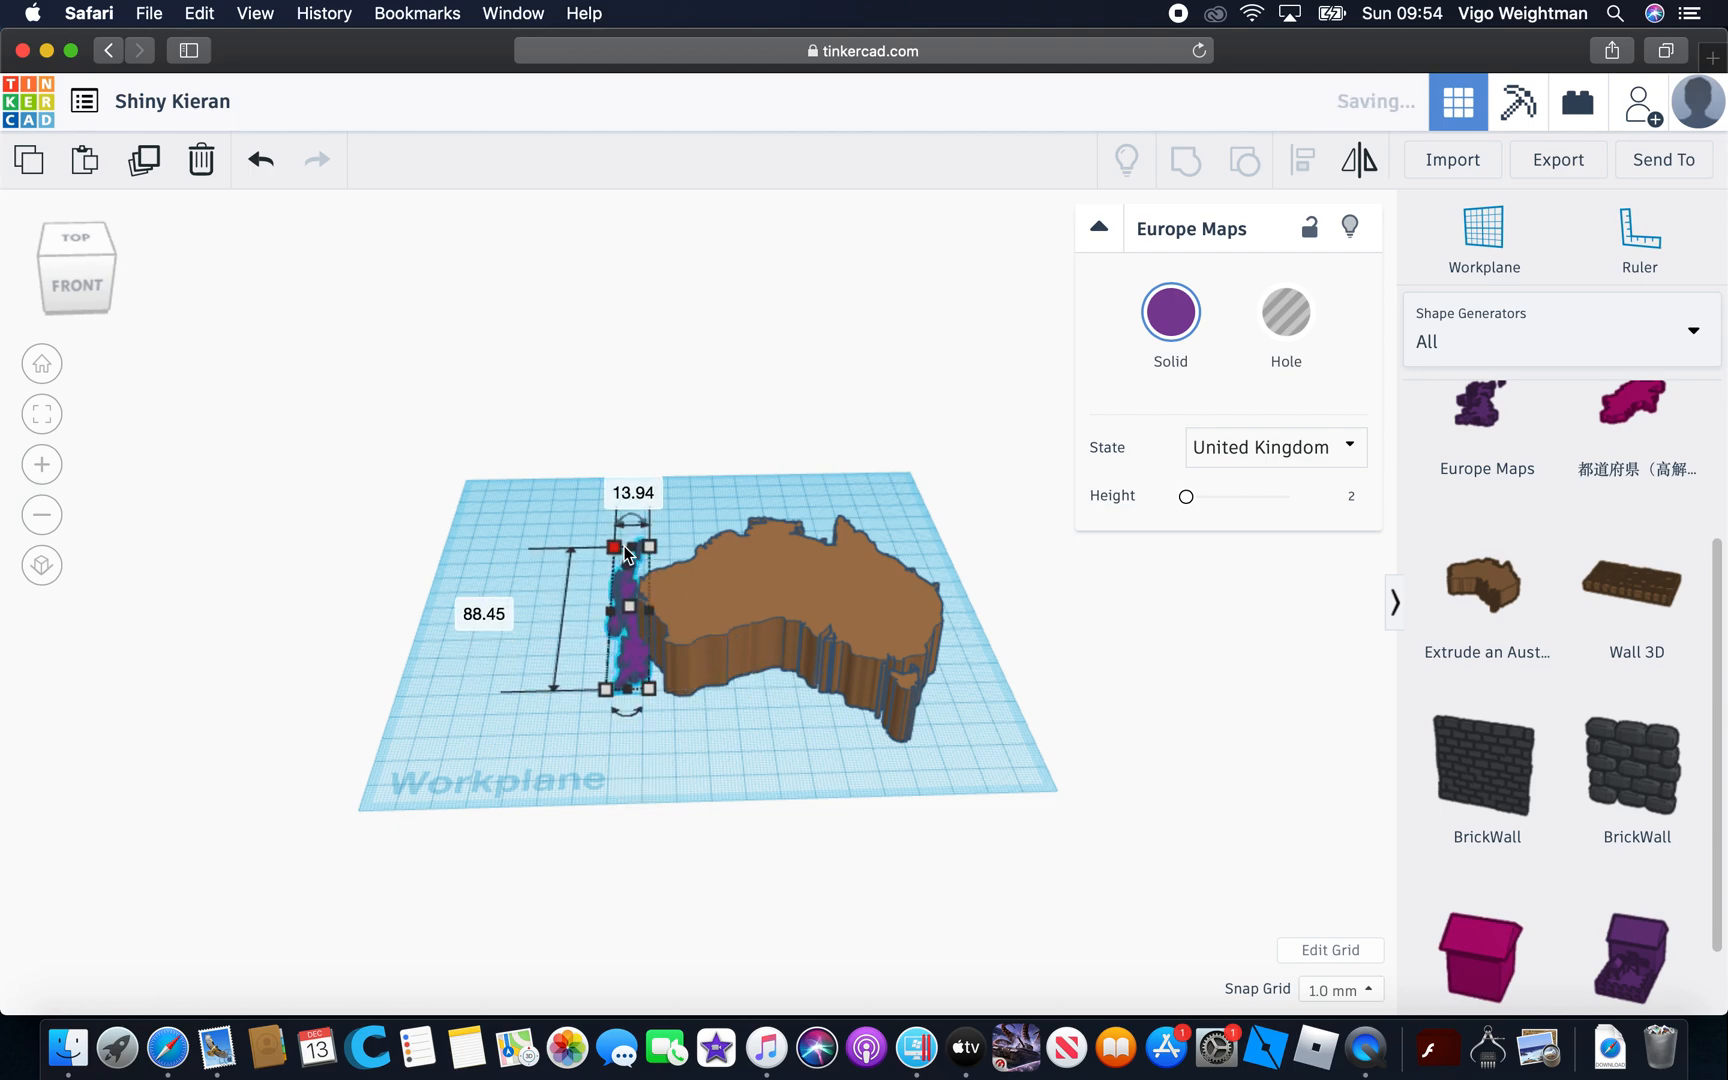
left_click(868, 842)
Reduce the height of the brown Australia shape to a thin slab
right_click_drag(868, 842, 1255, 867)
left_click(726, 473)
left_click_drag(788, 505, 786, 556)
left_click(932, 720)
right_click_drag(879, 728, 748, 744)
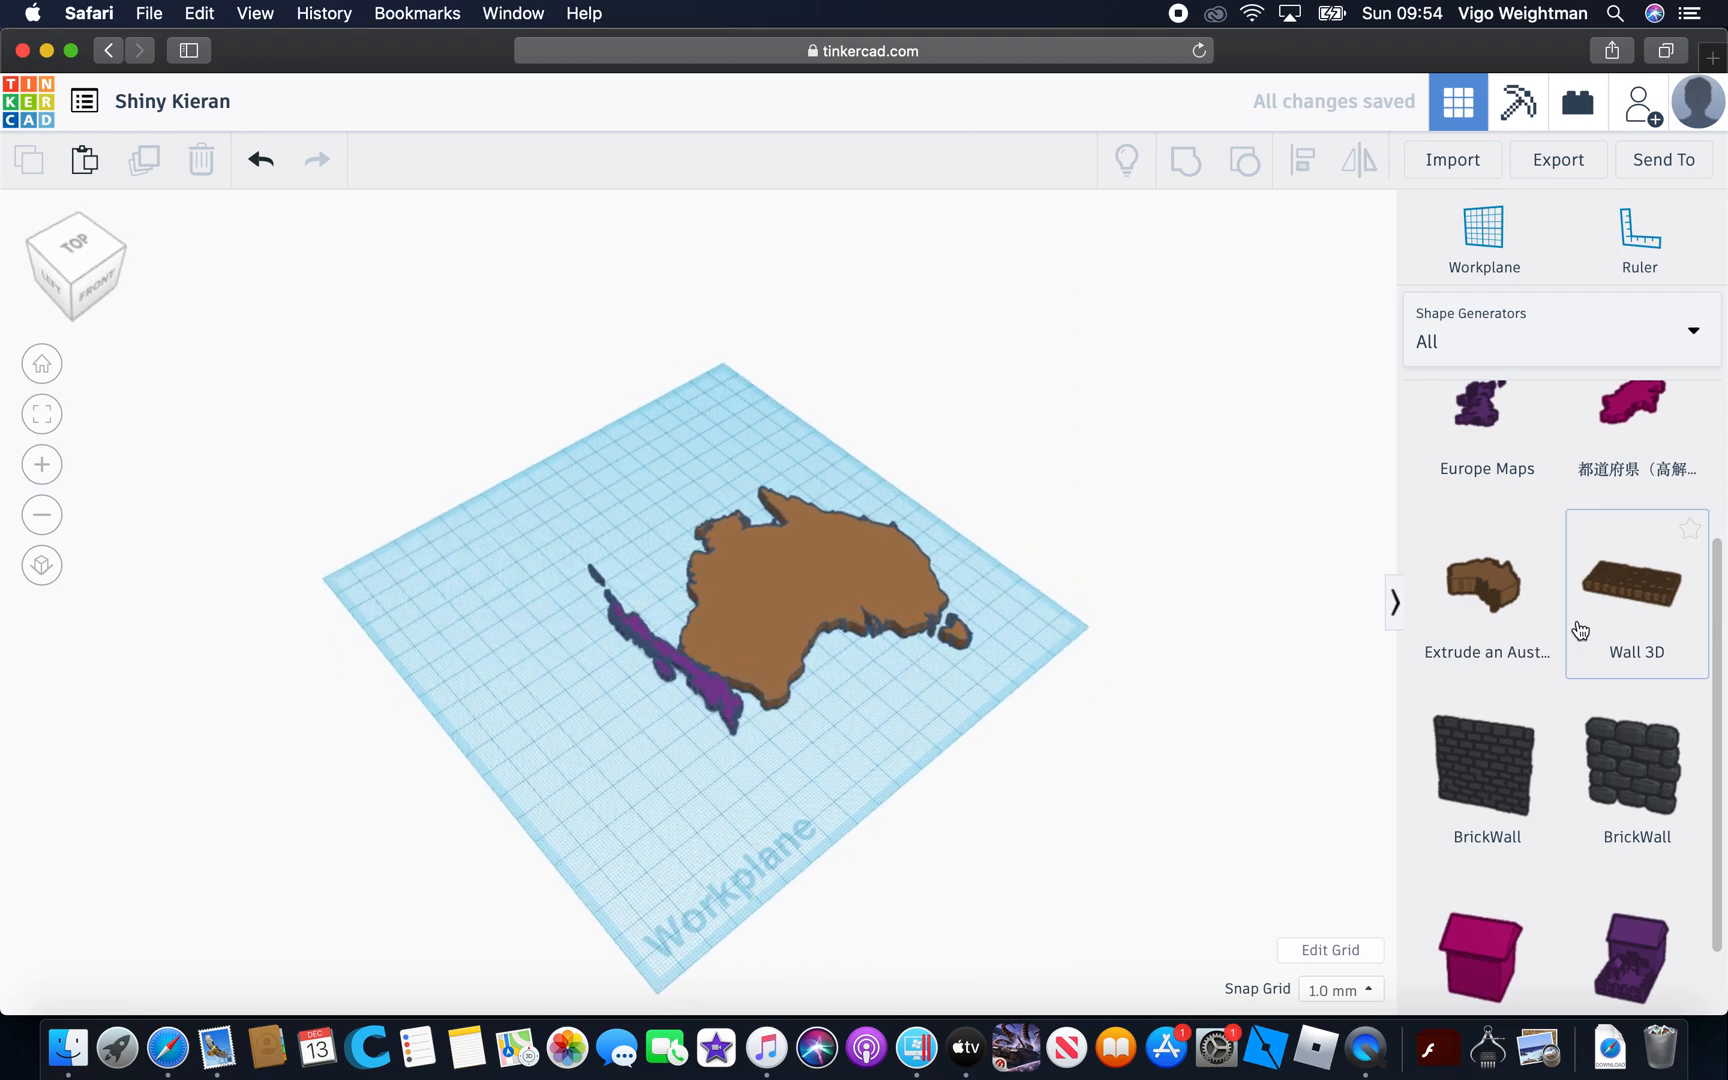
Place the Japanese prefecture map (都道府県) with state Nagano against Australia's northwest coast
scroll(1435, 688, "up", 3)
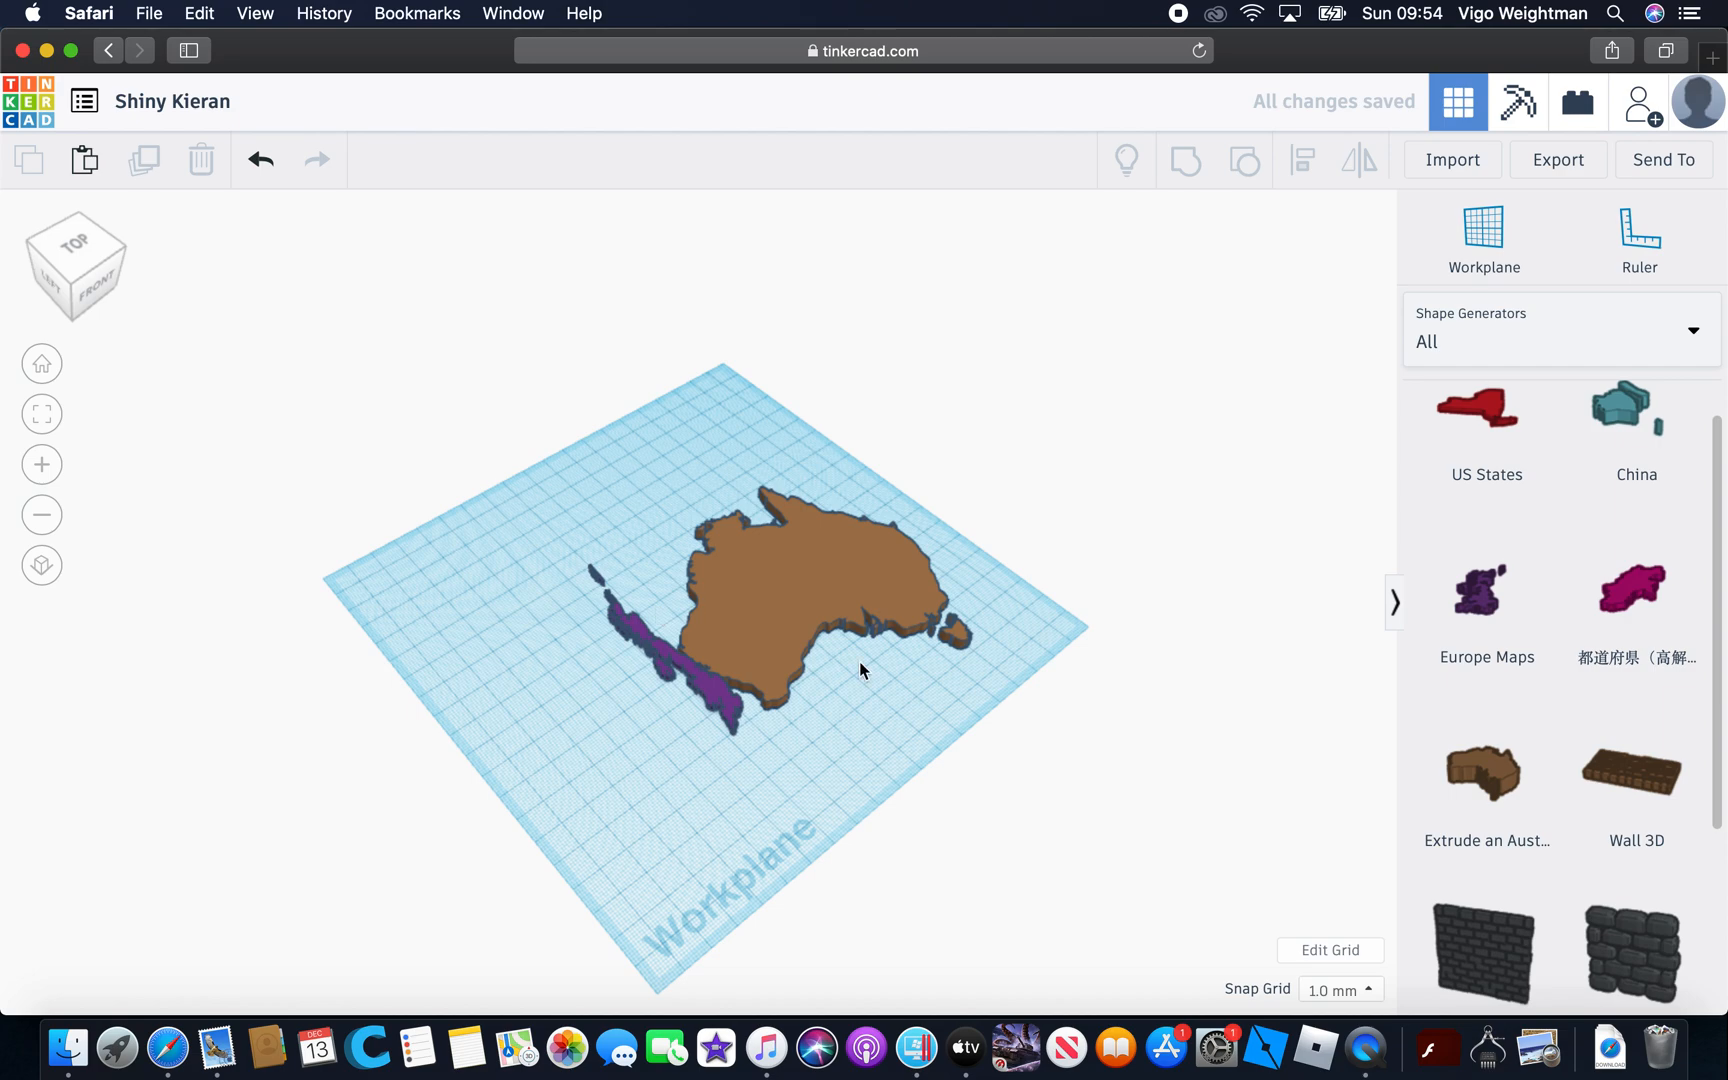
scroll(859, 662, "up", 5)
left_click(1632, 590)
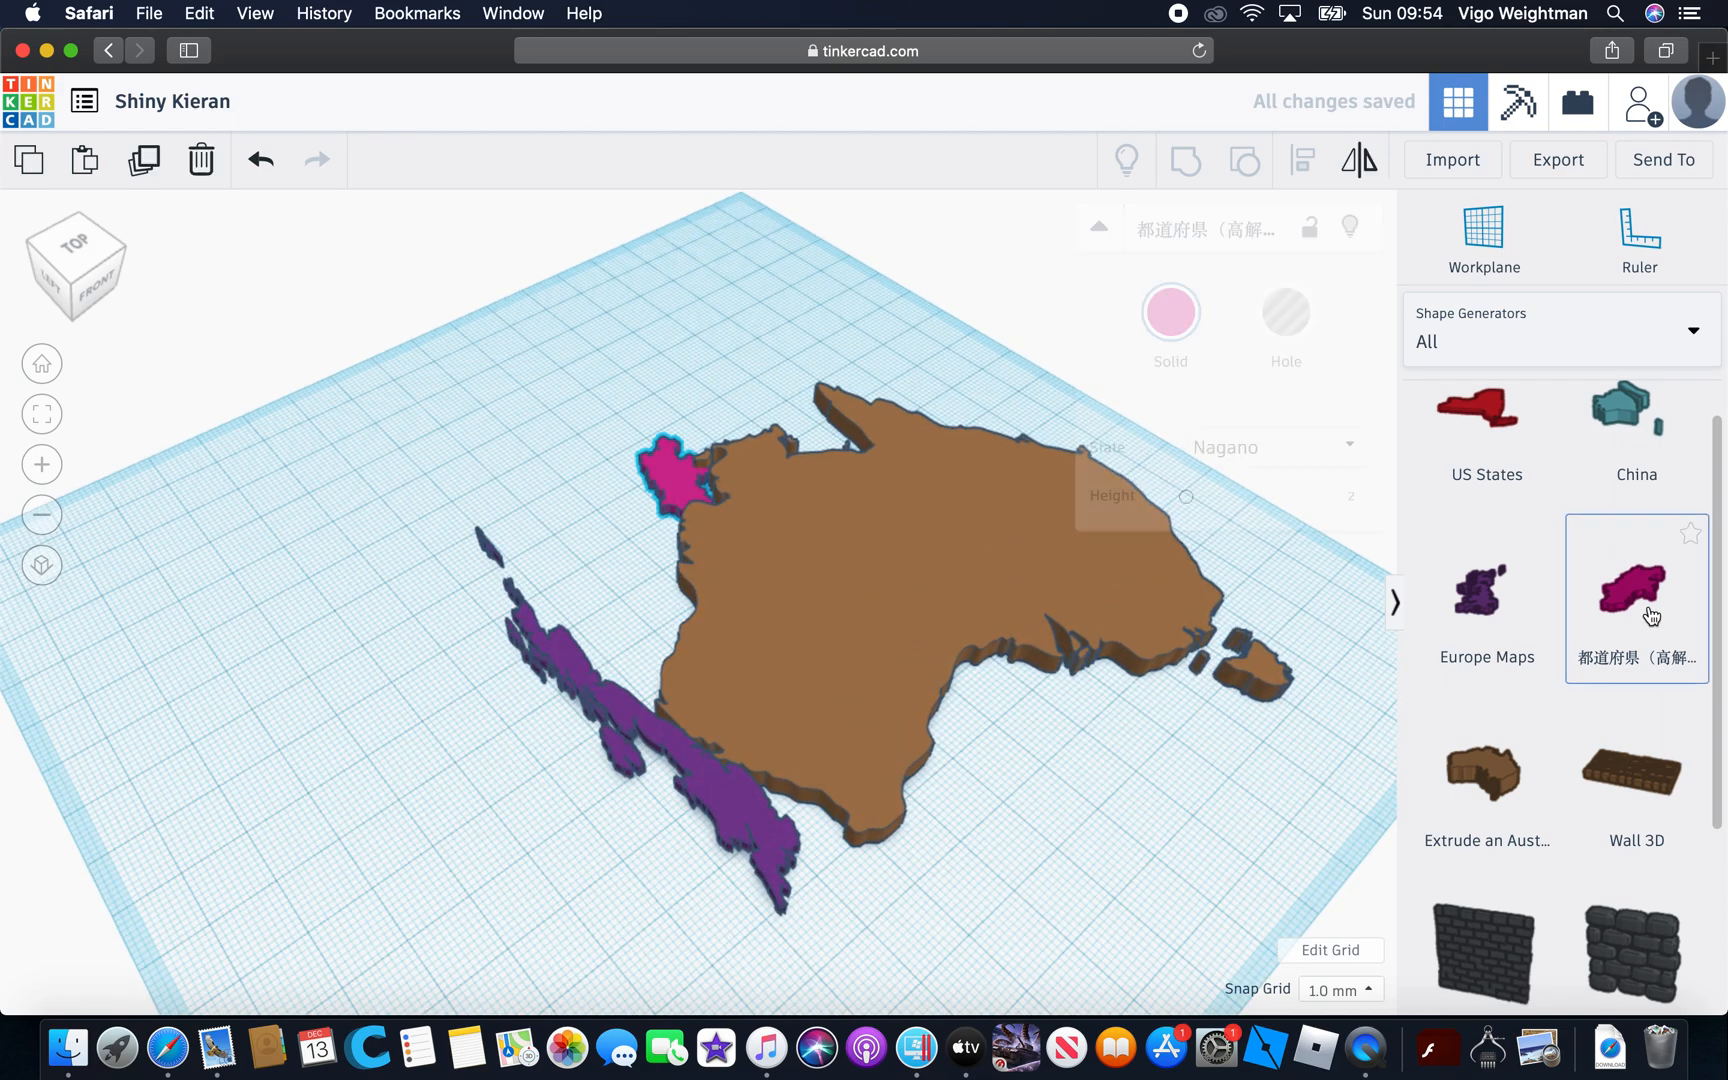
left_click(1477, 605)
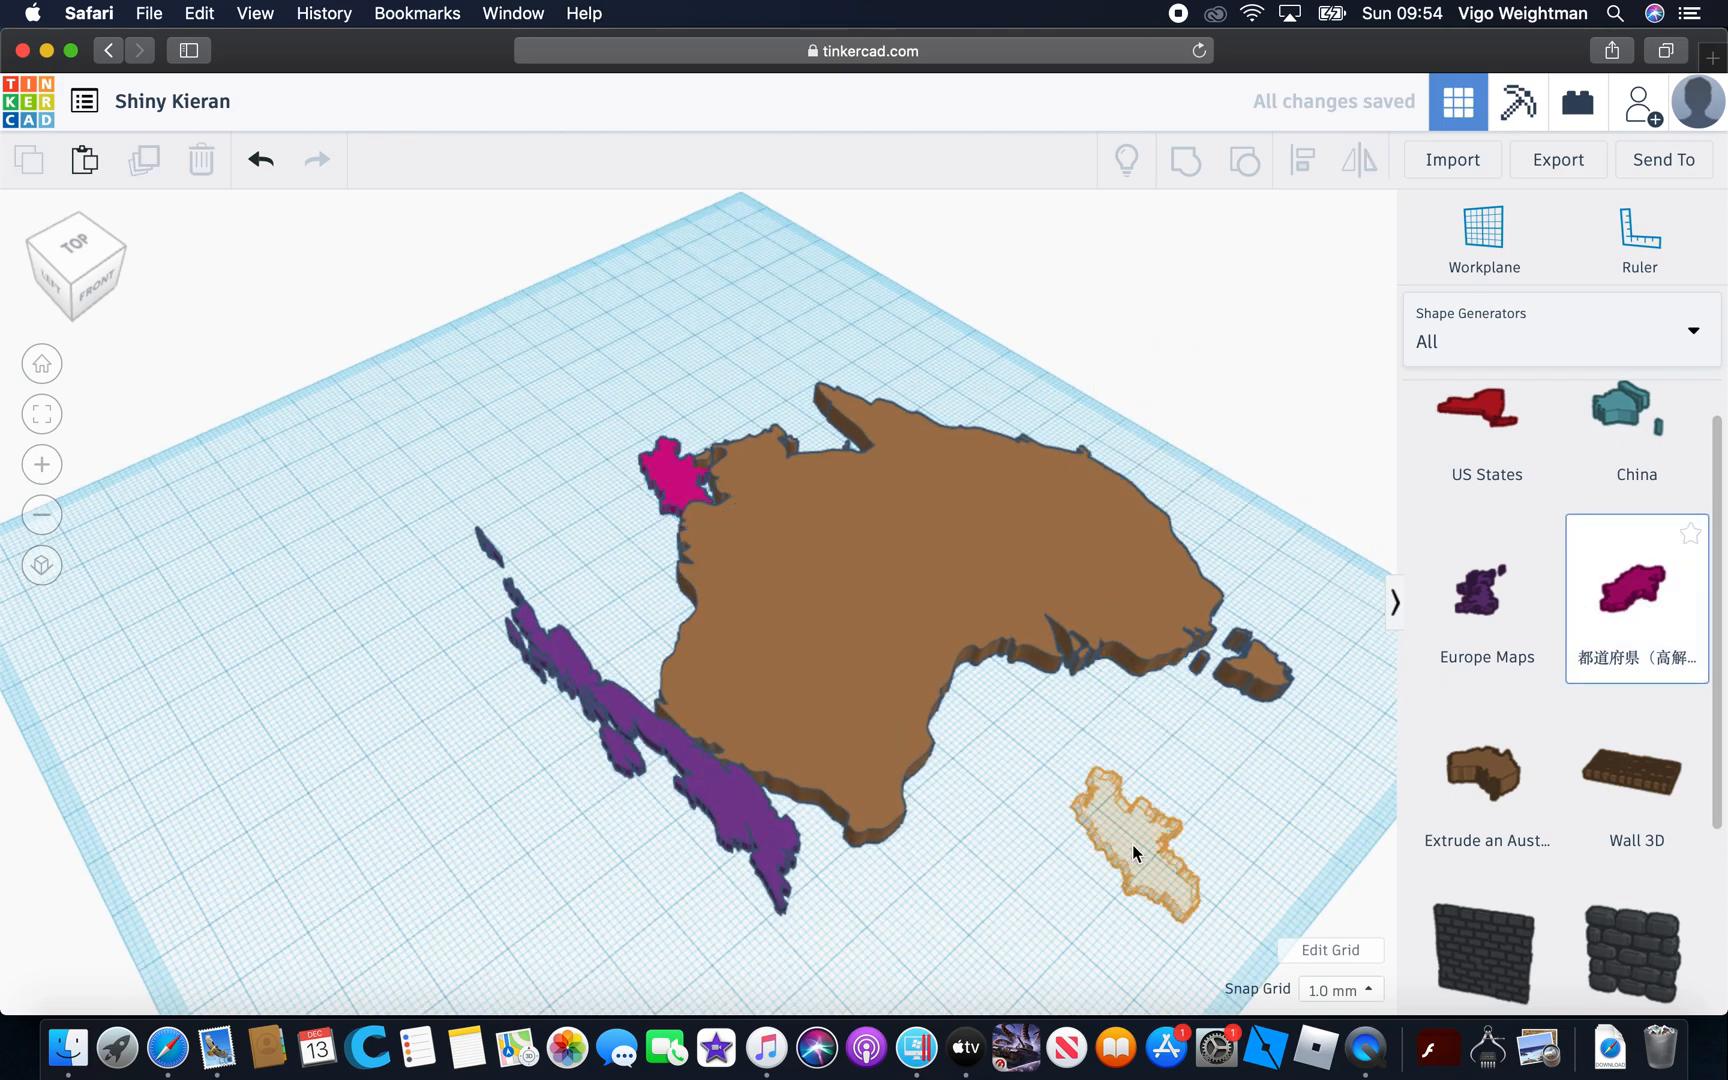
key("Escape")
Enlarge the pink Nagano map to a footprint of about 66 by 49 mm, overlapping Australia and the United Kingdom
left_click(666, 480)
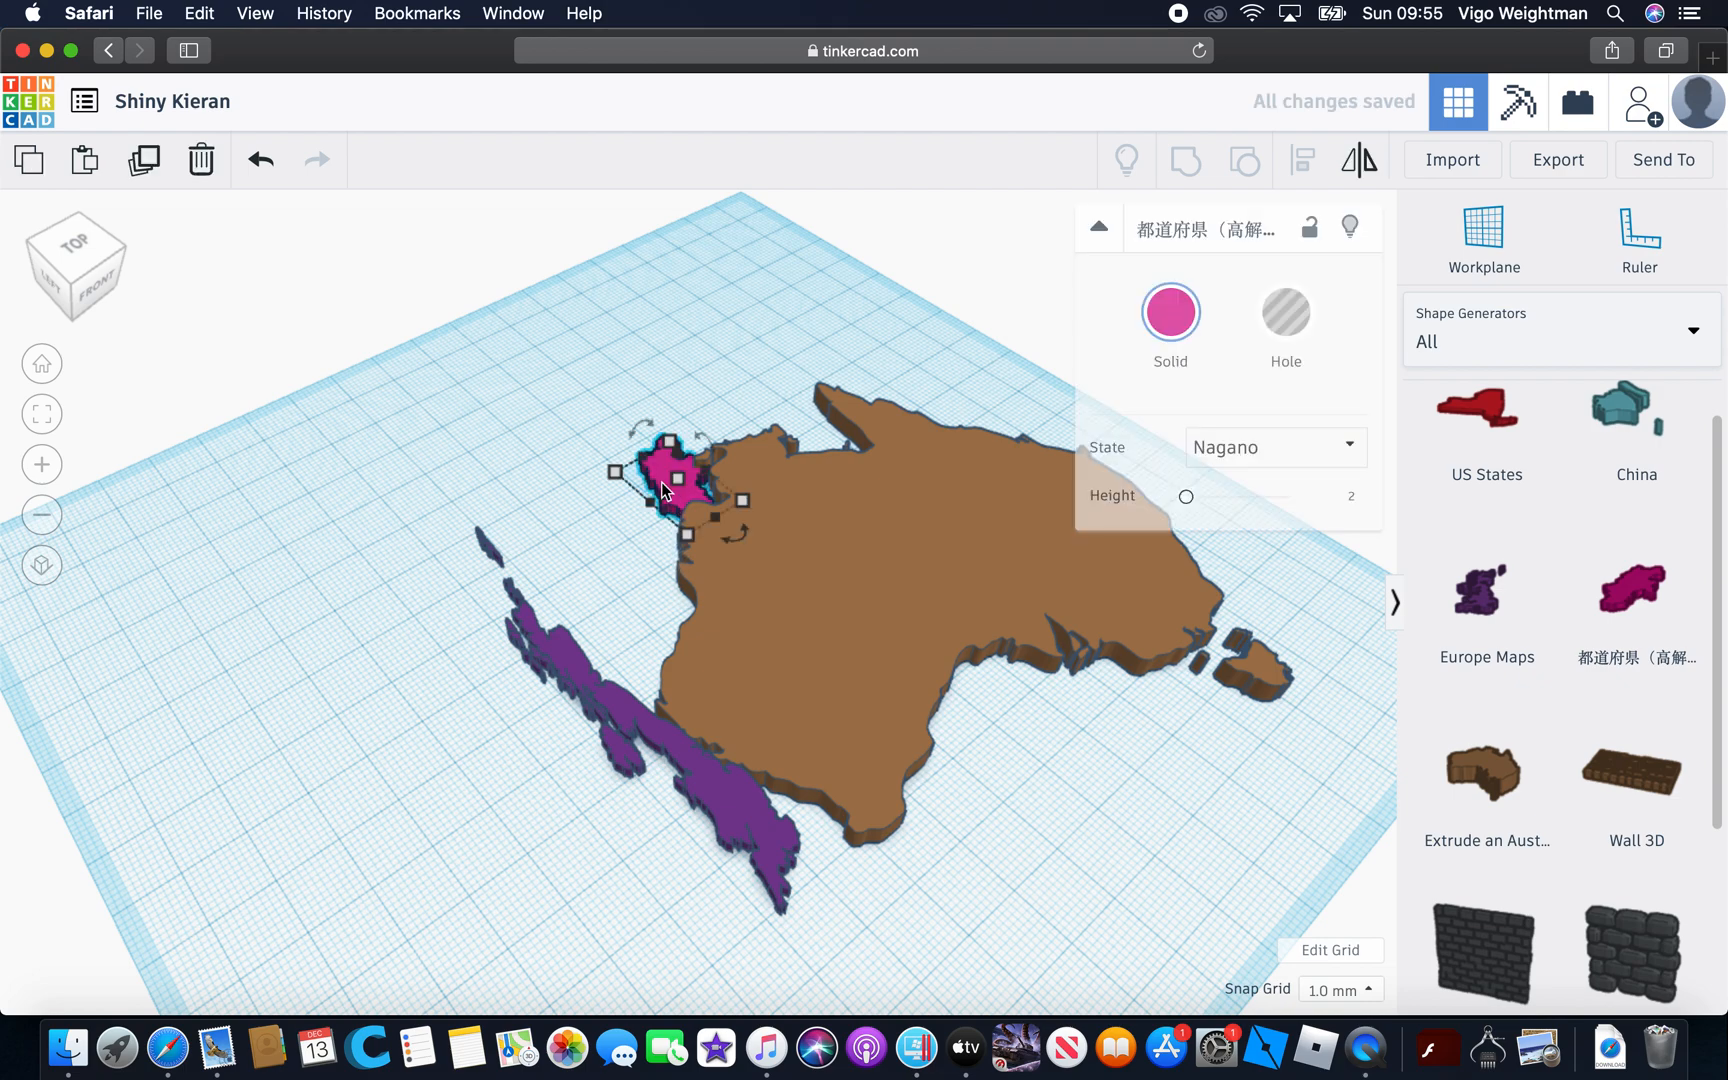
left_click_drag(676, 450, 636, 688)
left_click_drag(726, 620, 740, 633)
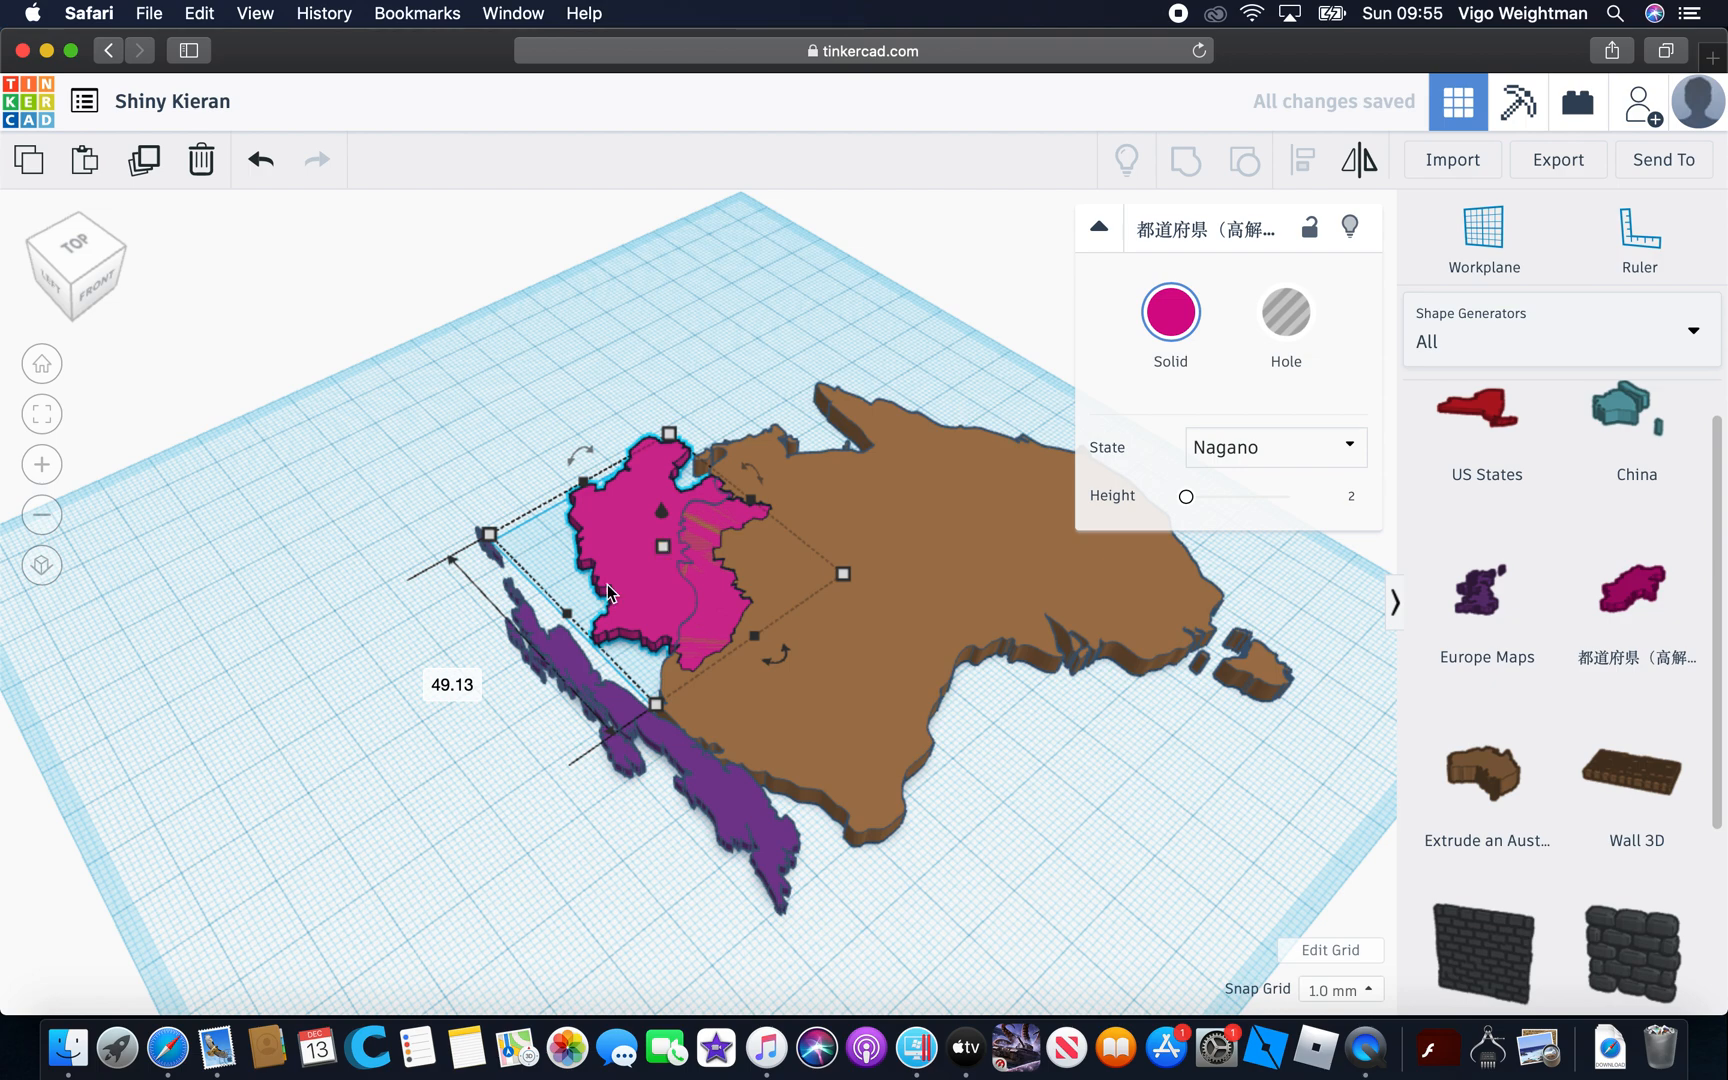
left_click_drag(549, 620, 448, 683)
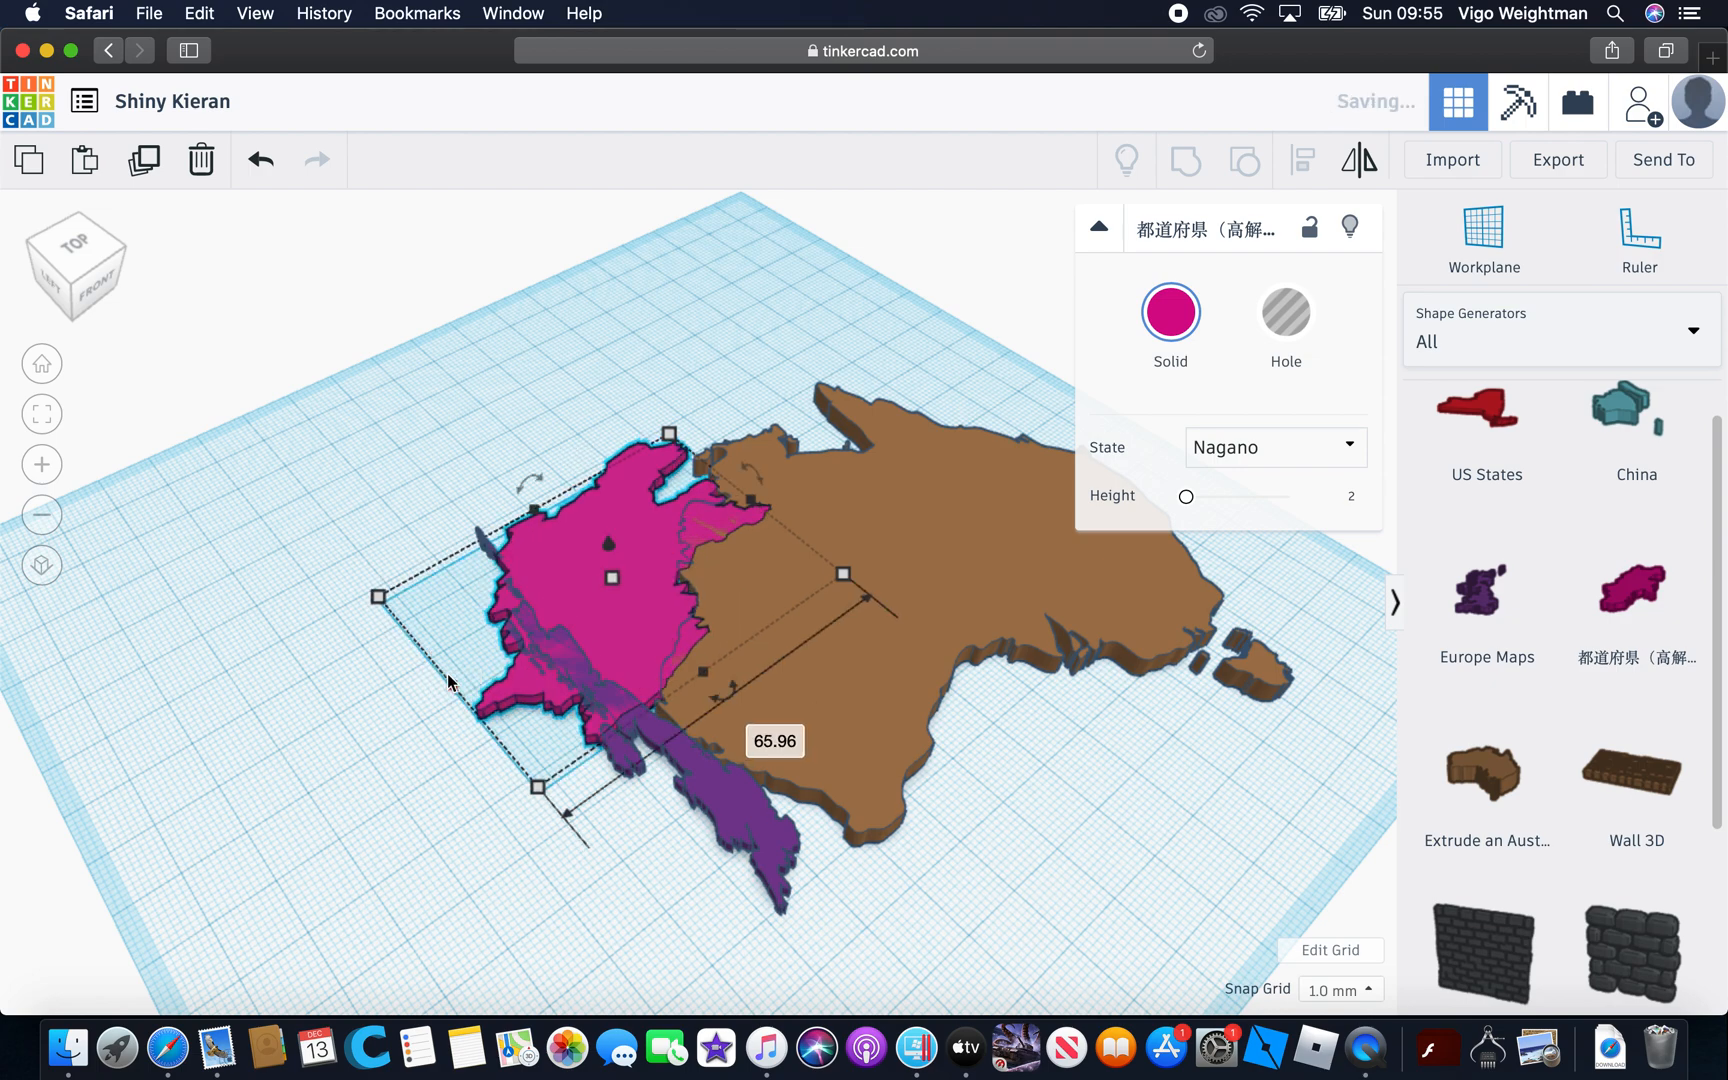
Widen the purple United Kingdom map from its corner so that it overlaps Australia's southwest edge
left_click(760, 830)
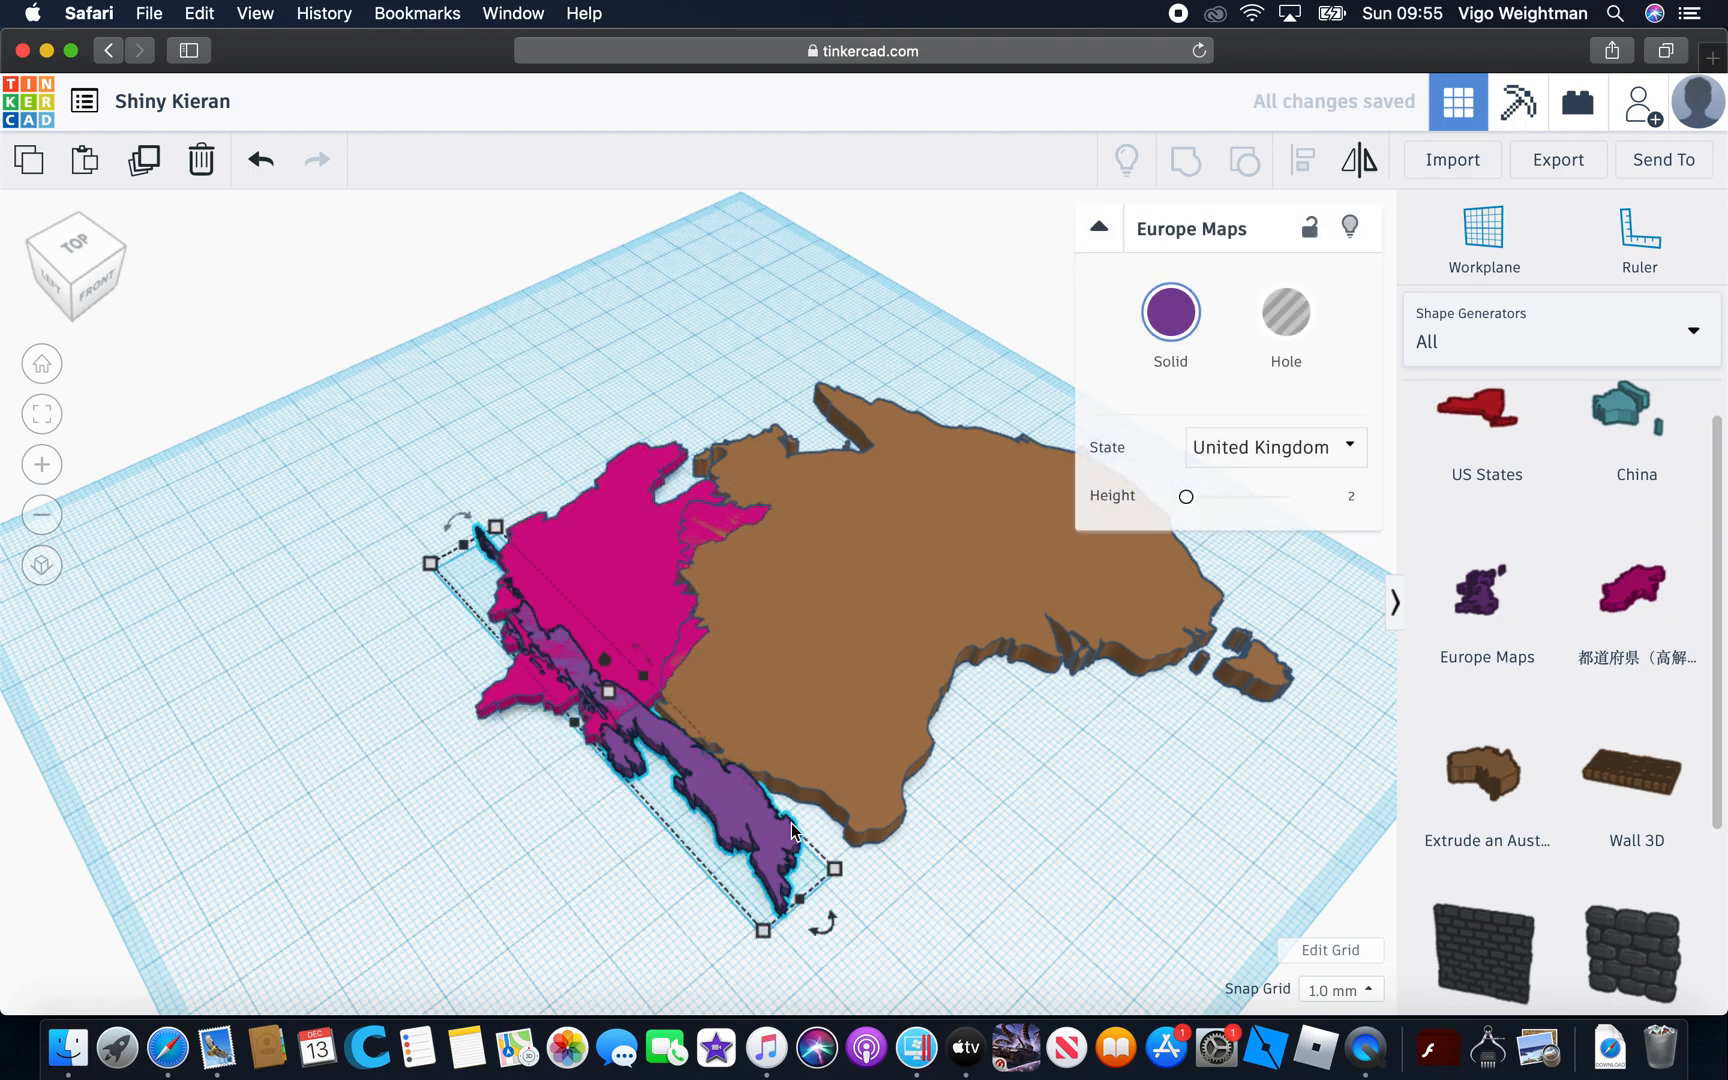
left_click_drag(837, 871, 932, 805)
left_click(1044, 917)
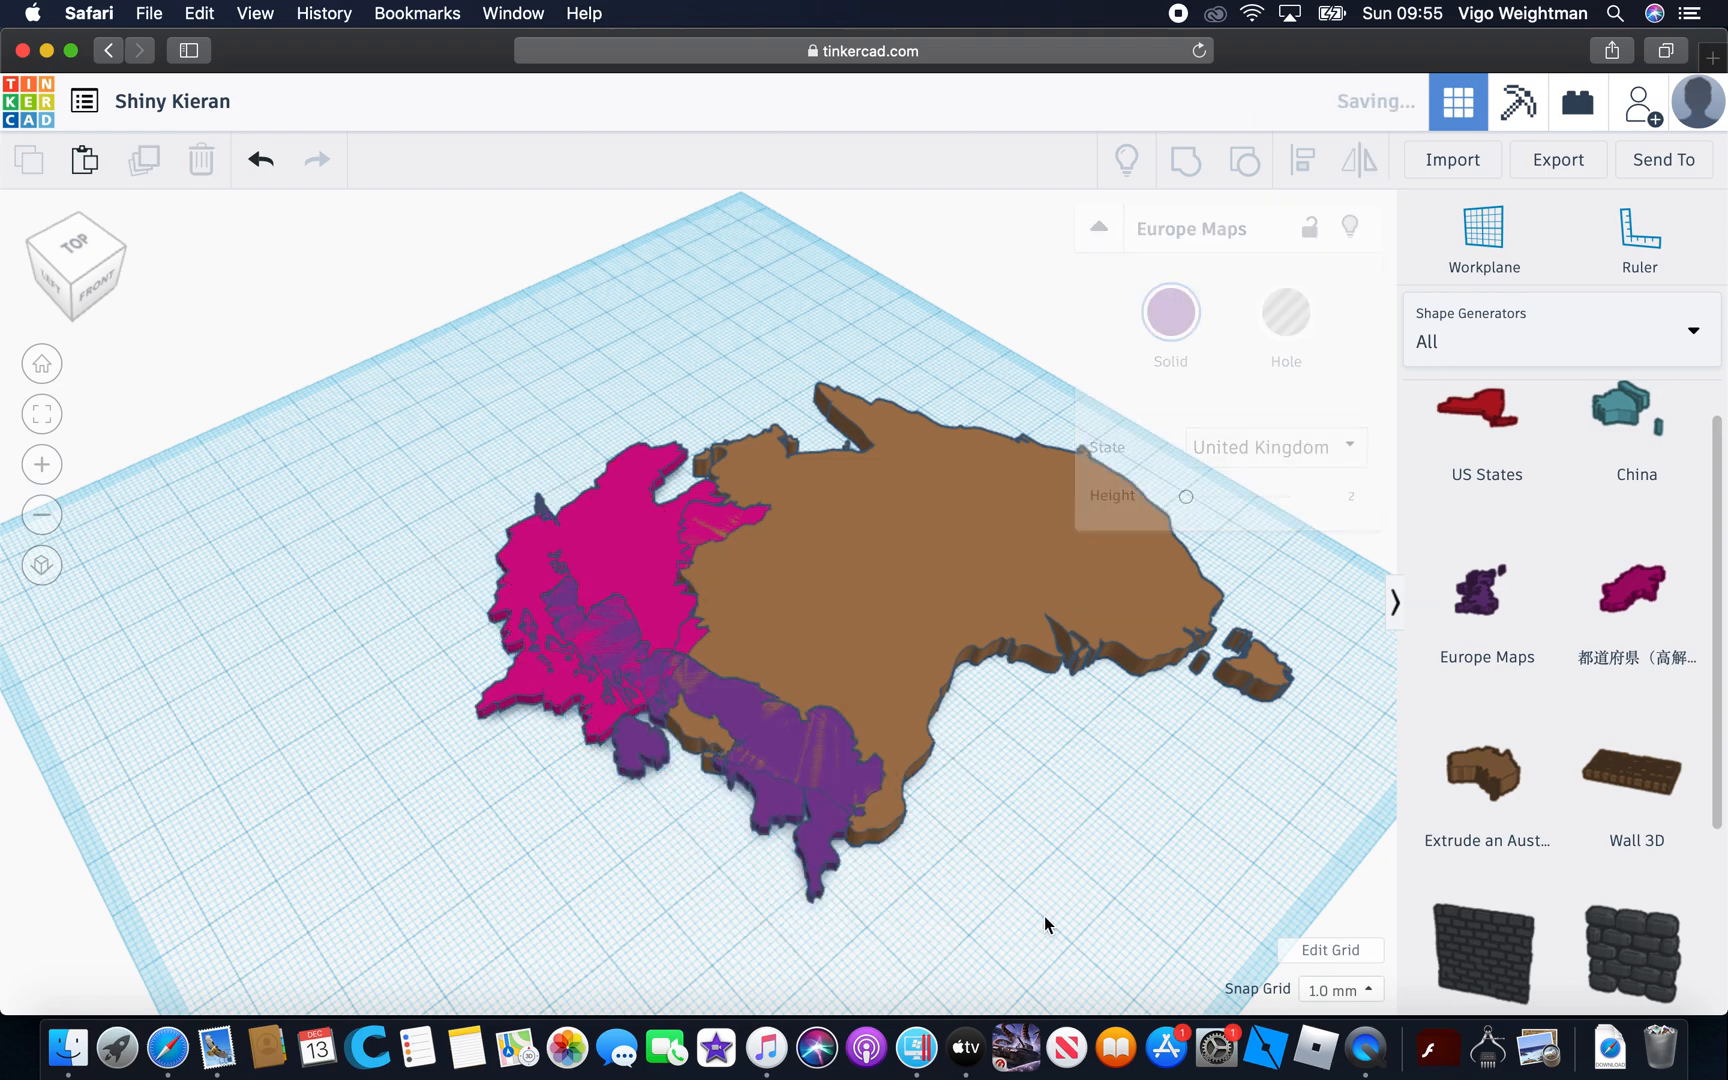
right_click_drag(1081, 741, 1030, 773)
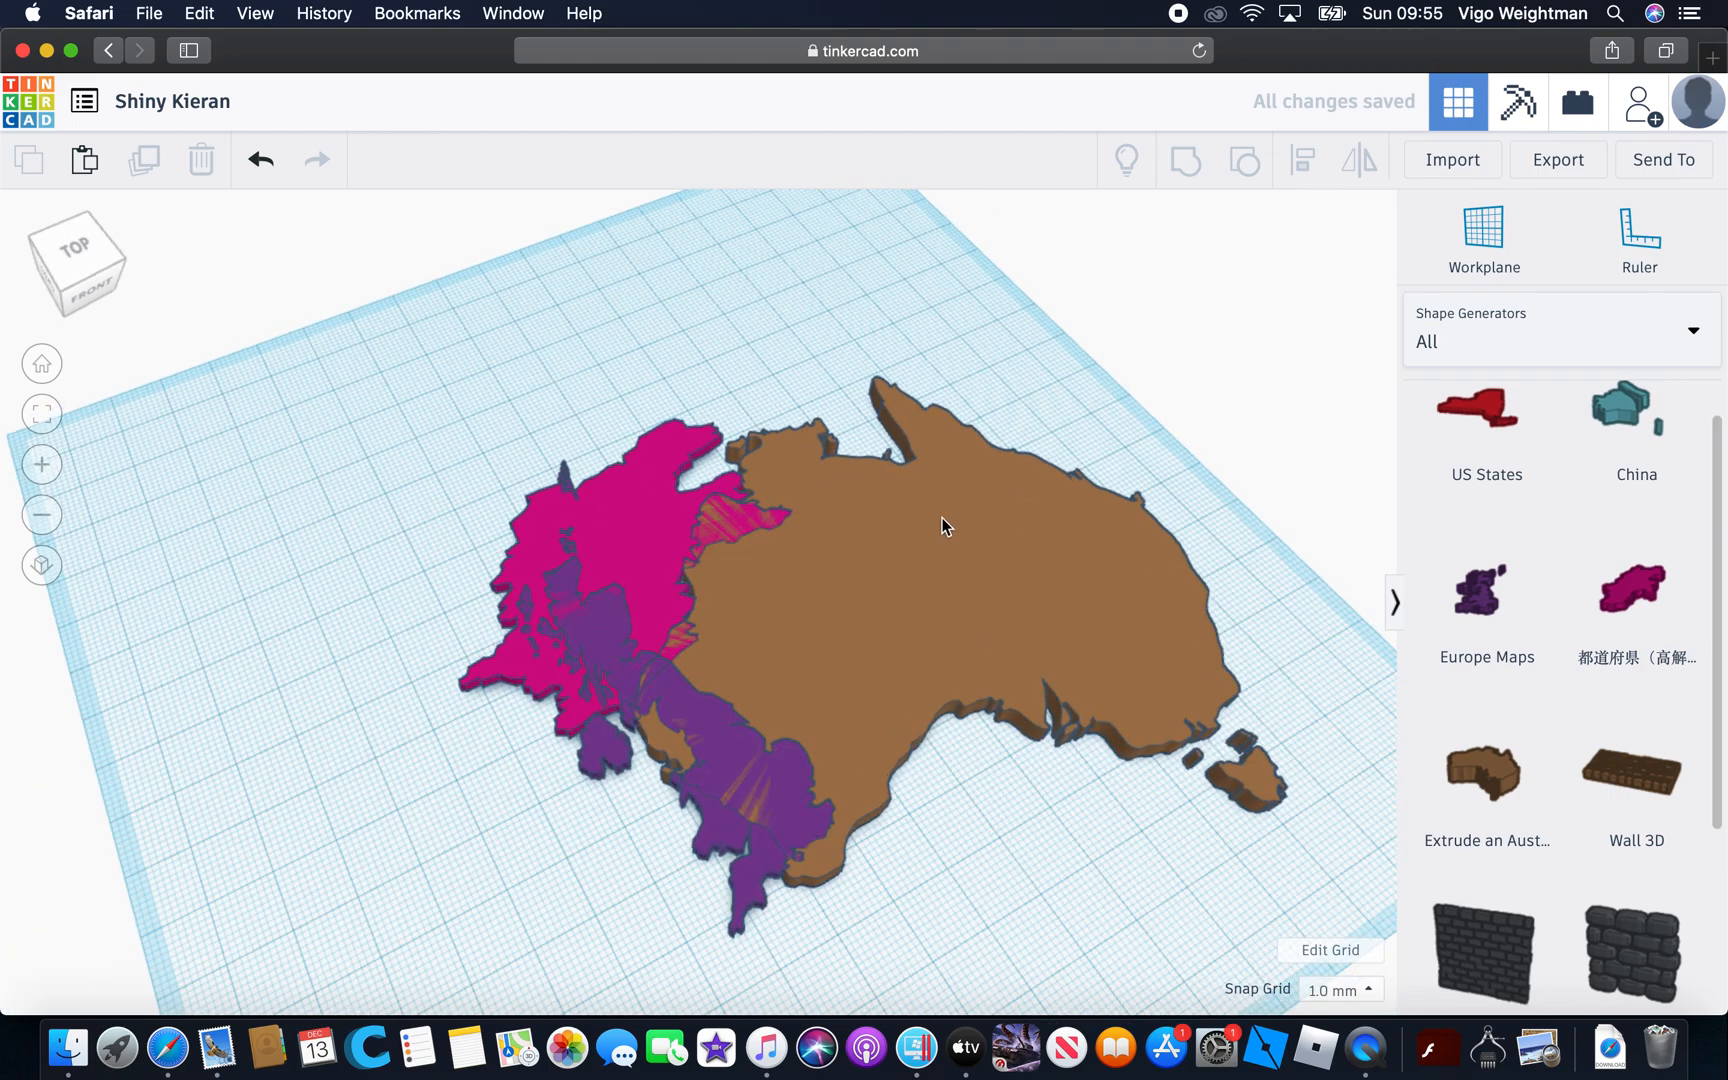